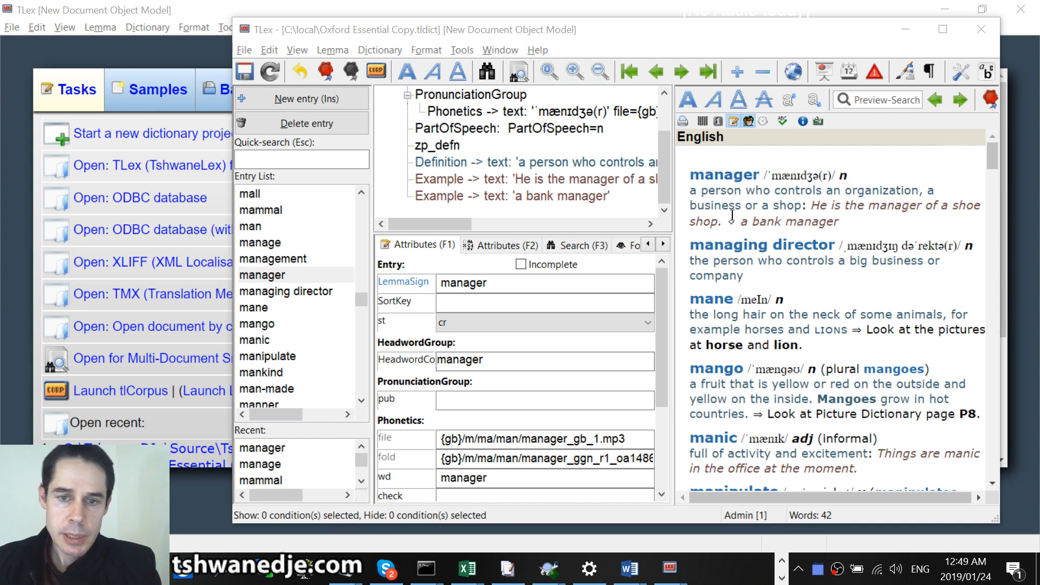
- Examine the two Example elements of the manager entry, the shoe shop sentence and "a bank manager"
left_click(523, 179)
left_click(528, 197)
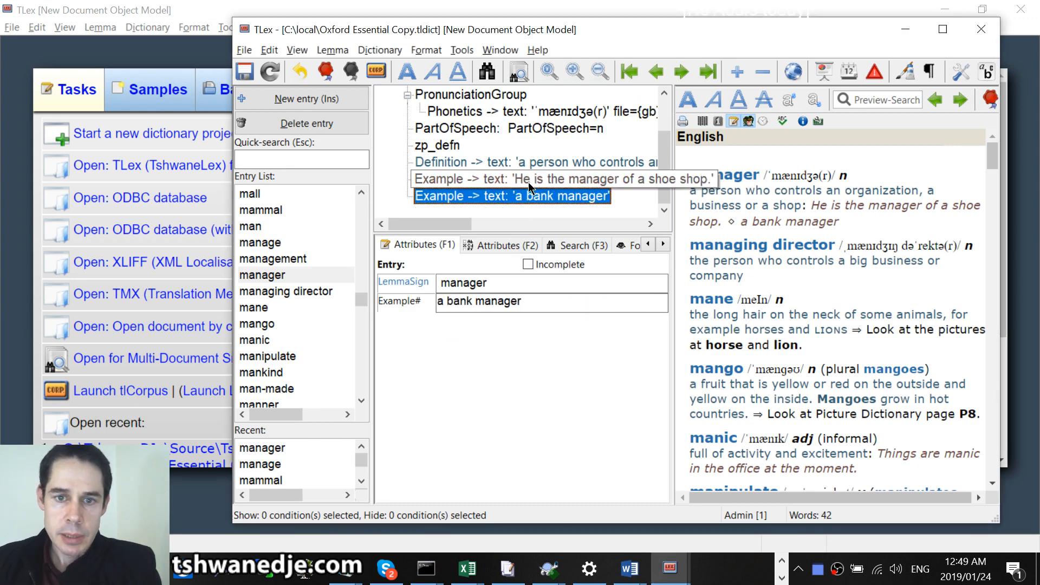
left_click(528, 182)
left_click(530, 198)
left_click(530, 180)
left_click(533, 198)
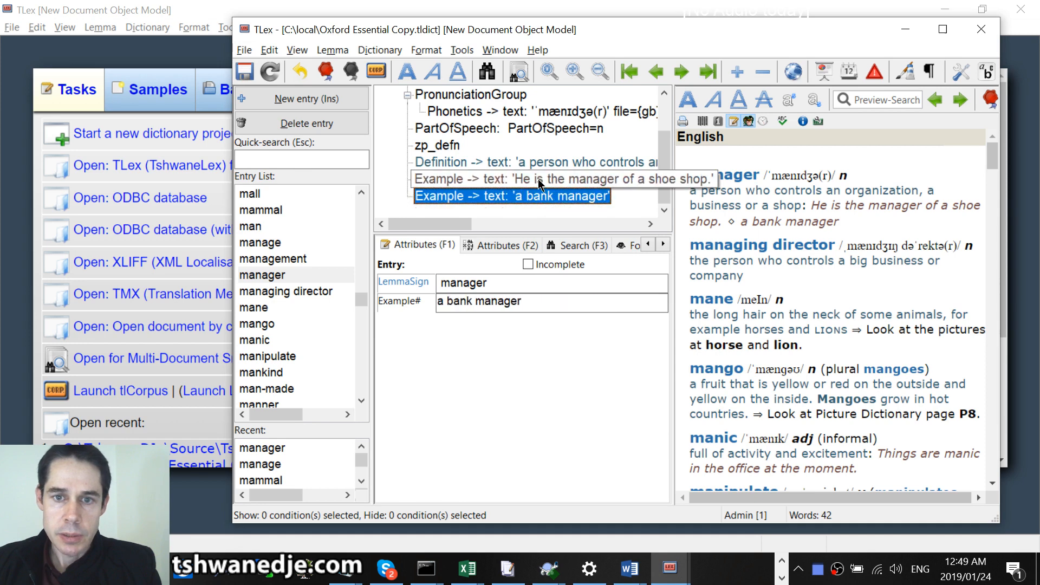
left_click(542, 180)
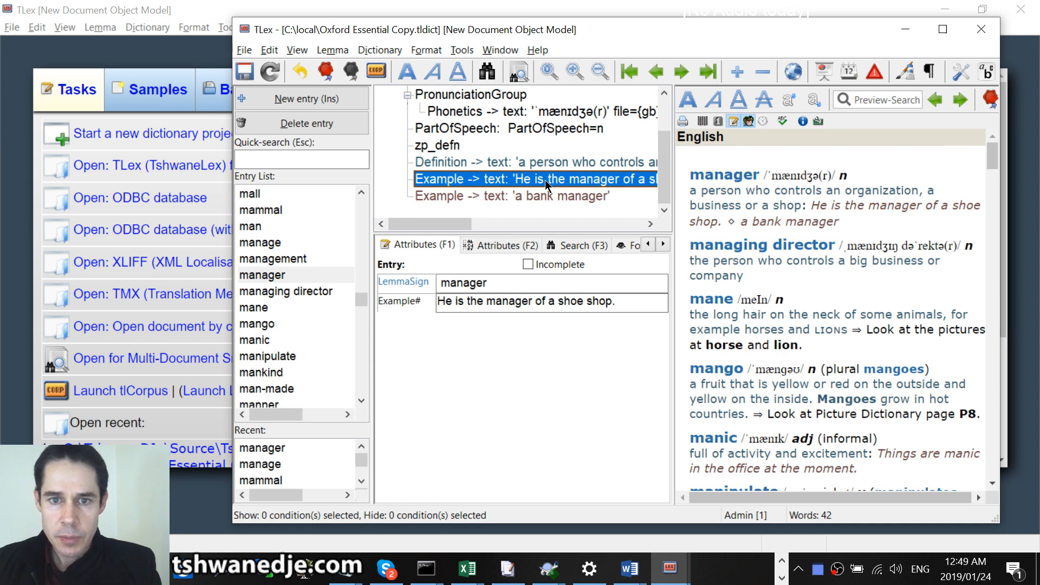
left_click(574, 194)
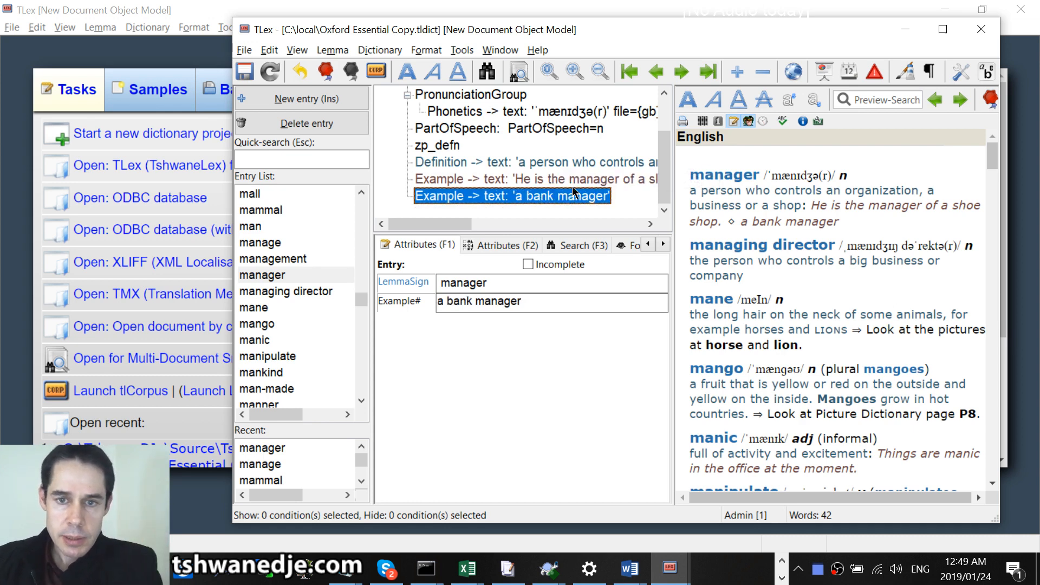
left_click(572, 184)
left_click(570, 197)
left_click(571, 180)
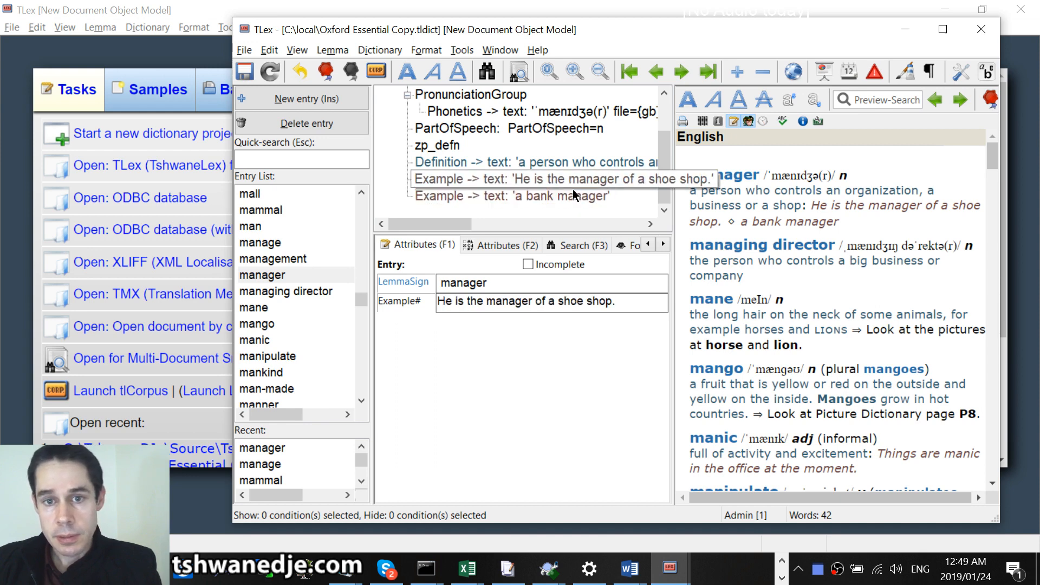
left_click(434, 196)
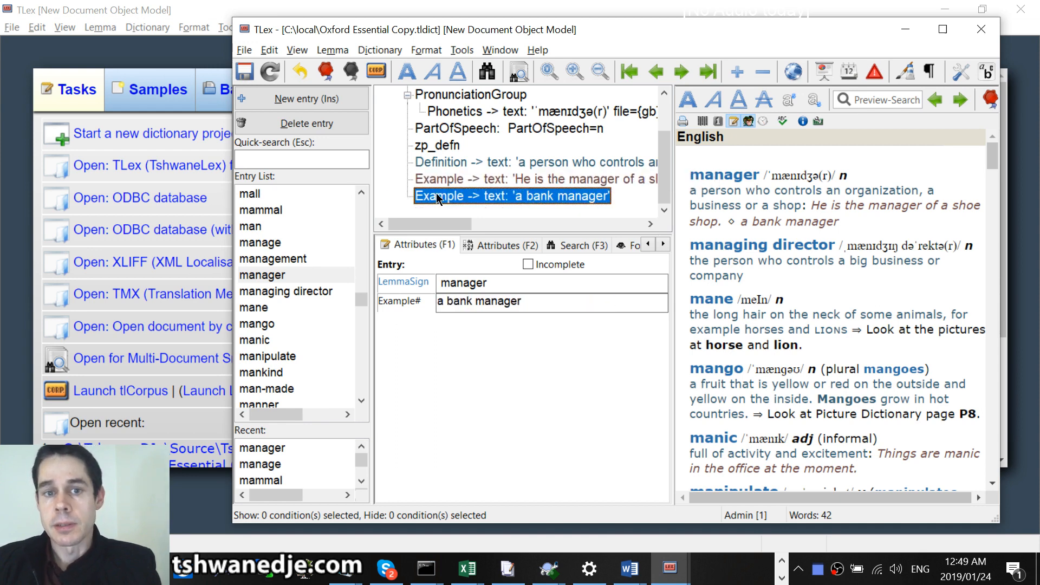
left_click(454, 180)
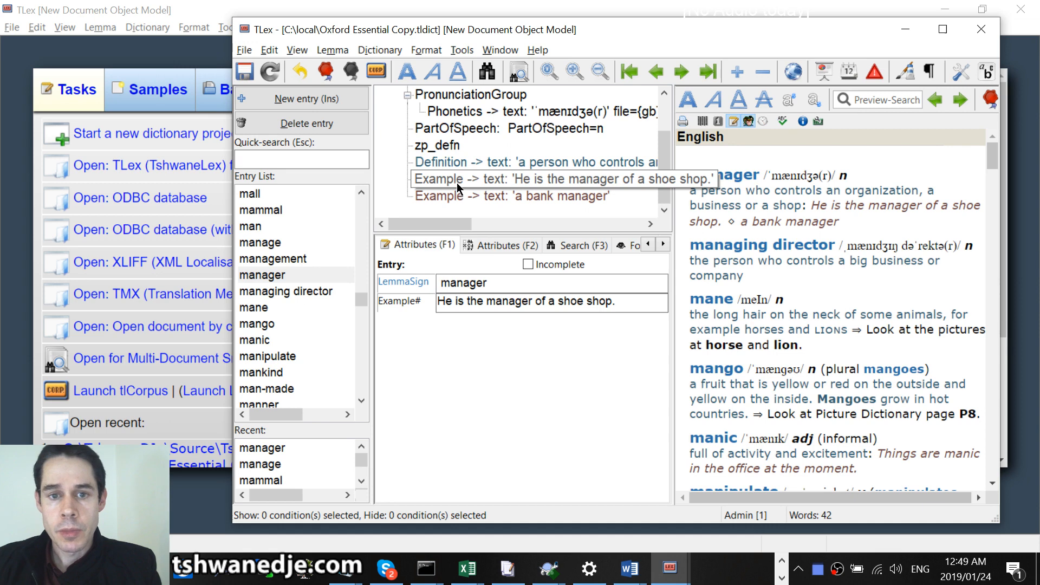
- Copy the "a bank manager" Example element of the manager entry
left_click(463, 198)
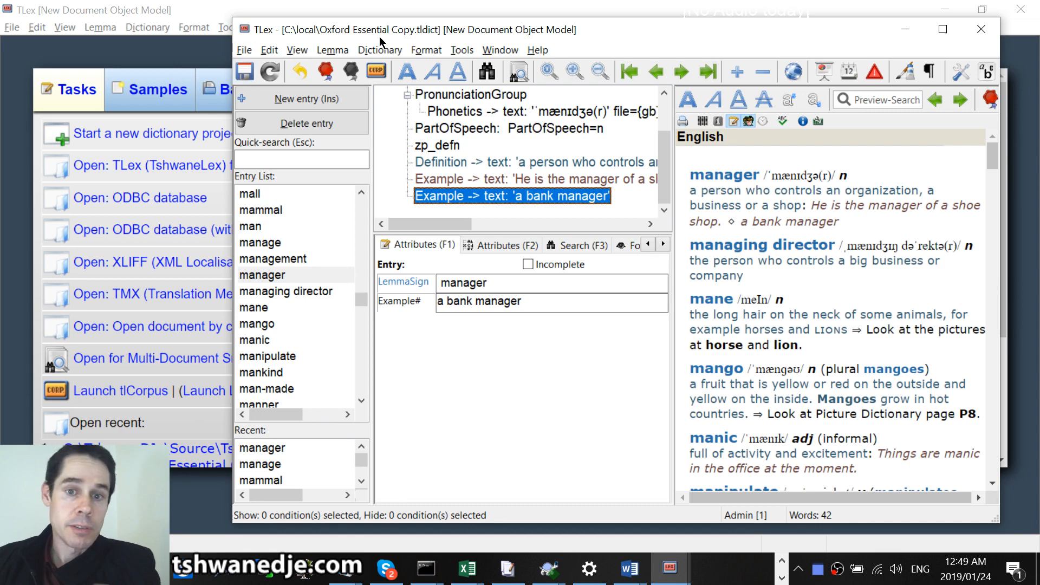
key("ctrl+c")
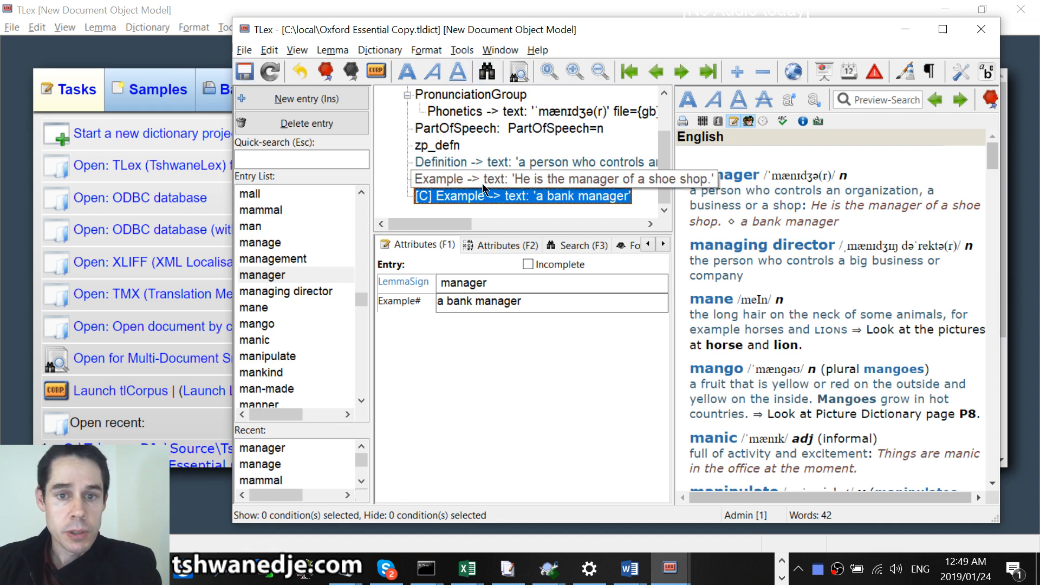
left_click(482, 183)
left_click(483, 191)
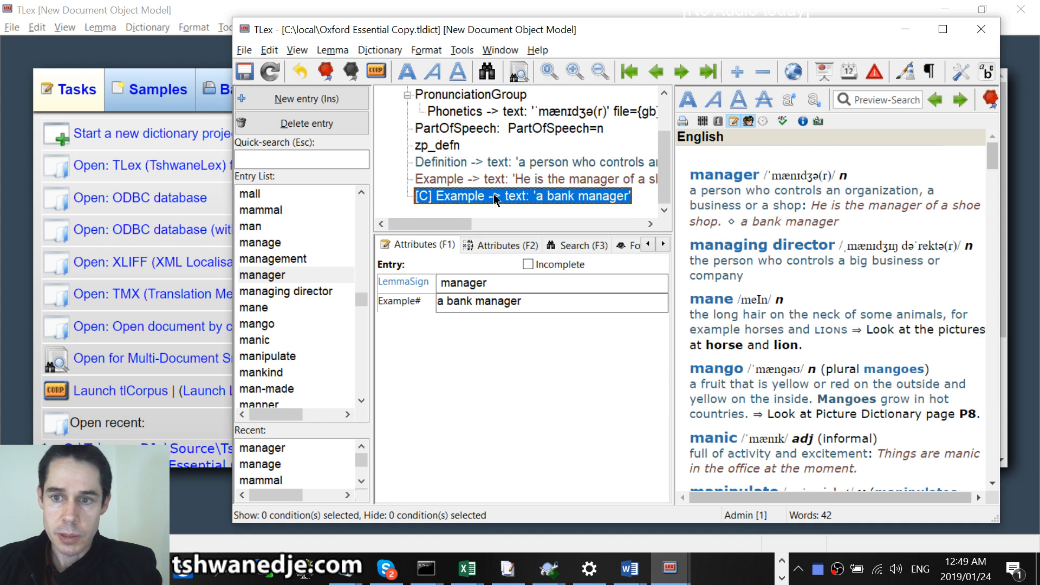
- Inspect the manager entry's top-level element and attributes, and compare its two example sentences again
left_click(477, 182)
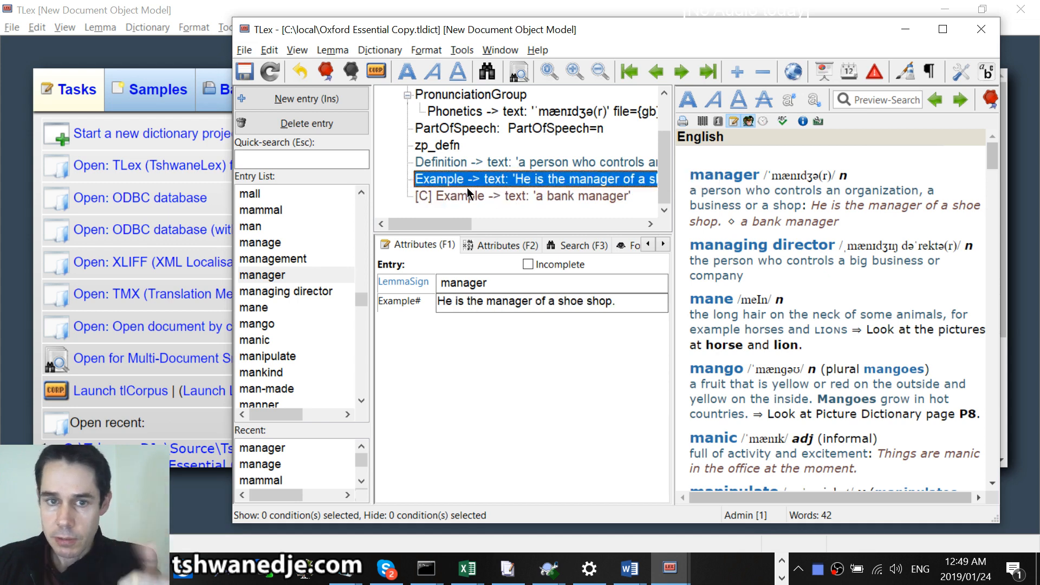
scroll(468, 183, "up", 1)
left_click(479, 98)
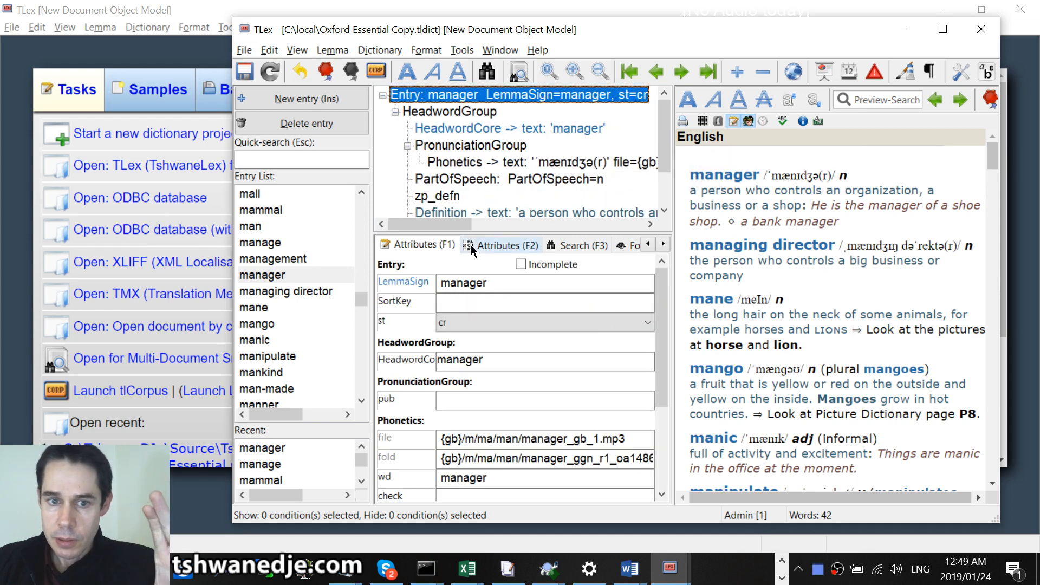
left_click(283, 259)
left_click(285, 276)
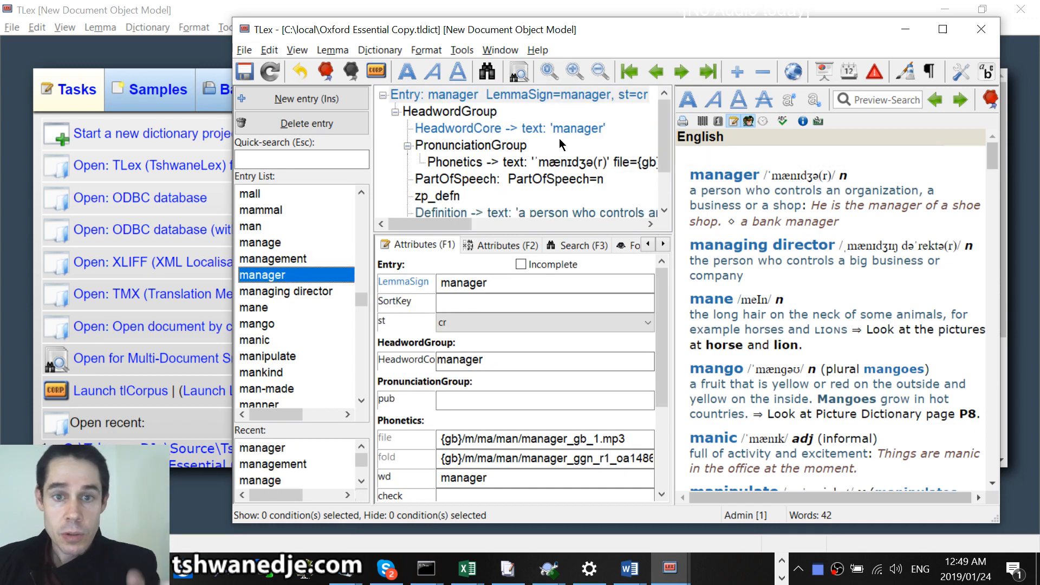
scroll(553, 154, "down", 1)
left_click(507, 179)
left_click(510, 196)
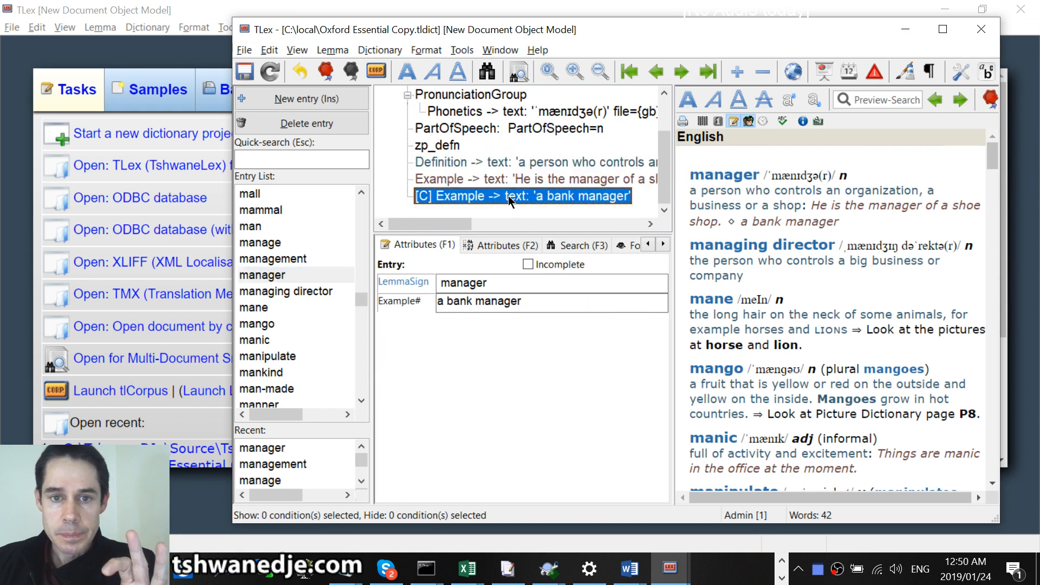
left_click(504, 179)
left_click(507, 198)
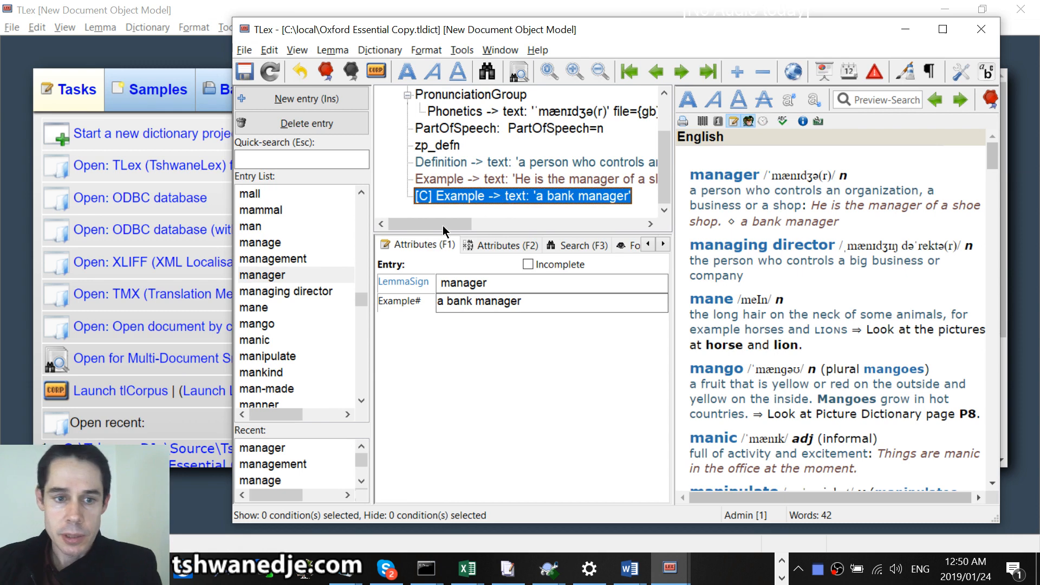
left_click(353, 275)
left_click(452, 179)
left_click(462, 196)
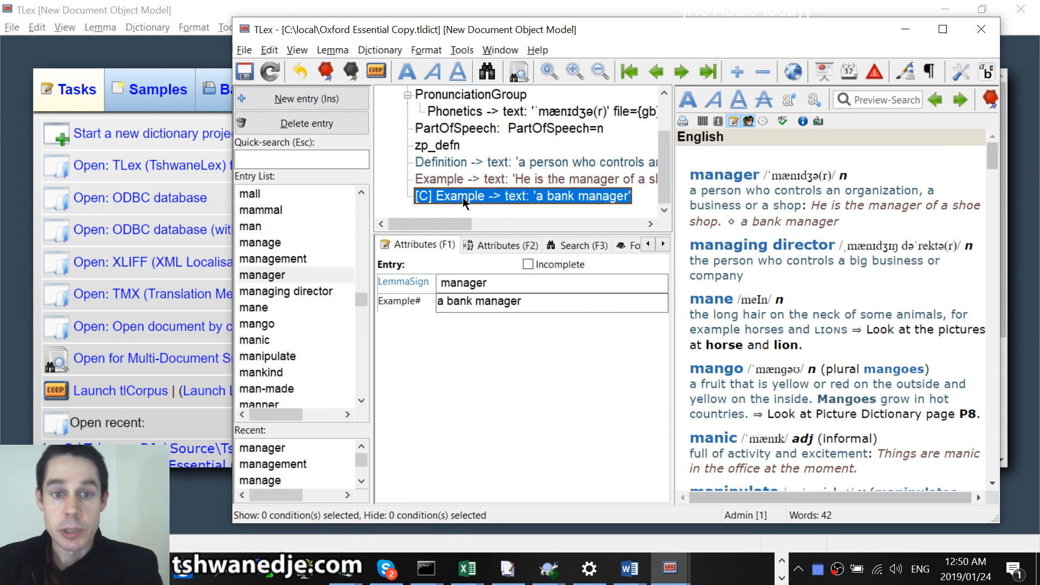
- Inspect the output order and visibility styles of the Example element type, leaving them as they are
left_click(432, 52)
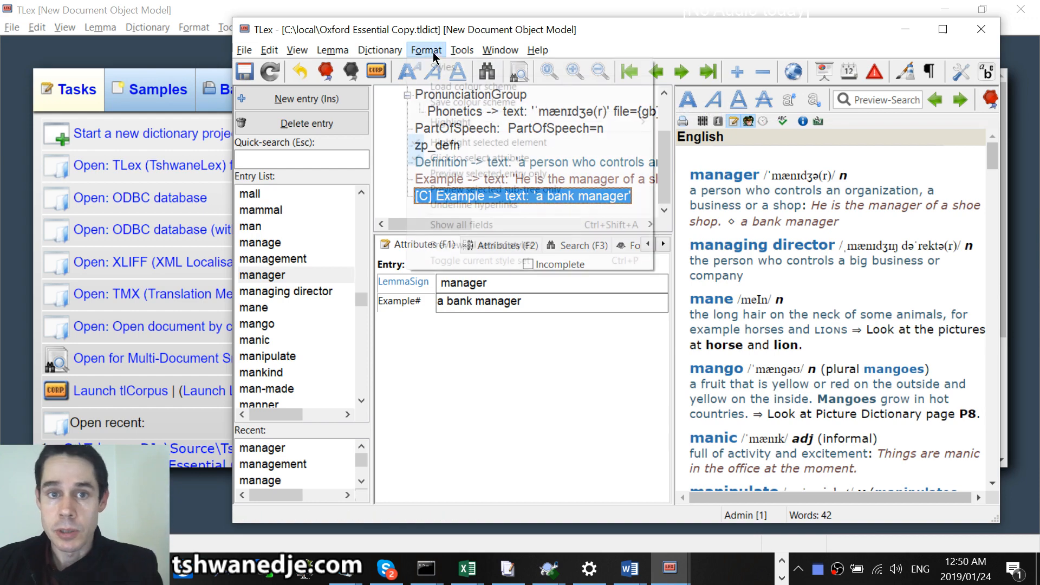
left_click(447, 67)
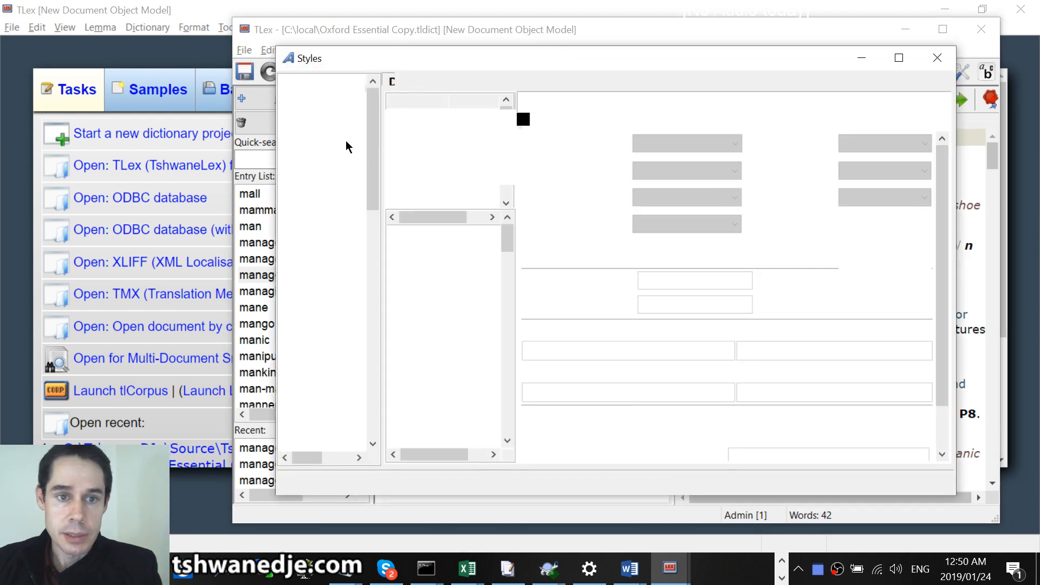
left_click(317, 185)
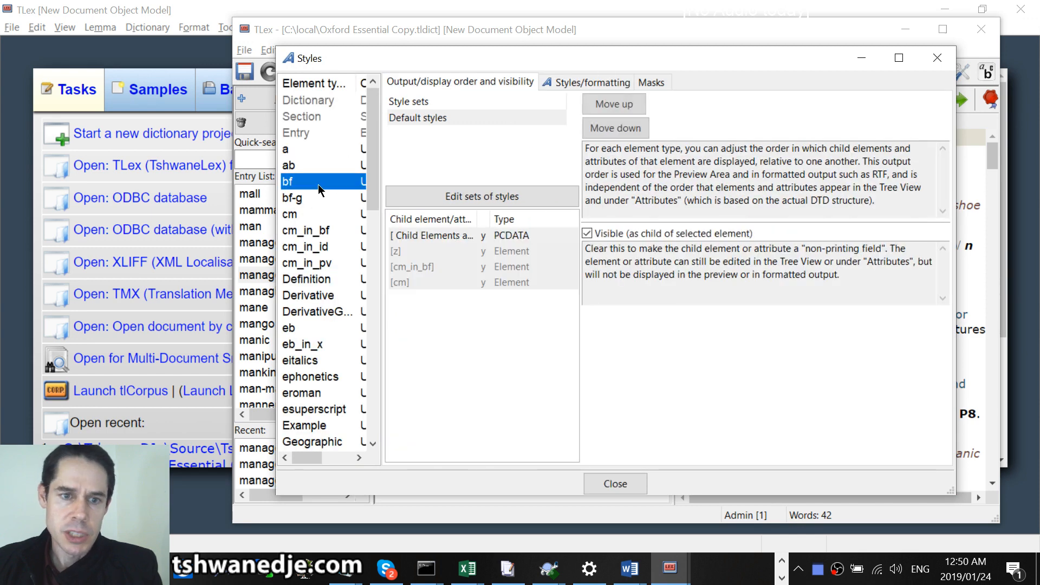
left_click(306, 426)
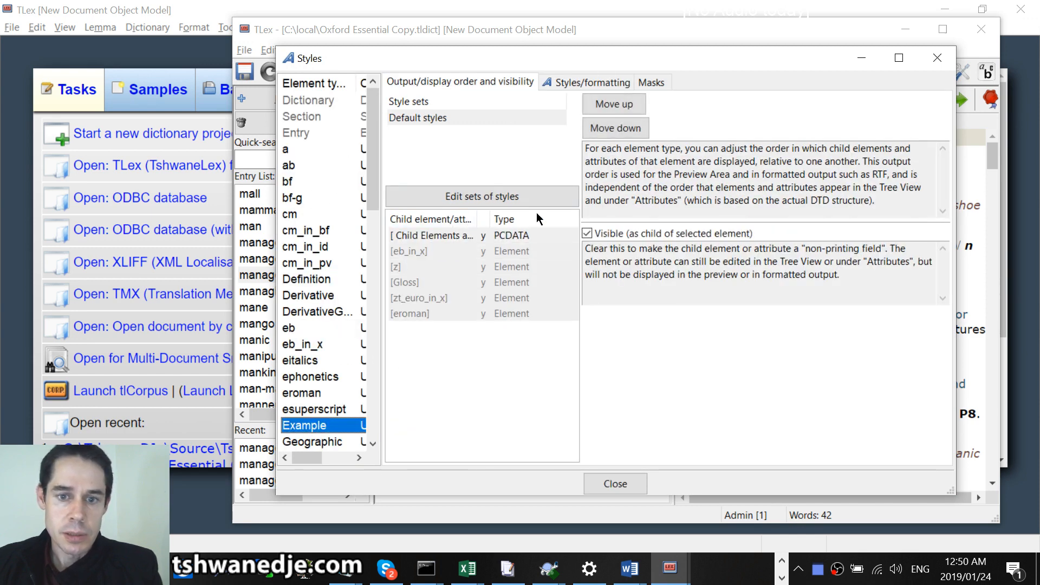
left_click(937, 57)
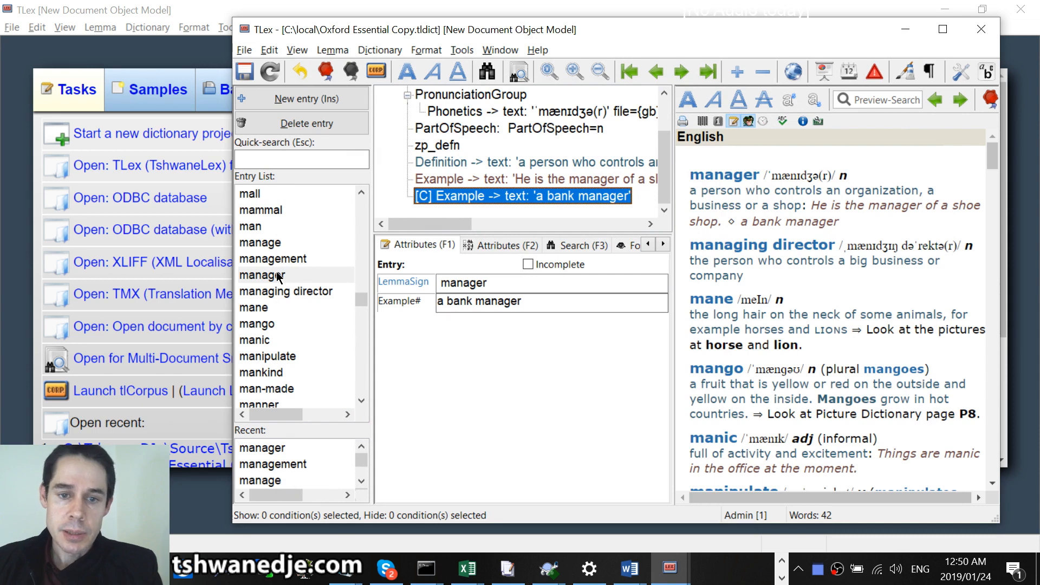
- Open the sample dictionary "Multiple Editions Sample using Masks" and select its draw entry
left_click(241, 2)
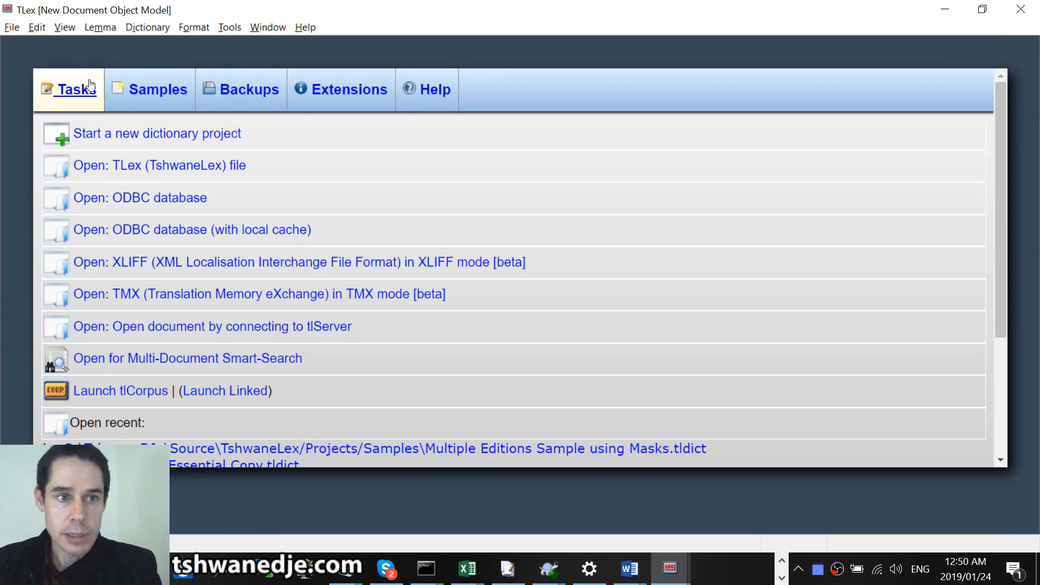
left_click(169, 100)
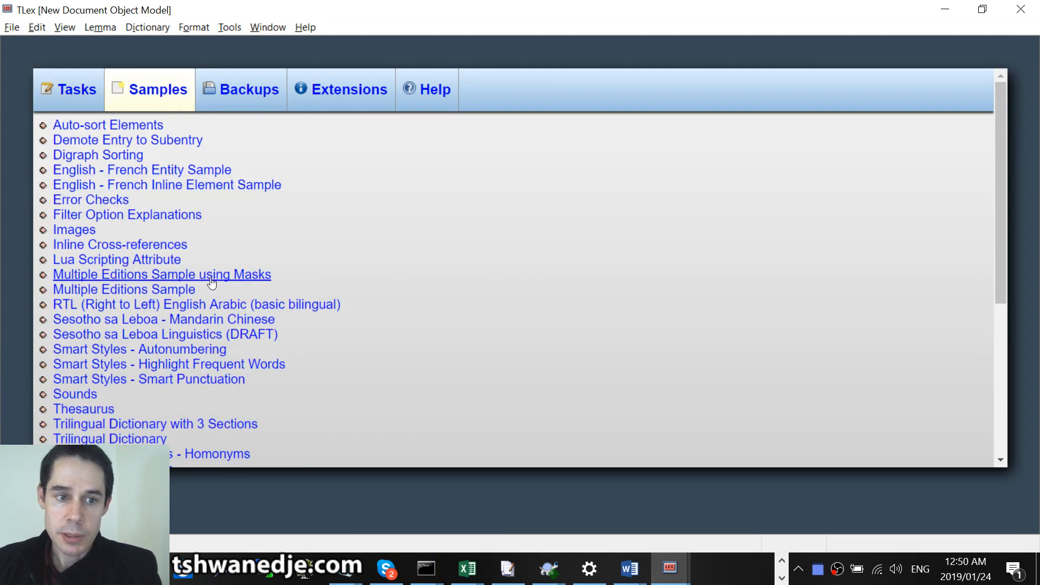
left_click(249, 279)
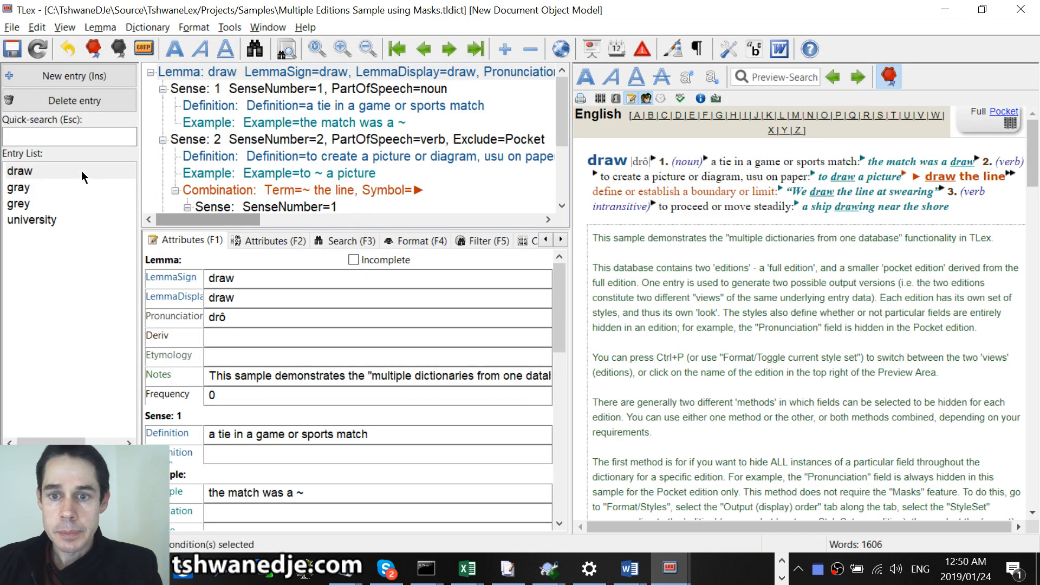
left_click(84, 173)
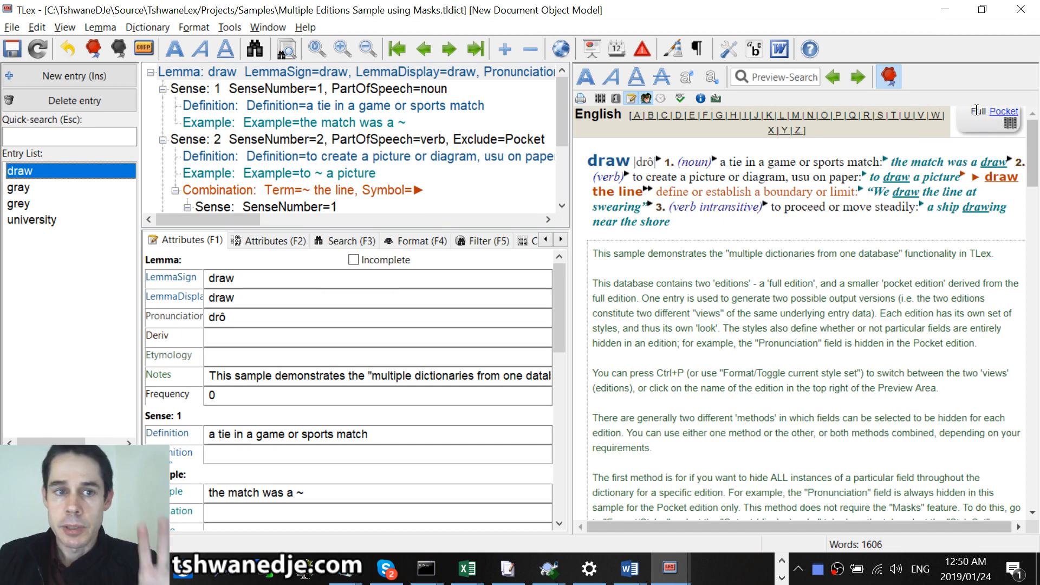
- Compare the Full and Pocket edition previews, hide the small triangle markers in the text, and end on the Pocket edition
left_click(1004, 112)
left_click(991, 114)
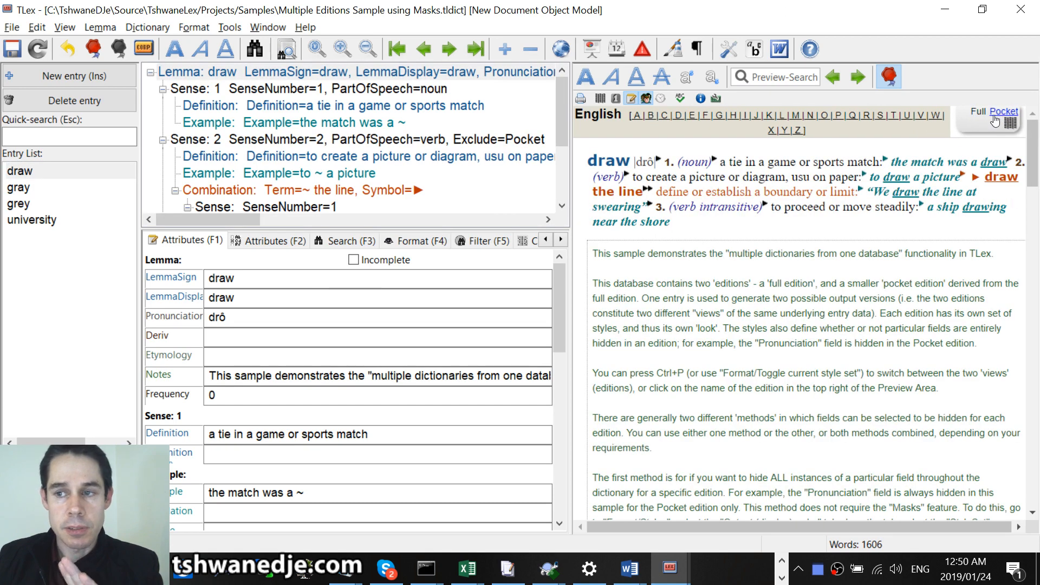
left_click(1002, 112)
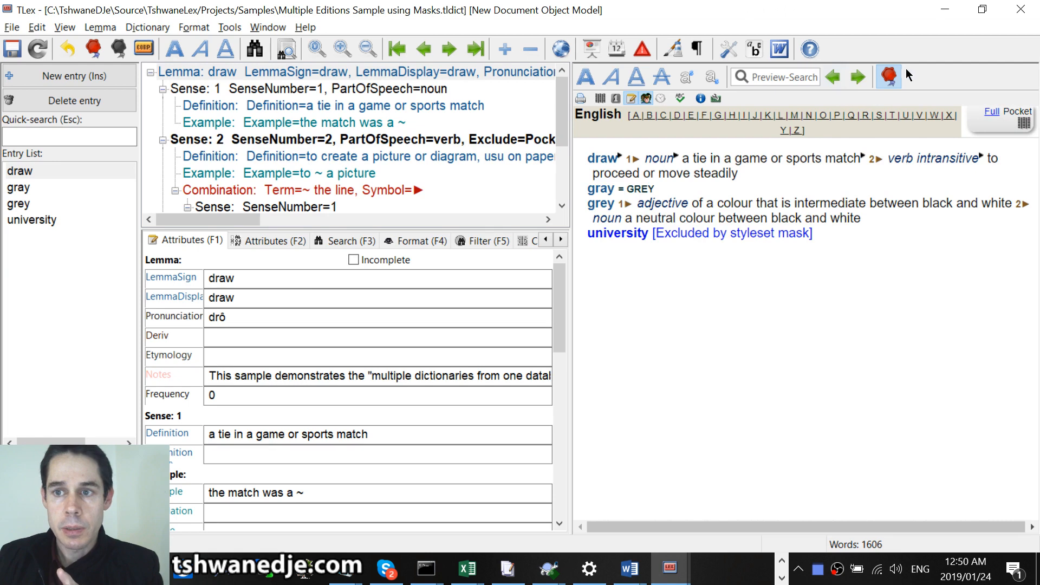
left_click(890, 77)
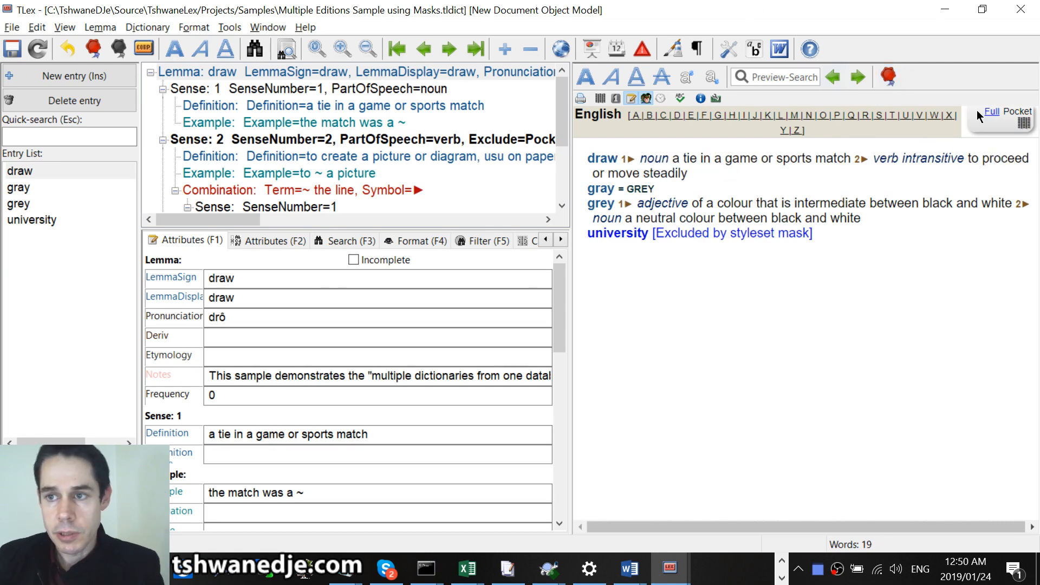
left_click(991, 113)
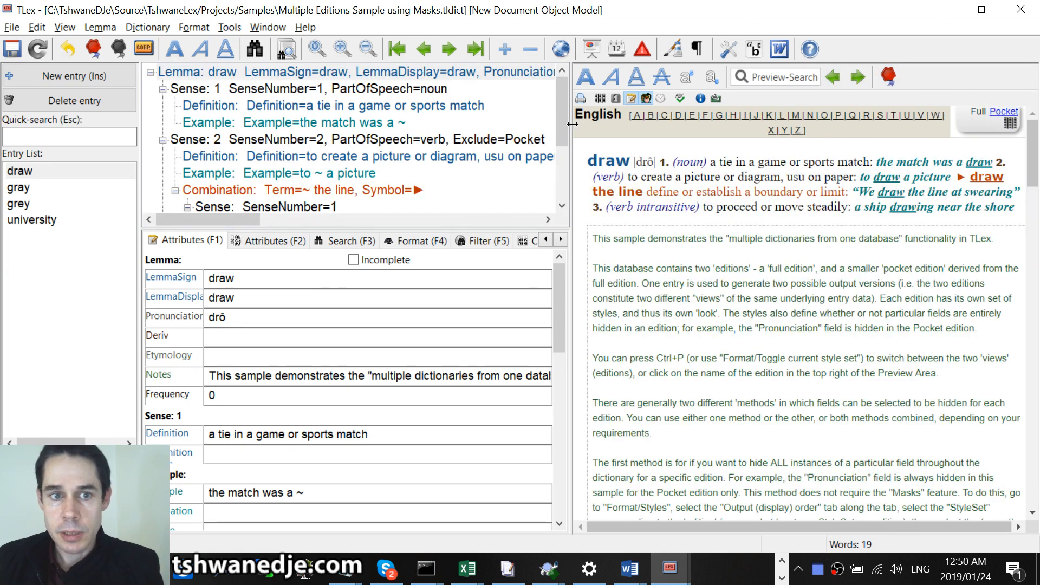
left_click(1010, 115)
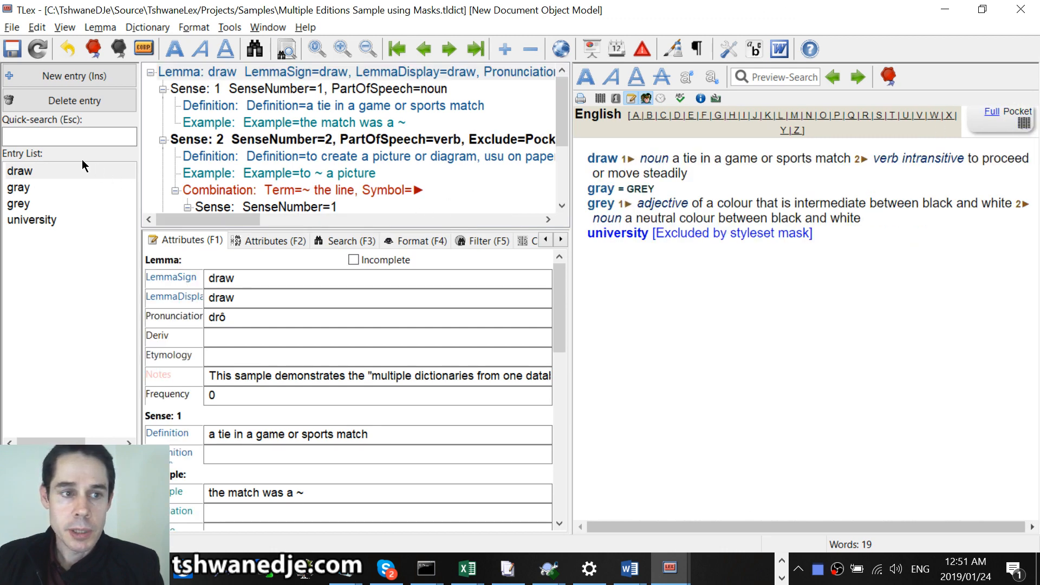
- Examine the draw entry and the excluded university entry in the Pocket edition preview
left_click(31, 172)
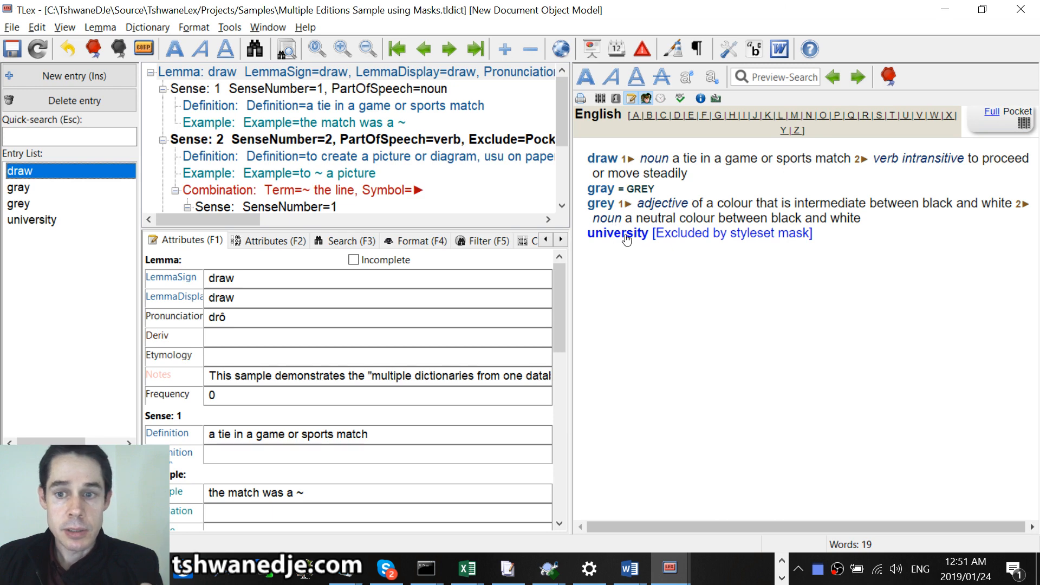
left_click_drag(584, 237, 649, 239)
left_click_drag(829, 244, 589, 247)
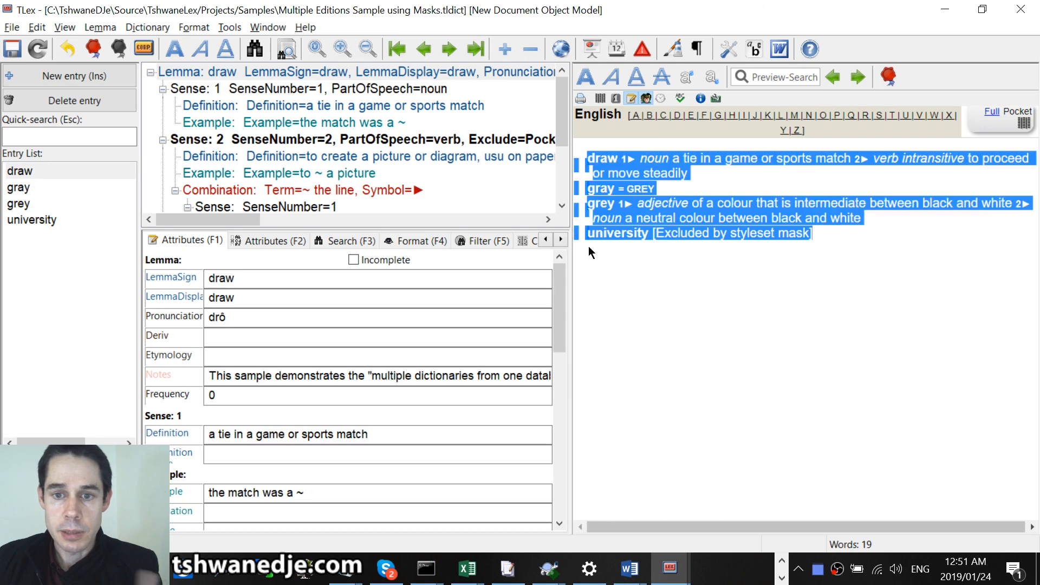
left_click(916, 248)
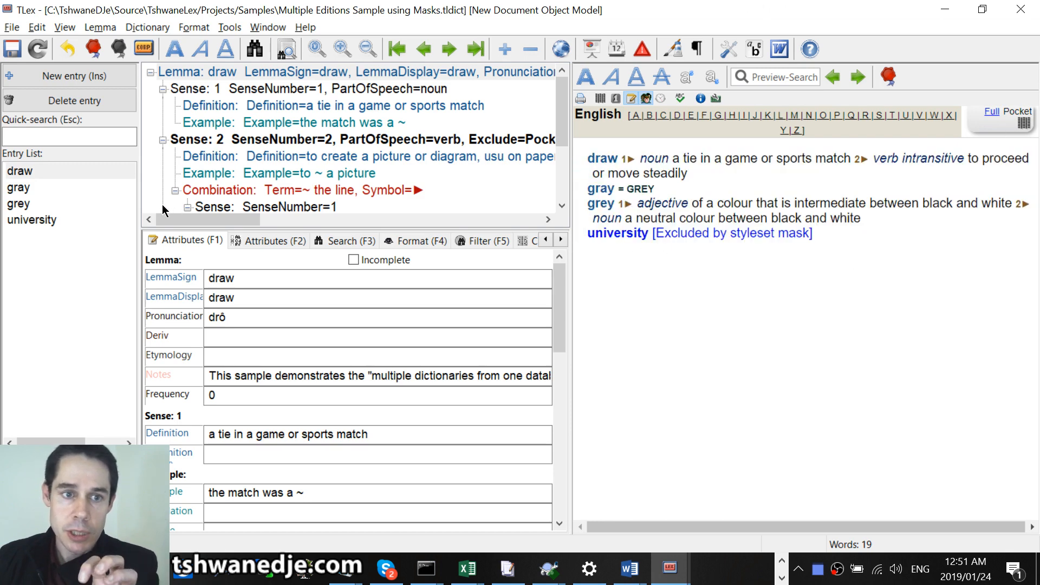
- Enlarge the tree view of the entry structure and open the university entry
left_click_drag(250, 230, 251, 271)
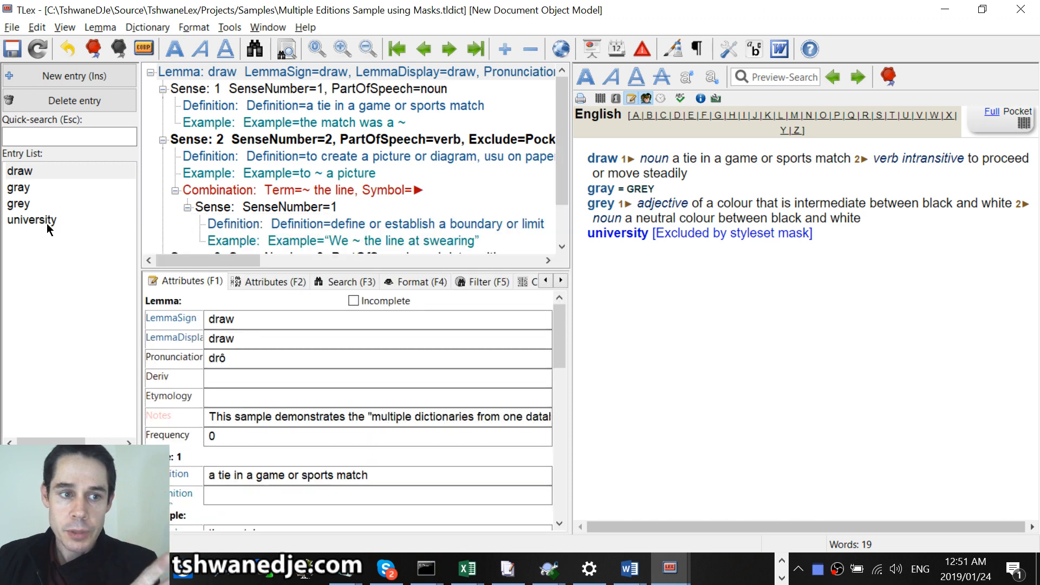
left_click(53, 220)
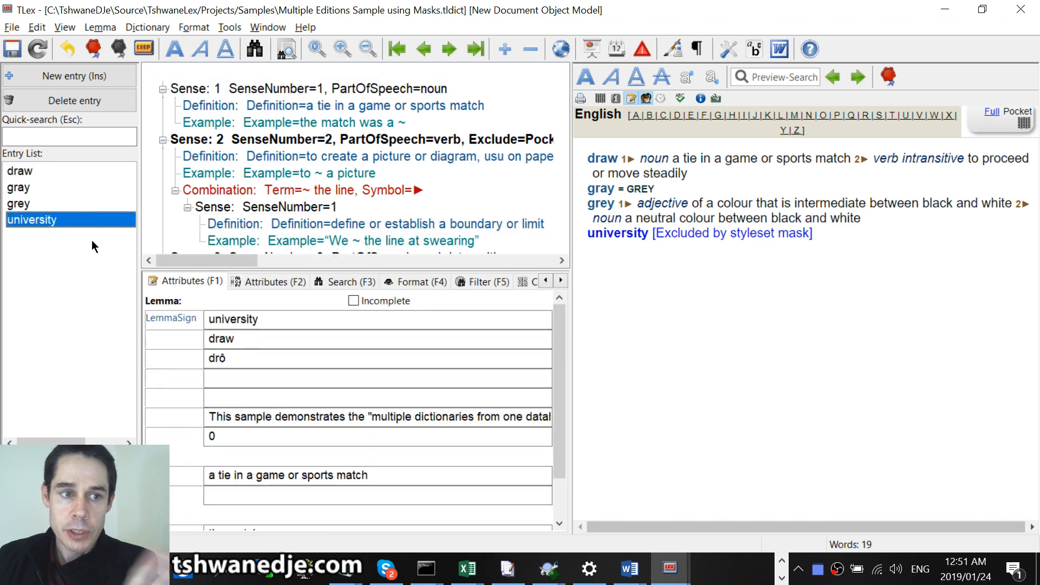
- Open the draw entry and compare its Full and Pocket edition previews, ending on the Full edition
left_click(54, 172)
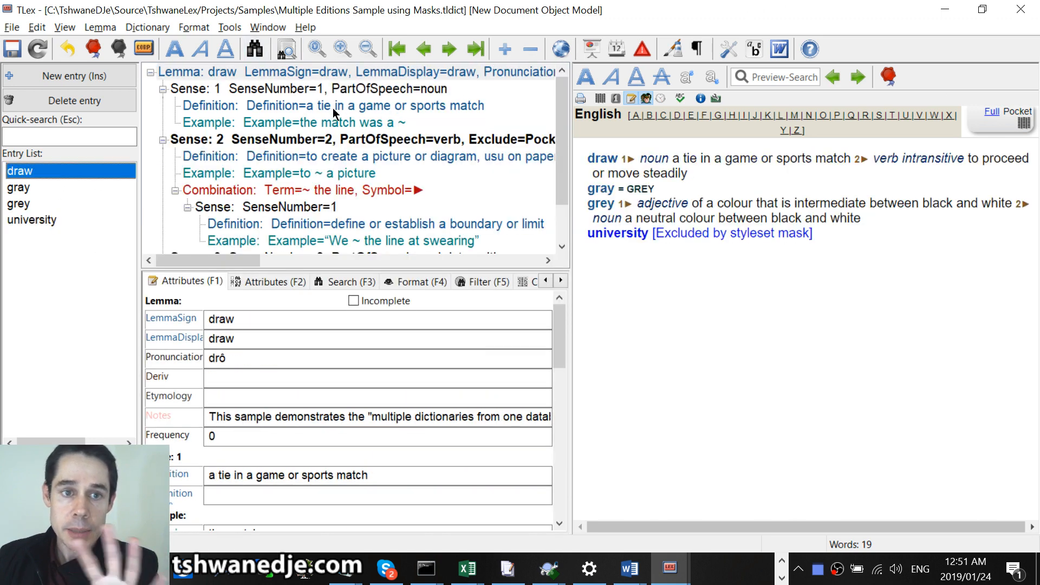
left_click(992, 112)
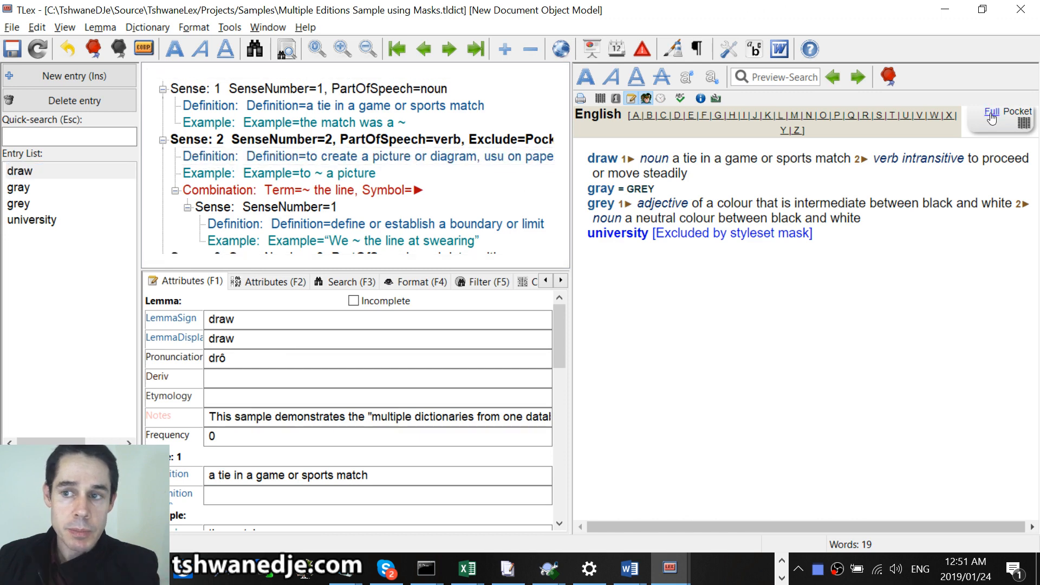
left_click(1013, 114)
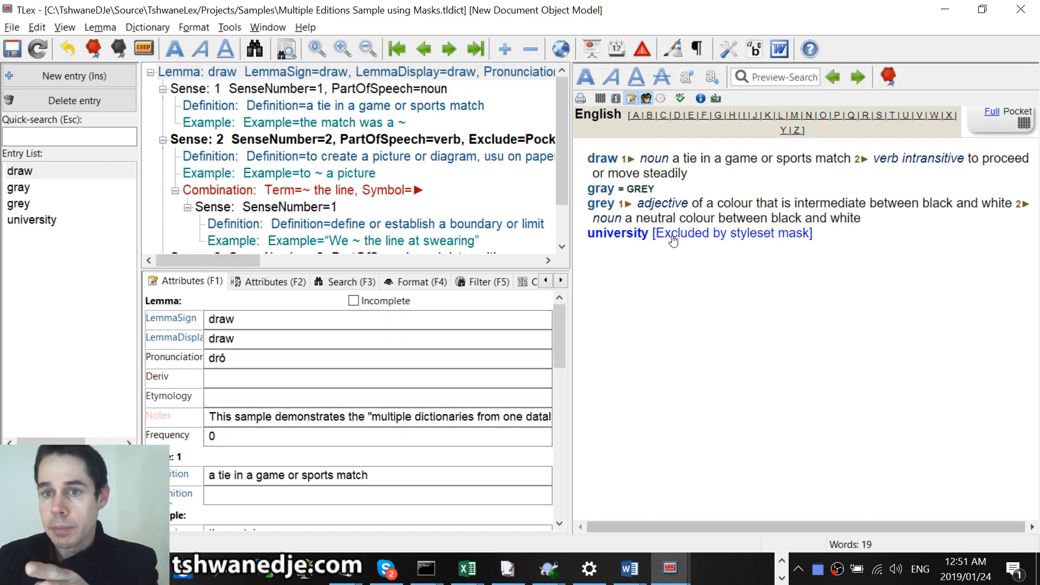
left_click(998, 115)
left_click(1022, 113)
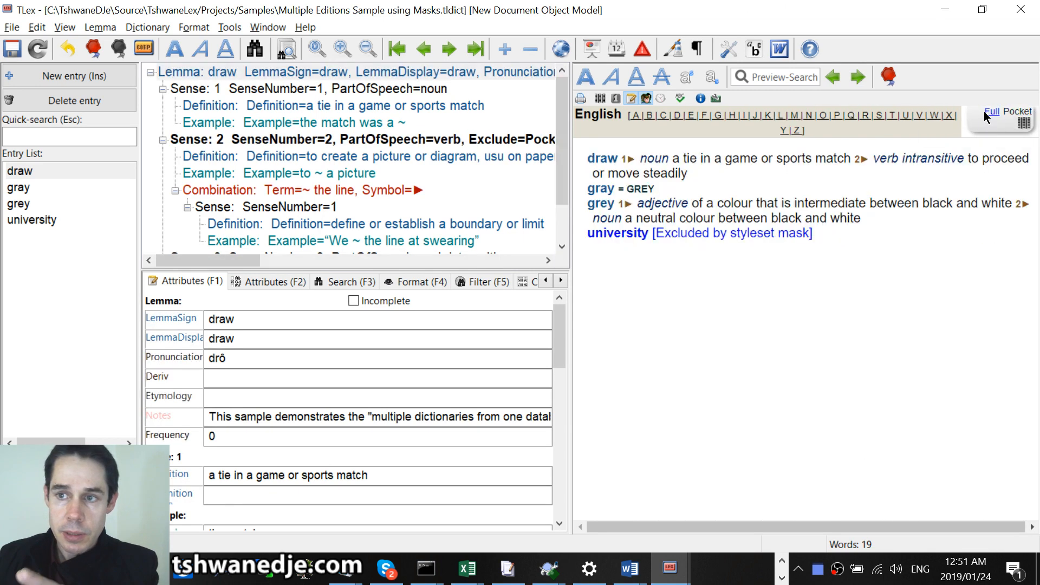
left_click(991, 112)
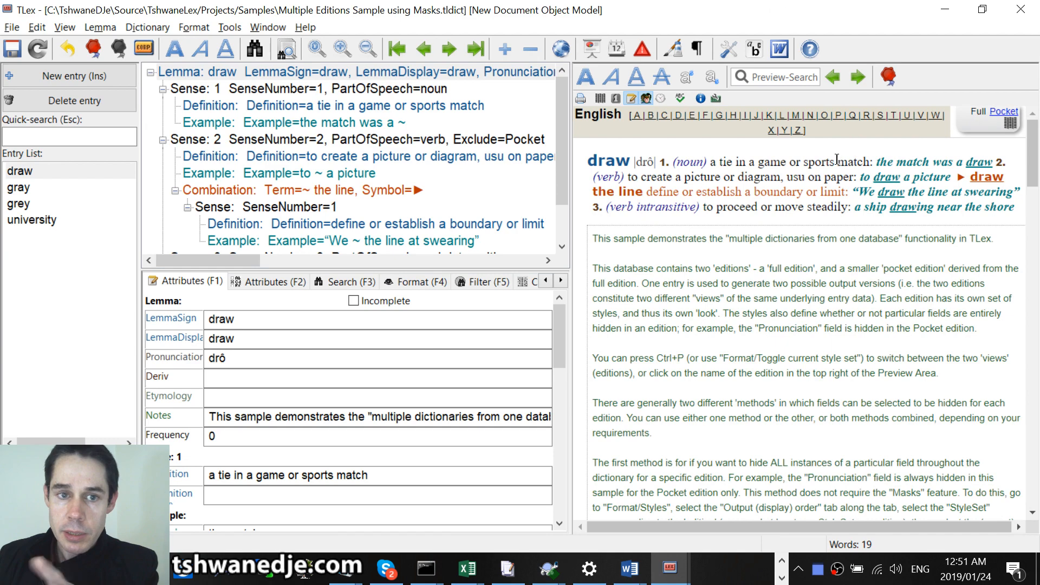
double_click(976, 114)
left_click(1009, 115)
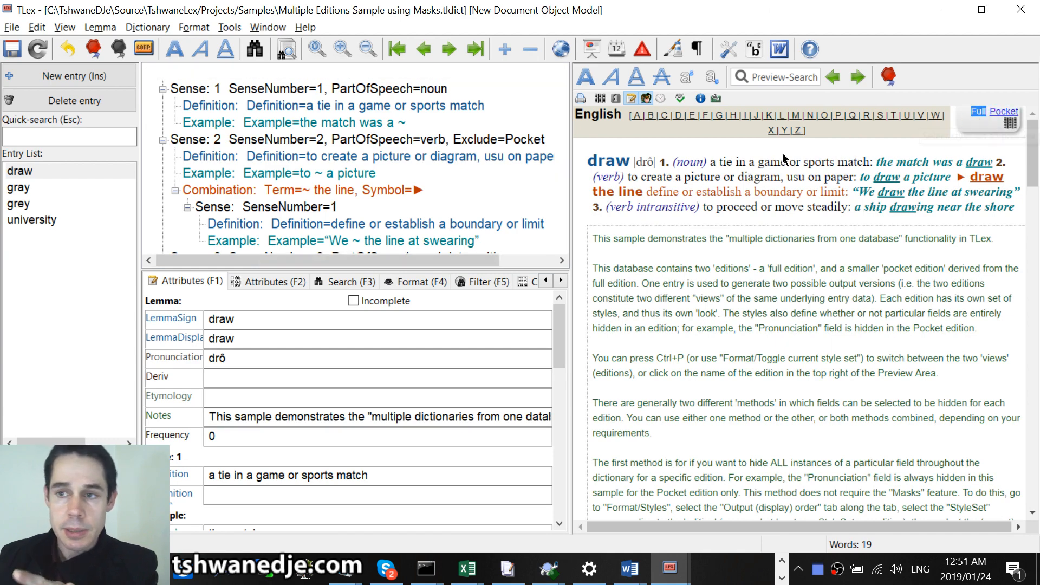
- View the gray entry and return to the draw entry to look over its tree structure
left_click(80, 171)
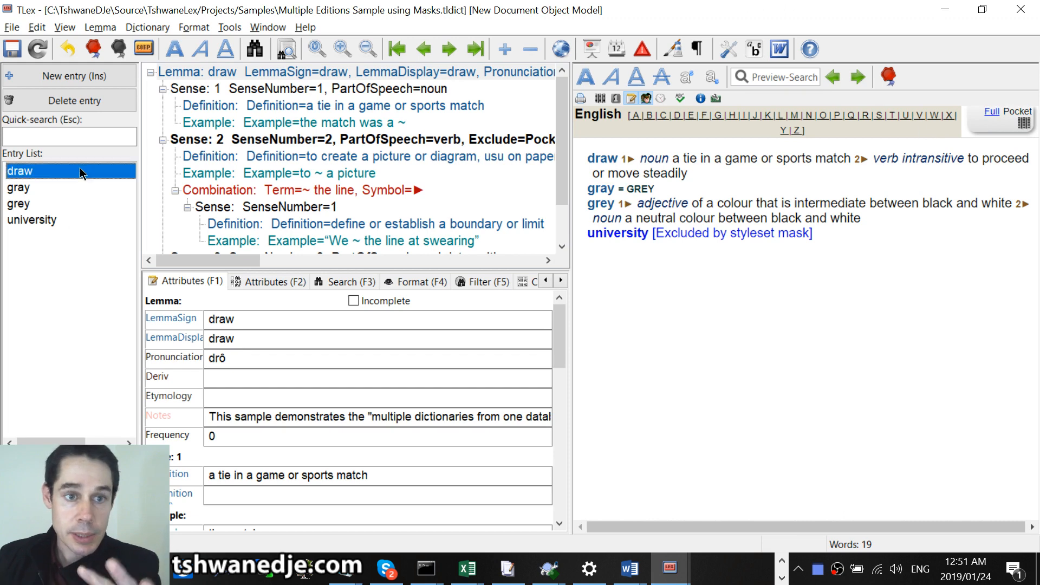
left_click(56, 187)
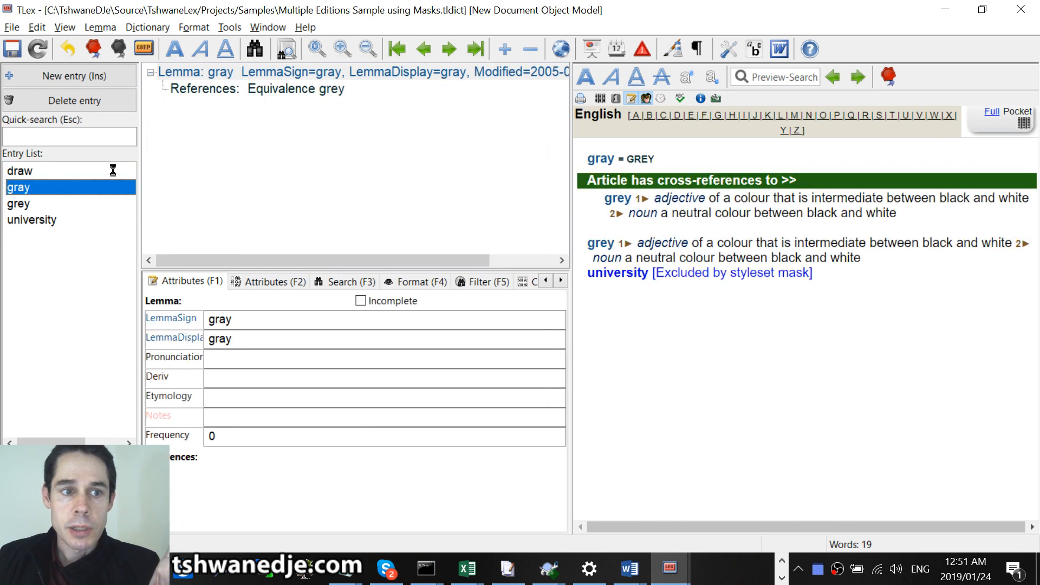
left_click(113, 171)
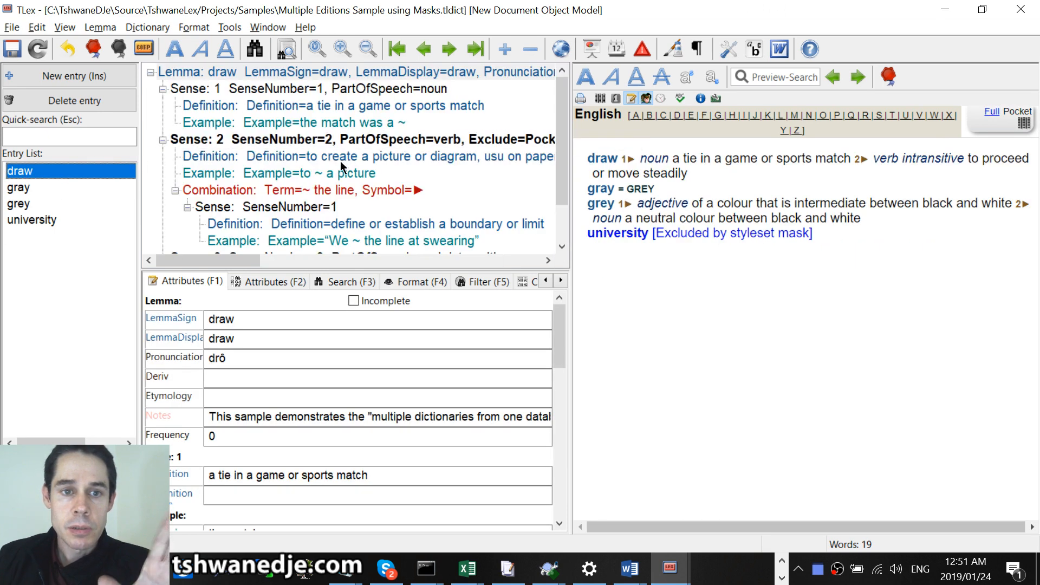
scroll(321, 148, "down", 1)
scroll(321, 145, "up", 1)
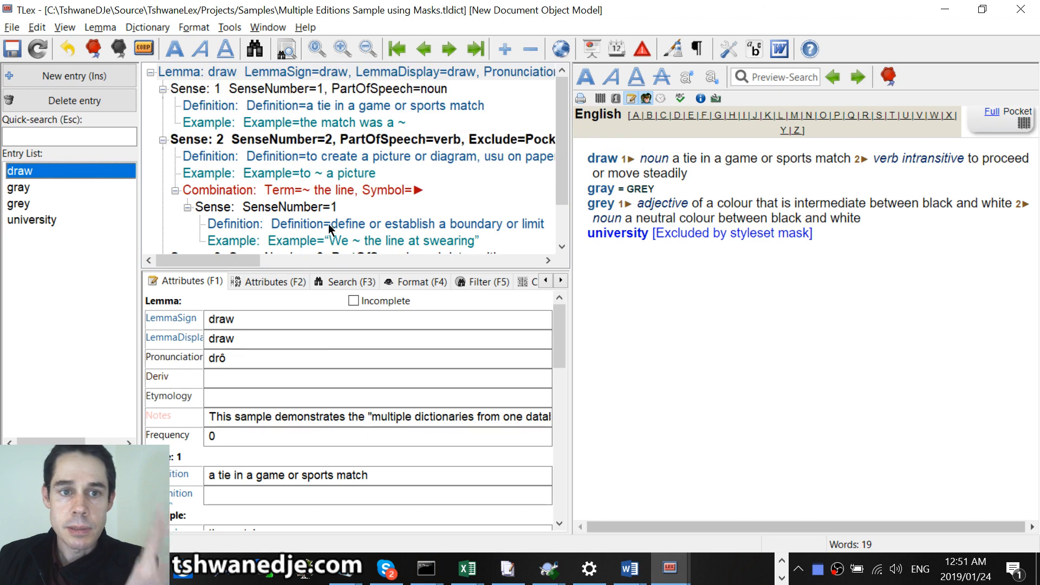
- Compare the draw entry's verb and verb intransitive senses in the tree with the Pocket and Full previews, ending on Pocket
left_click(324, 139)
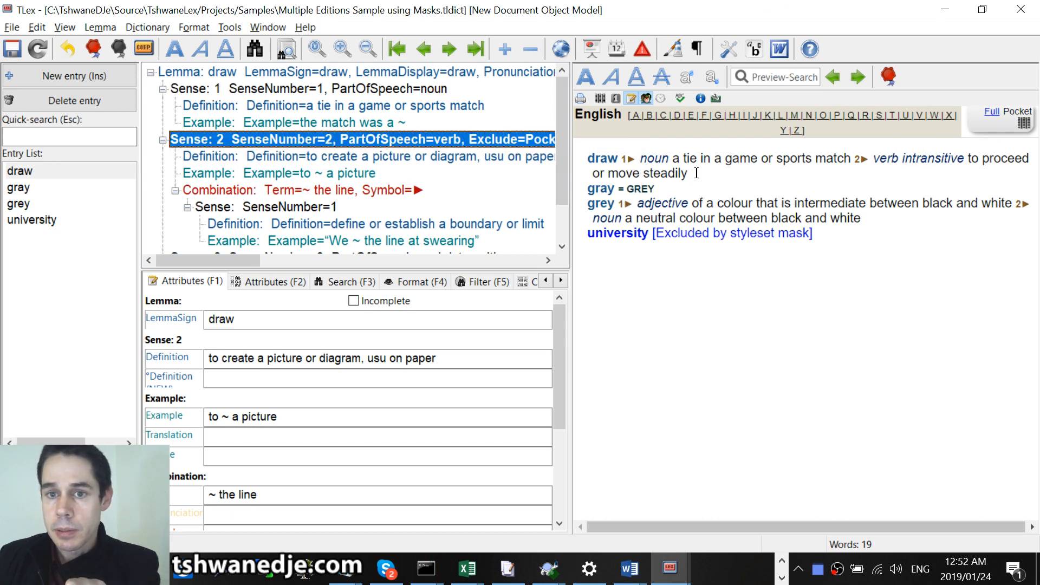
left_click_drag(696, 173, 578, 163)
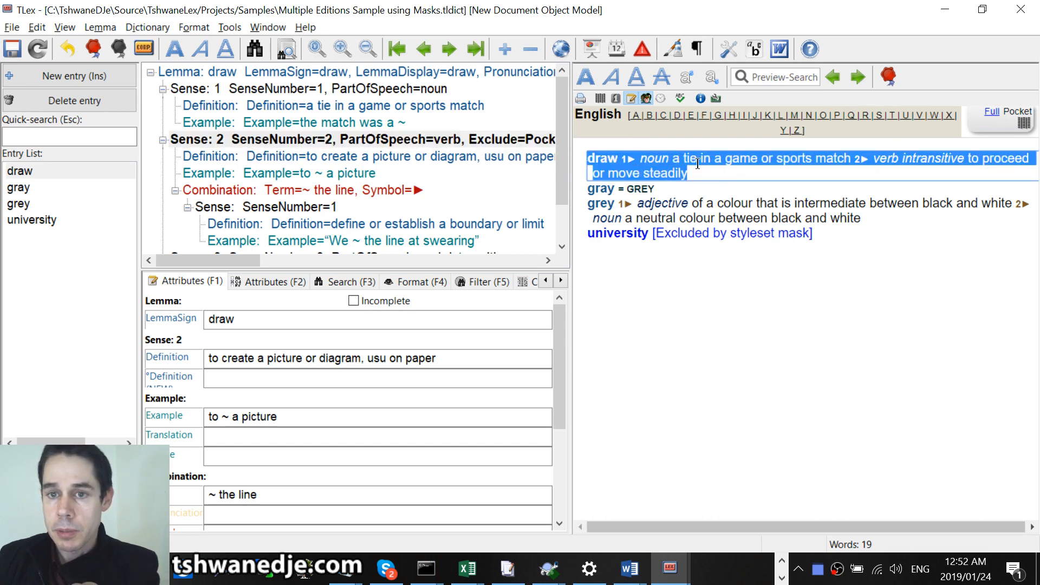
left_click(716, 175)
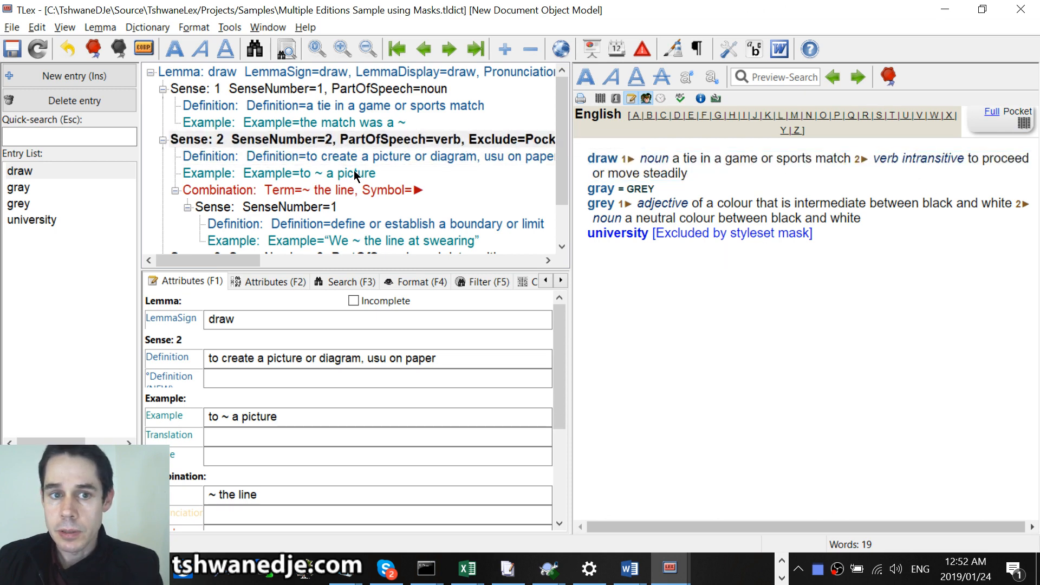
left_click(857, 158)
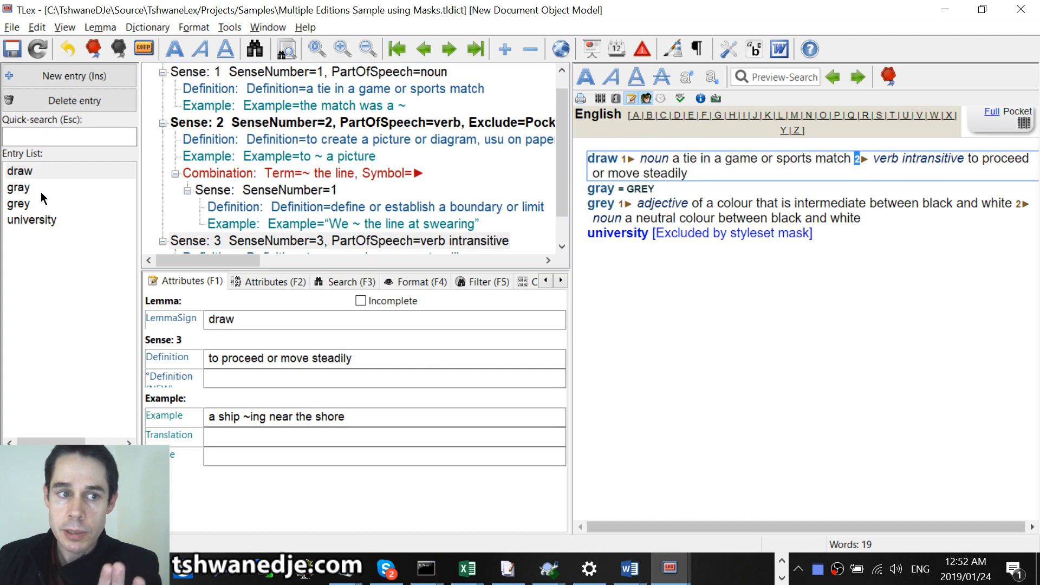
left_click(988, 117)
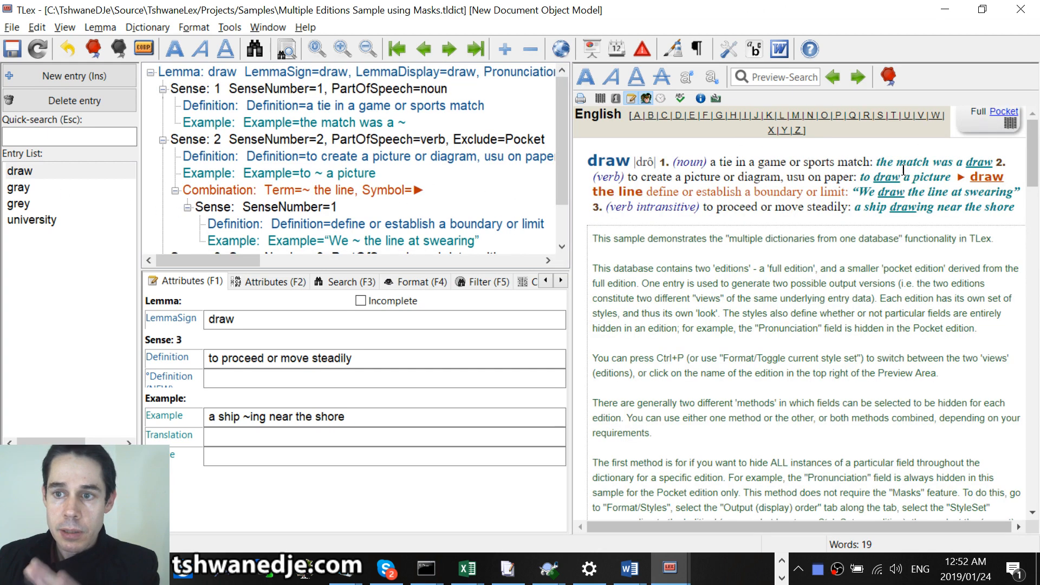
left_click_drag(602, 209, 861, 209)
left_click(1003, 112)
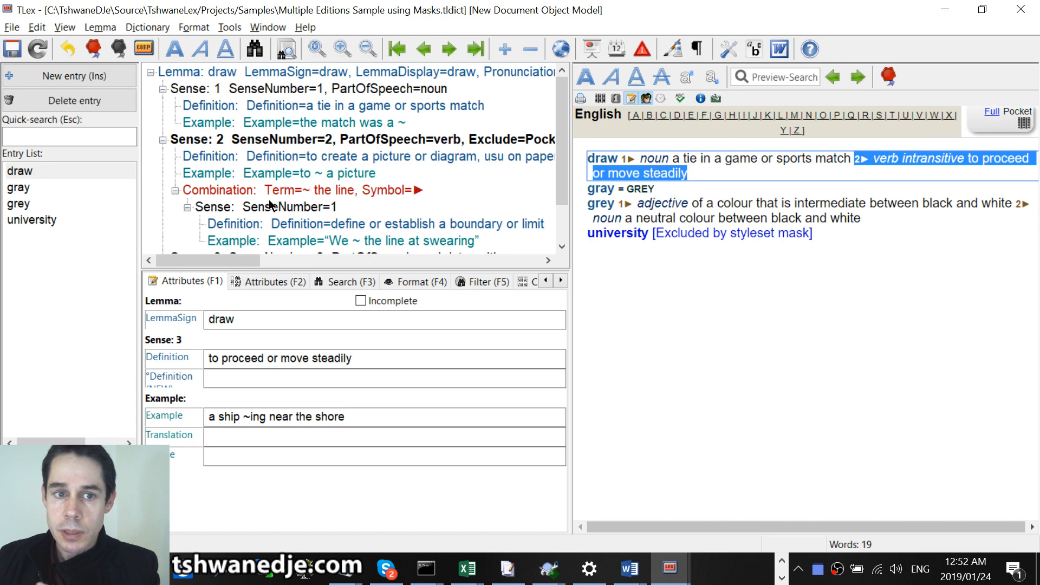
- Select the draw entry's verb sense 2 and show its list attributes to inspect the Exclude setting for the Pocket edition
left_click(284, 143)
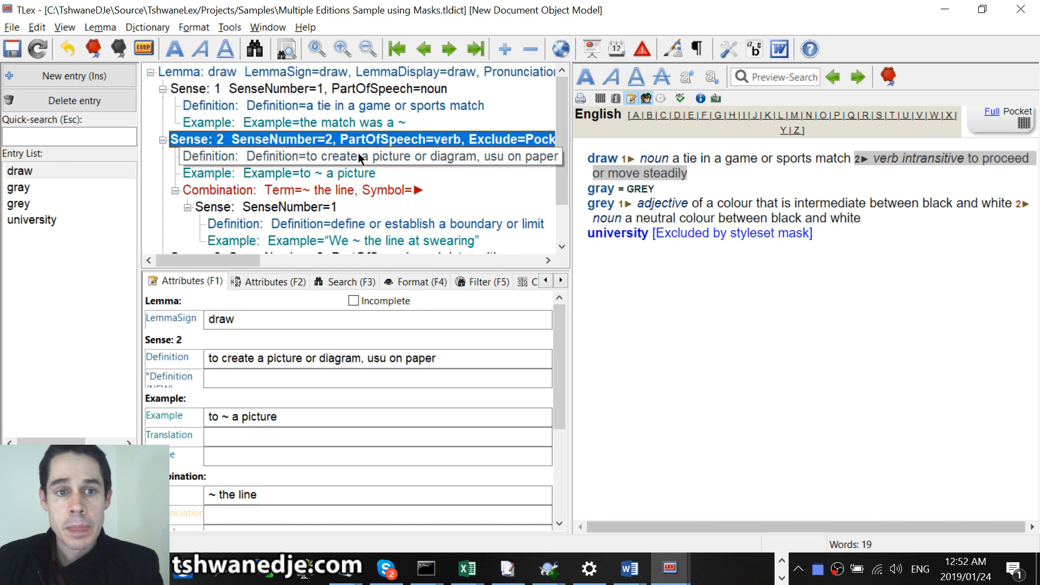
left_click(260, 282)
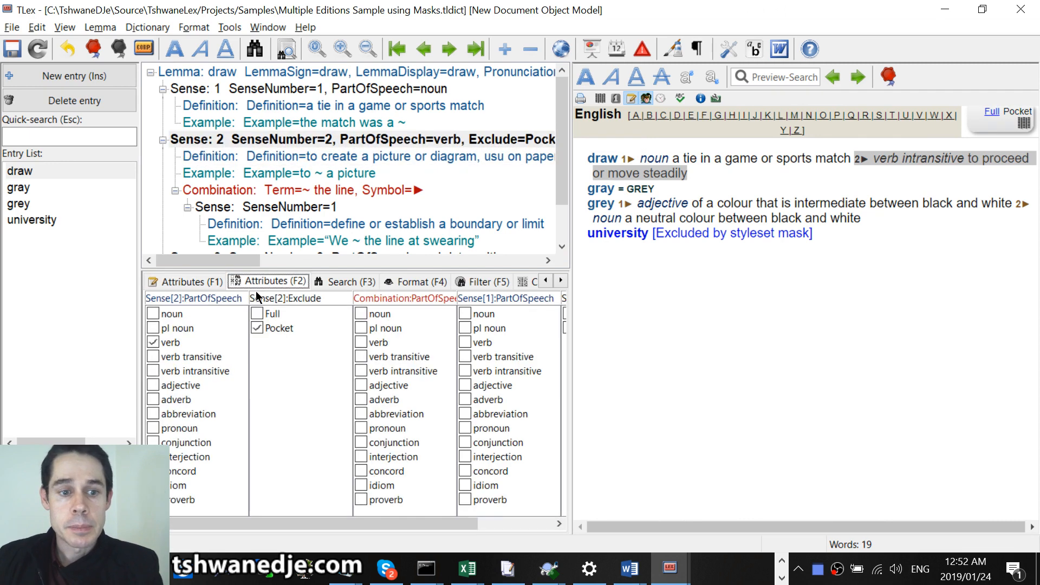
left_click(401, 139)
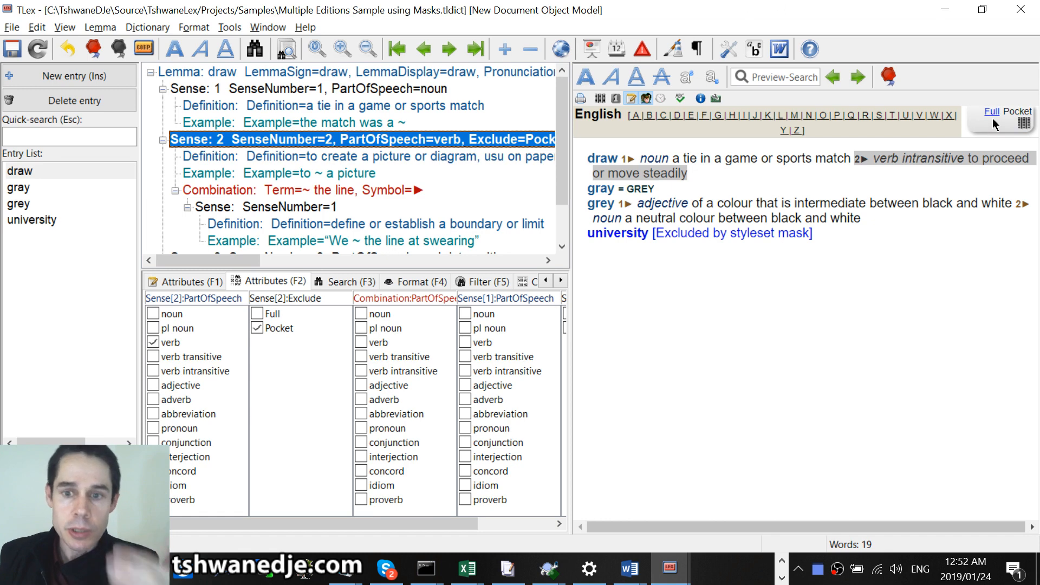
double_click(1023, 113)
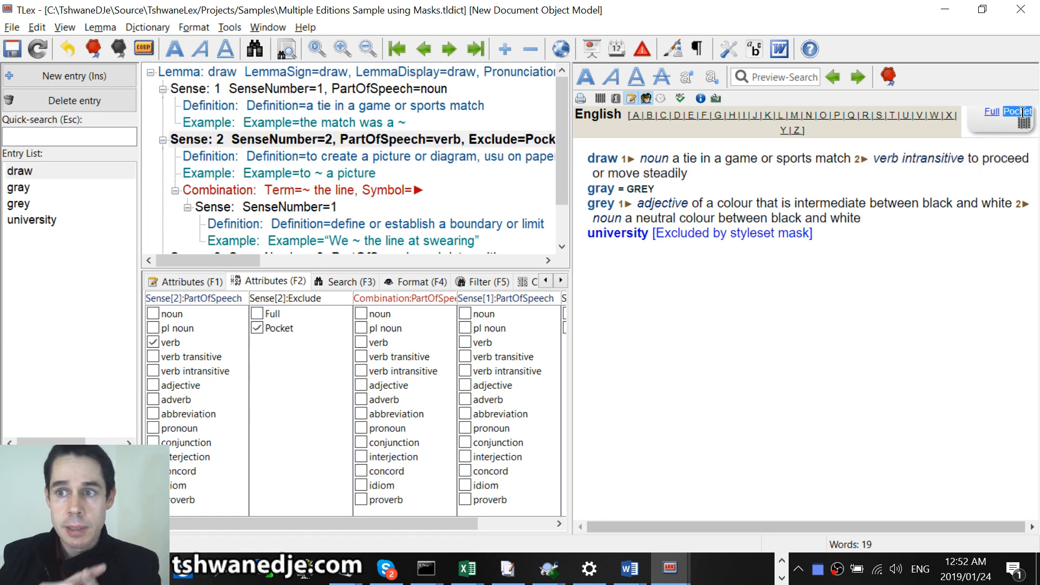
left_click(413, 143)
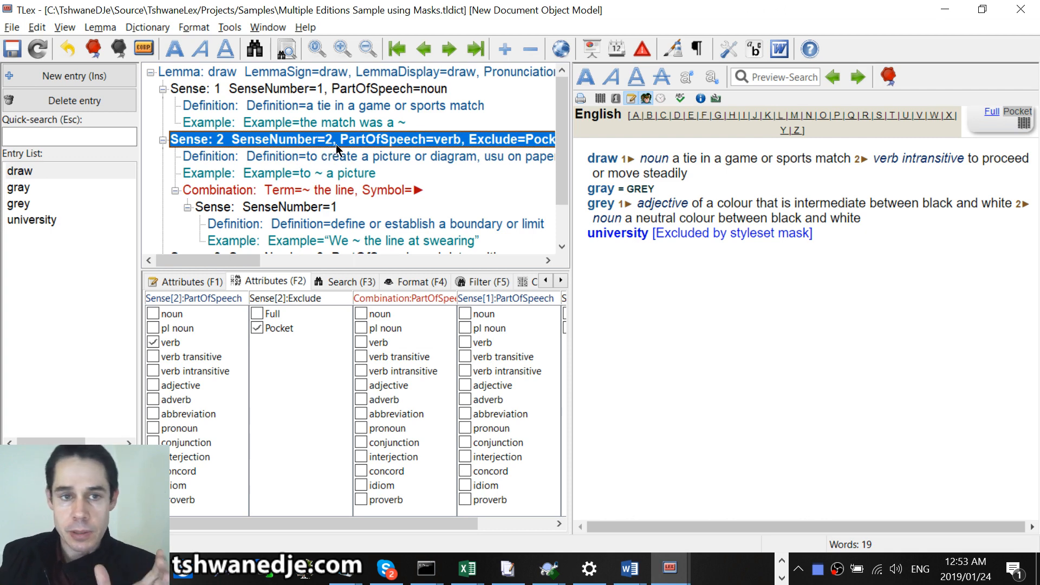
- Examine the Exclude attributes of the draw lemma, its senses and their examples, finishing on the Pocket option of sense 2
left_click(367, 76)
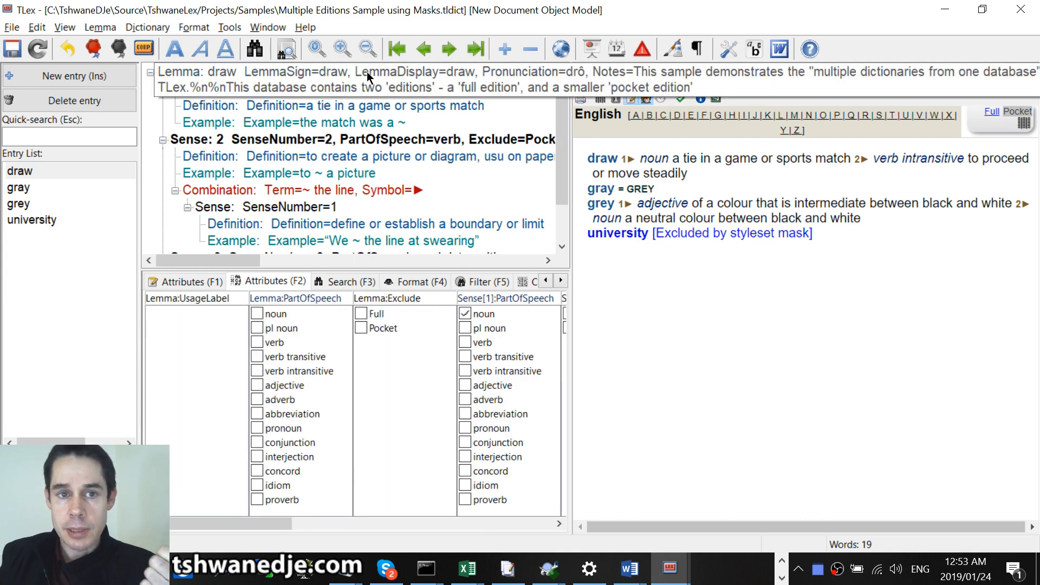
left_click(196, 140)
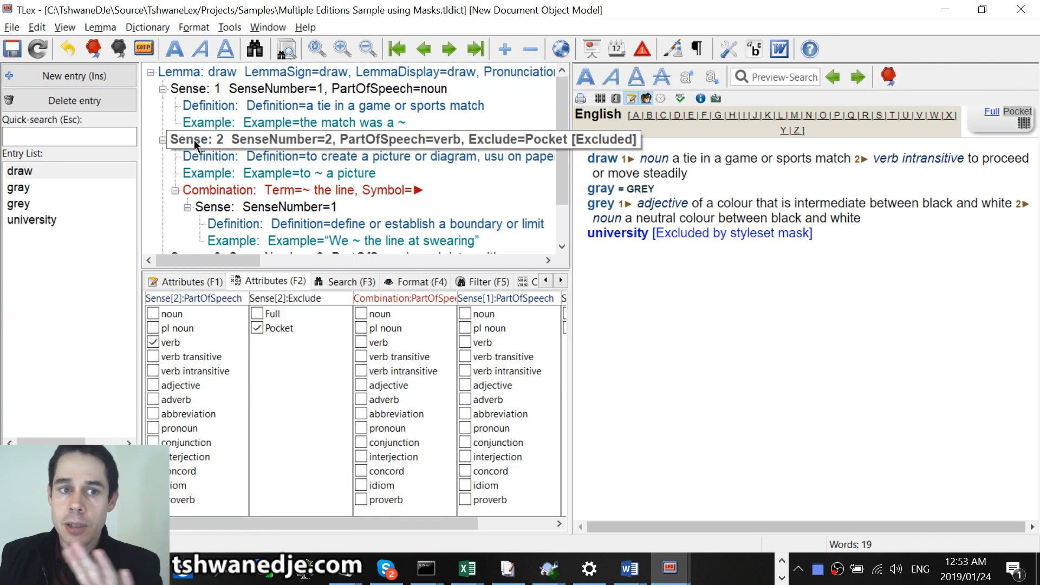
left_click(197, 90)
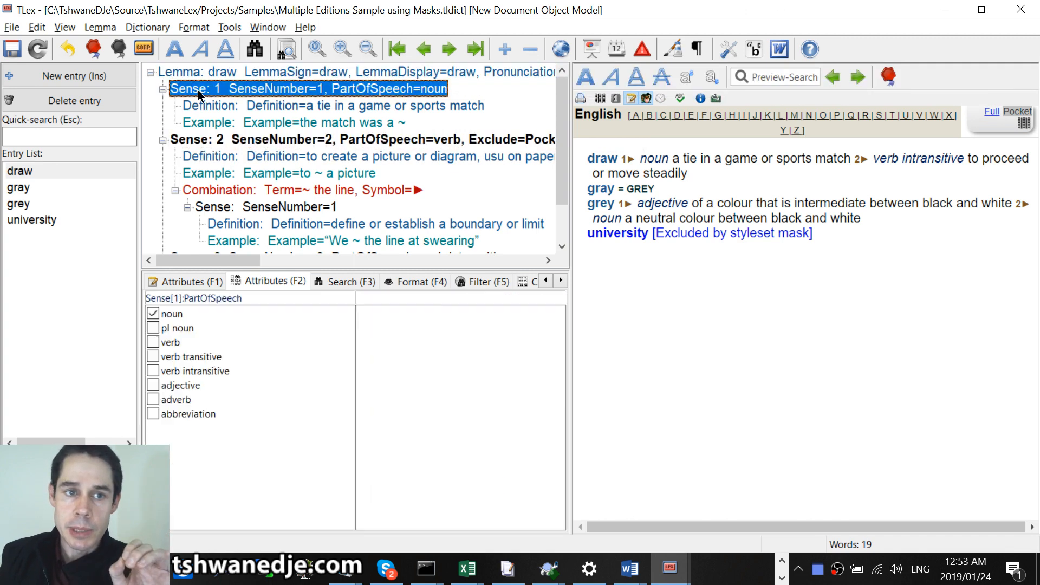
key("Down")
left_click(220, 124)
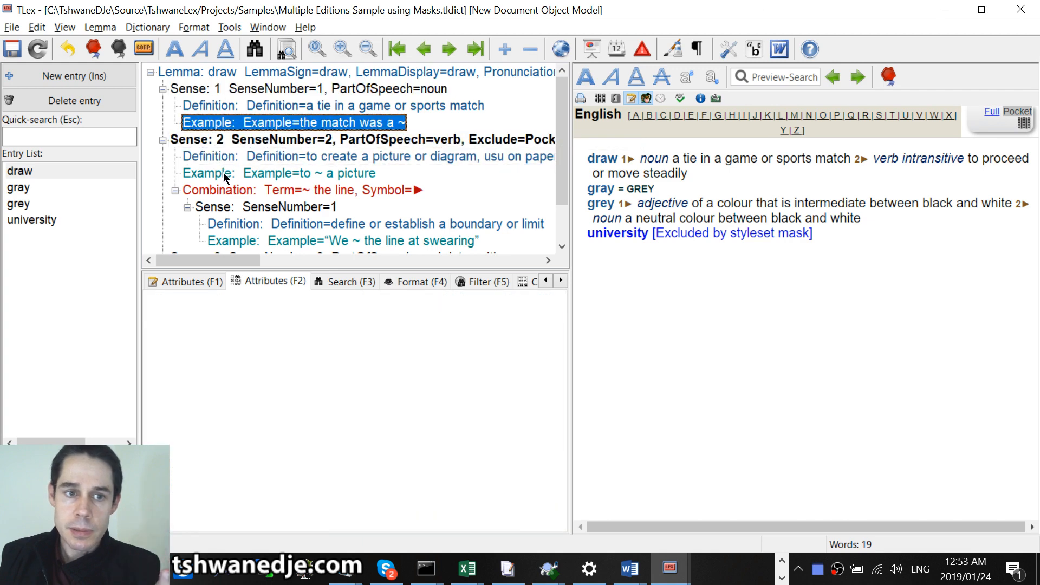
left_click(223, 172)
left_click(229, 138)
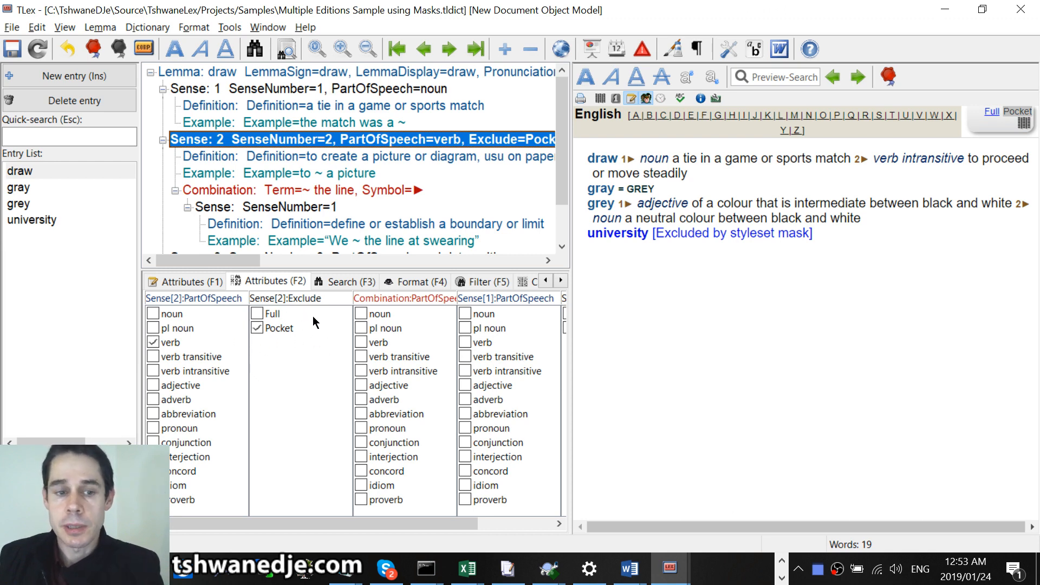
left_click(293, 331)
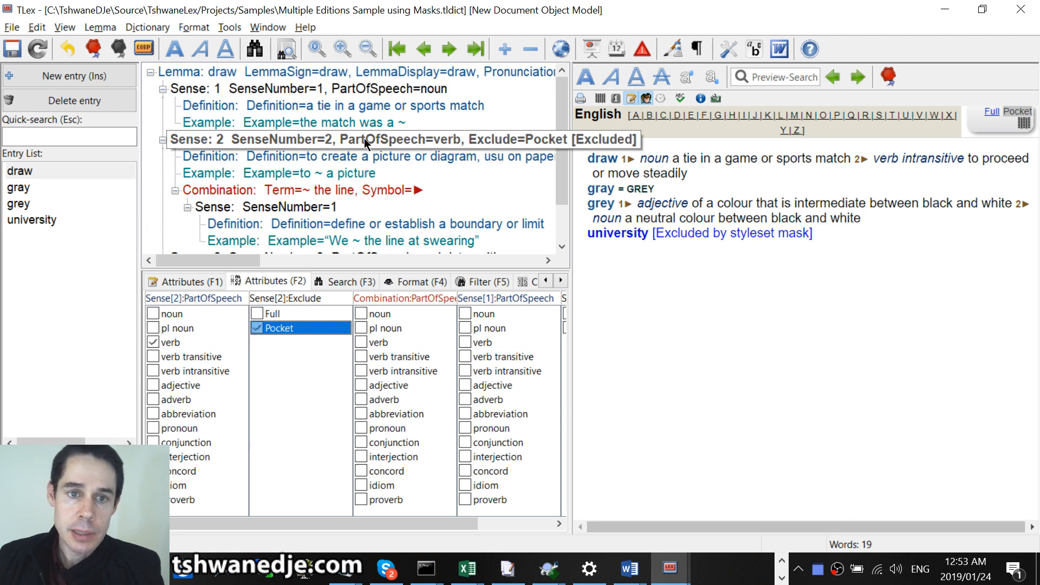
- Exclude the draw entry's noun sense 1 from the Pocket edition, toggling the exclusion to compare the preview and leaving it on
left_click(395, 90)
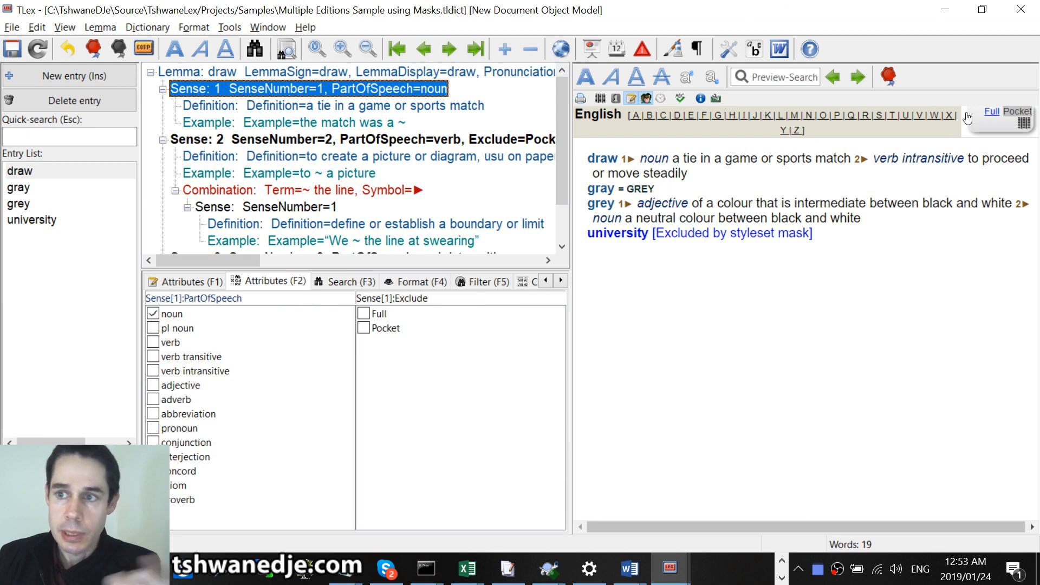
left_click(289, 281)
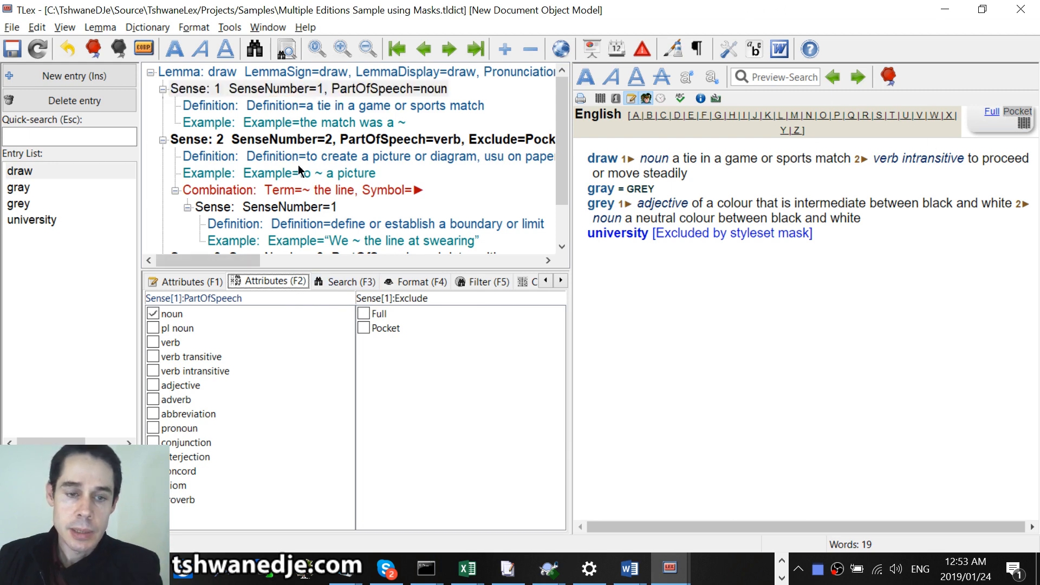
left_click(278, 90)
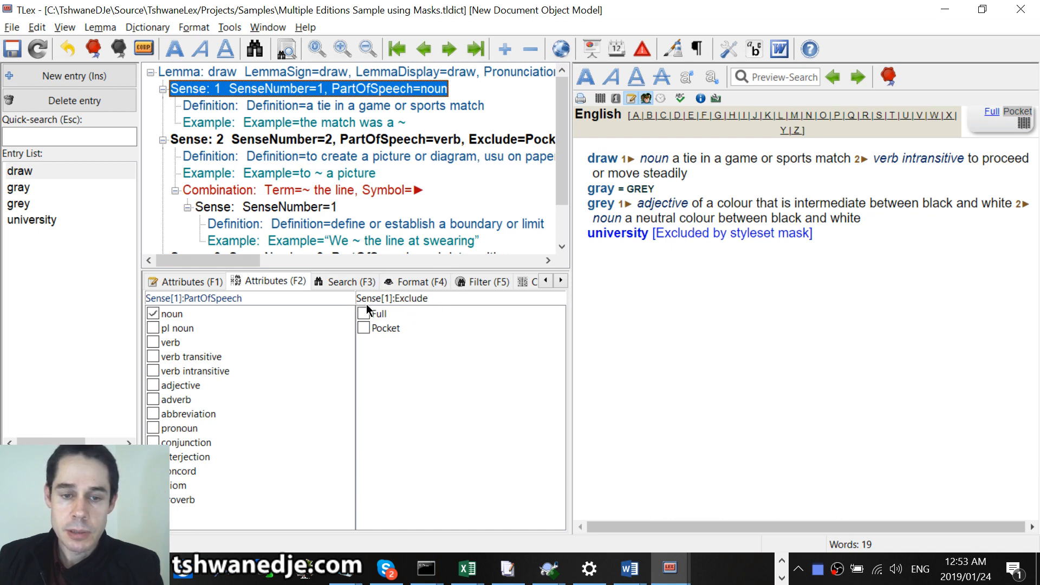
left_click(364, 328)
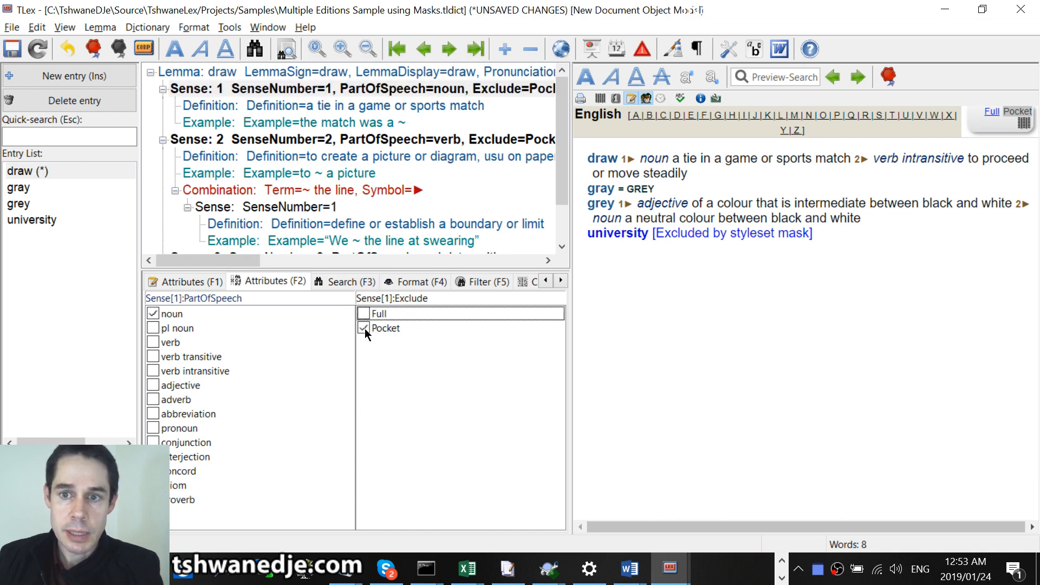
left_click(364, 329)
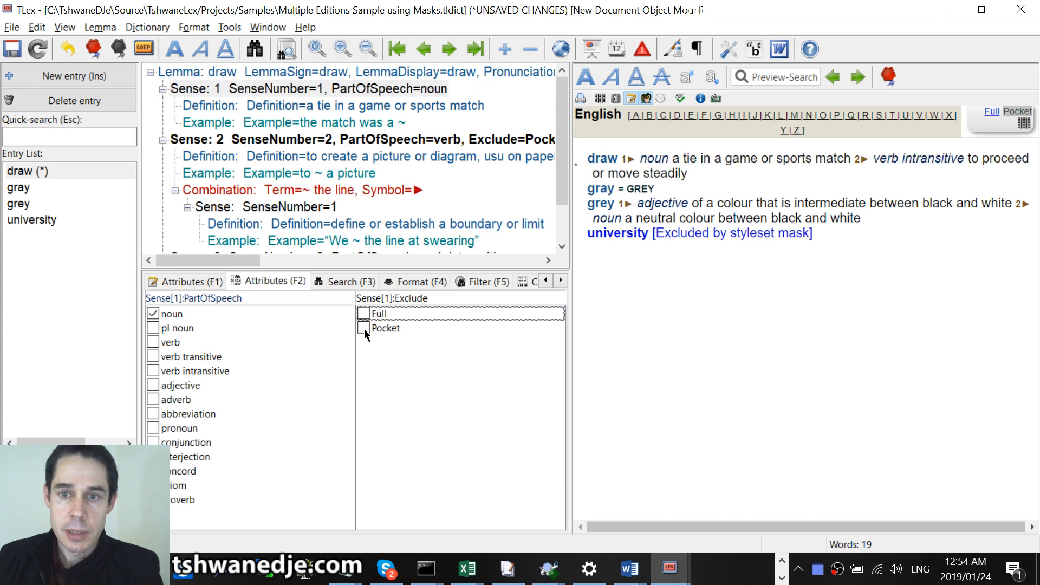
left_click(364, 329)
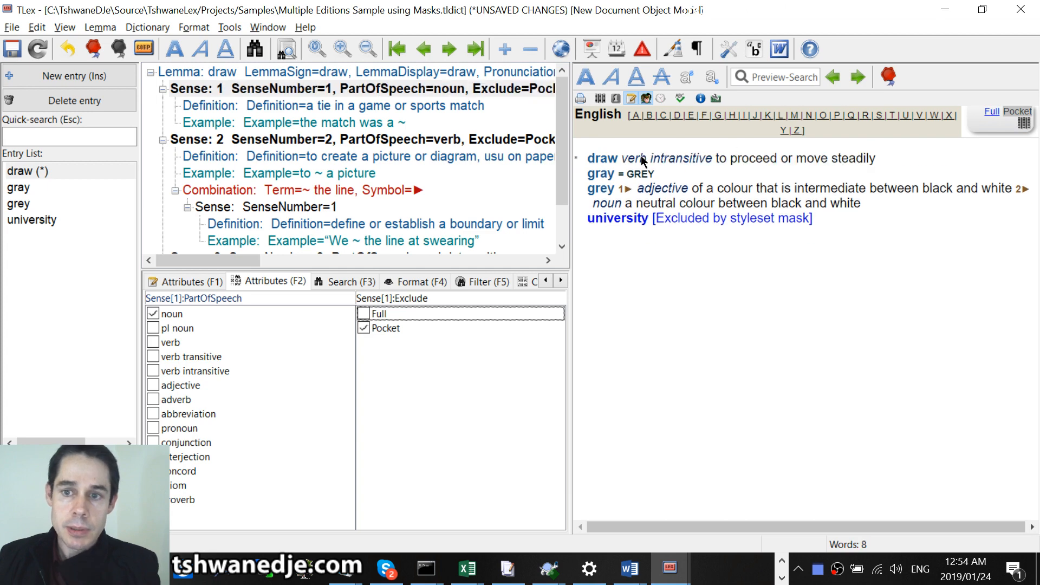
left_click(363, 328)
left_click(363, 329)
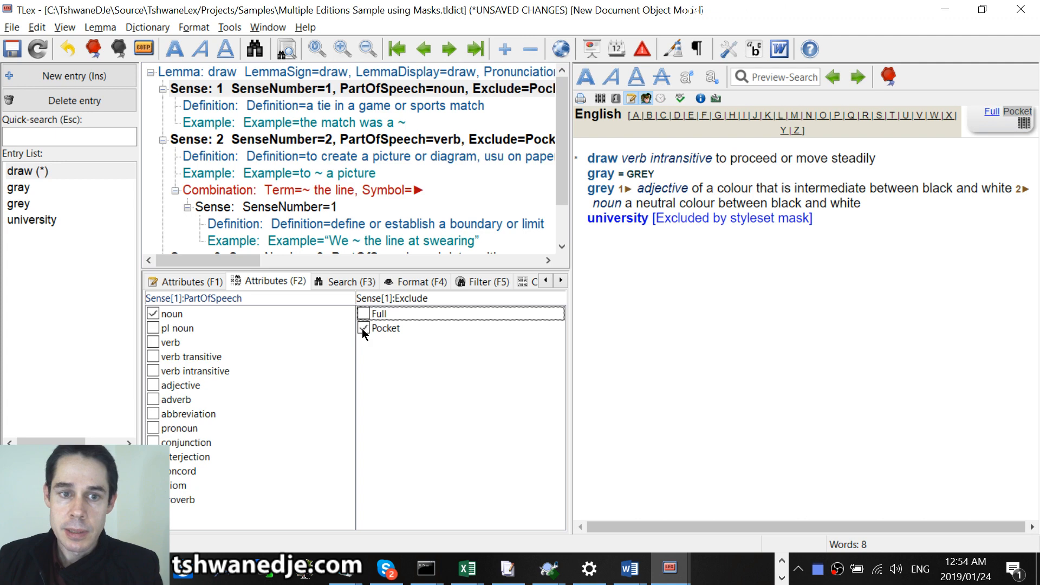
left_click(363, 328)
left_click(363, 328)
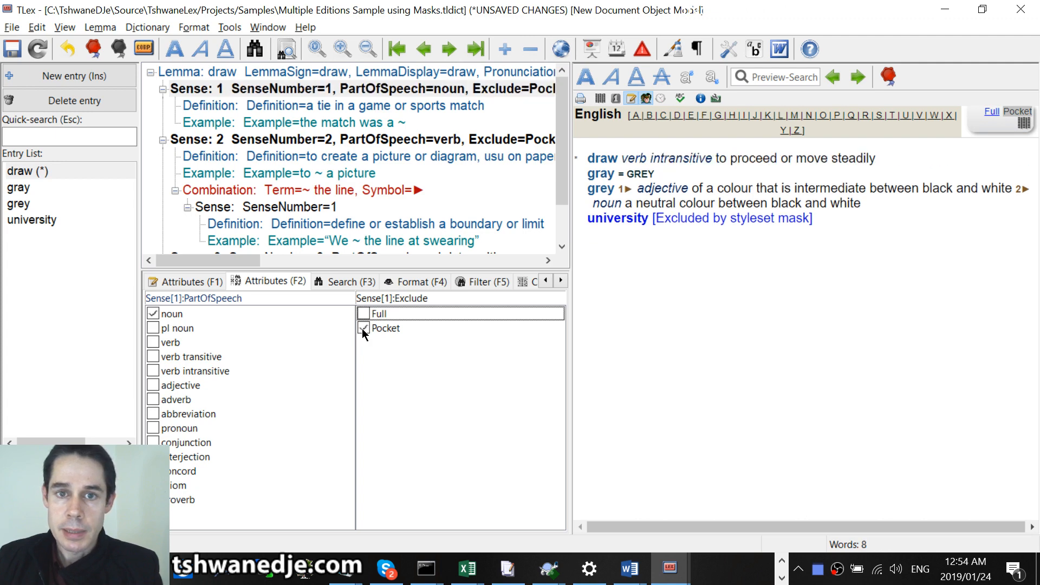
- Switch the draw entry's noun sense 1 exclusion from the Pocket edition to the Full edition
scroll(557, 112, "down", 1)
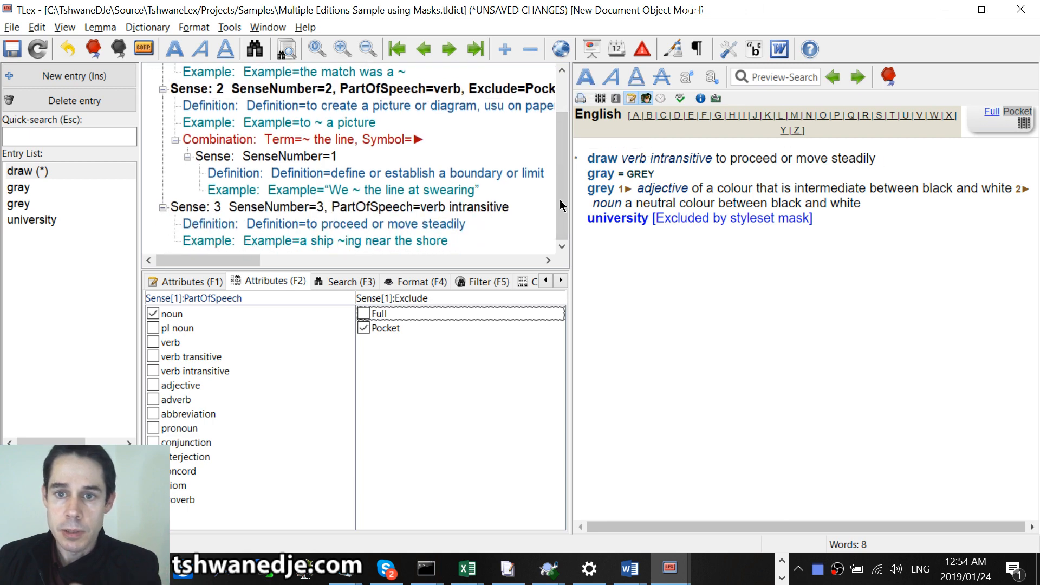
scroll(562, 197, "up", 1)
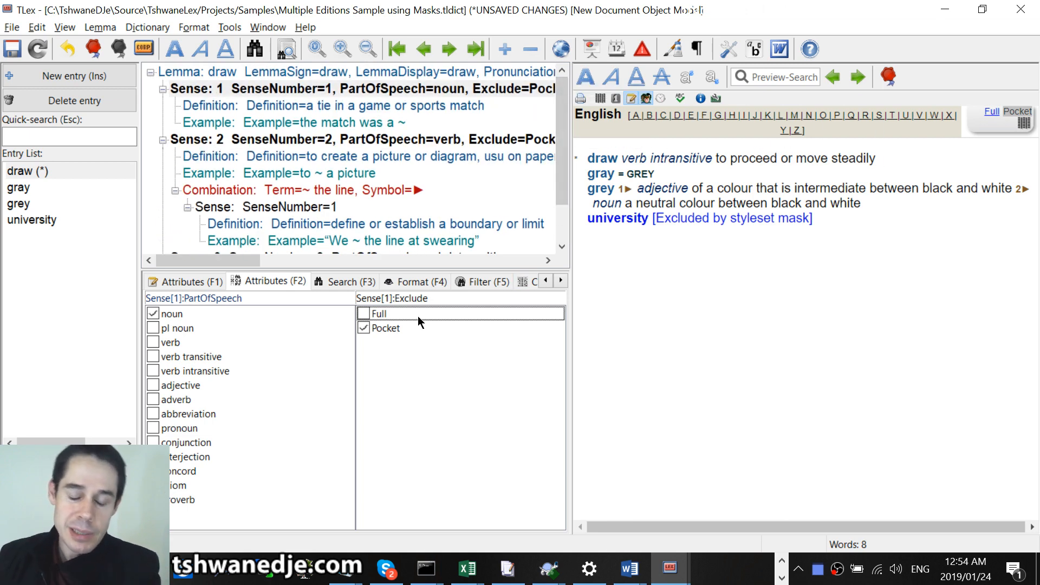
left_click(404, 328)
left_click(365, 327)
left_click(360, 315)
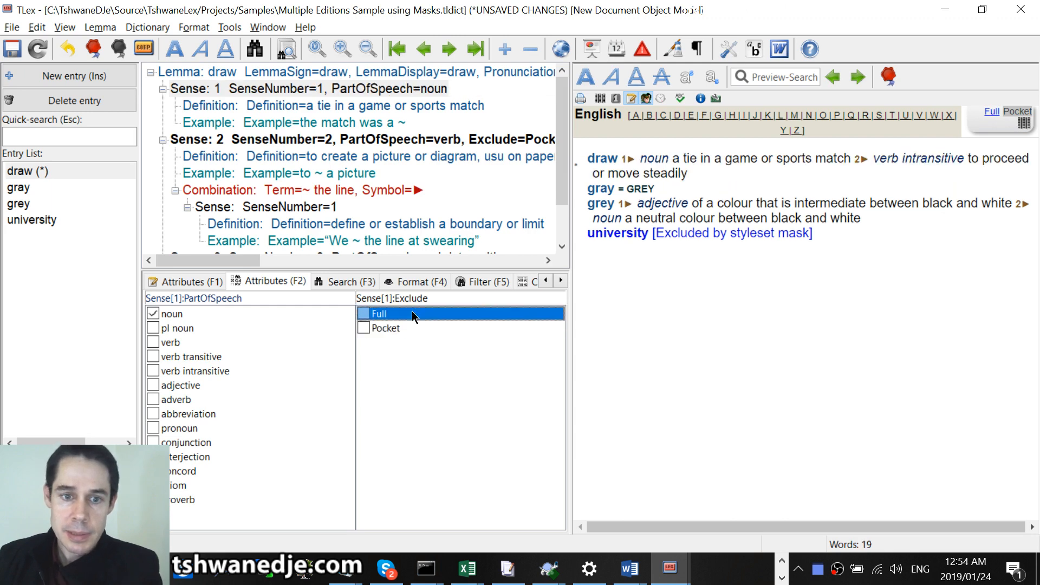
left_click(363, 314)
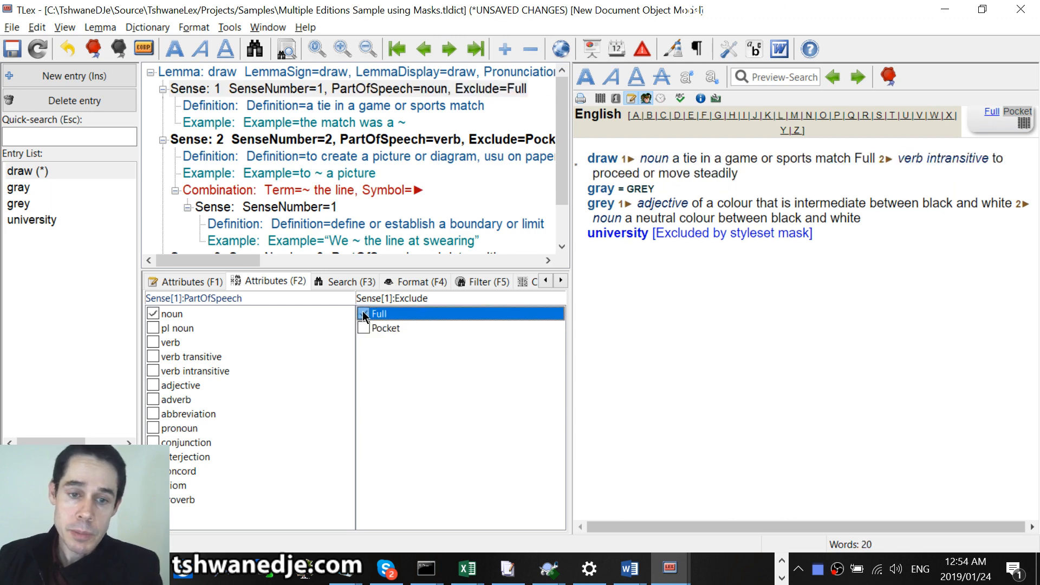
- Compare the draw entry in the Full and Pocket previews, ending on Full, and check the Exclude setting of verb sense 2
left_click(992, 113)
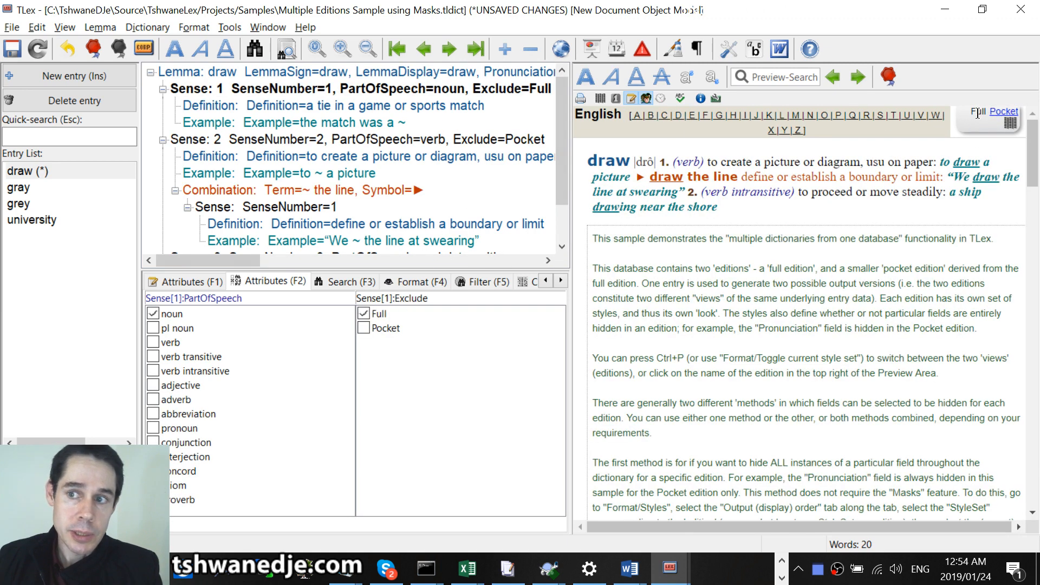
left_click(1001, 112)
left_click(979, 112)
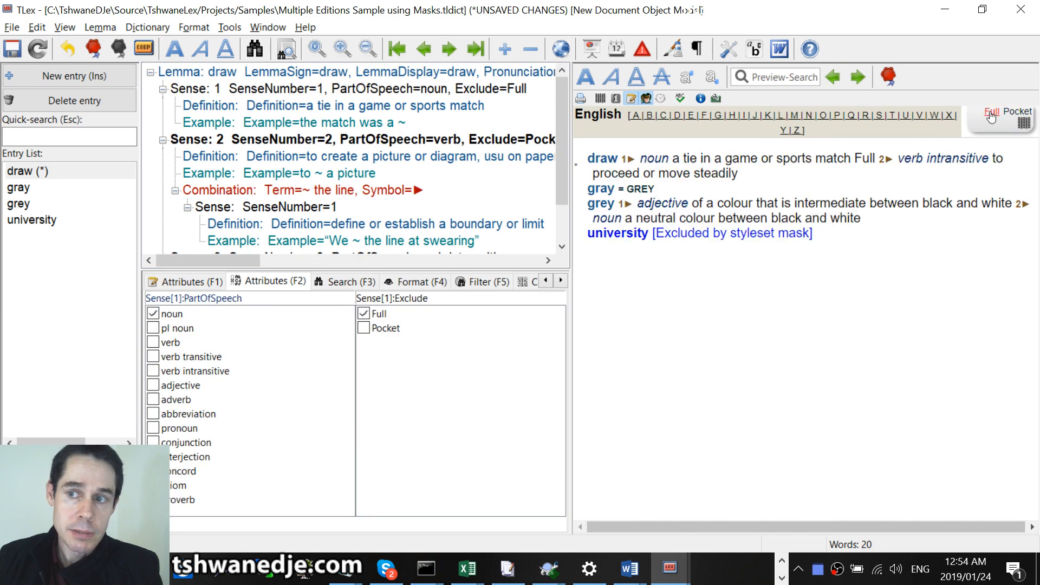
left_click(444, 84)
left_click(451, 138)
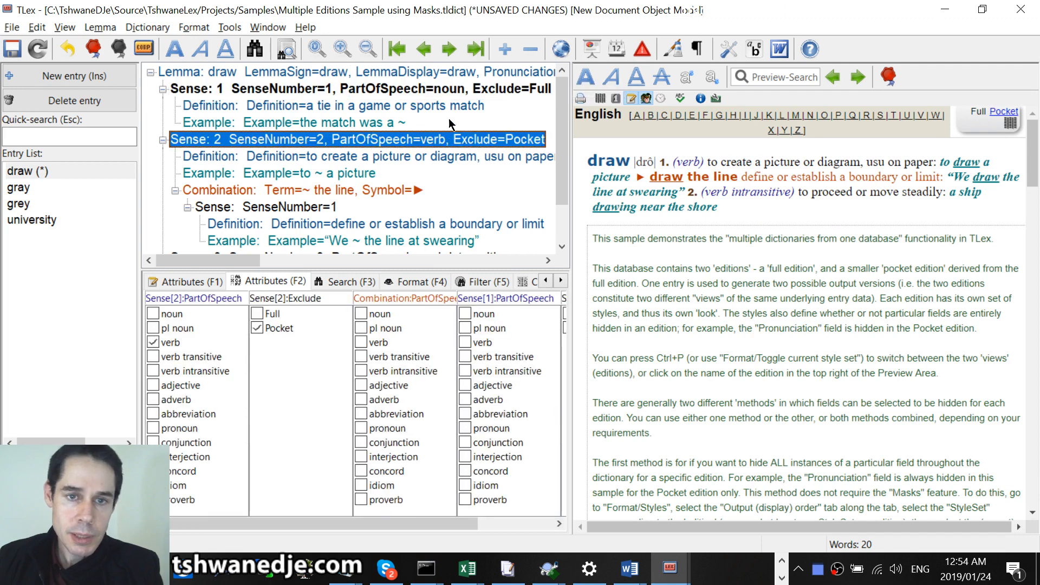
- Clear the Full exclusion from the draw entry's noun sense 1
left_click(462, 90)
left_click(382, 320)
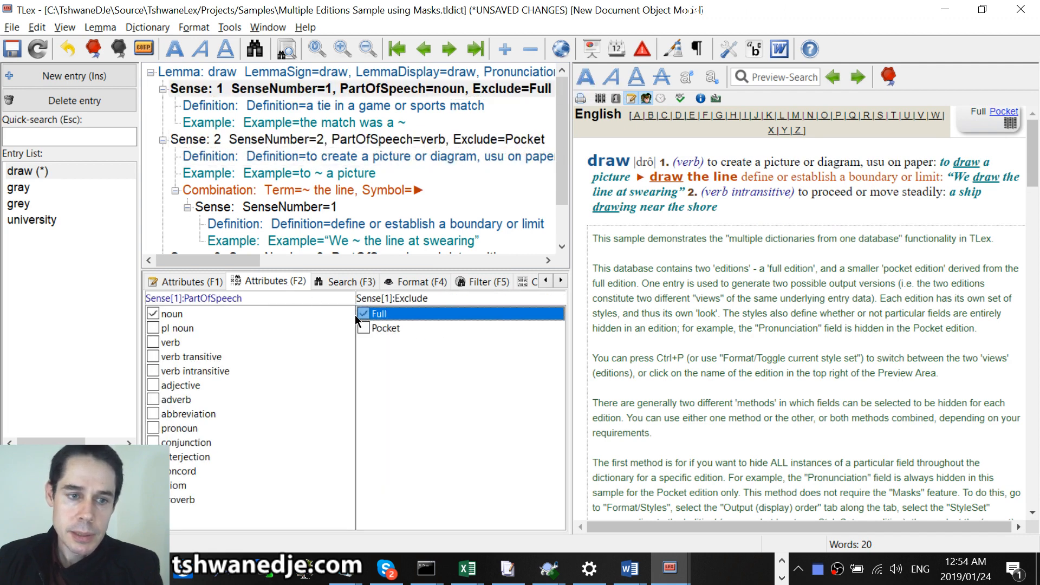
key("space")
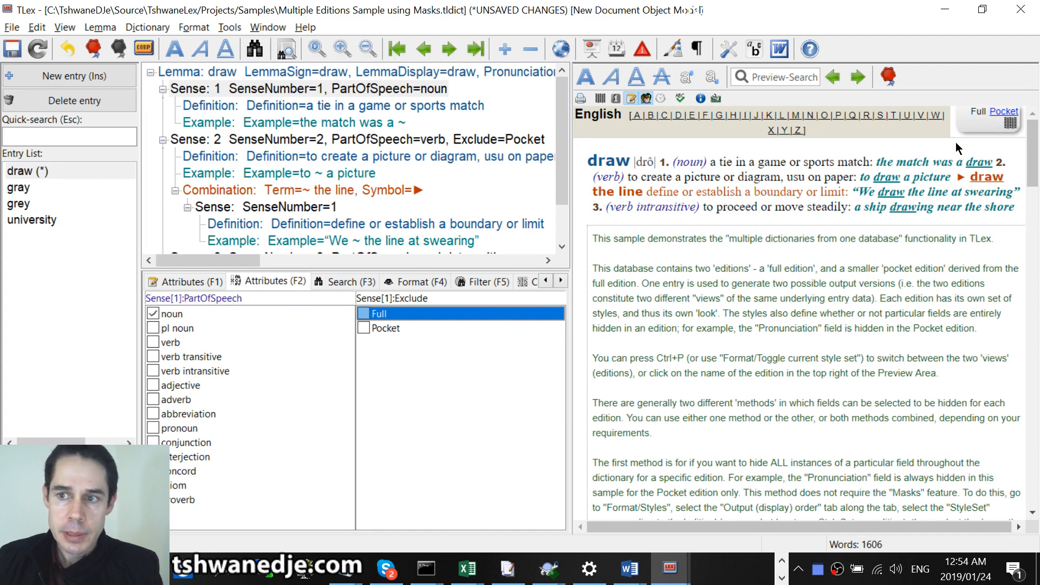
left_click(386, 333)
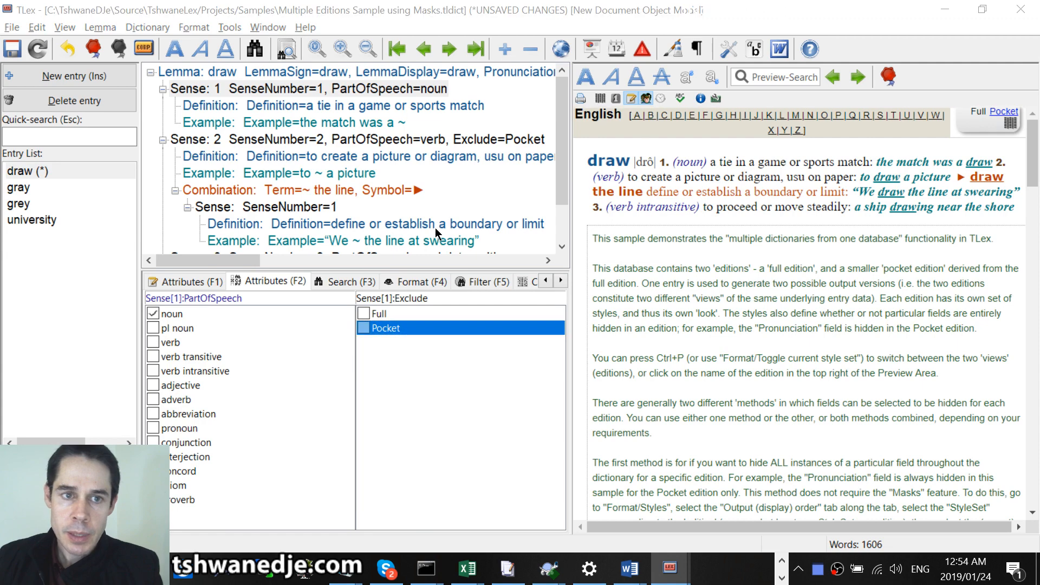
- Switch to the Oxford Essential Copy dictionary window and examine the two examples of the manager entry
key("alt+Tab")
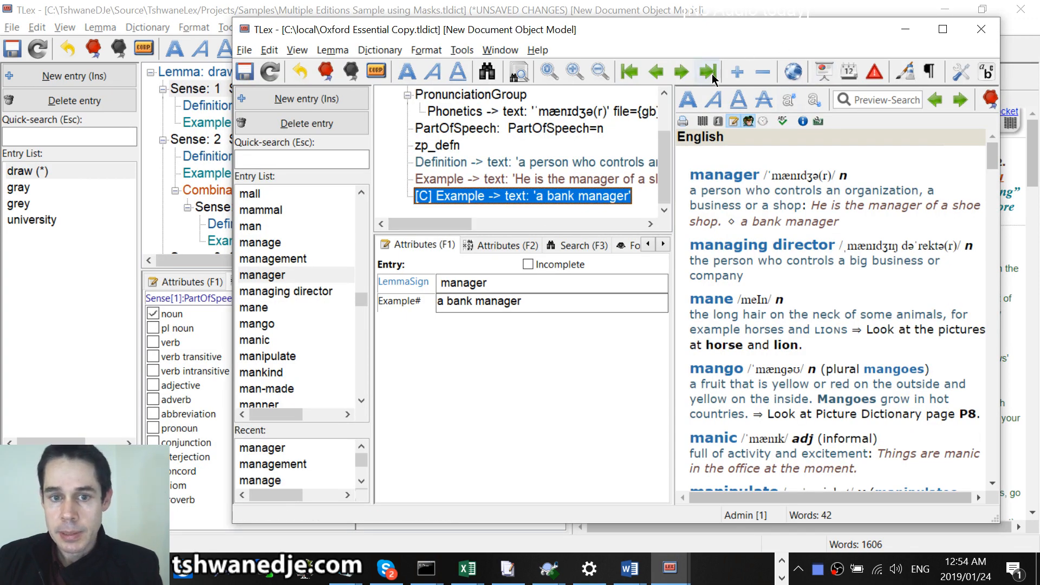
left_click(505, 182)
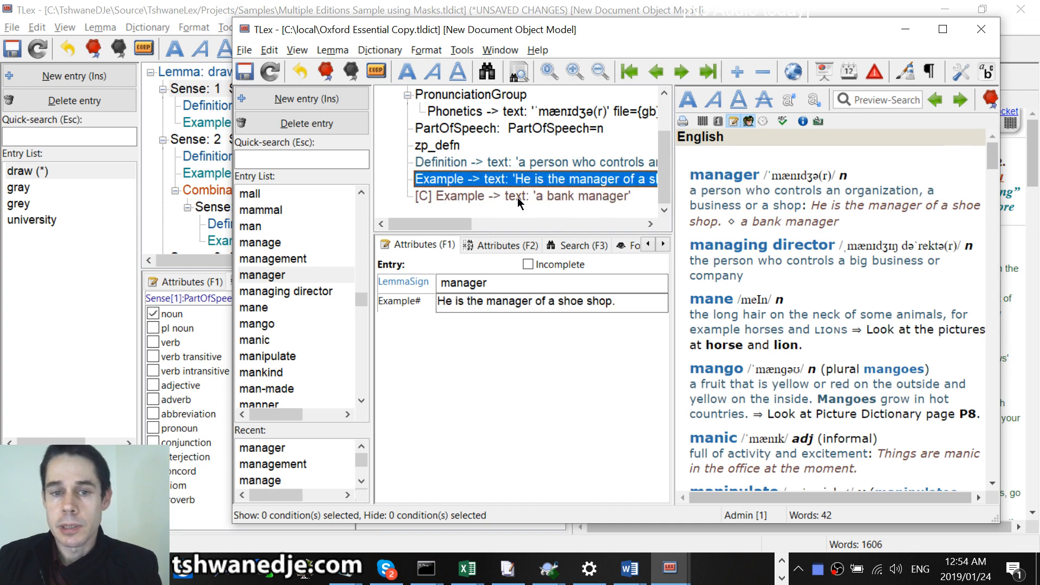
left_click(521, 198)
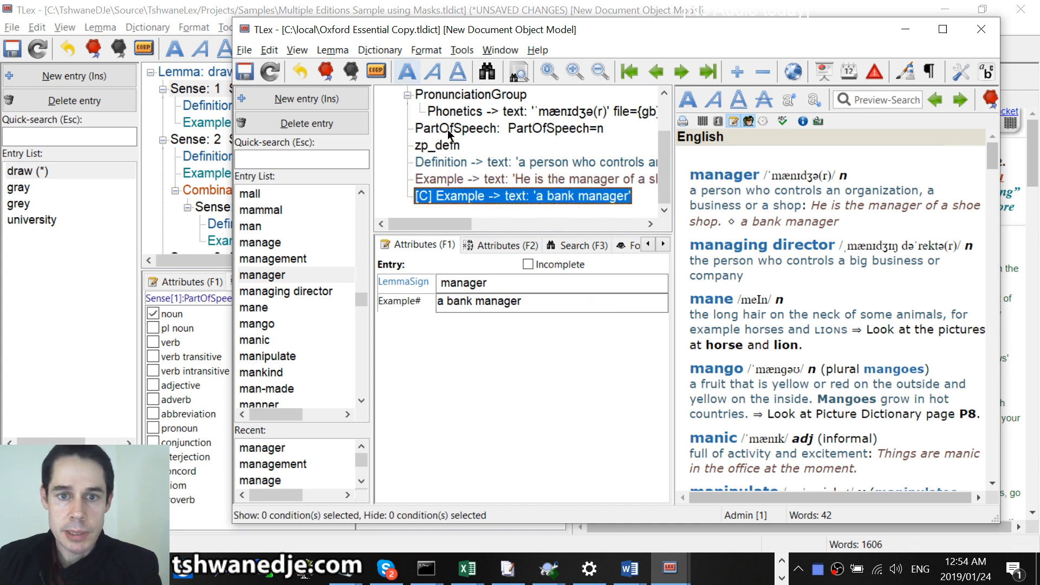
scroll(485, 130, "up", 1)
scroll(493, 130, "down", 1)
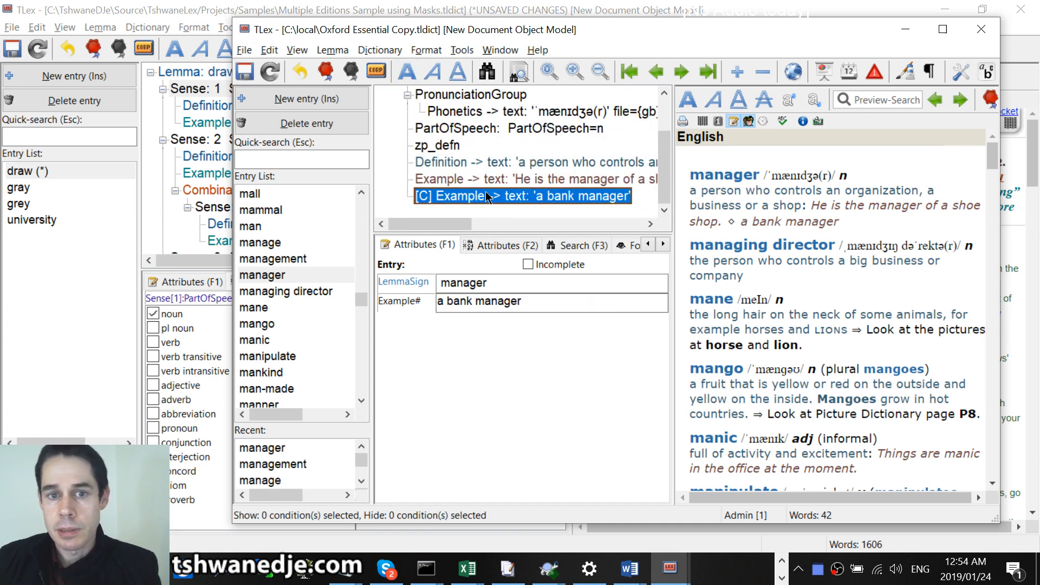
left_click(495, 179)
left_click(499, 196)
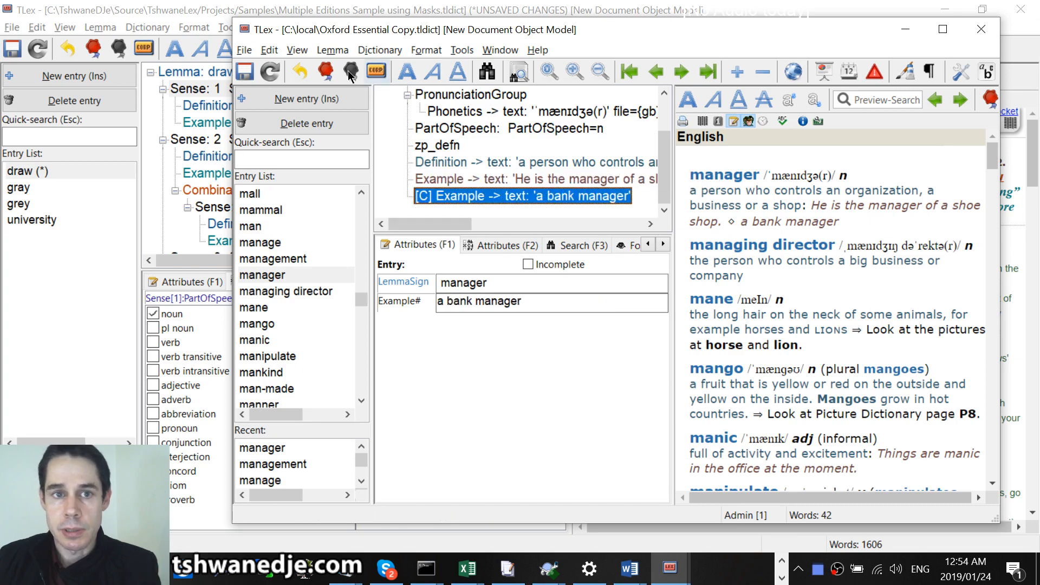
- Maximise the Oxford Essential Copy window and select the manager entry's example "He is the manager of a shoe shop."
left_click(374, 54)
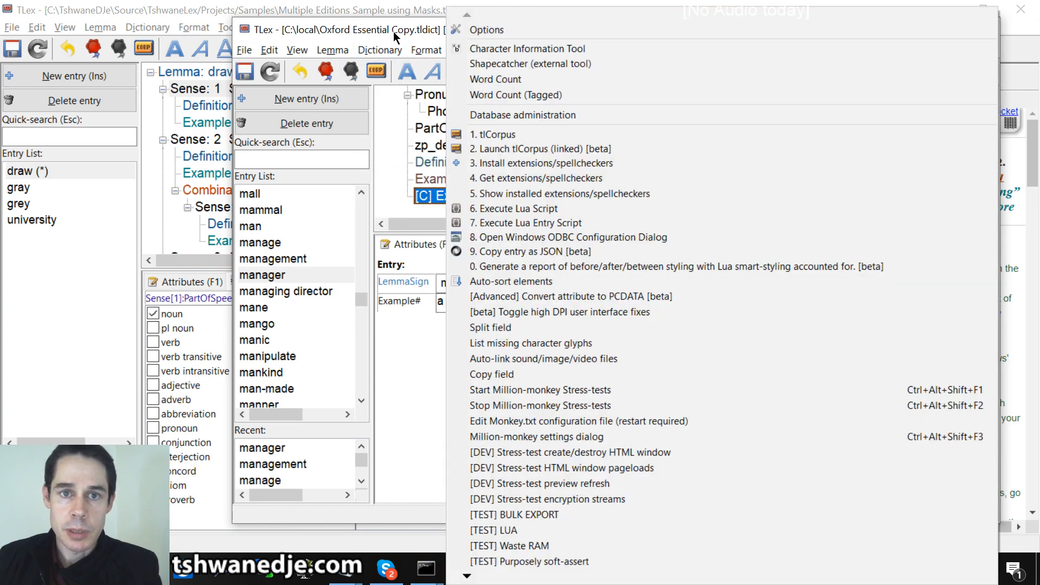
left_click(397, 36)
double_click(393, 32)
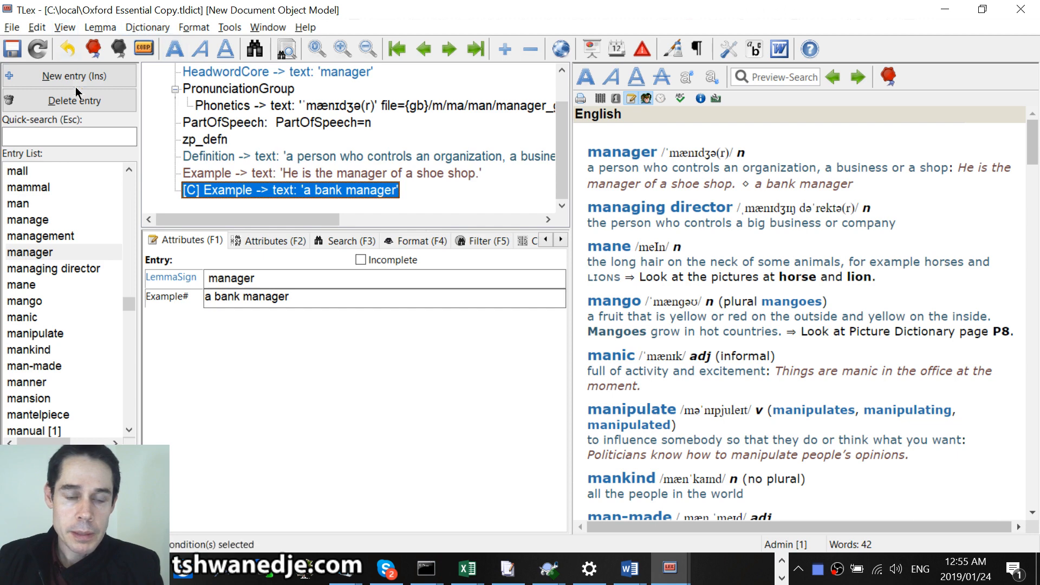
left_click(316, 173)
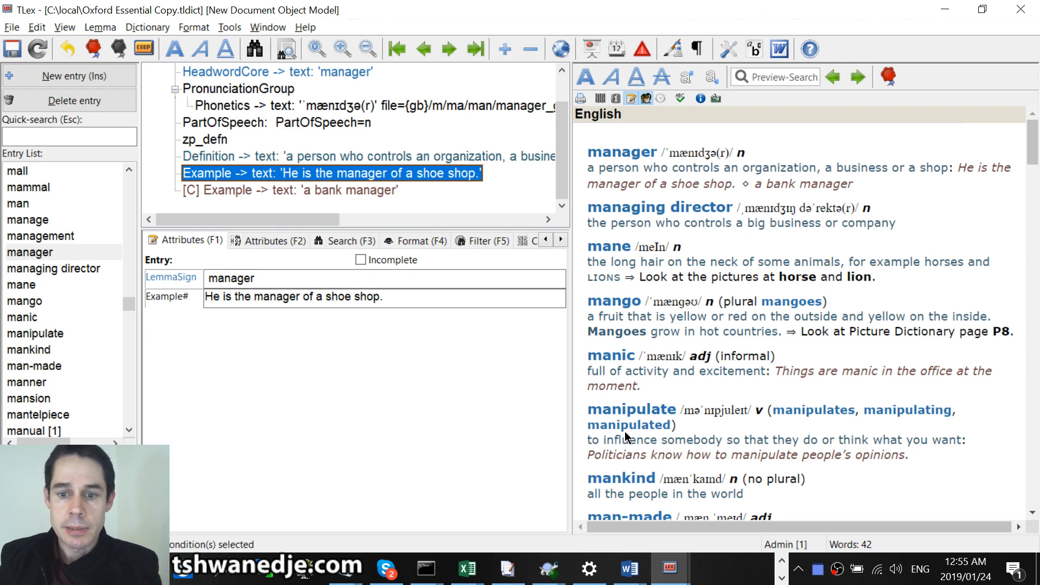
scroll(64, 278, "down", 3)
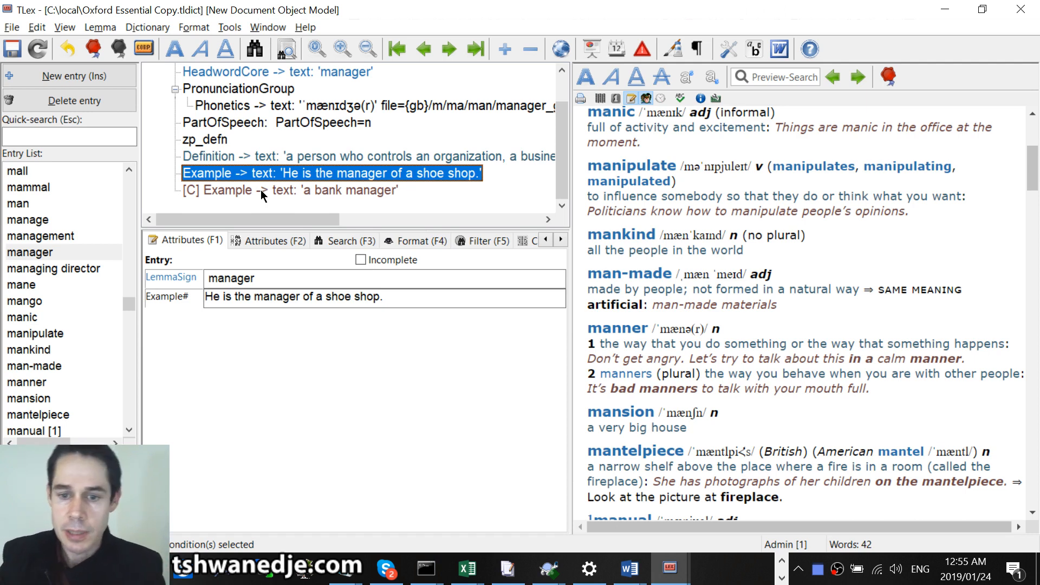
- Create a backup of the Oxford Essential Copy dictionary and dismiss the confirmation
left_click(161, 27)
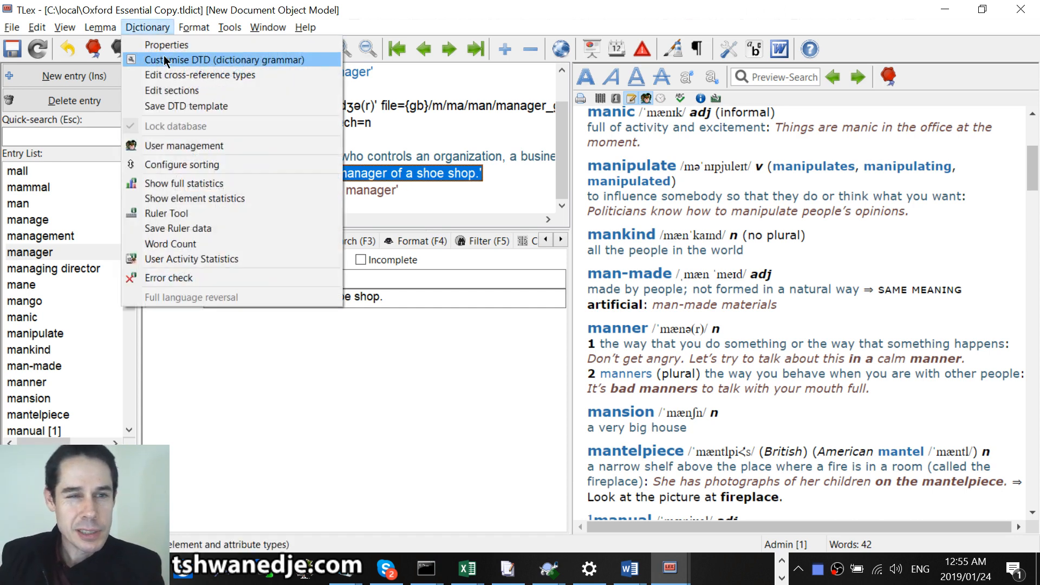
left_click(165, 61)
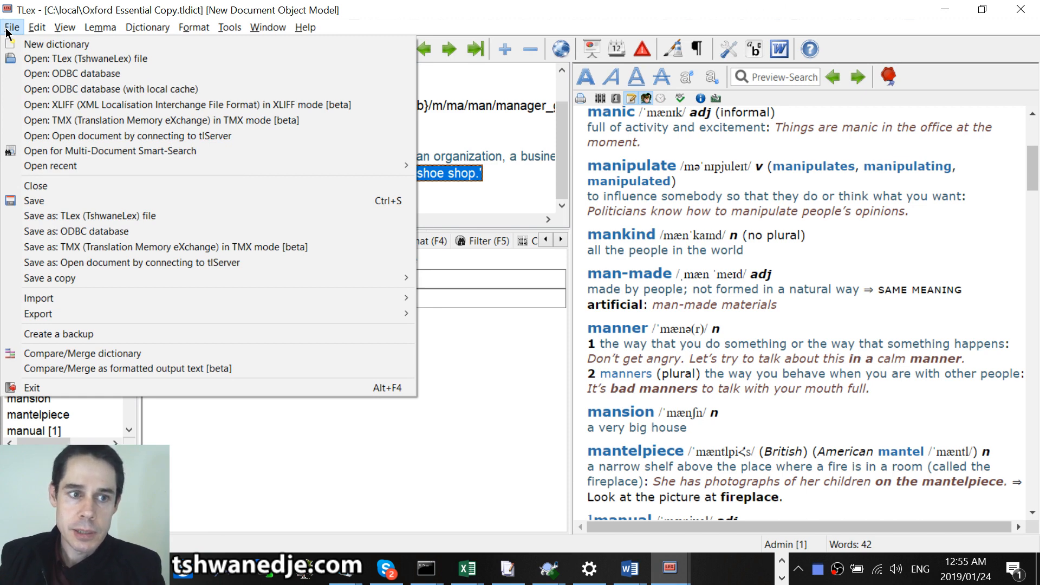
left_click(59, 338)
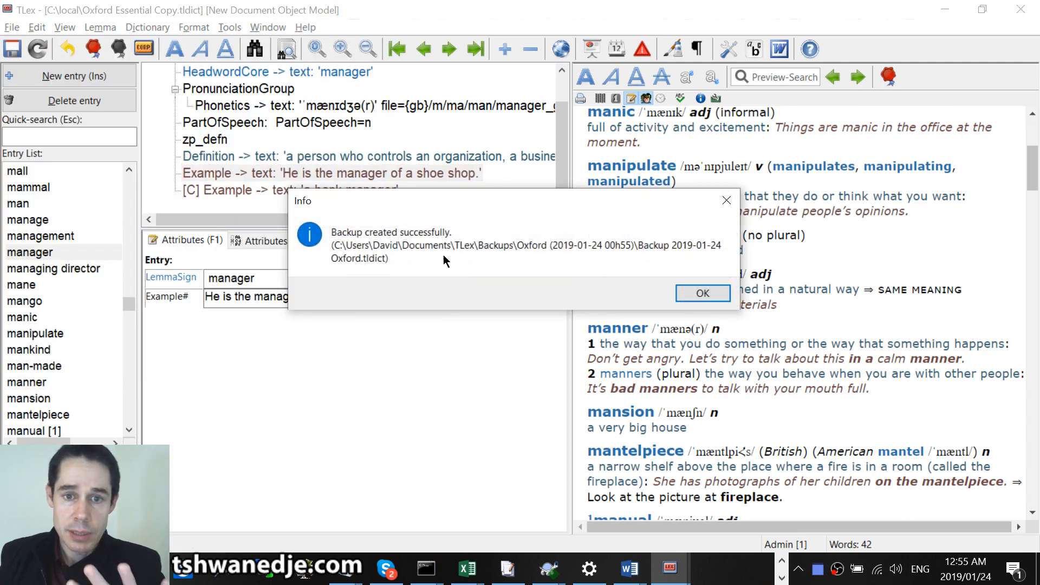
left_click(712, 302)
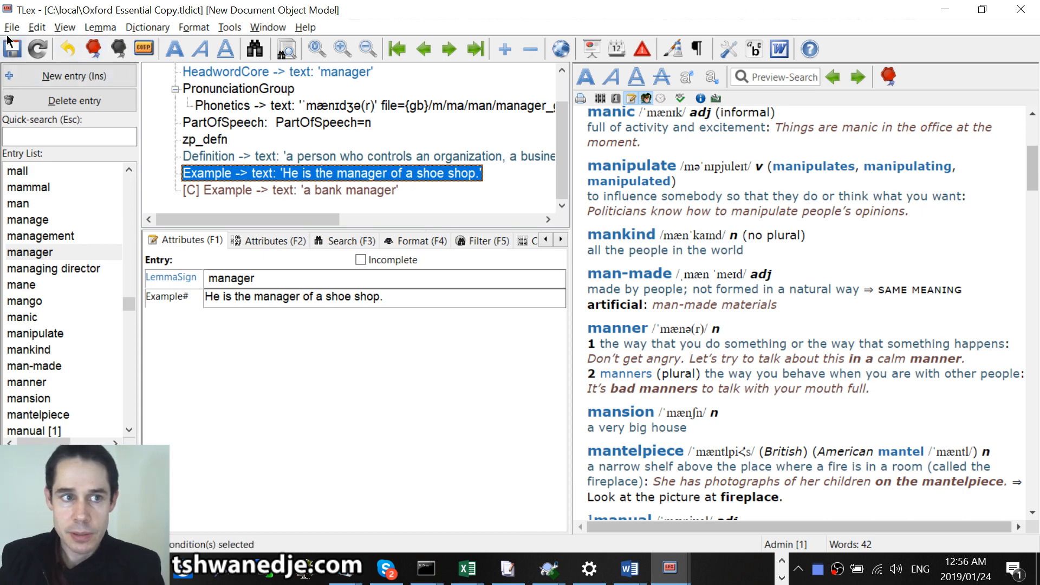
- Open the dictionary's DTD customisation and select the Example element
left_click(148, 28)
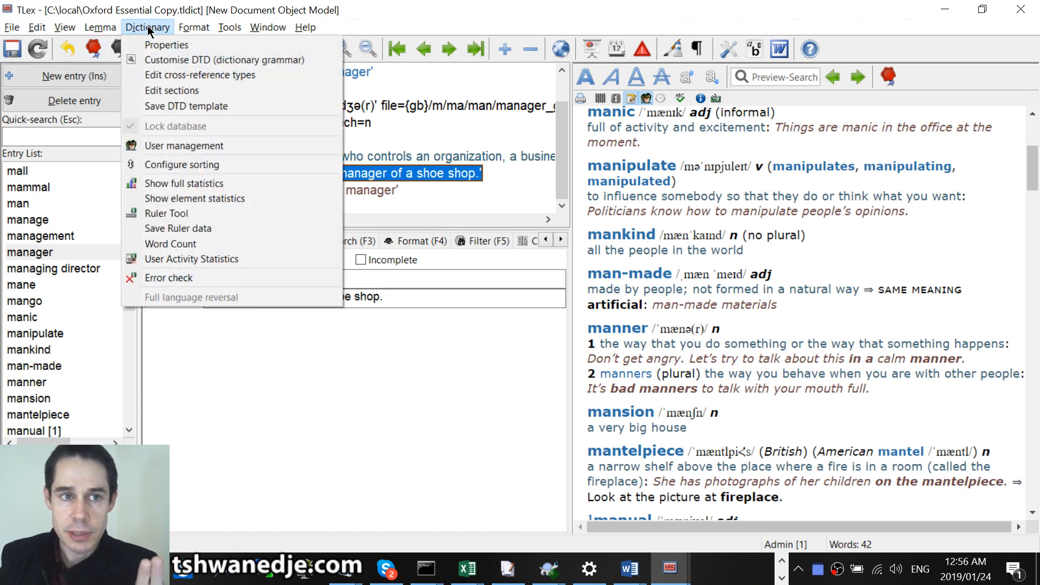
left_click(159, 56)
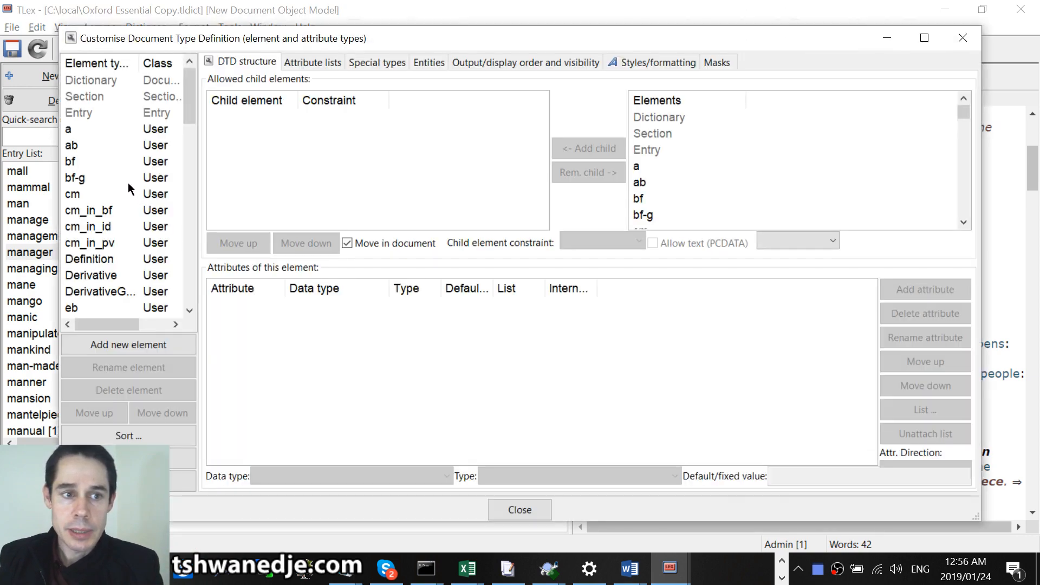
left_click(121, 189)
type("ex")
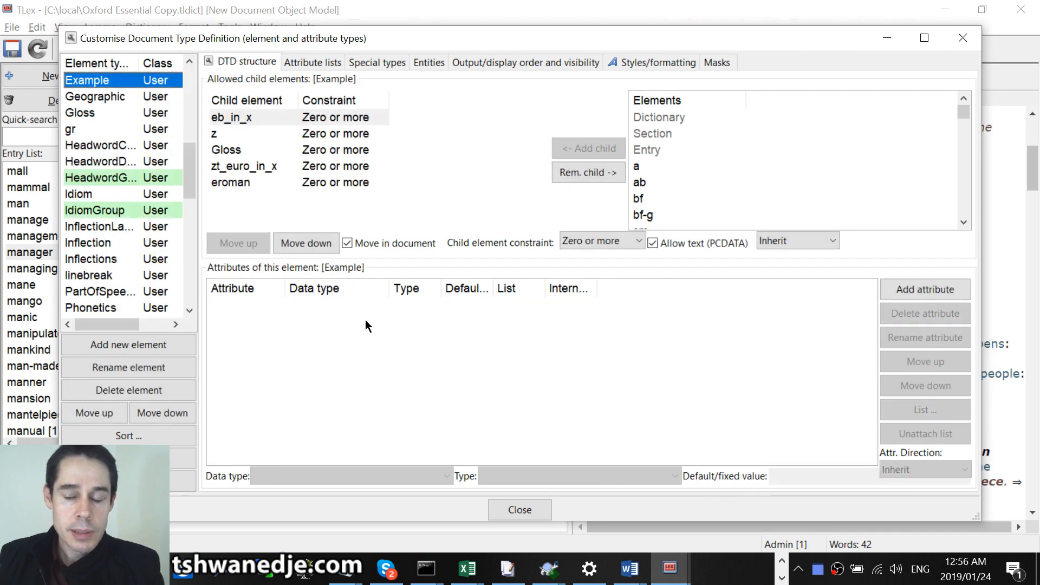
left_click(904, 290)
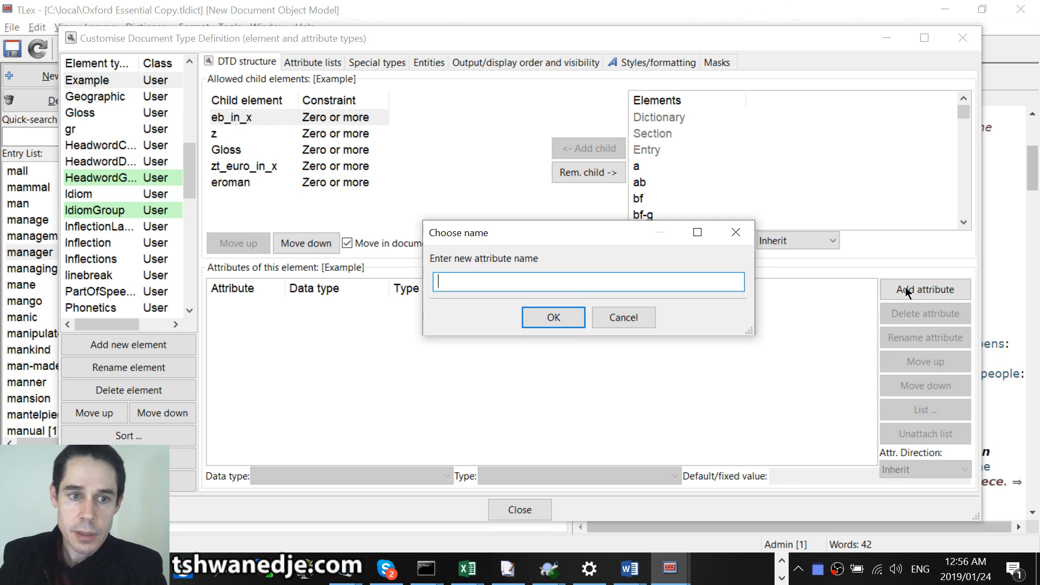
key("Escape")
left_click(106, 81)
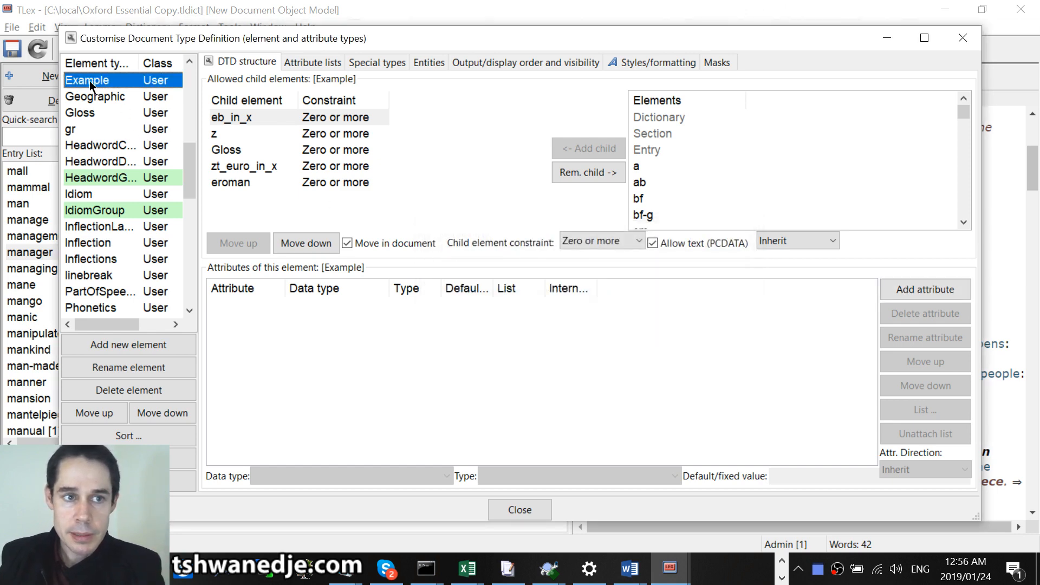
- Start adding a new attribute to the Example element
left_click(935, 288)
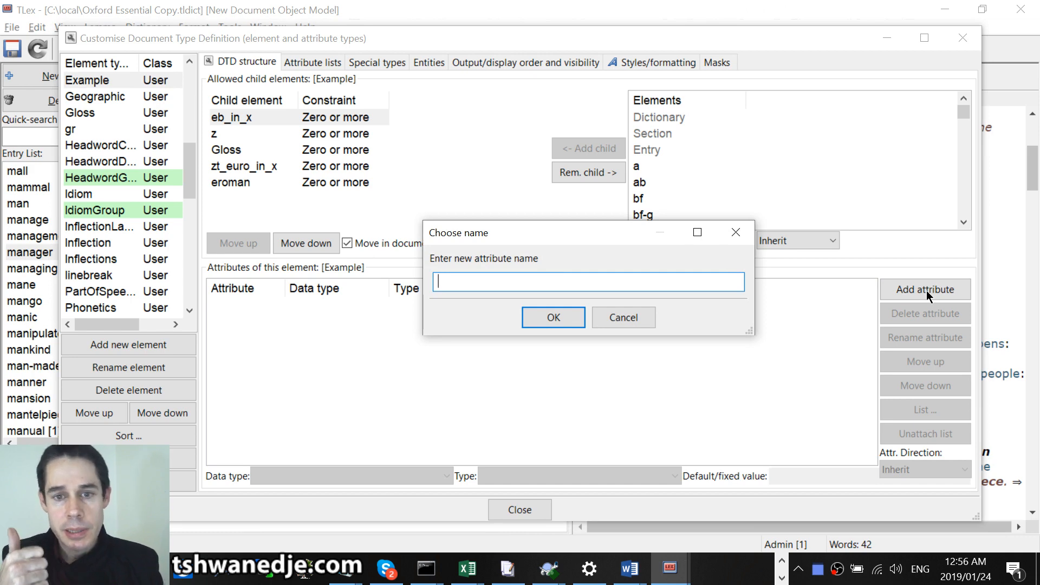
type("Exclude")
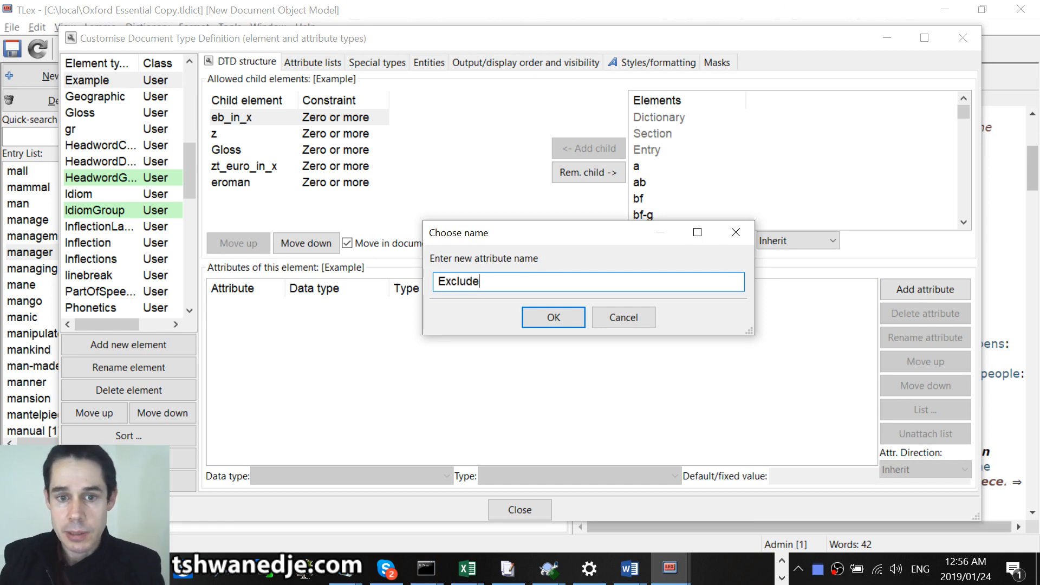
key("ctrl+a")
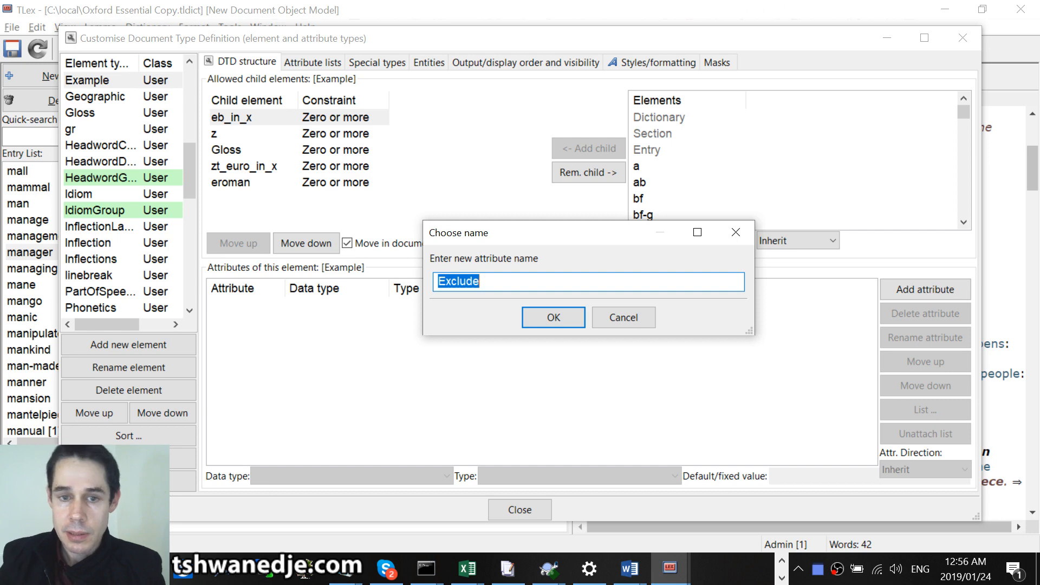
type("Hide")
key("BackSpace")
key("BackSpace")
key("BackSpace")
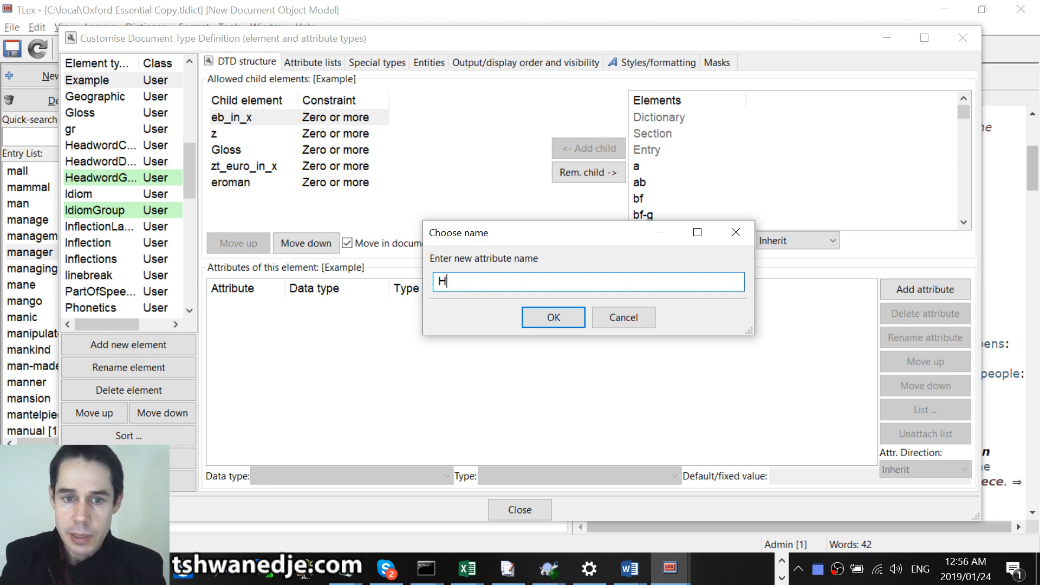
key("BackSpace")
type("Exclude")
key("ctrl+a")
key("BackSpace")
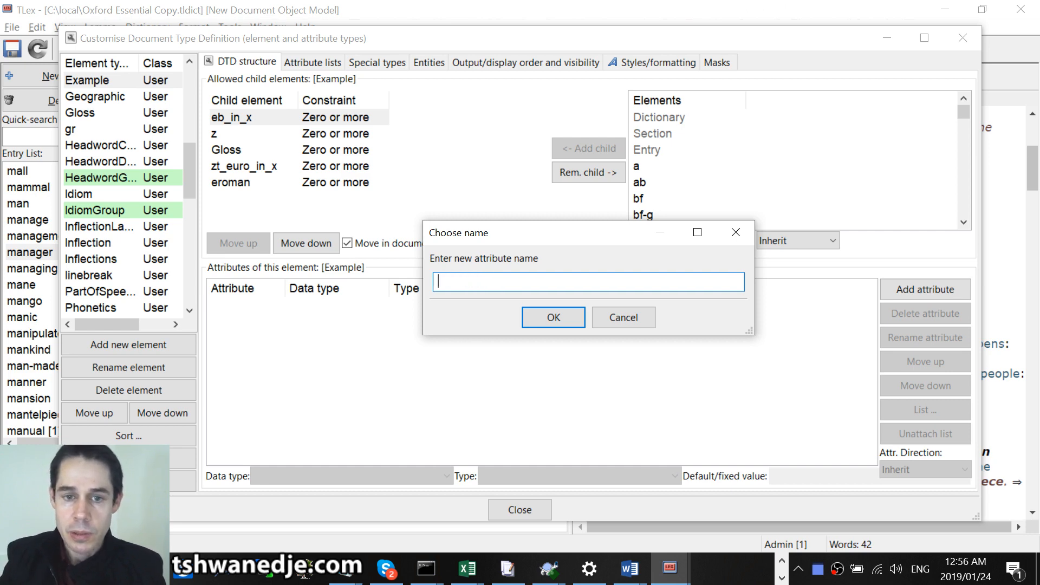
type("HideIn")
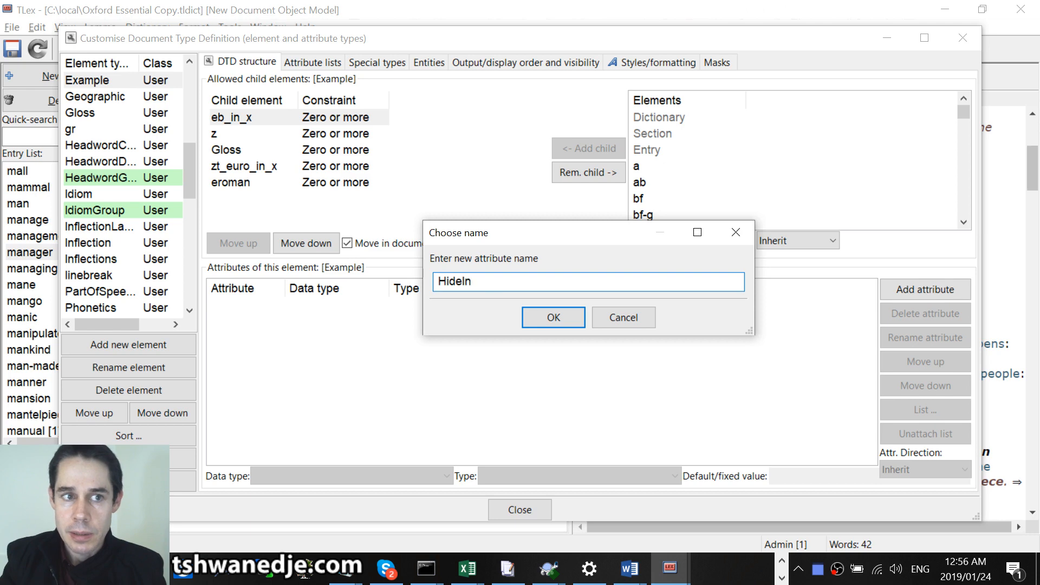
key("BackSpace")
key("BackSpace")
key("BackSpace")
key("BackSpace")
key("BackSpace")
key("BackSpace")
type("E")
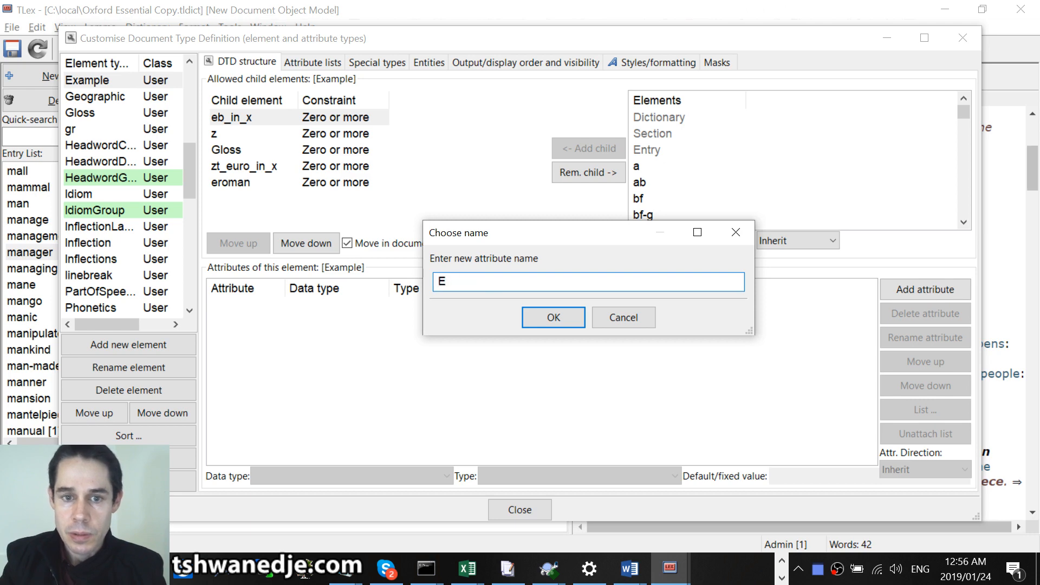
key("BackSpace")
- Name the Example element's new attribute HideIn and confirm it
type("HideIn")
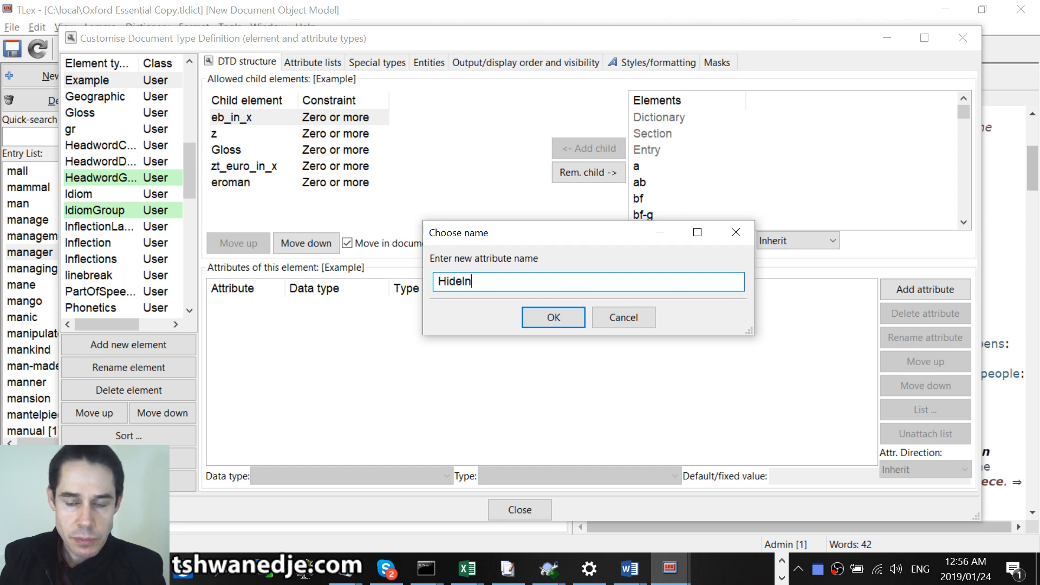
left_click(565, 319)
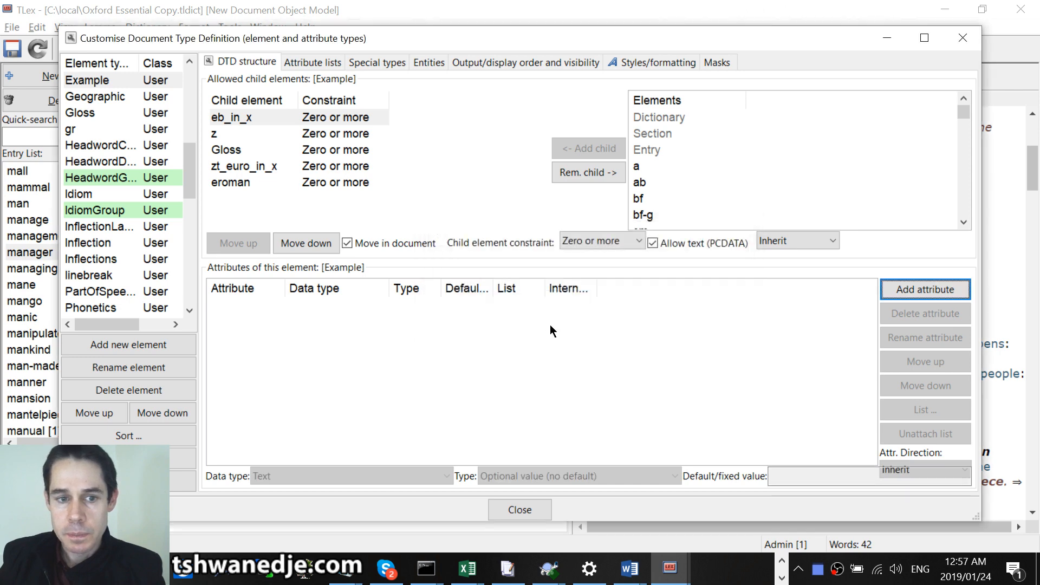
- Set the HideIn attribute's data type to "Select from list (multiple)" and attach a newly created list
left_click(298, 307)
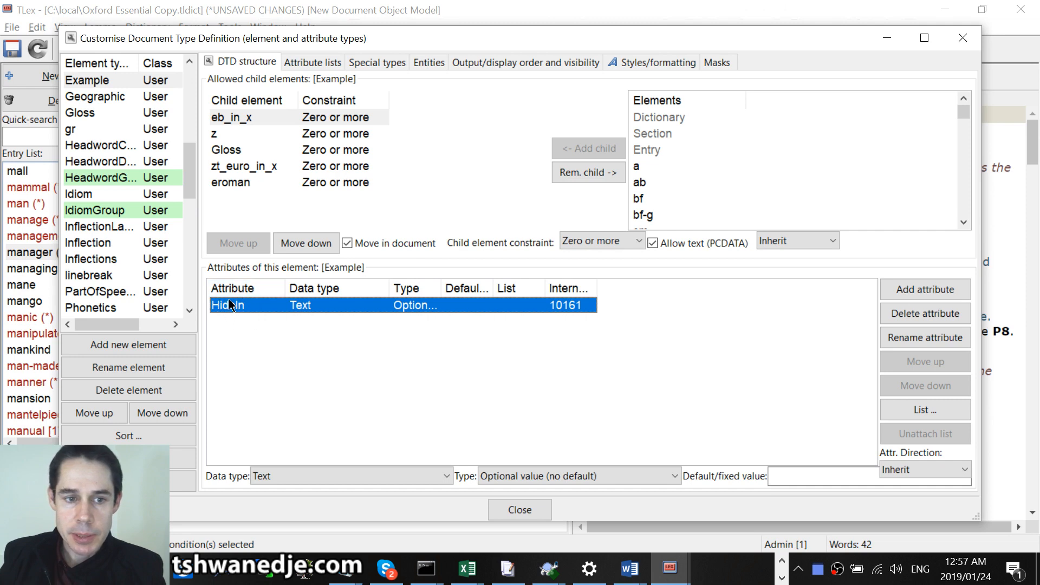
left_click(274, 475)
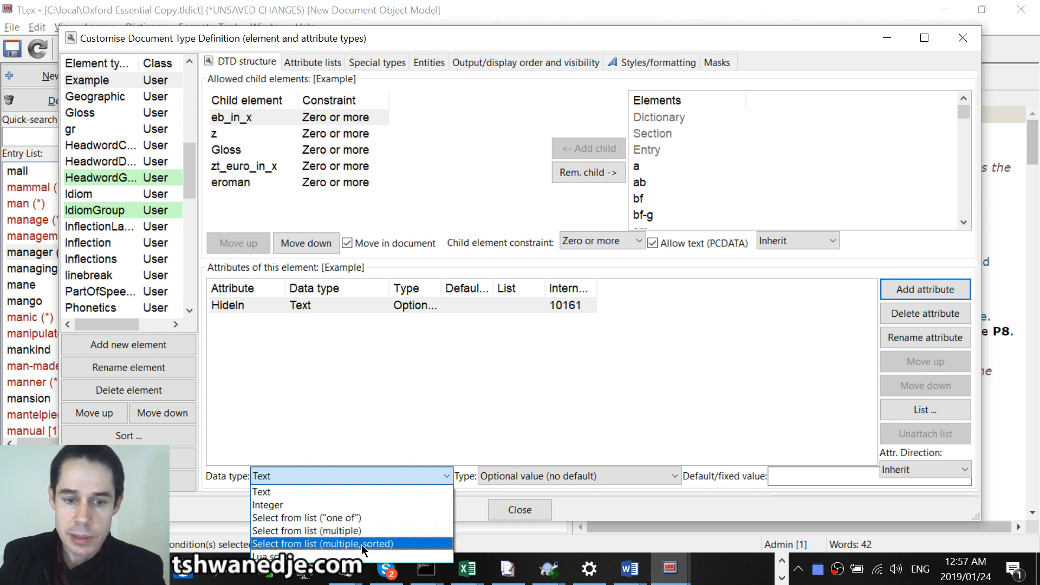
left_click(360, 531)
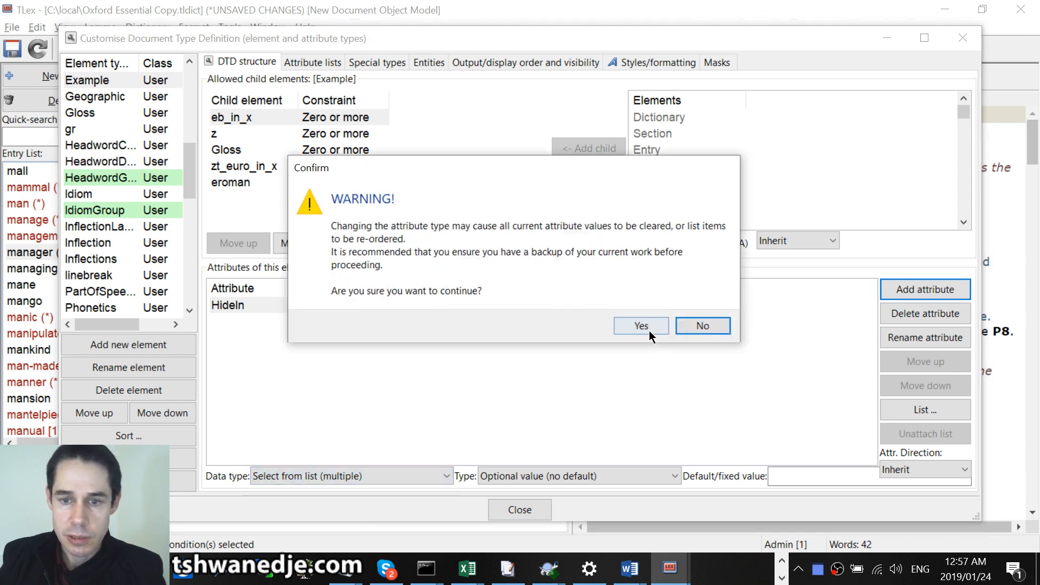
left_click(648, 328)
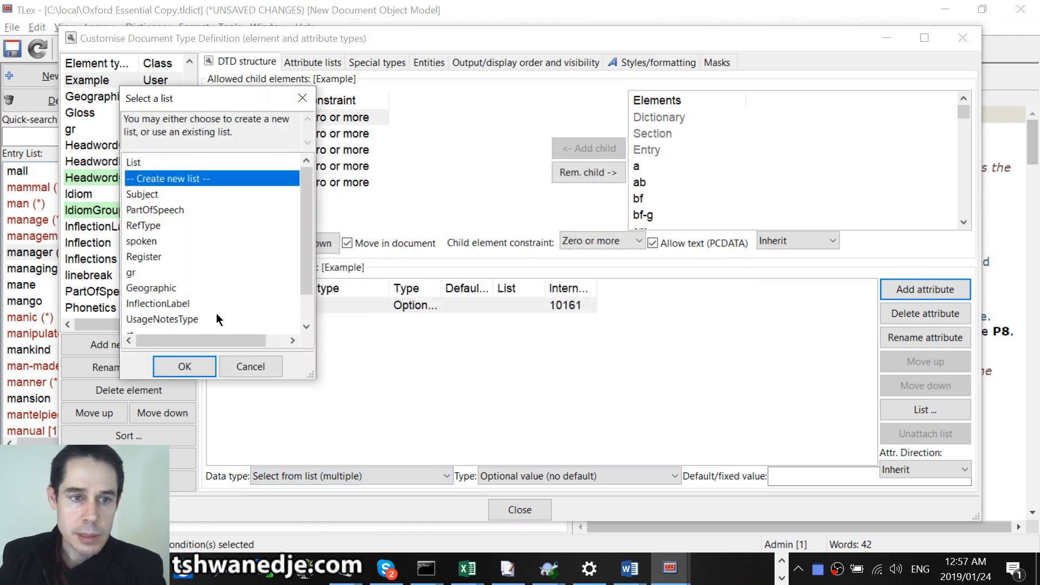
left_click(183, 365)
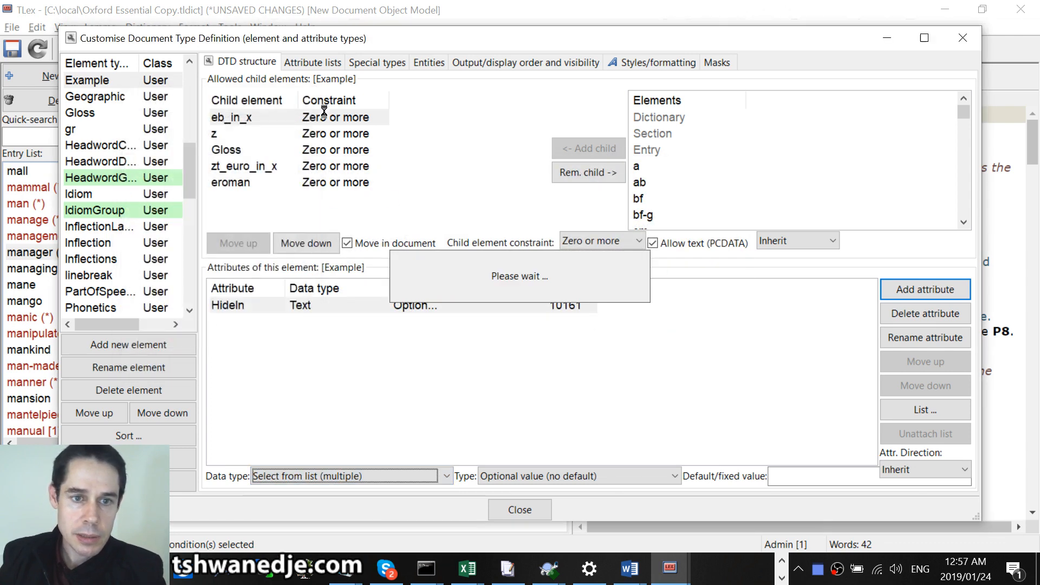
- Locate the HideIn list among the attribute lists and check the HideIn attribute's definition on the Example element
left_click(310, 64)
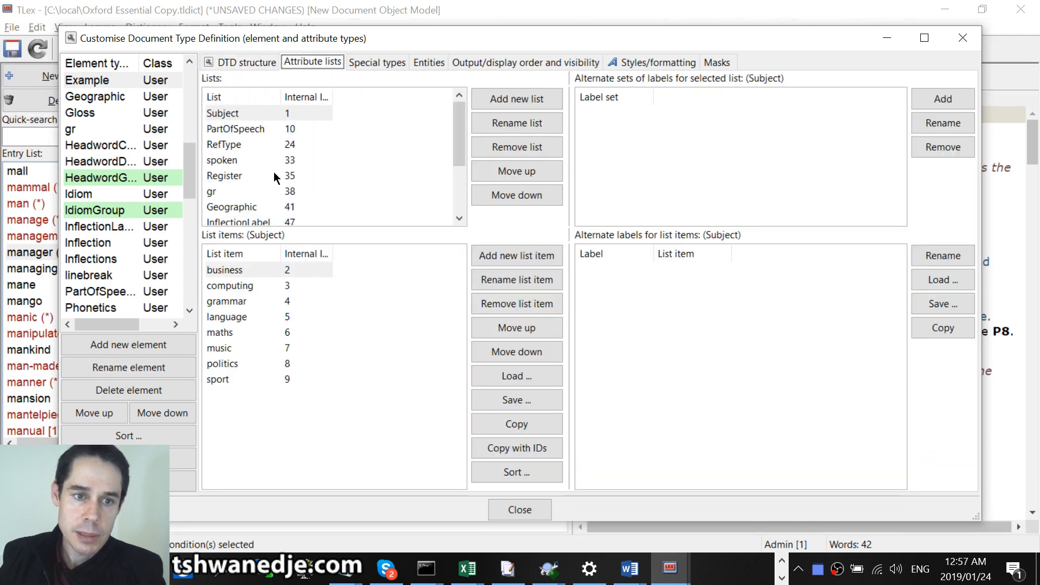
scroll(271, 184, "down", 3)
left_click(246, 206)
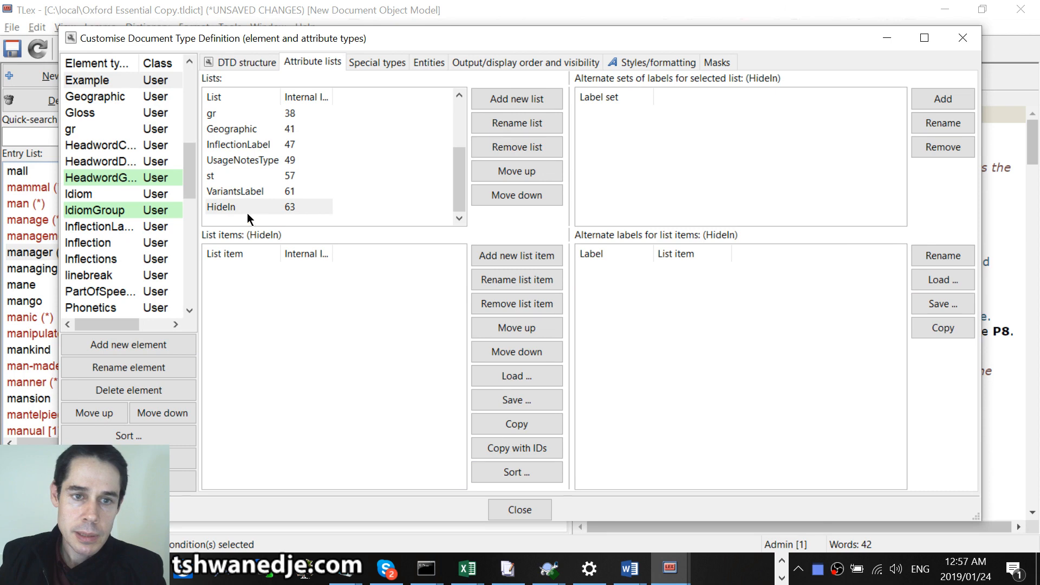
left_click(247, 63)
left_click(233, 306)
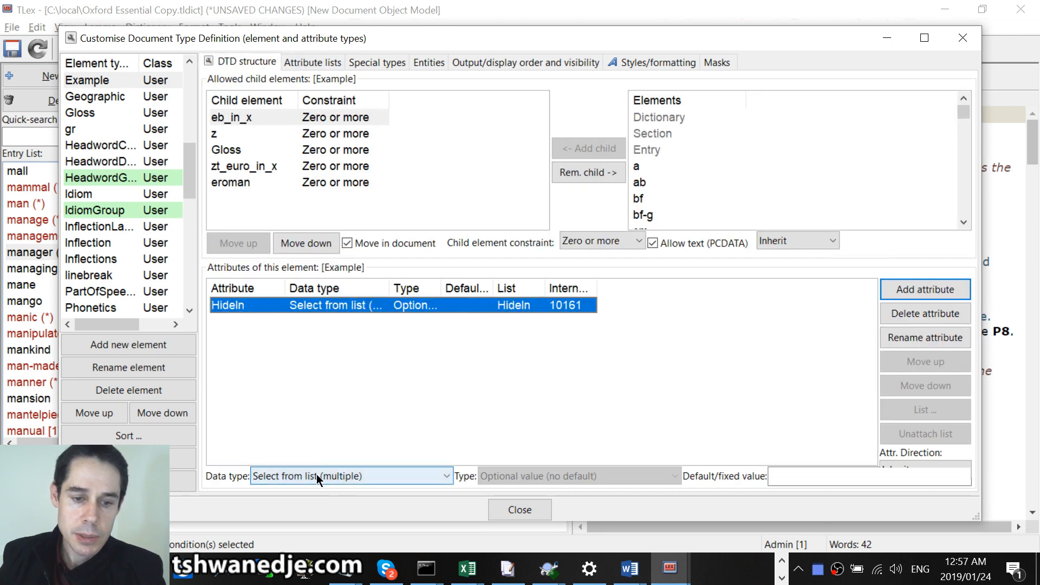
- Add the item Full to the HideIn attribute list
left_click(310, 62)
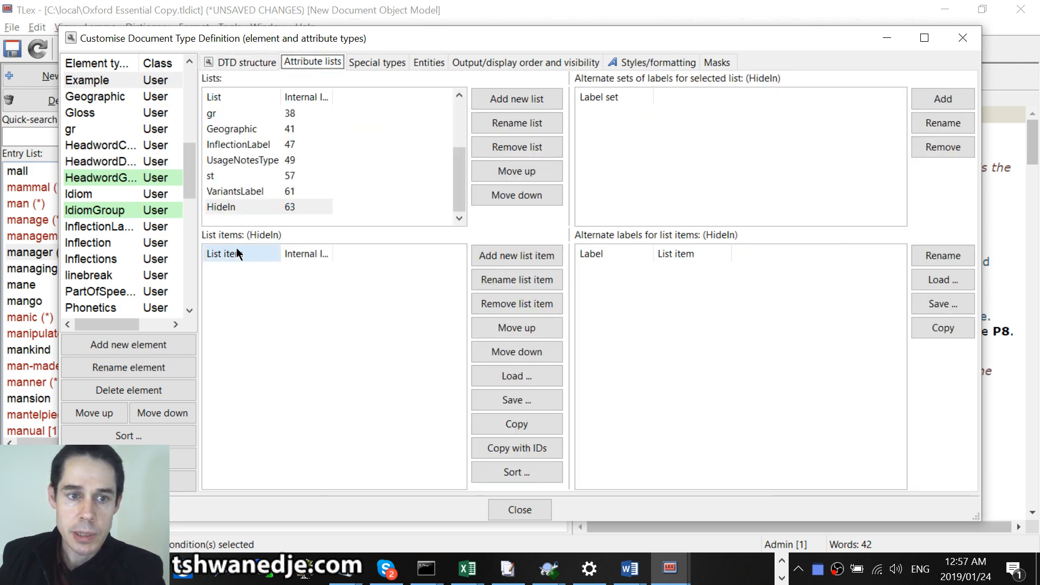
left_click(233, 203)
scroll(233, 203, "up", 2)
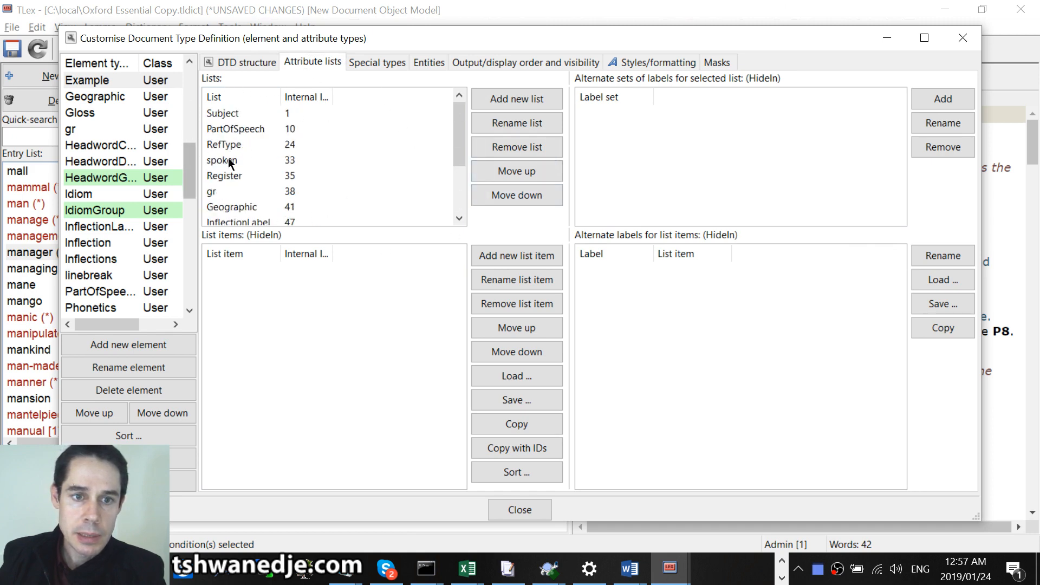
scroll(229, 161, "down", 2)
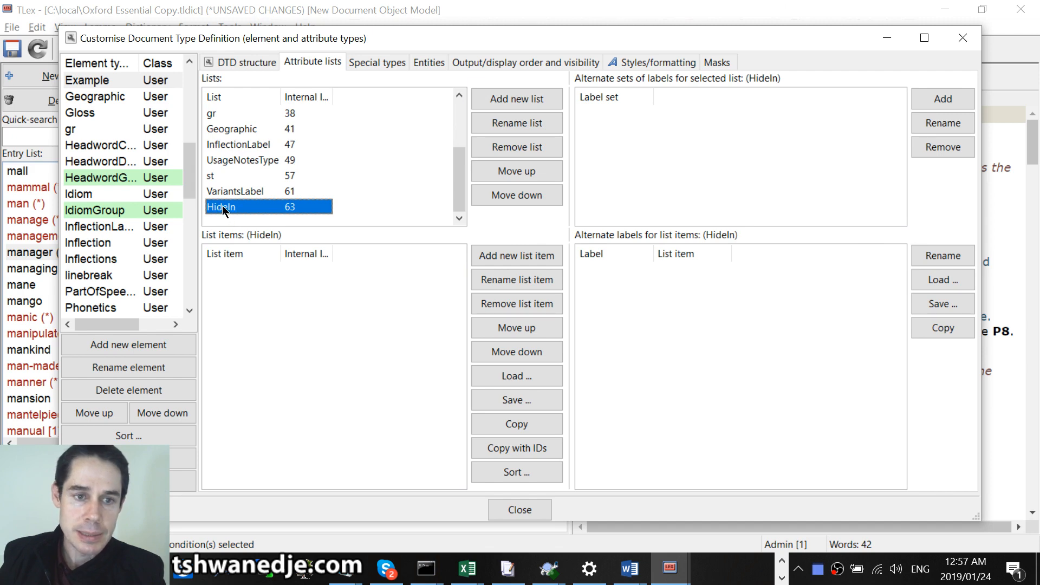
left_click(233, 288)
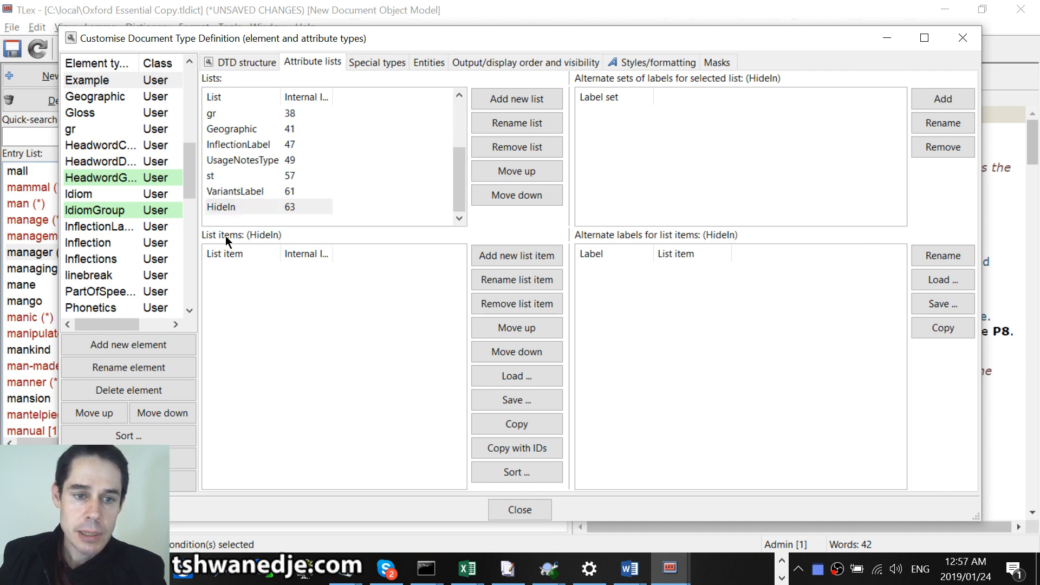
left_click(531, 256)
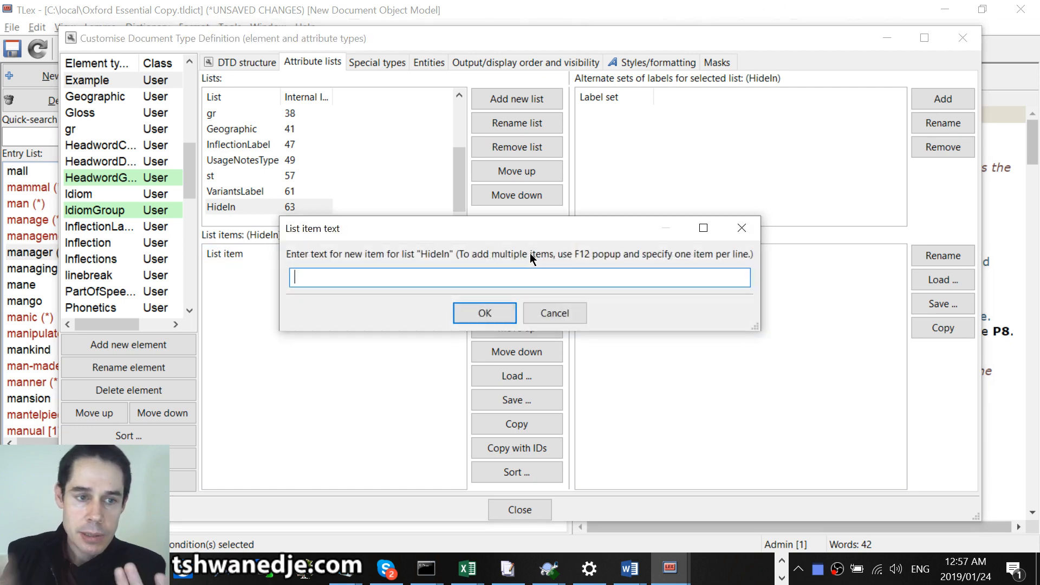
type("Full")
key("Return")
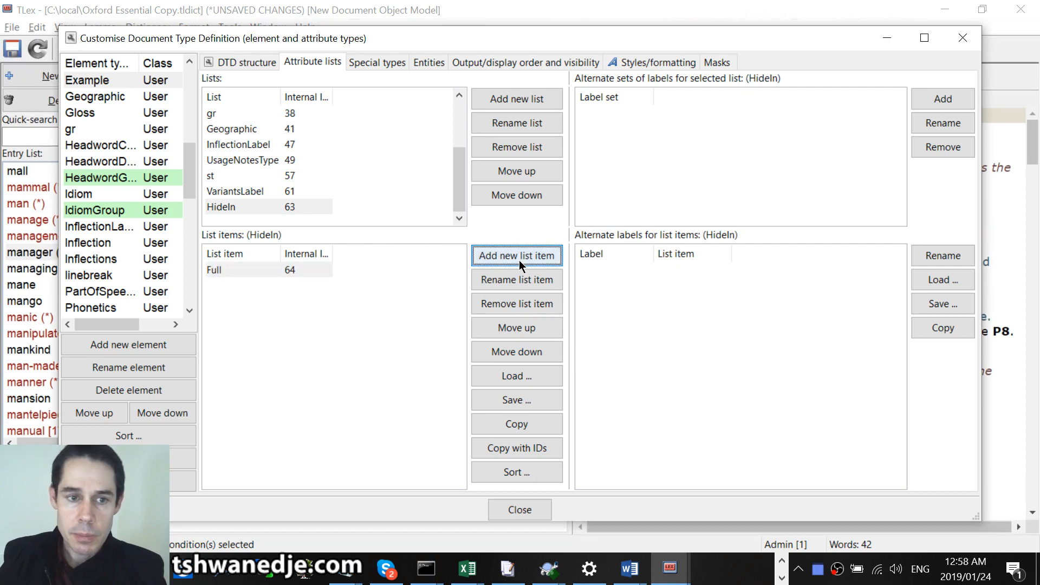
- Add the item Pocket to the HideIn attribute list
left_click(519, 260)
type("Poc")
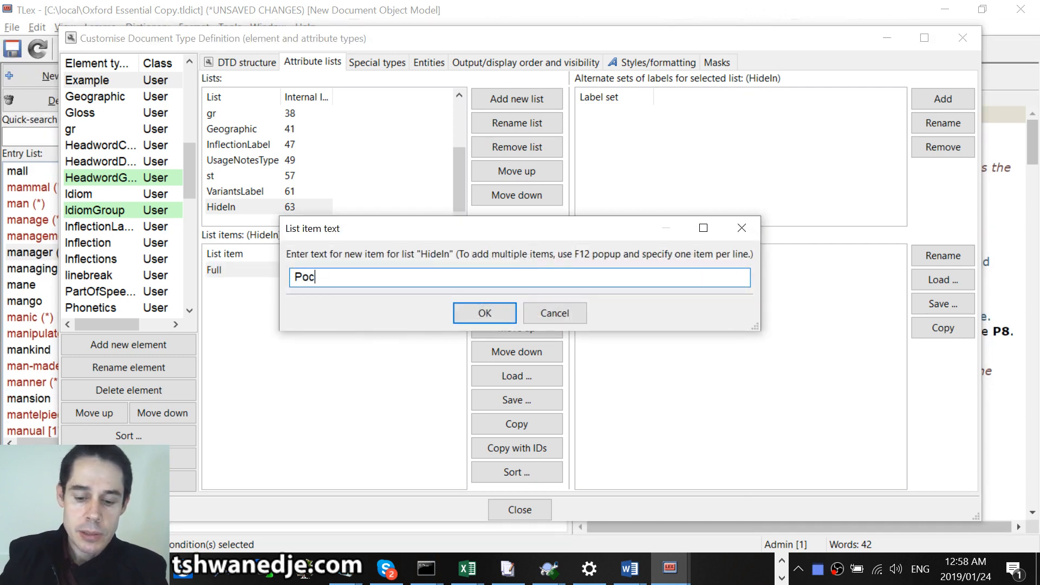
type("ket")
left_click(486, 313)
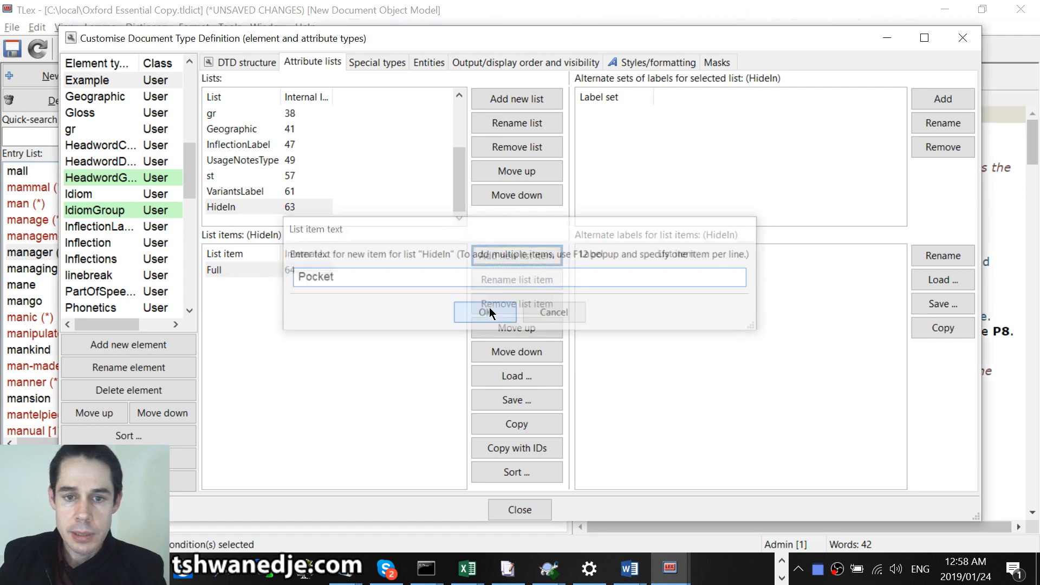
left_click(247, 272)
left_click(240, 288)
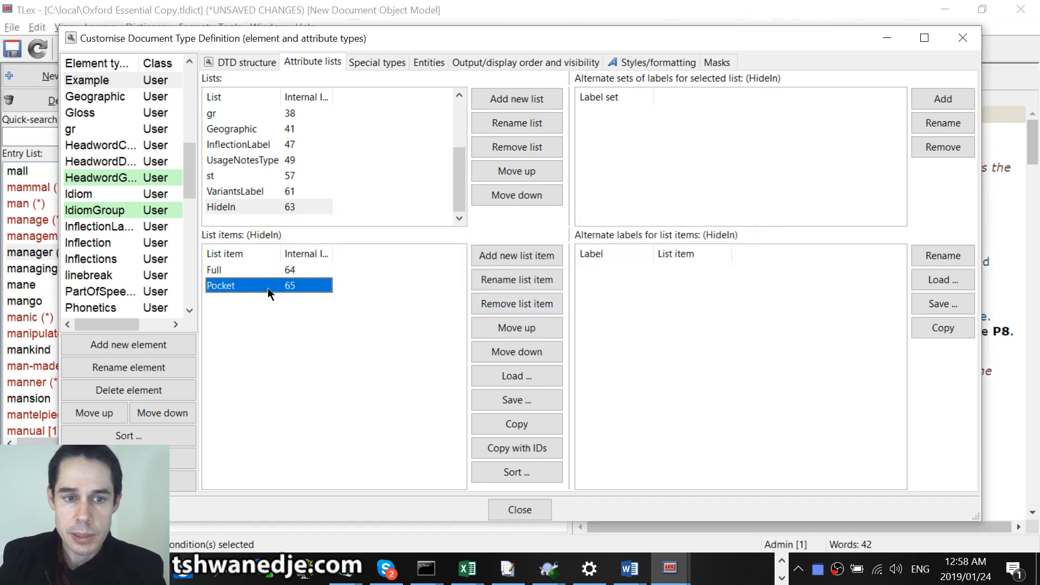
- Look at the Multiple Editions Sample window for comparison, then return to the Oxford Essential Copy DTD customisation
key("alt+Tab")
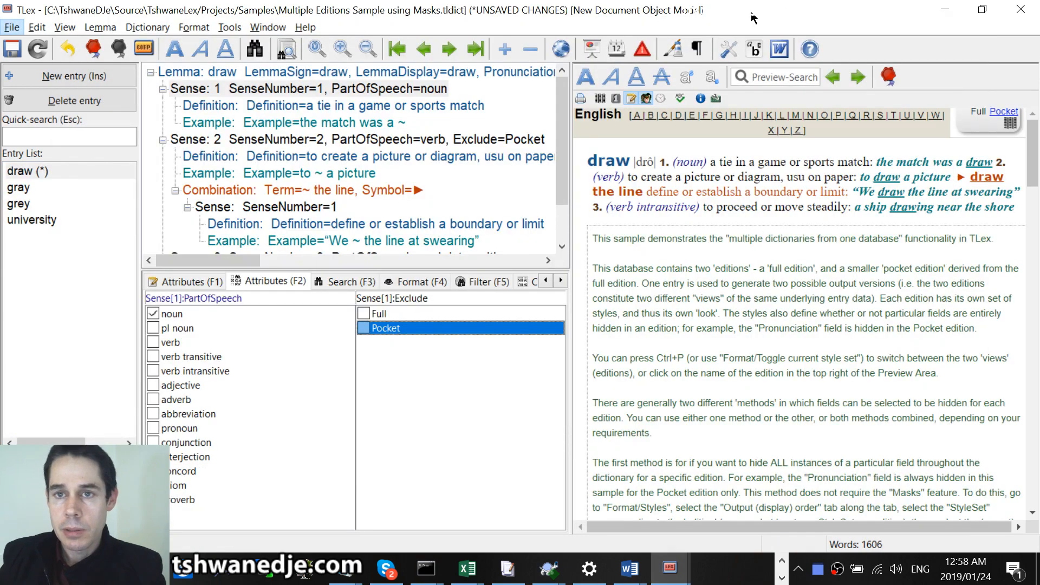
double_click(752, 15)
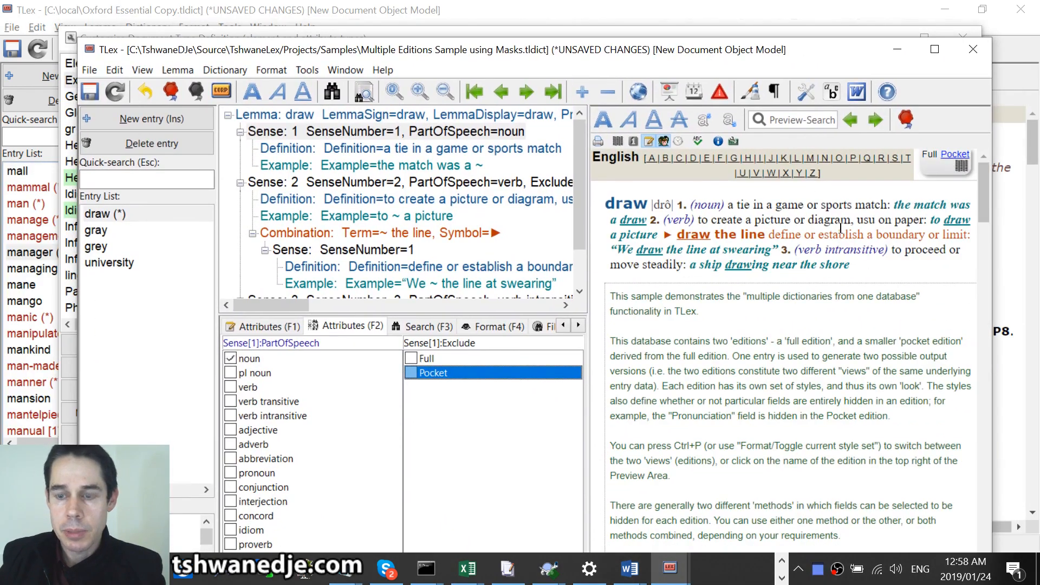
key("alt+Tab")
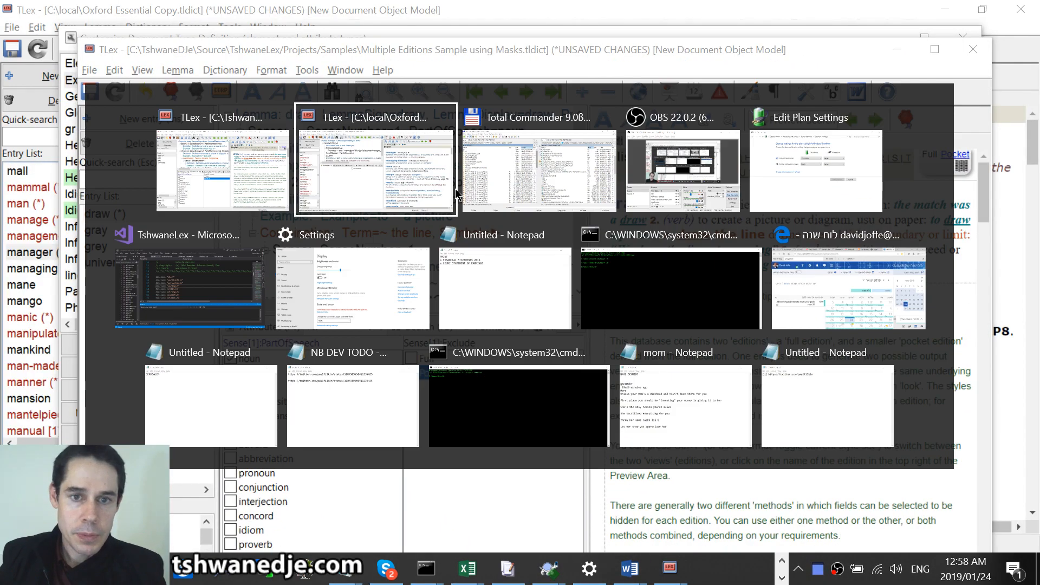
left_click(454, 192)
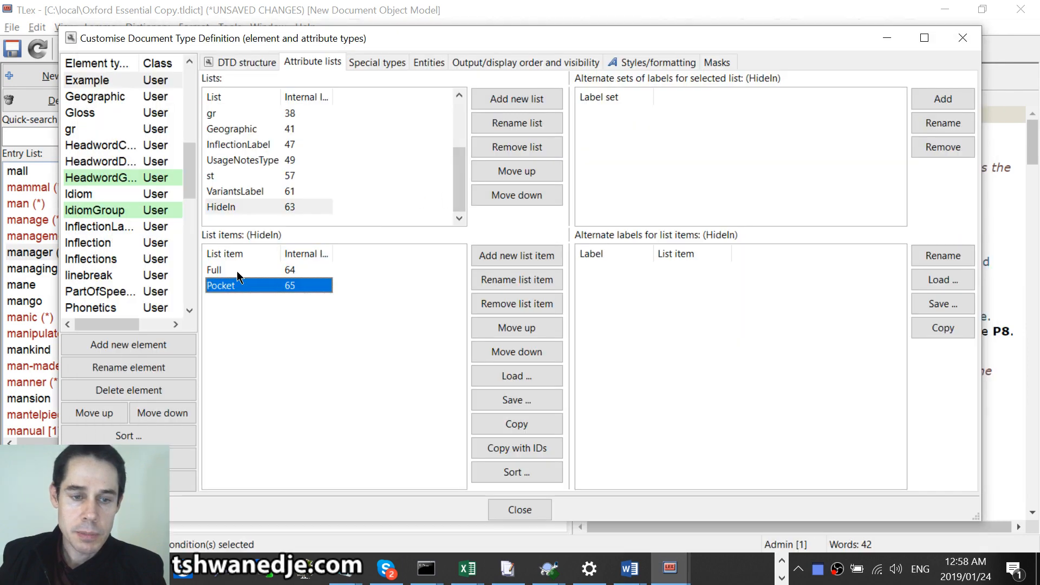
mouse_move(298, 38)
left_mouse_down()
mouse_move(471, 389)
mouse_move(481, 357)
mouse_move(345, 298)
mouse_move(353, 84)
mouse_move(314, 52)
mouse_move(296, 51)
left_mouse_up()
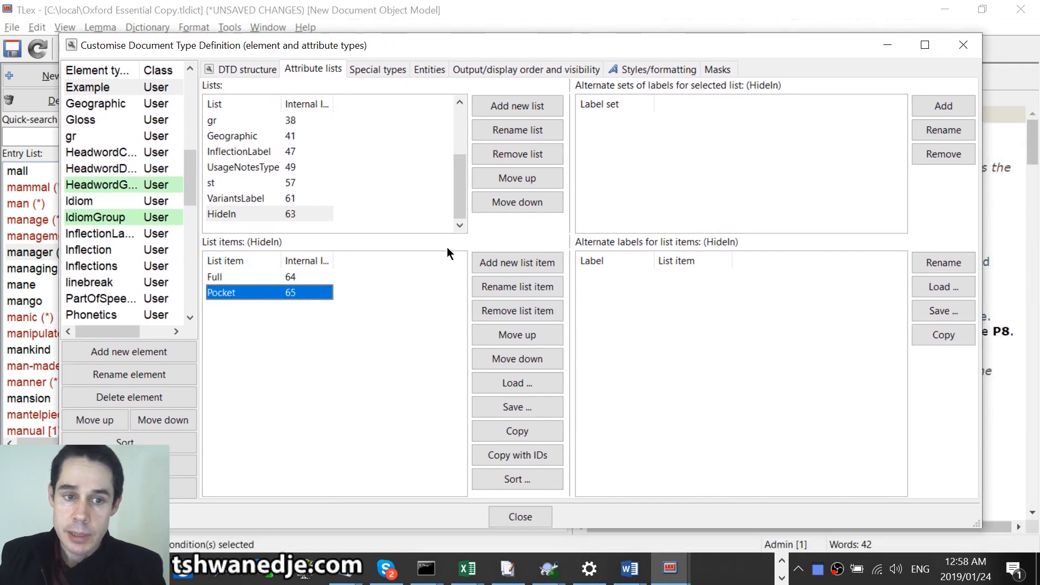
- Review the HideIn list items Full and Pocket and the HideIn attribute's definition on the Example element
left_click(287, 277)
left_click(287, 291)
left_click(247, 71)
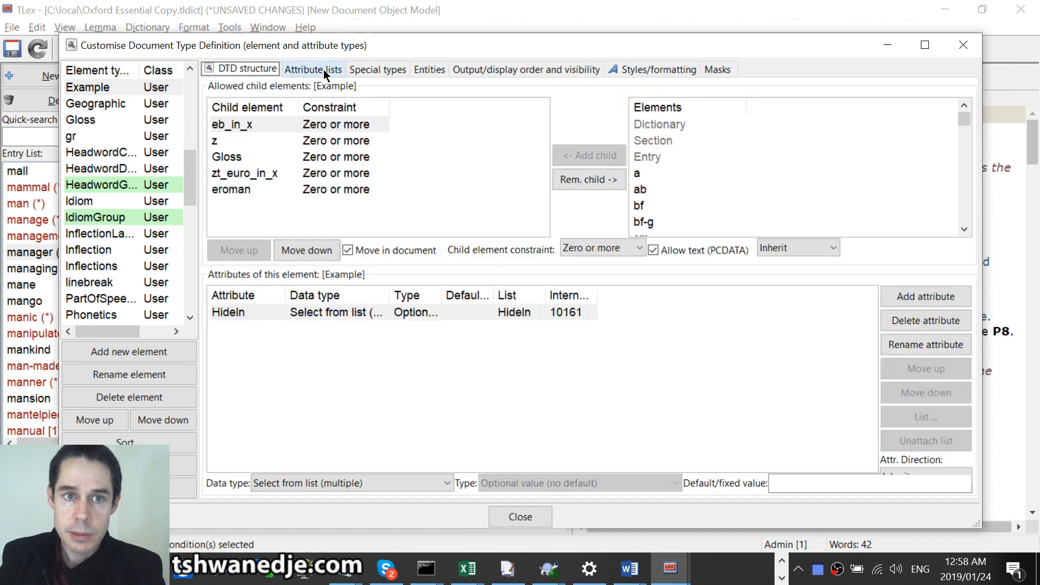
left_click(324, 69)
left_click(262, 69)
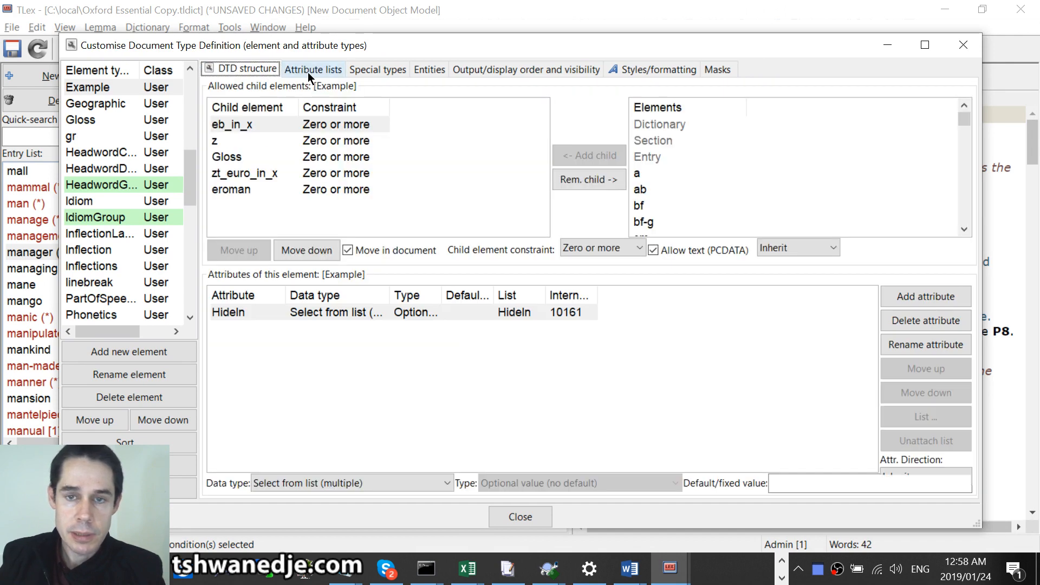
- Show the Example element's output order and visibility settings and move the DTD dialog to uncover the main toolbar
left_click(499, 69)
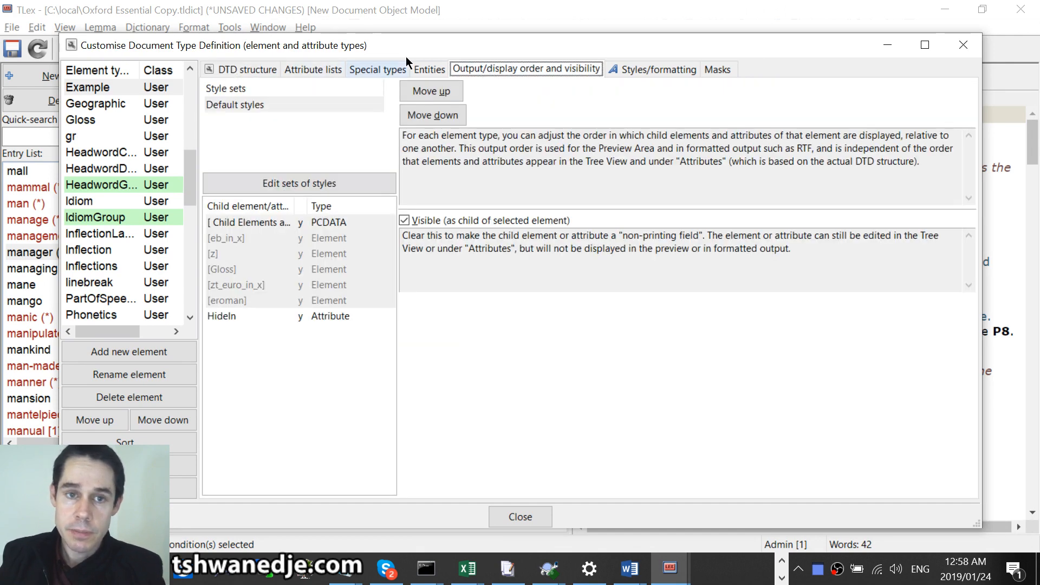
left_click_drag(419, 49, 399, 108)
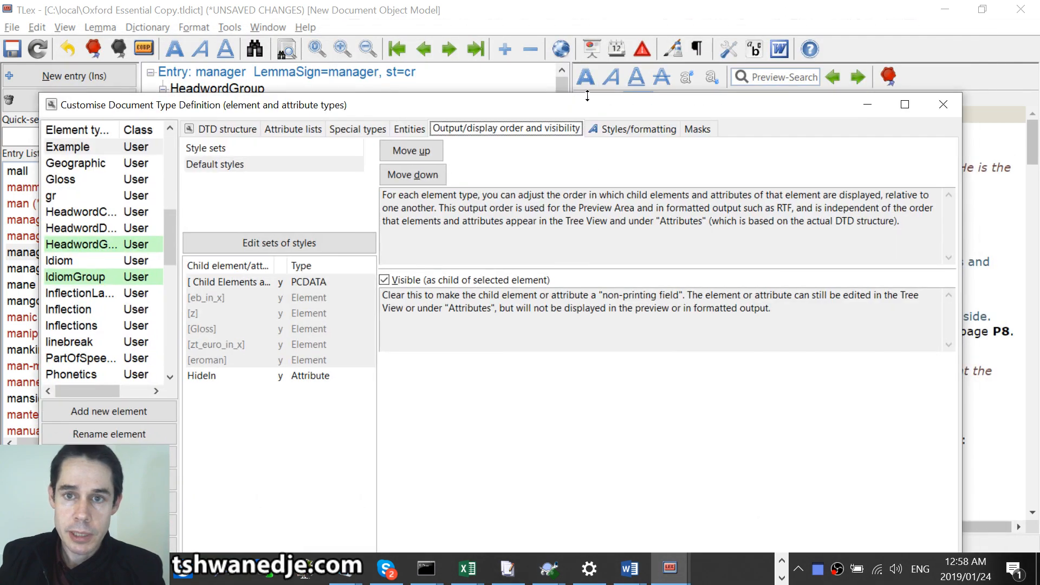
- Close the DTD customisation and set HideIn to Pocket for the example "He is the manager of a shoe shop." in the manager entry
left_click_drag(688, 112, 677, 74)
left_click(932, 65)
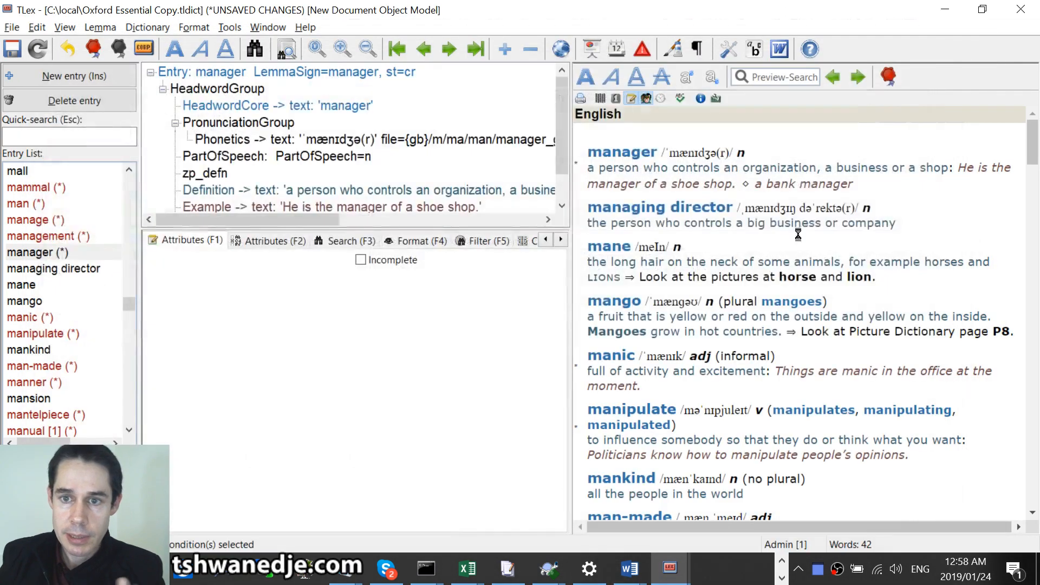
left_click(692, 183)
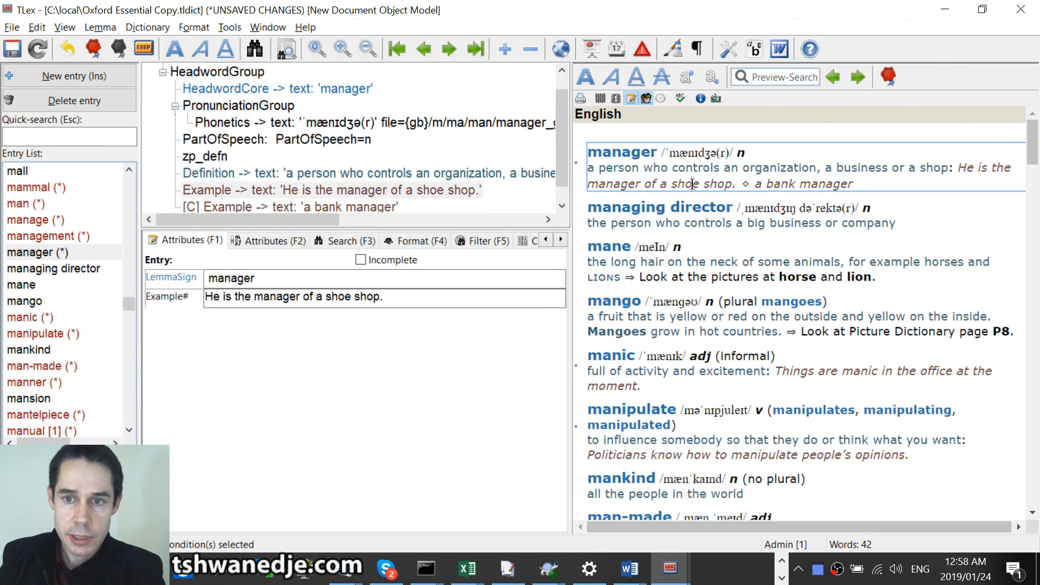
left_click(320, 192)
left_click(257, 240)
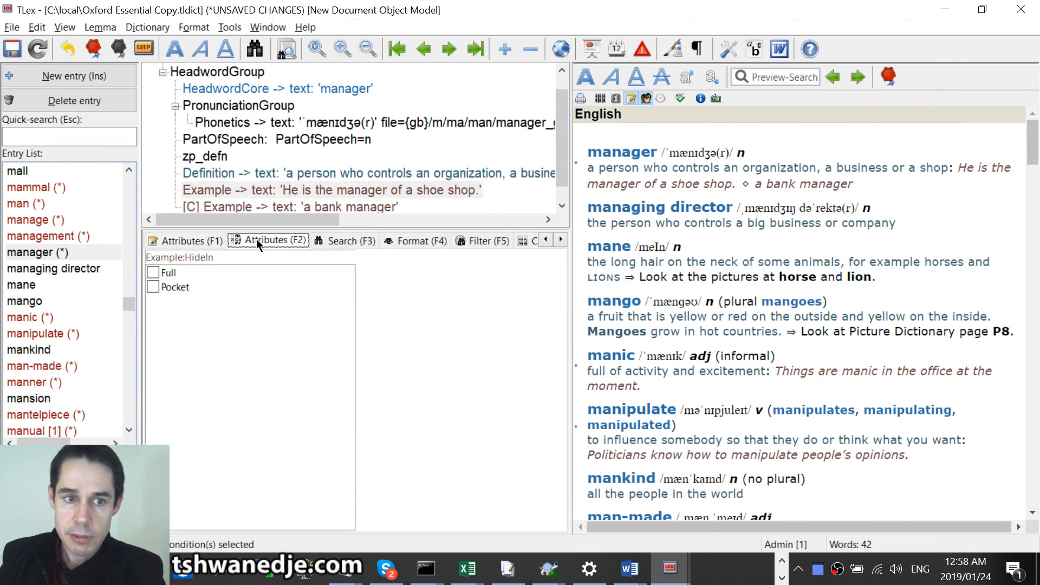
left_click(153, 289)
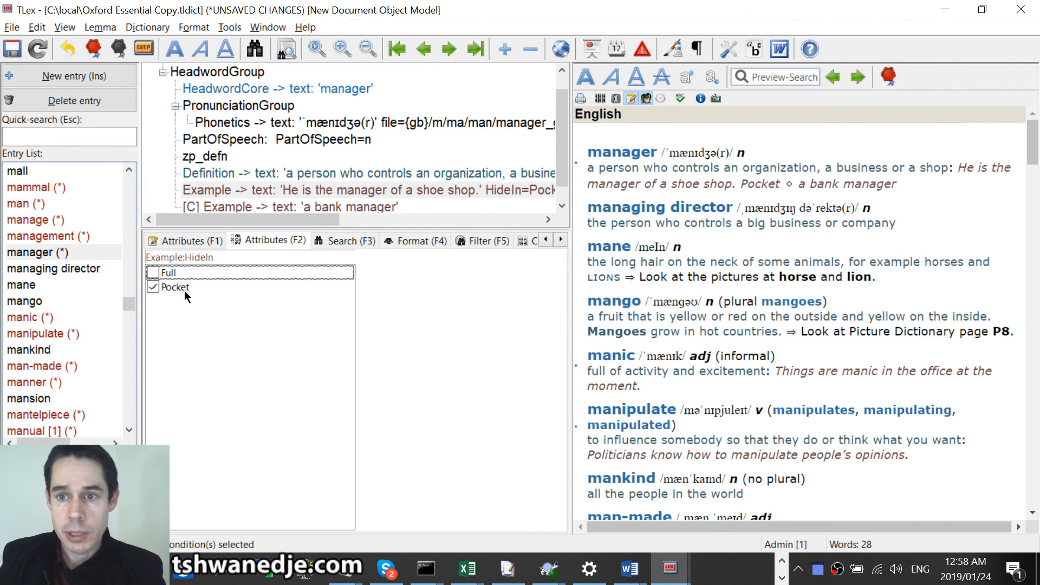
left_click(768, 185)
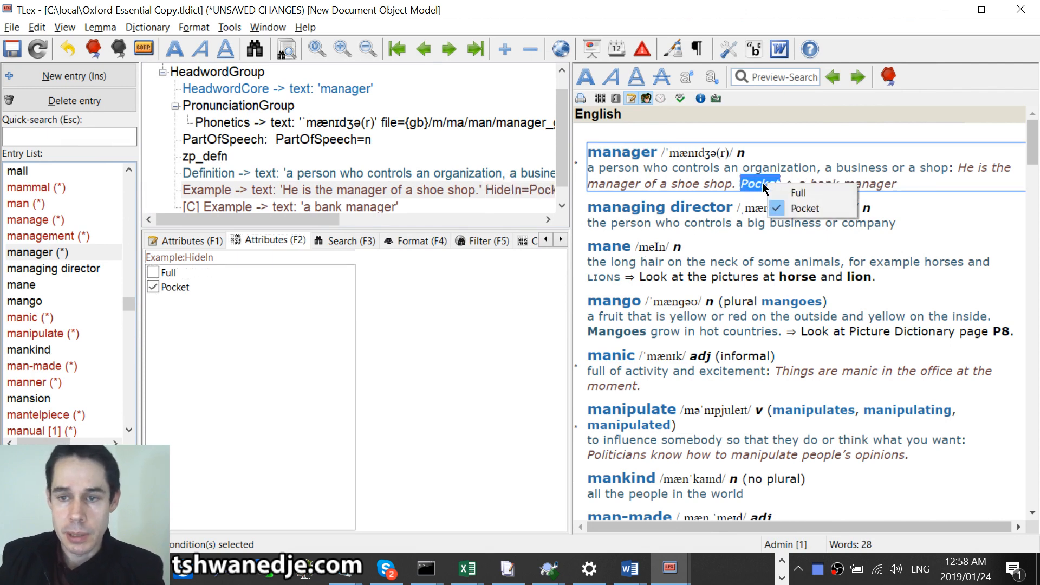
left_click(780, 172)
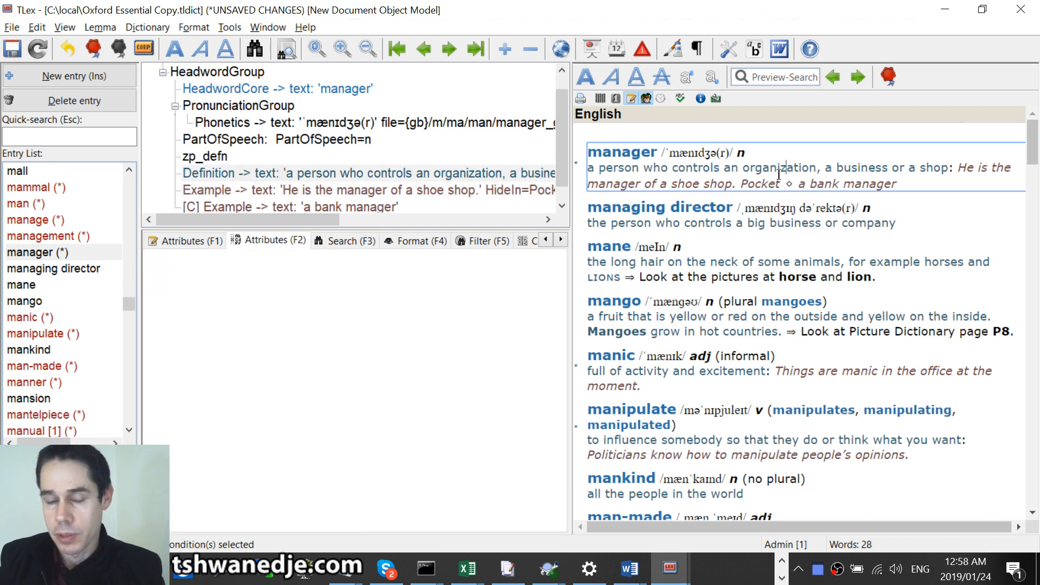
- Reopen the DTD customisation and show the output order and visibility settings of the Example element
left_click(204, 31)
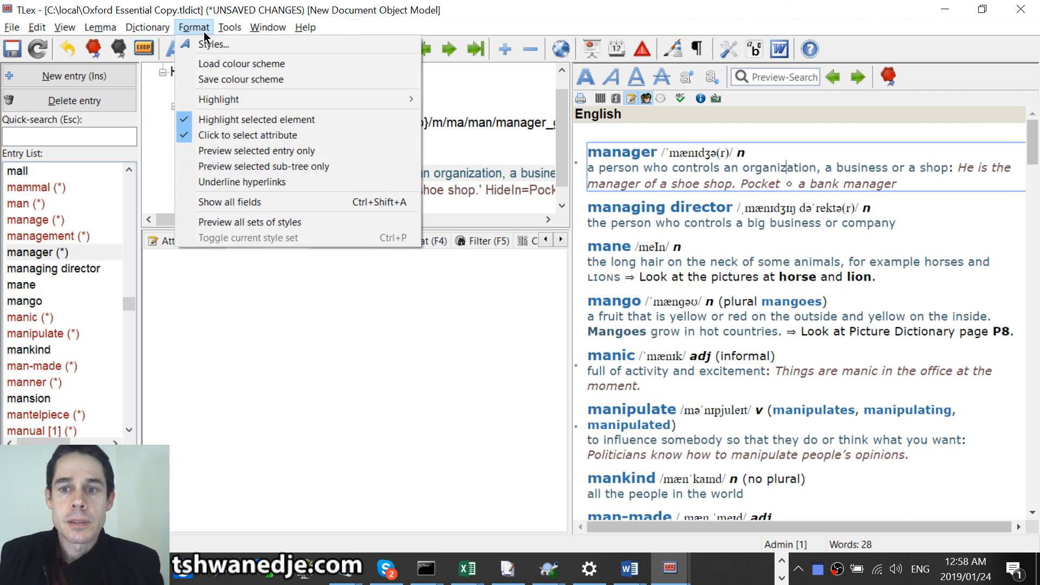
mouse_move(148, 27)
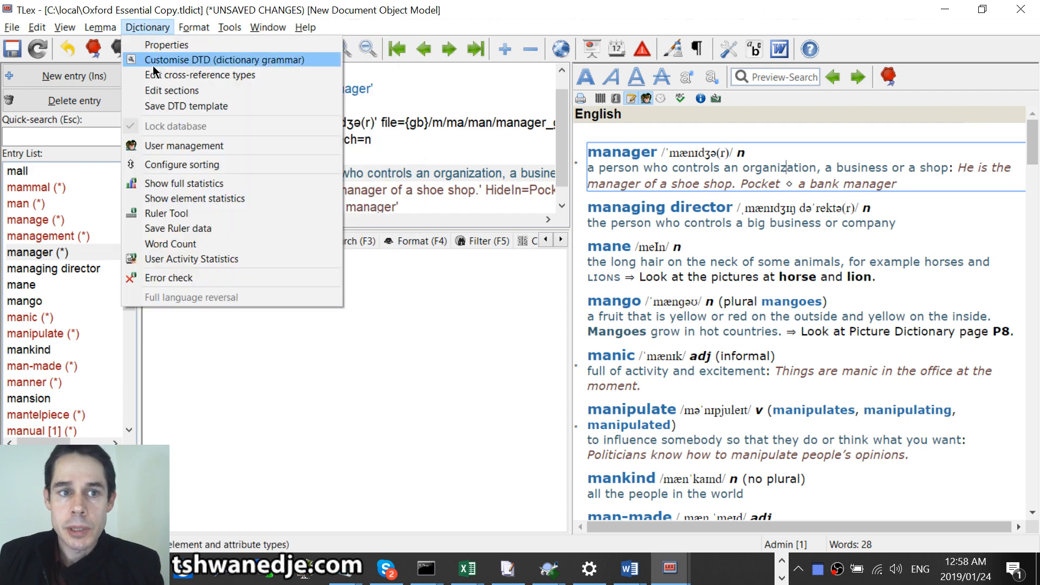
left_click(158, 60)
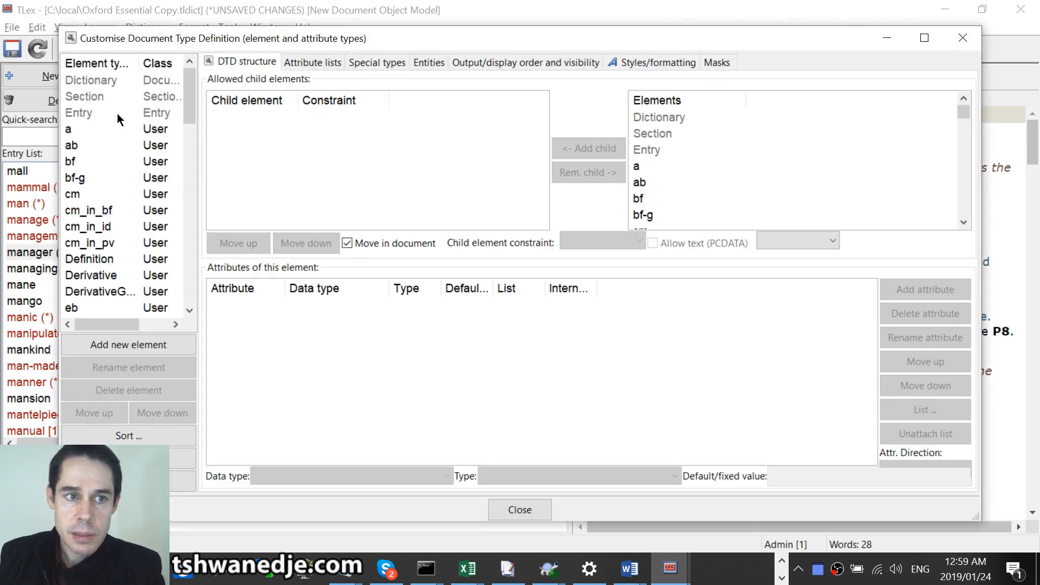
left_click(118, 115)
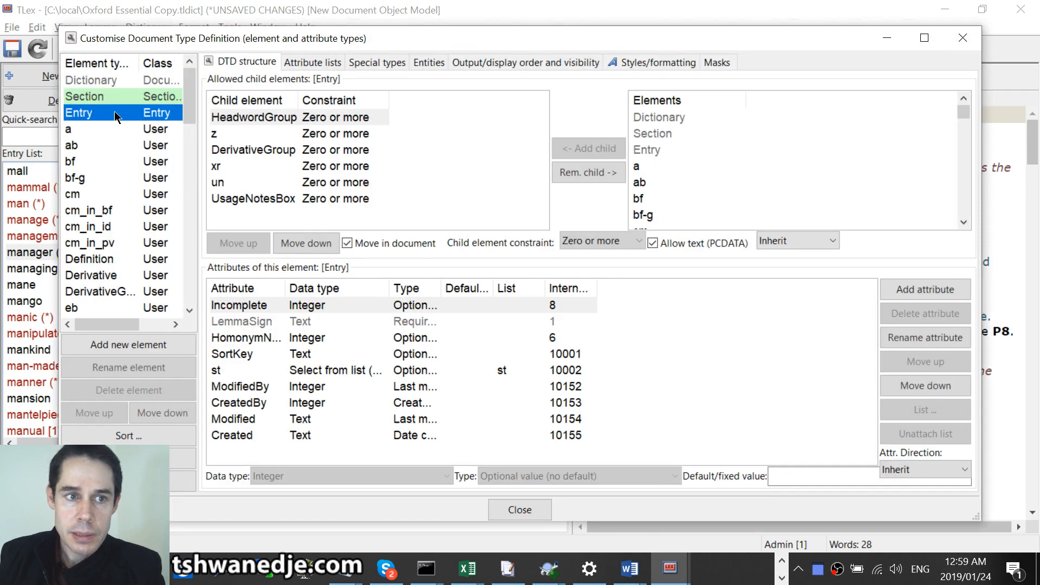
left_click(115, 243)
scroll(115, 244, "down", 3)
left_click(115, 244)
scroll(115, 244, "down", 3)
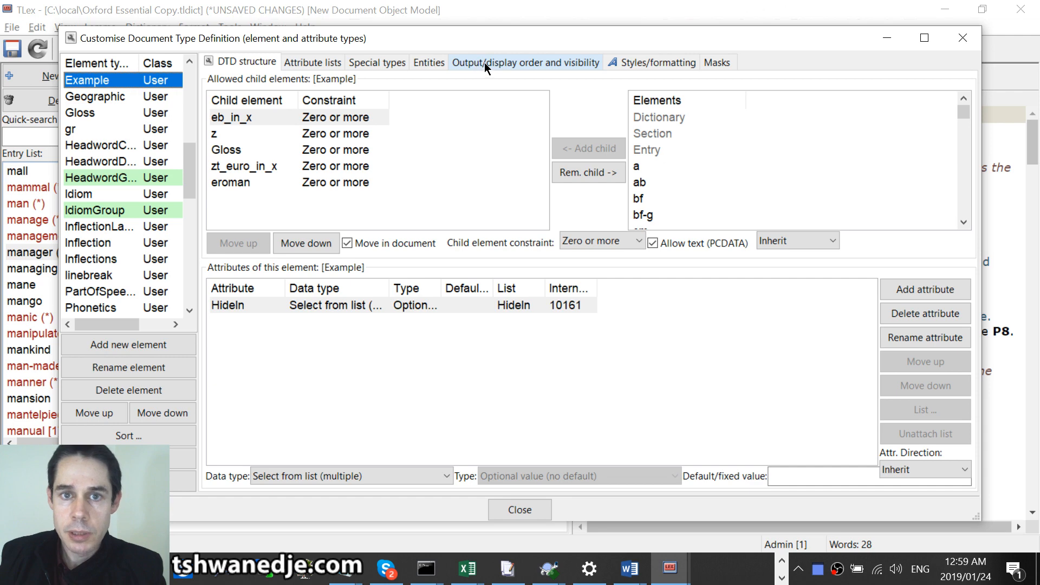
left_click(559, 60)
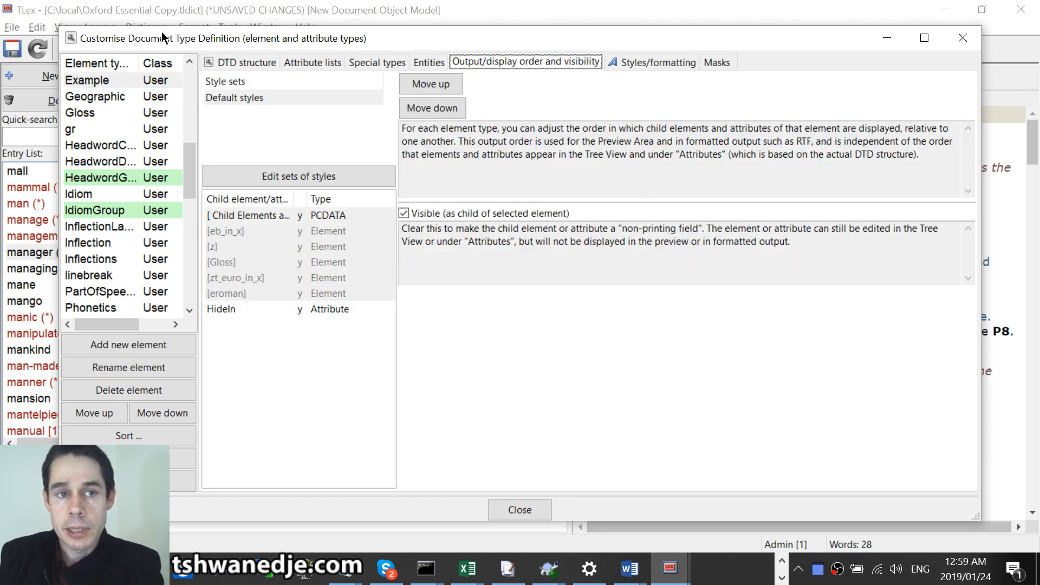
left_click_drag(164, 39, 167, 66)
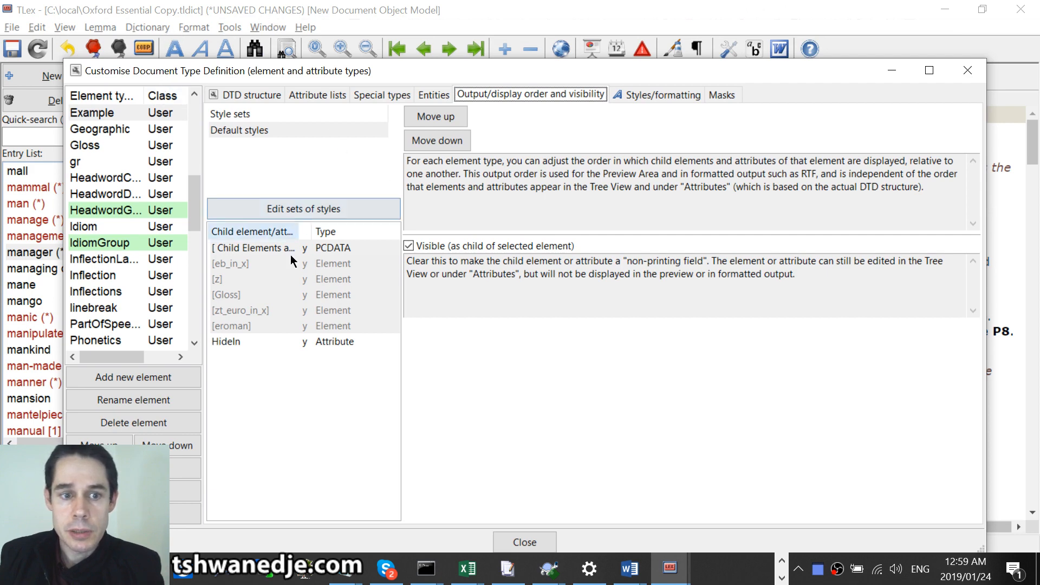
- Make the HideIn attribute non-visible as a child of the Example element and uncover the manager entry's preview
left_click(327, 342)
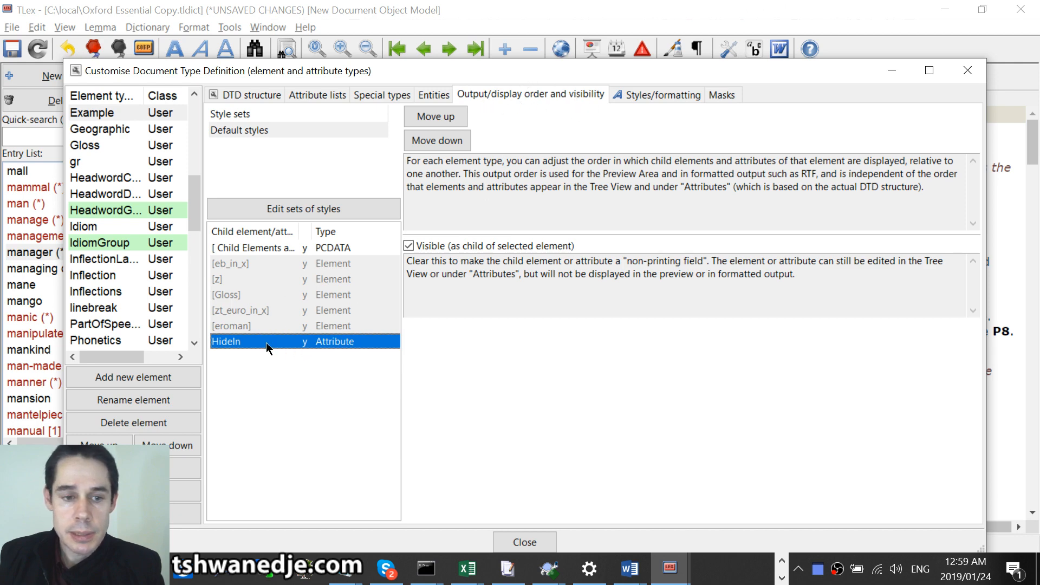
left_click(101, 114)
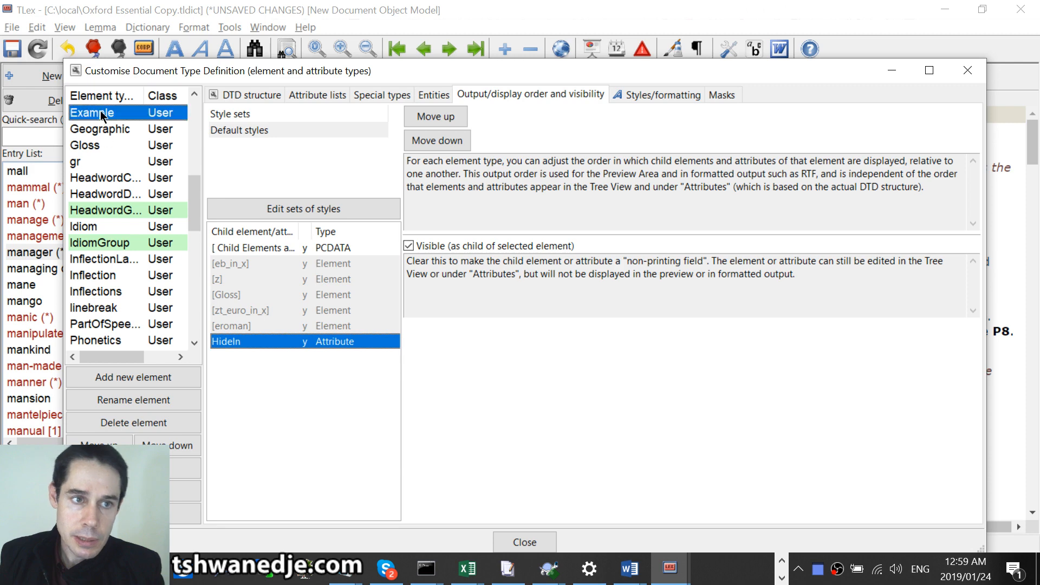
left_click(256, 342)
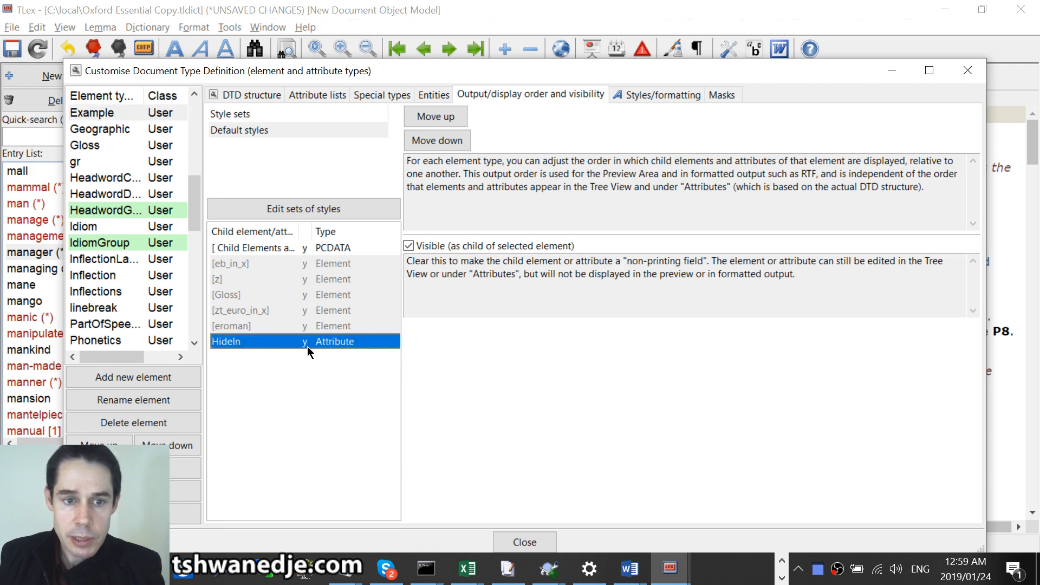
left_click(410, 246)
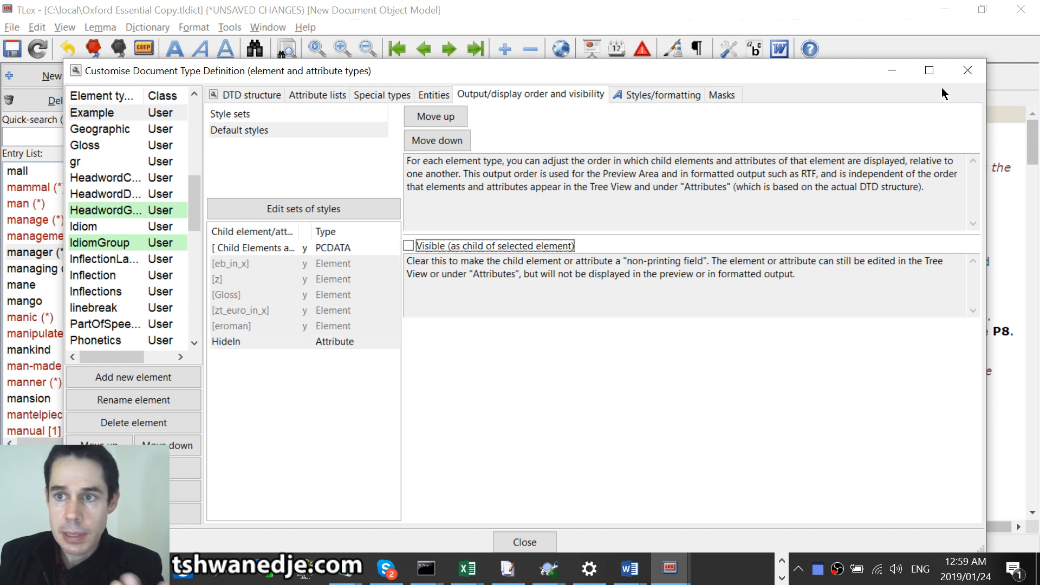
left_click_drag(820, 76, 923, 232)
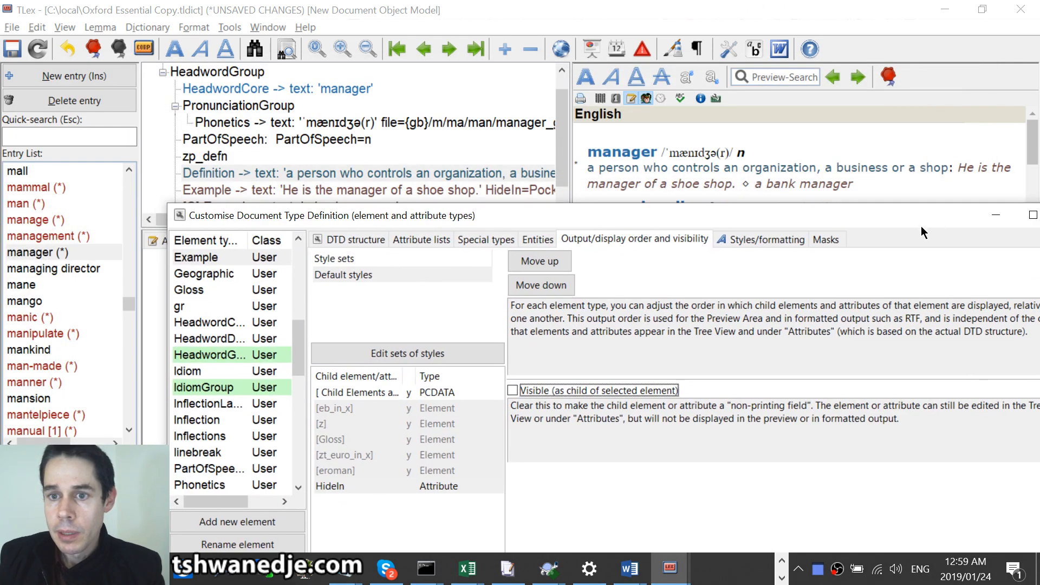
- Switch HideIn's visibility on and off again to compare its effect on the manager entry's preview
left_click(513, 390)
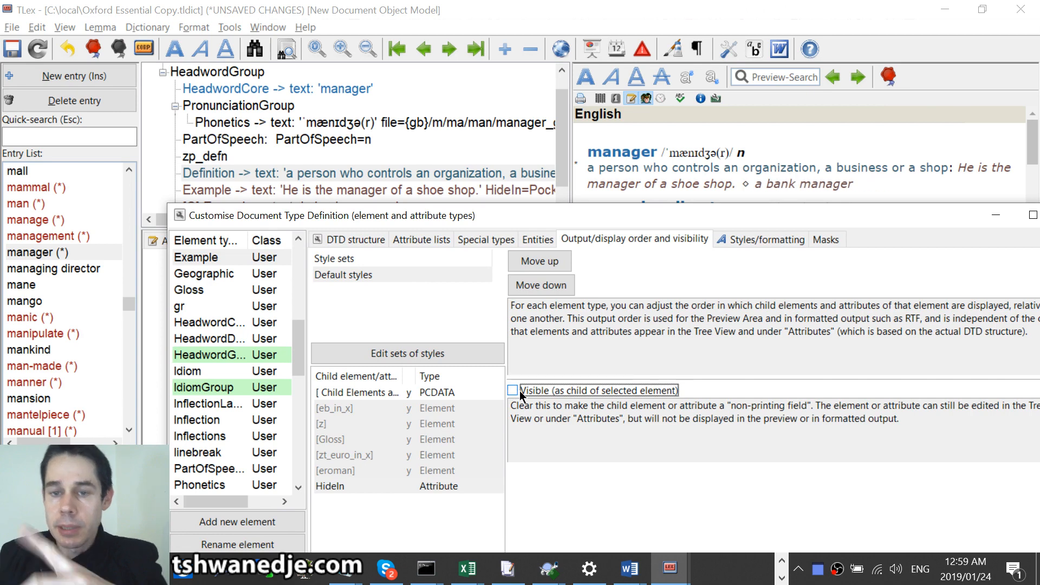
left_click(518, 390)
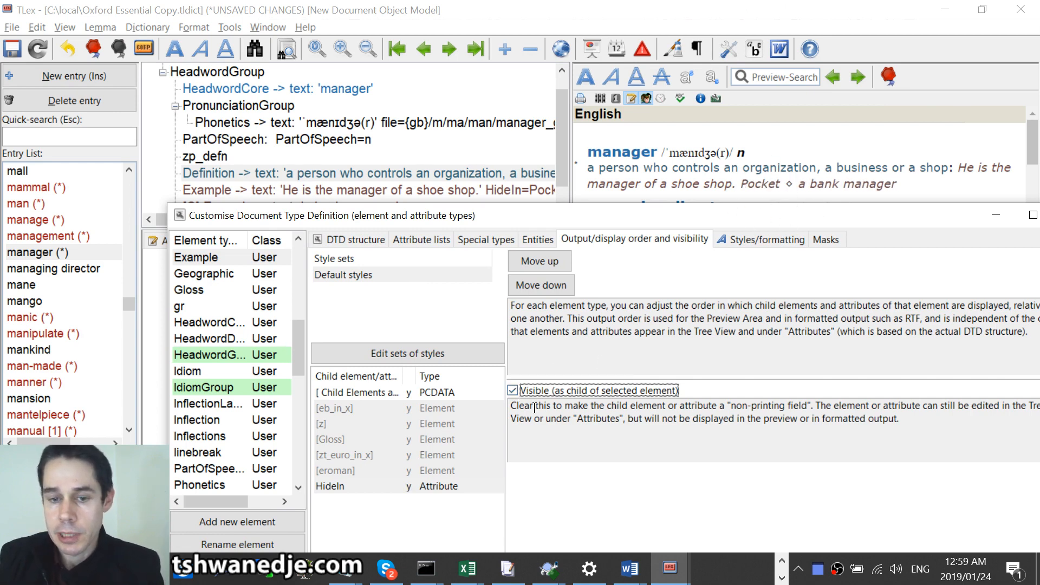
left_click(512, 390)
left_click(513, 390)
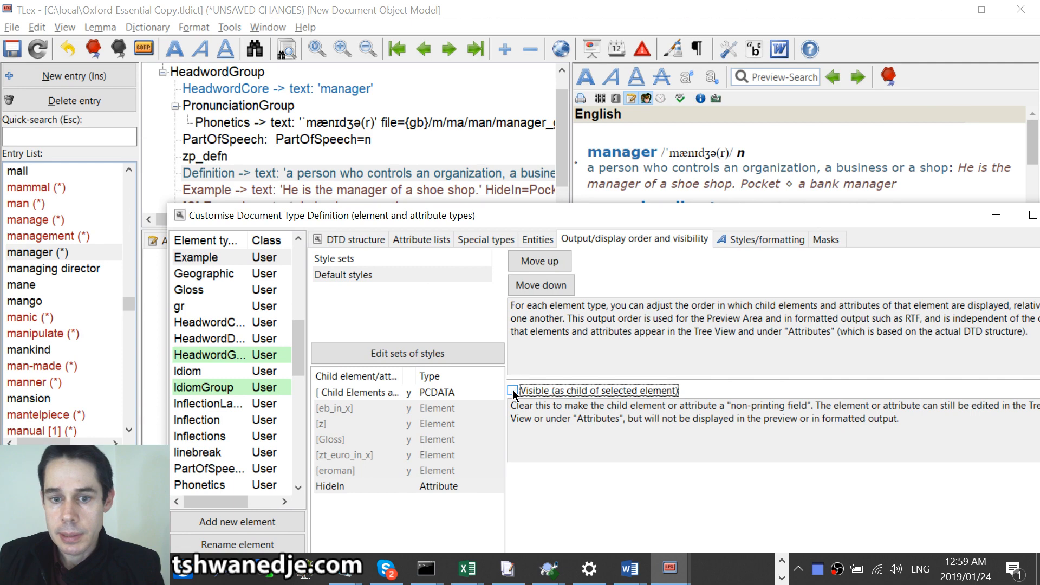
left_click_drag(777, 222, 722, 218)
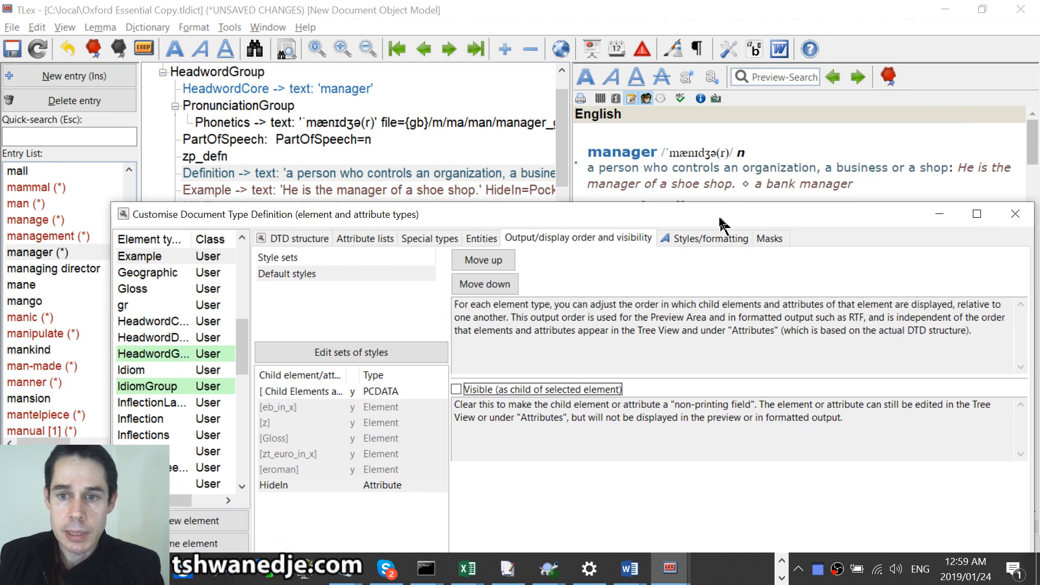
- Look at the Default styles set in both the output visibility settings and the styles and formatting settings
left_click(307, 271)
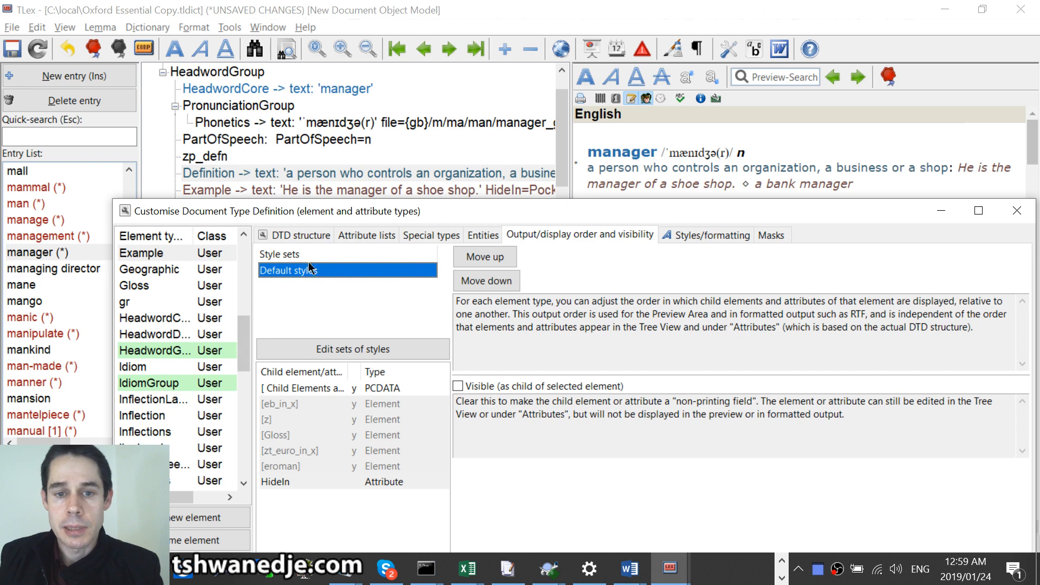
left_click(696, 235)
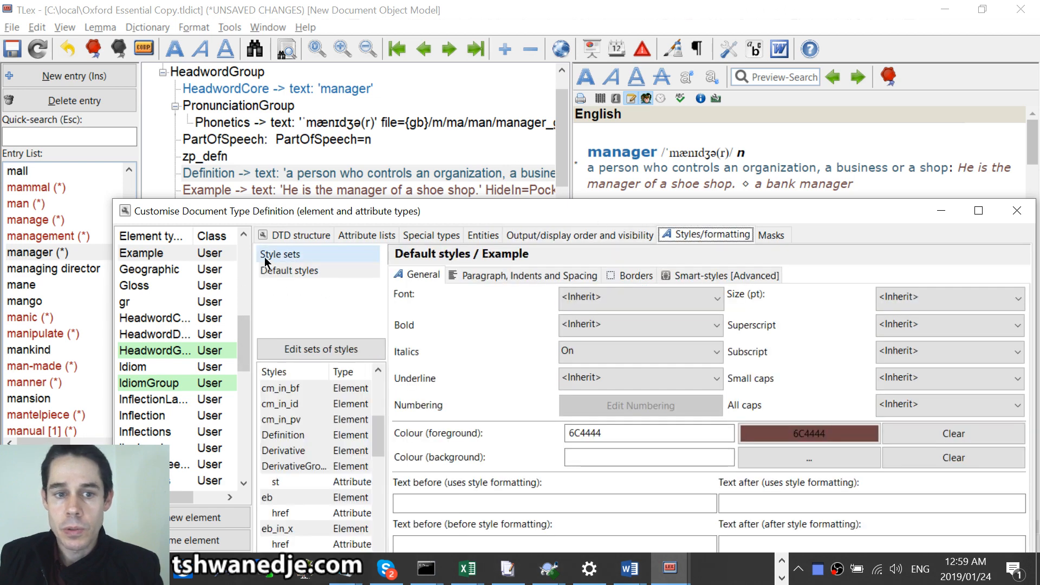
left_click(580, 237)
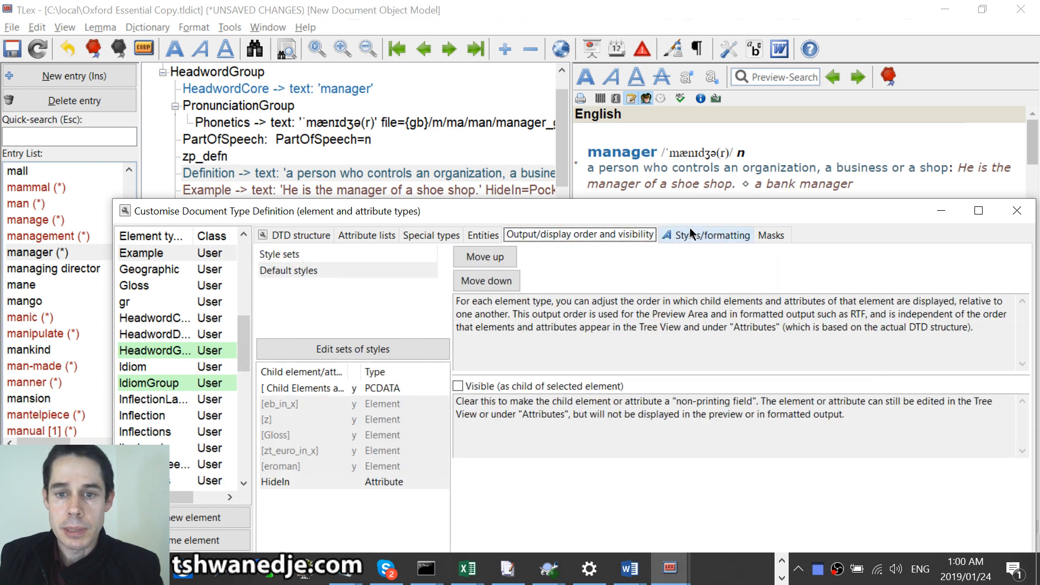
left_click(692, 234)
left_click(298, 271)
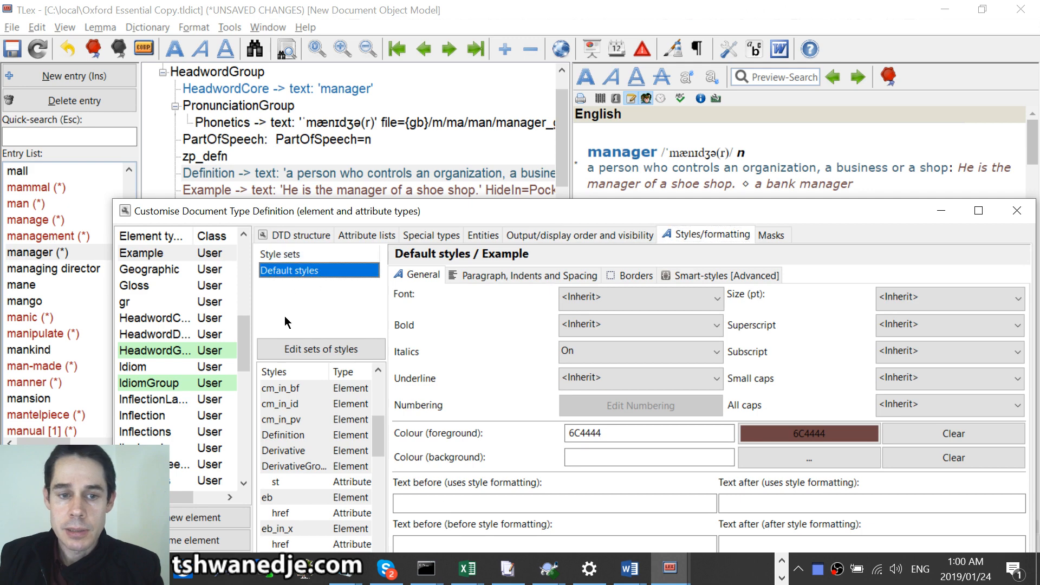
- Rename the Default styles set as Full
left_click(306, 348)
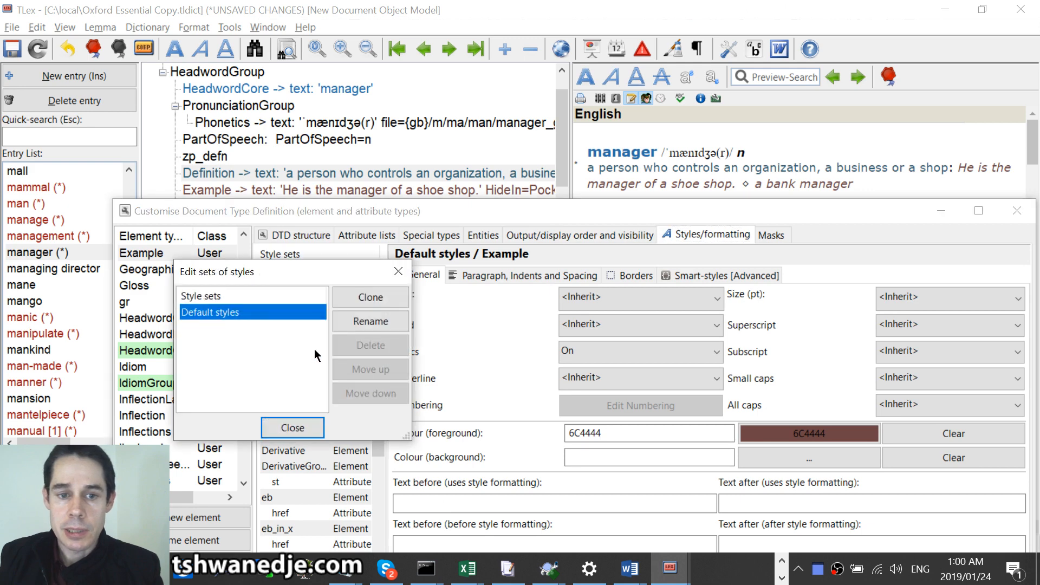
left_click(348, 324)
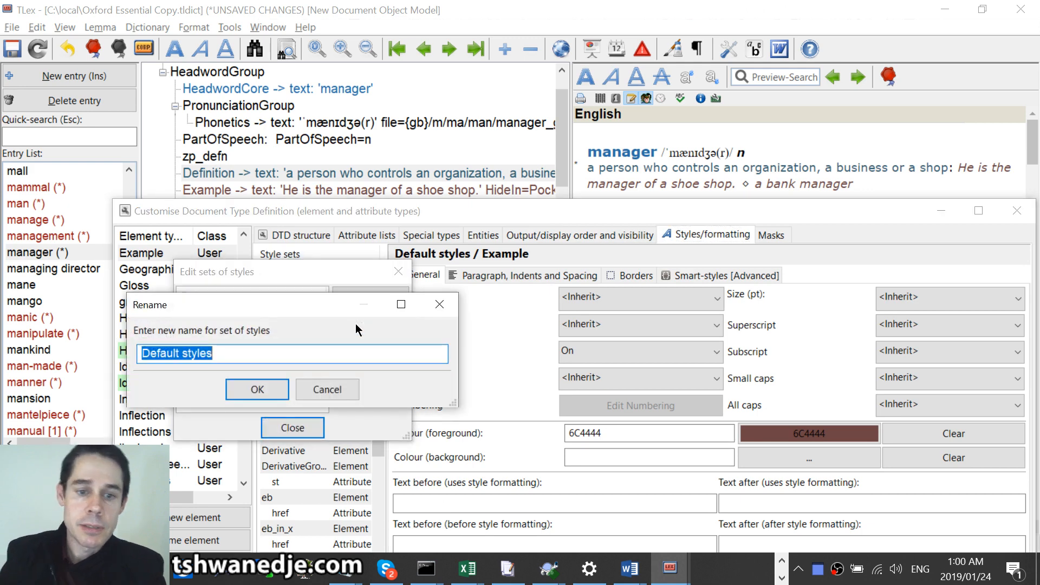
key("Escape")
left_click_drag(305, 281, 390, 283)
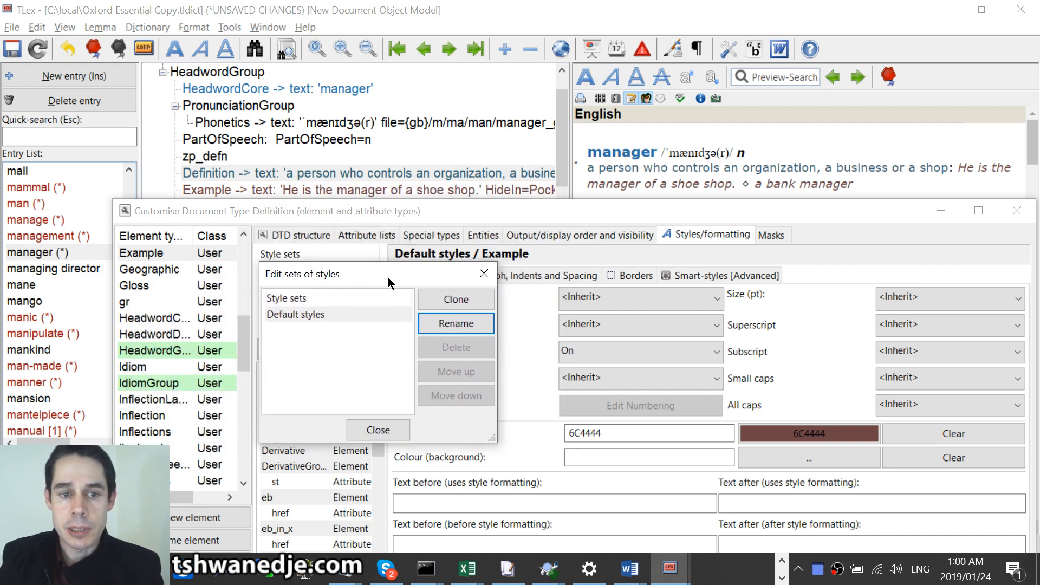
left_click(313, 316)
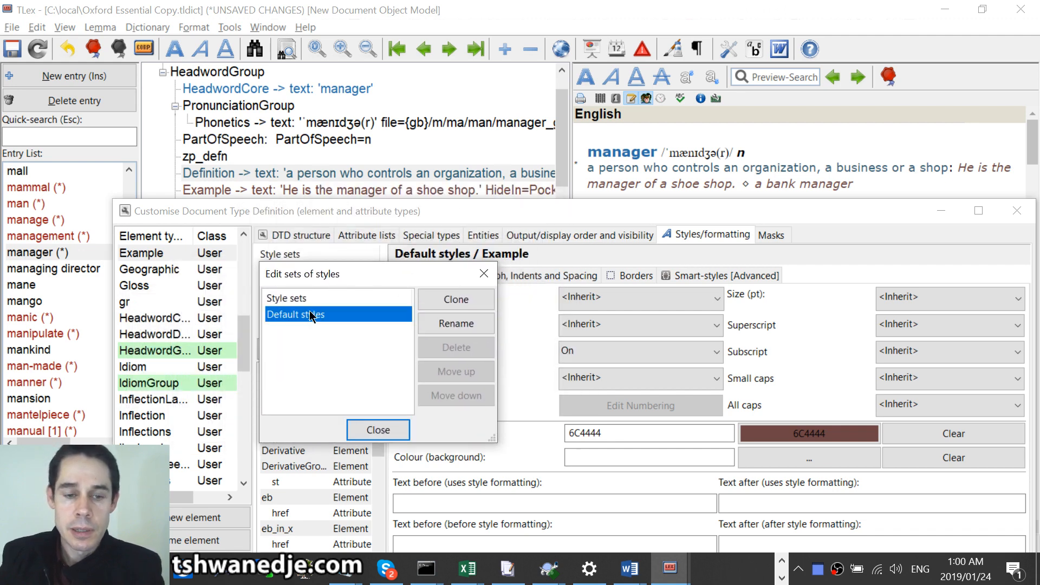
left_click(464, 325)
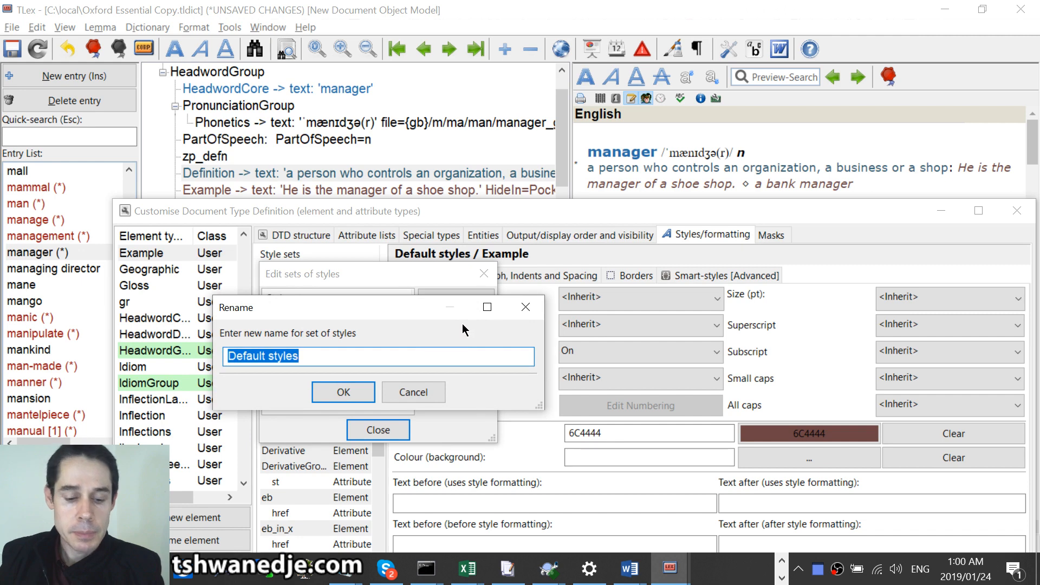
type("Full")
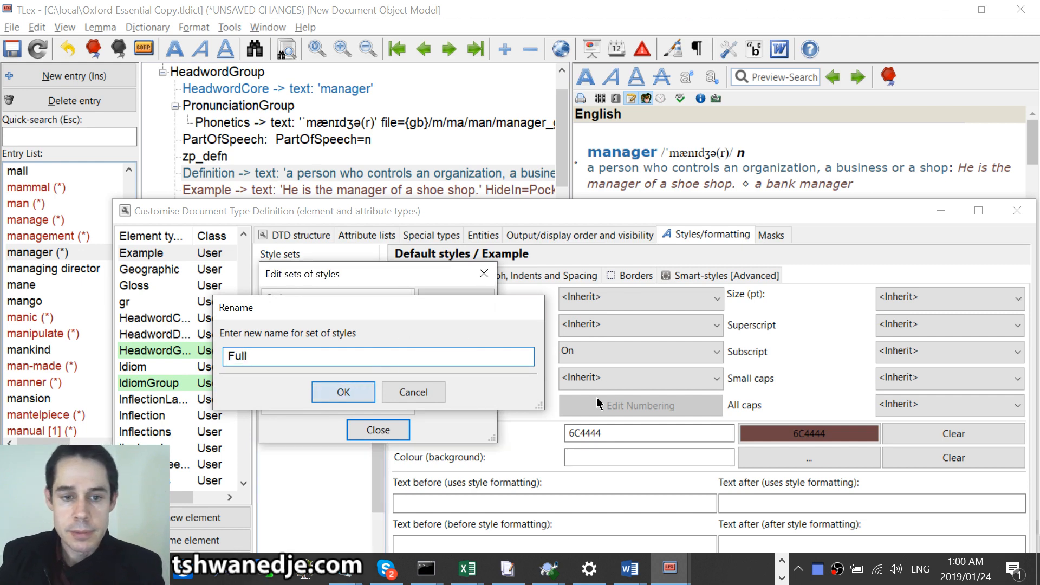
key("Return")
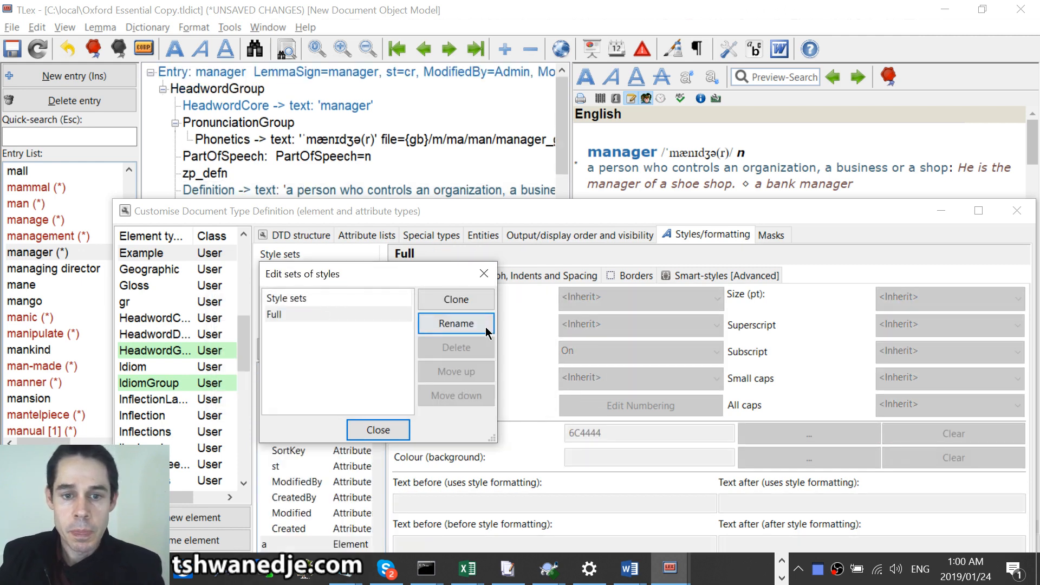
- Clone the Full style set under the name Pocket and close the style set editor
left_click(473, 301)
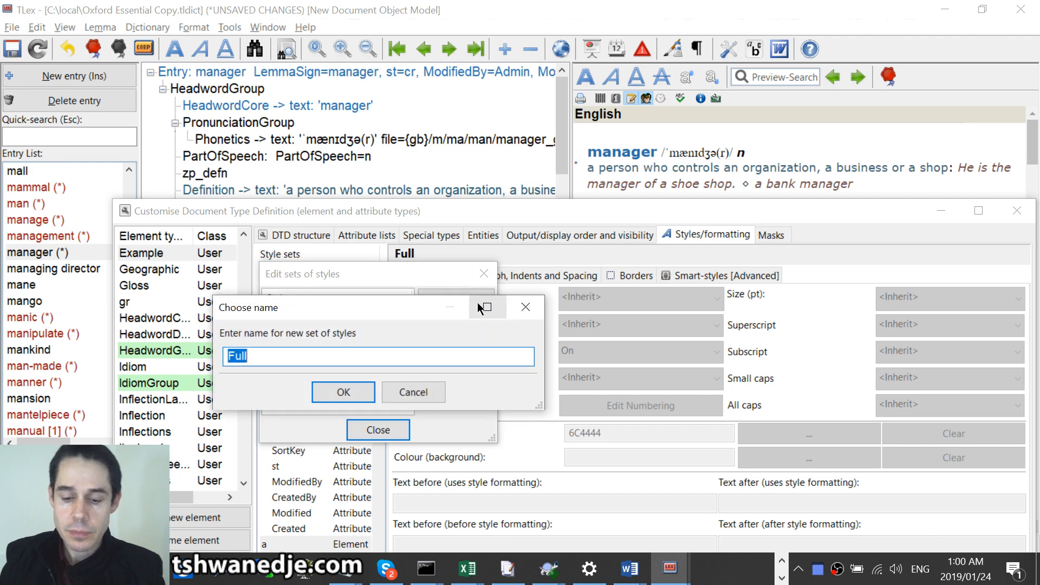
type("Pocket")
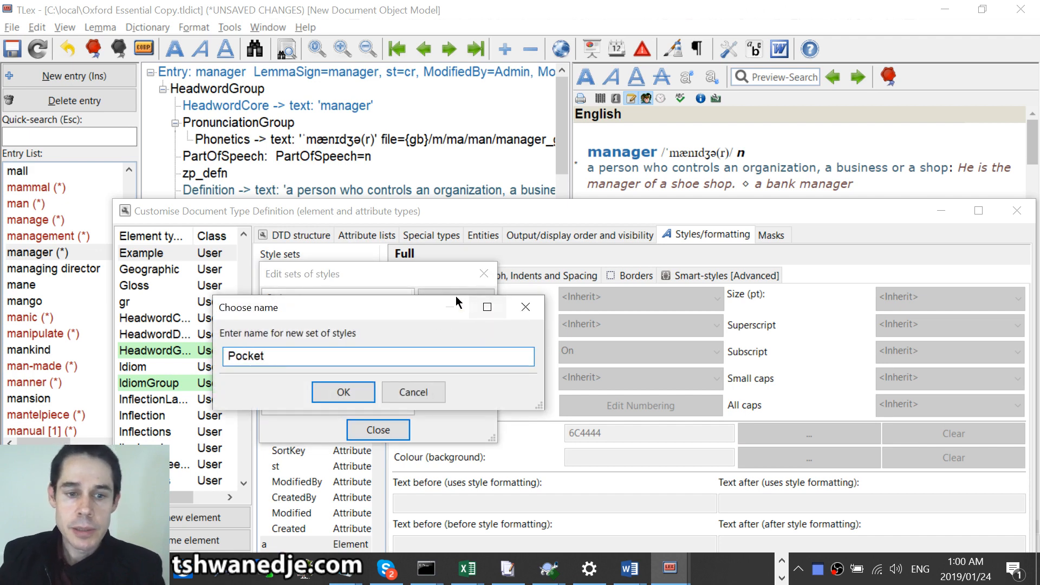
left_click(417, 393)
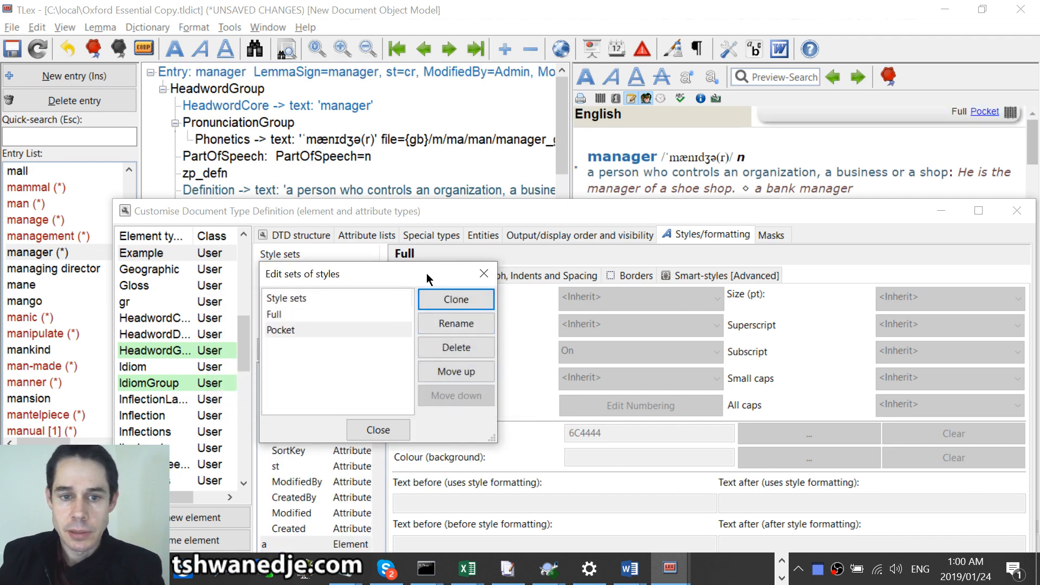
left_click_drag(412, 276, 281, 120)
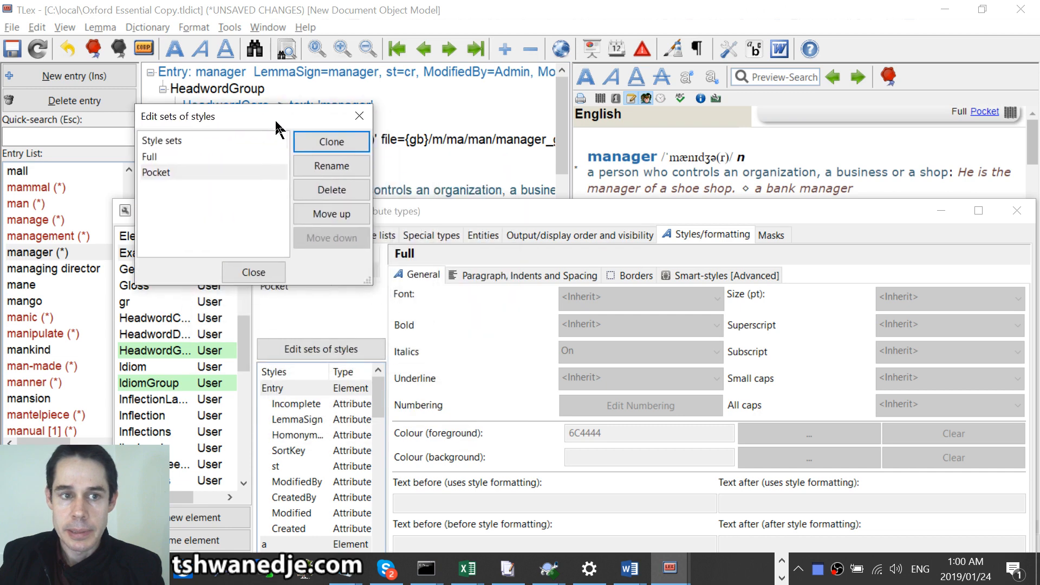
left_click(265, 272)
- Compare the HideIn visibility setting of the Example element between the Full and Pocket style sets
left_click(629, 235)
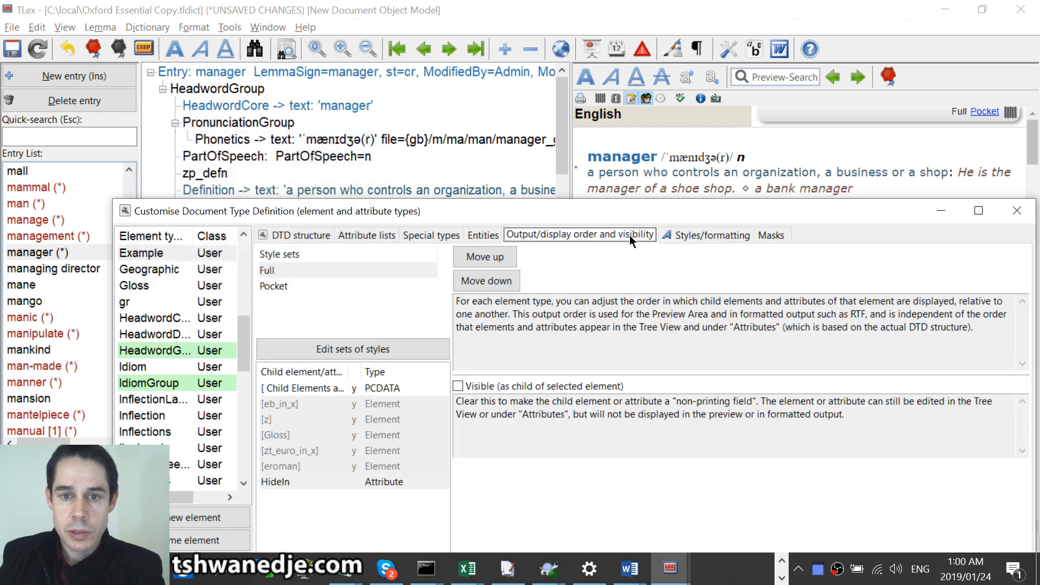
left_click_drag(460, 217, 412, 171)
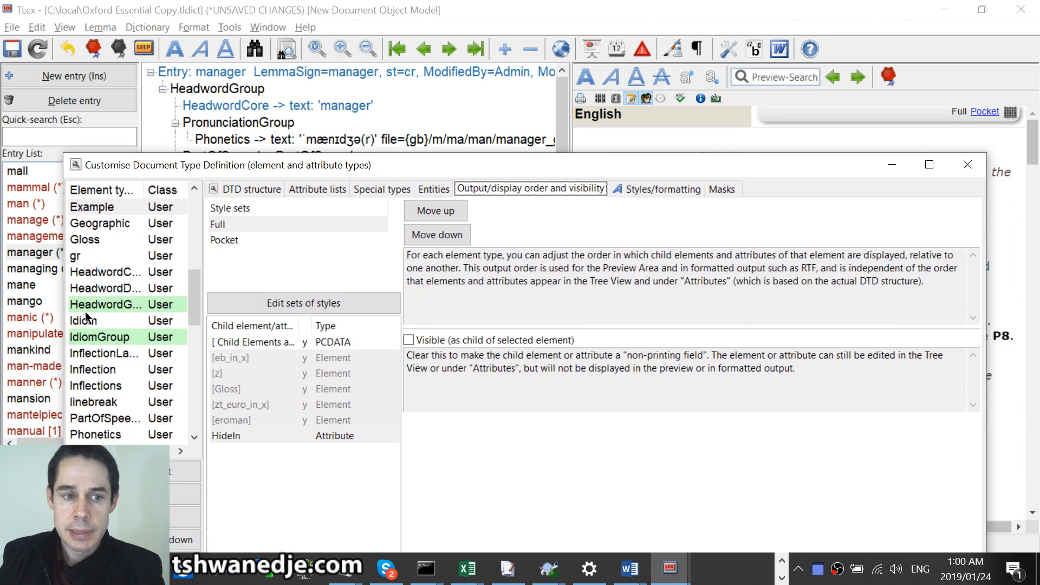
left_click(106, 208)
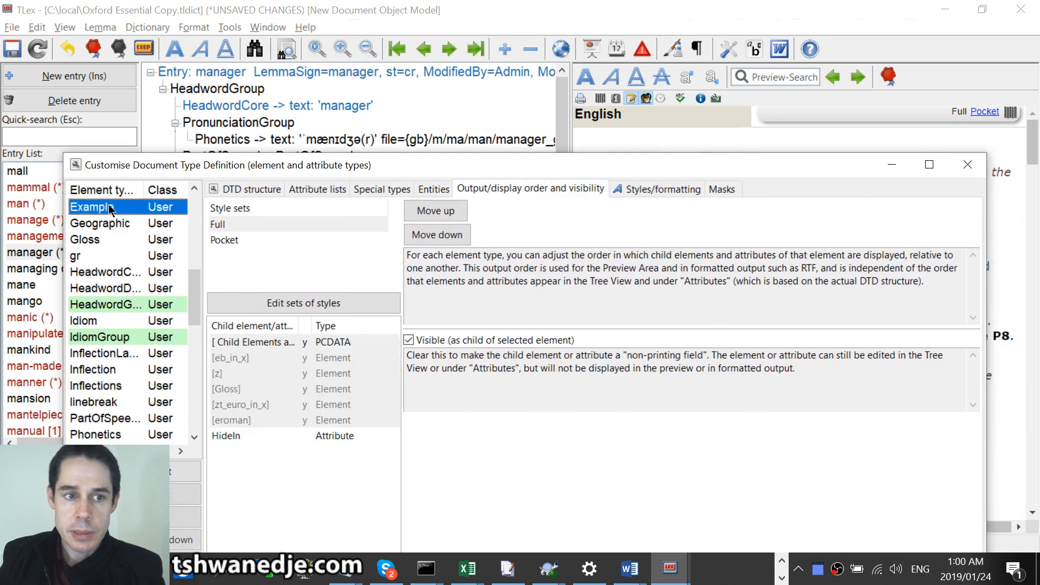
left_click(244, 438)
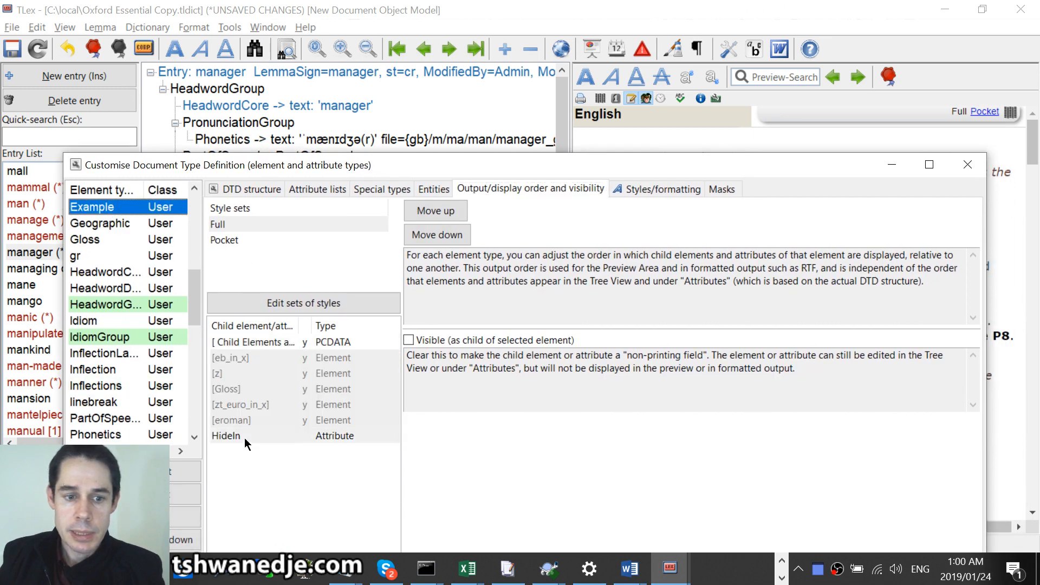
left_click(246, 224)
left_click(246, 242)
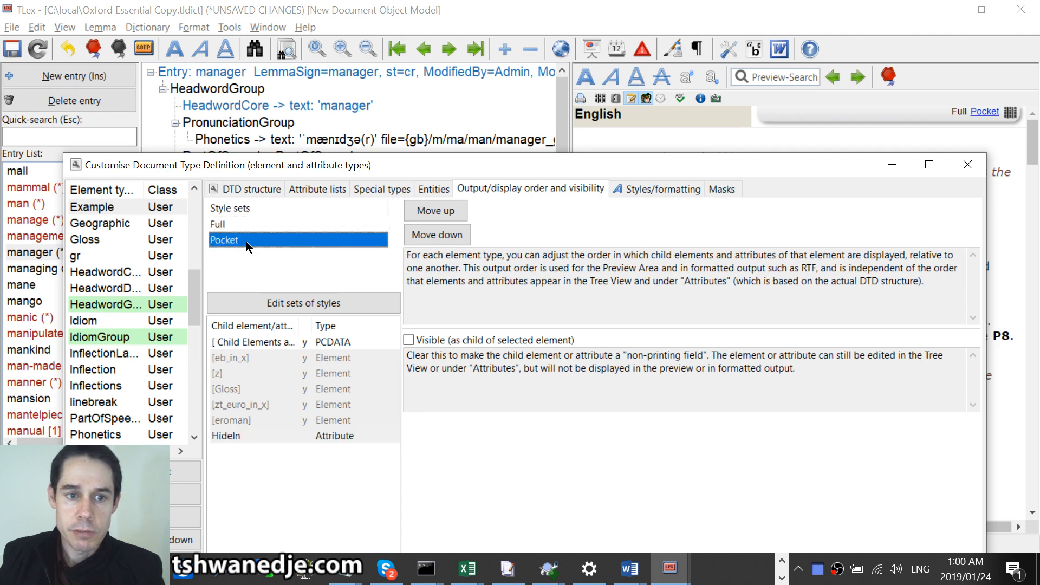
left_click(246, 228)
left_click(246, 242)
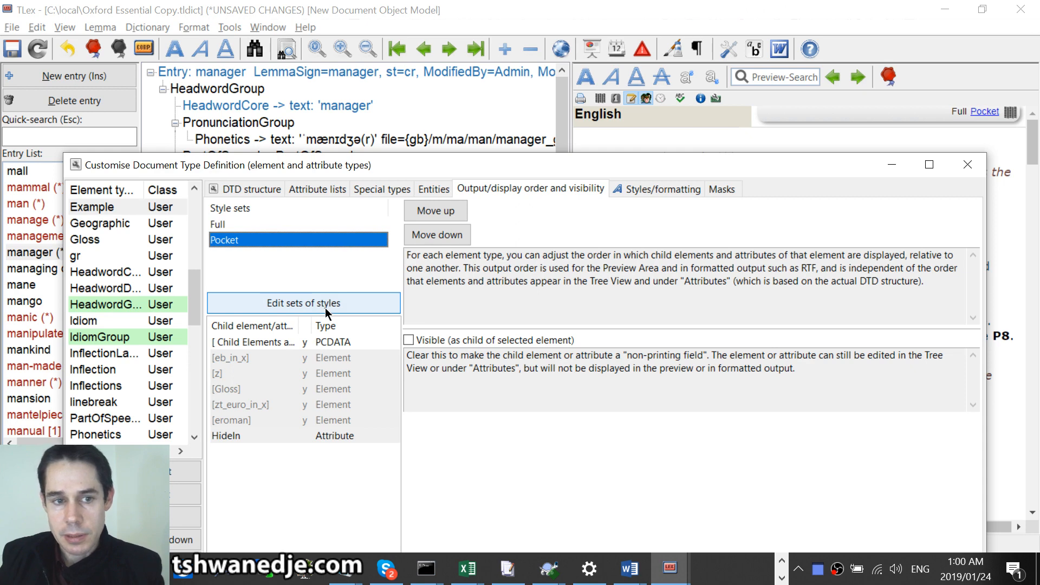
left_click(271, 437)
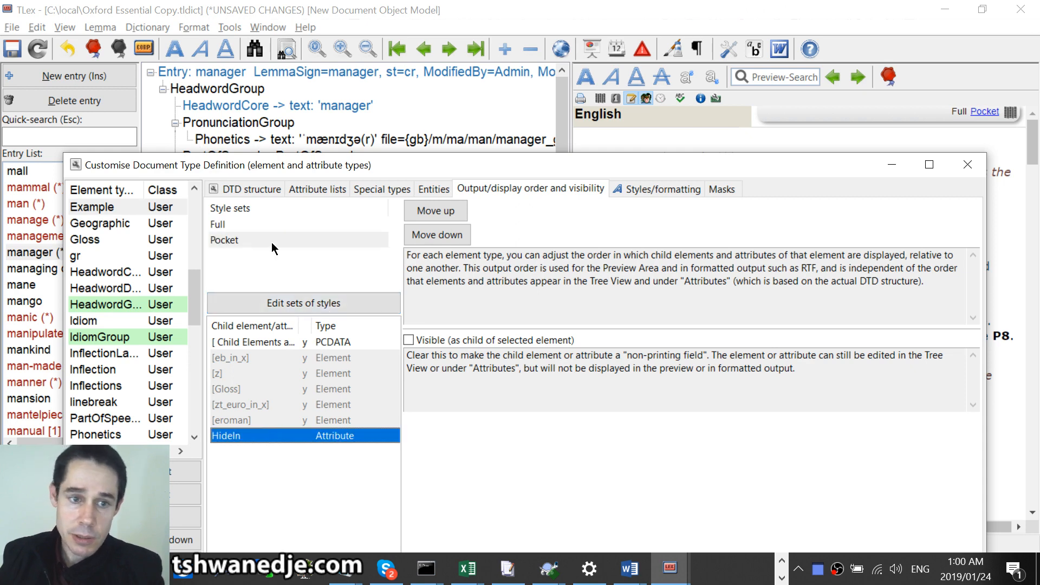
left_click(235, 241)
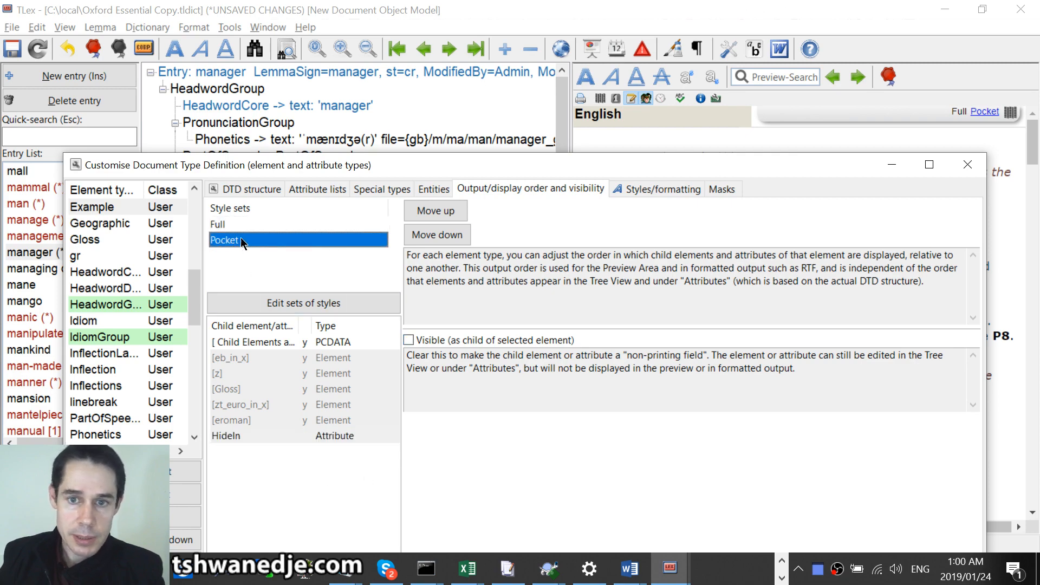
- Close the Document Type Definition settings and switch the entry preview to the Pocket style set
left_click_drag(672, 168, 698, 200)
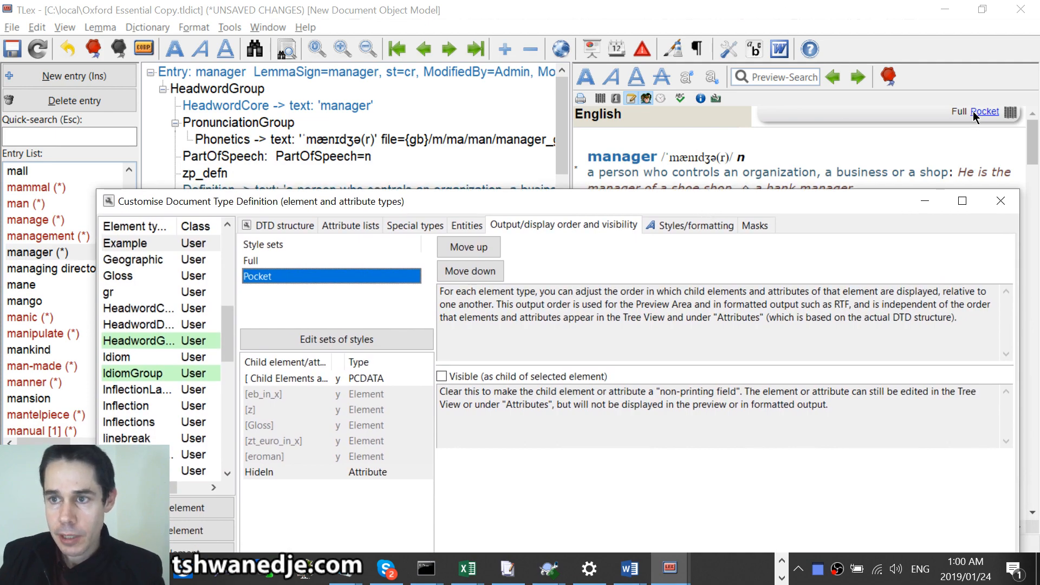
left_click(1001, 202)
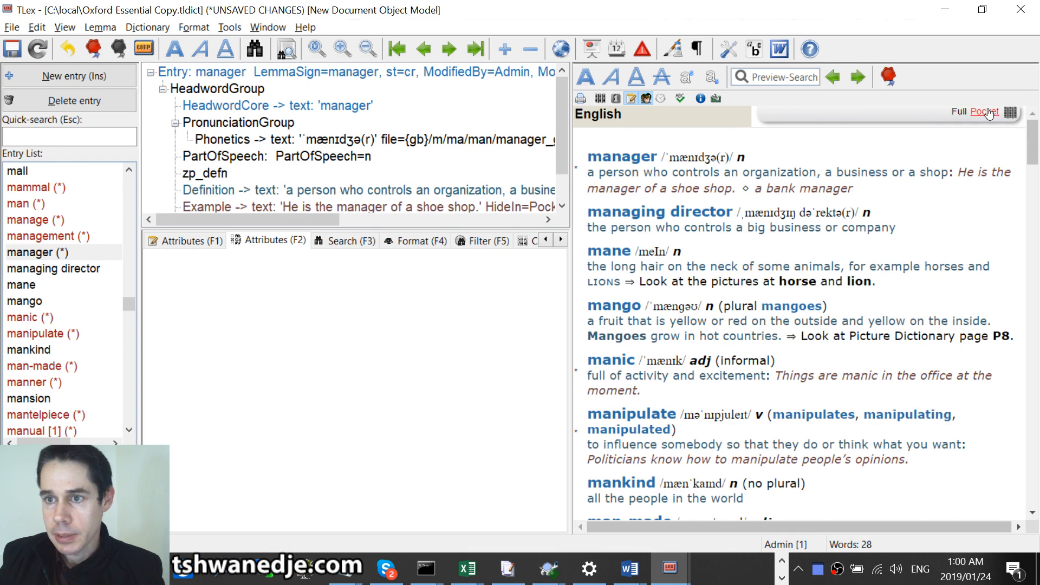
left_click(985, 112)
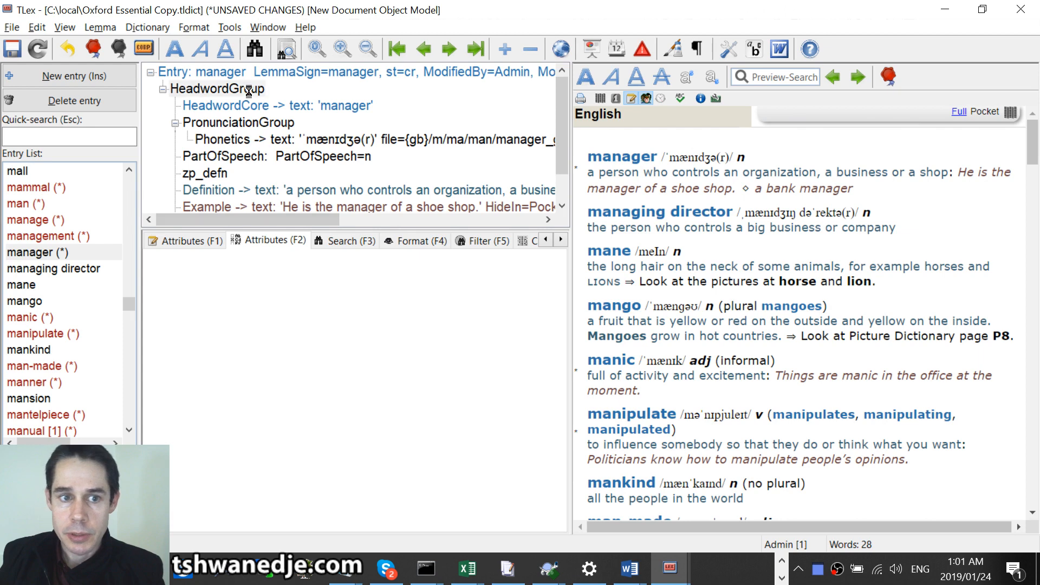
- Select the 'a bank manager' example, save the dictionary, and look at the example's Full and Pocket HideIn options
left_click(310, 208)
left_click(310, 208)
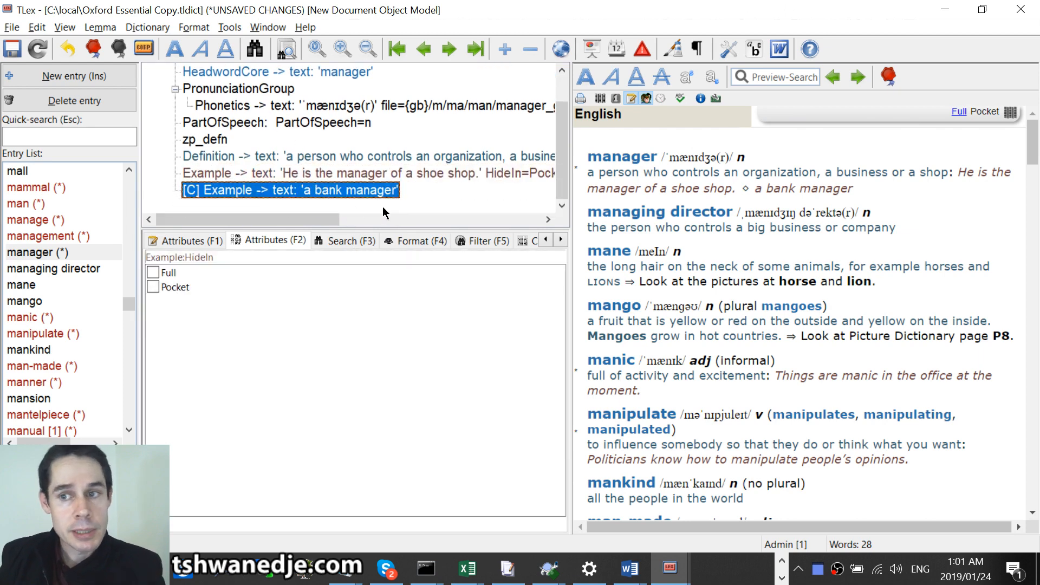
left_click(154, 288)
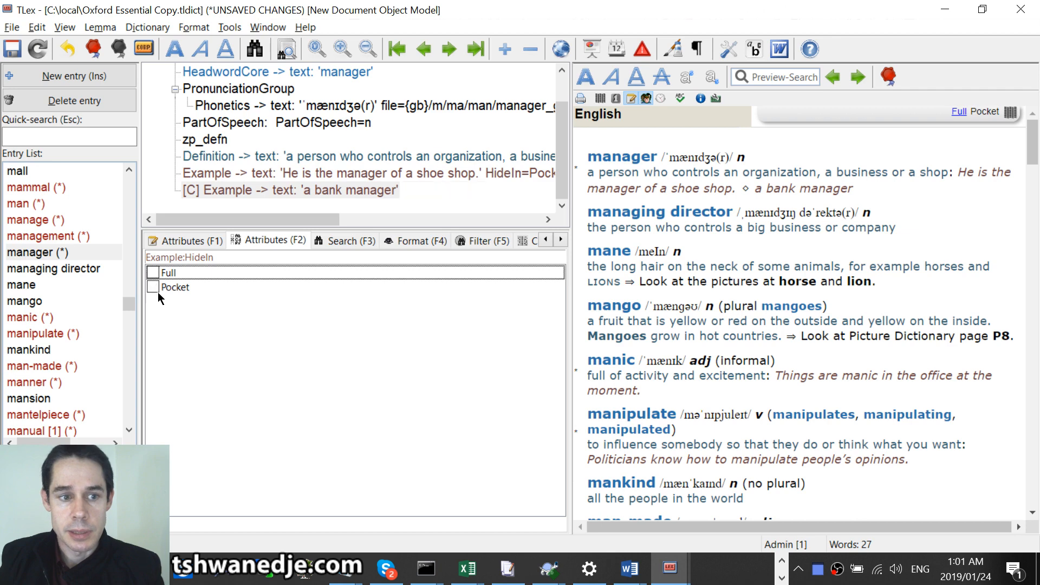
key("ctrl+s")
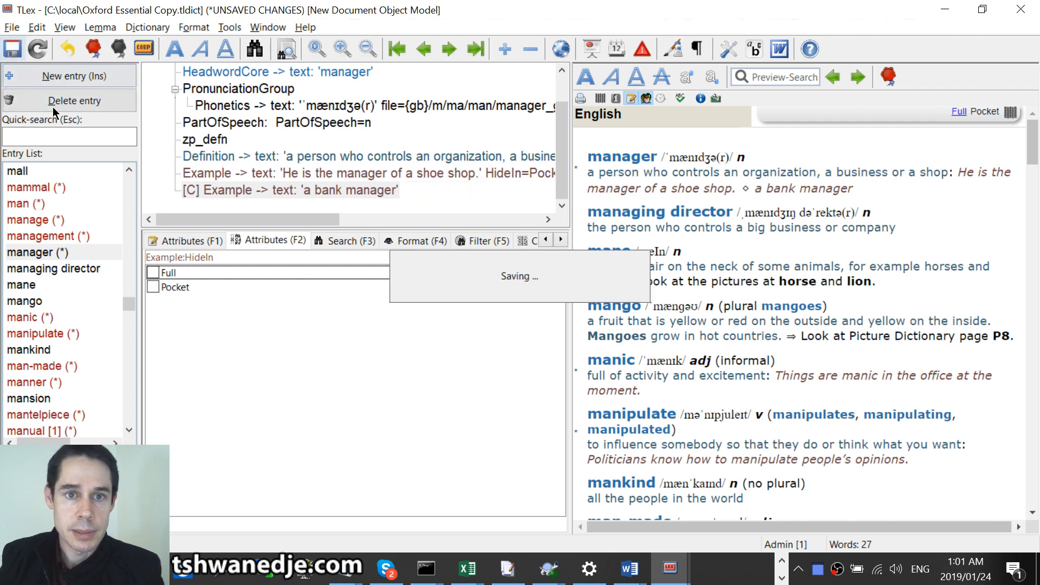
left_click(191, 272)
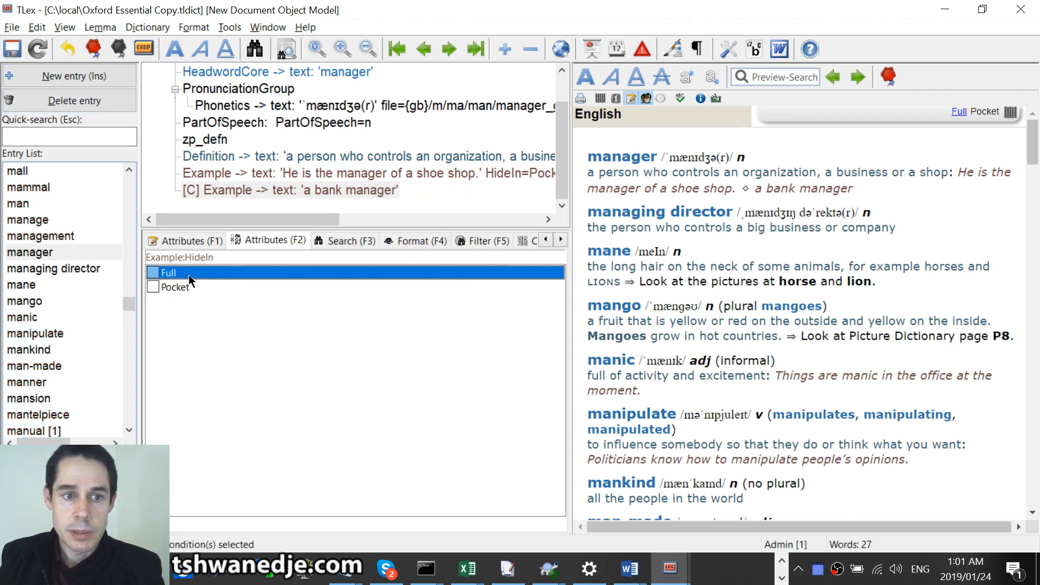
left_click(211, 287)
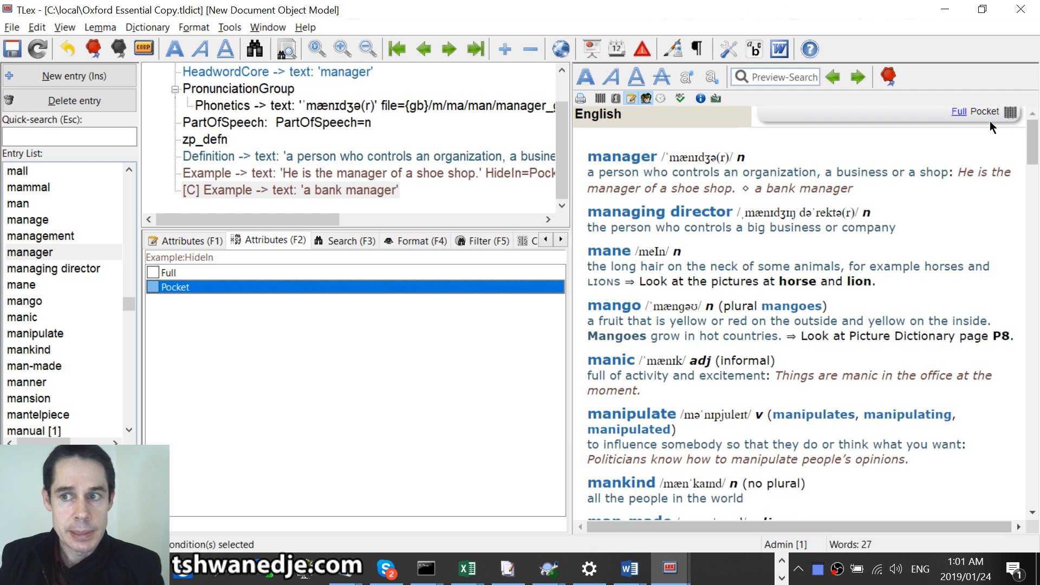
- Toggle the preview between the Full and Pocket editions to compare the manager entry, ending on Pocket
left_click(960, 114)
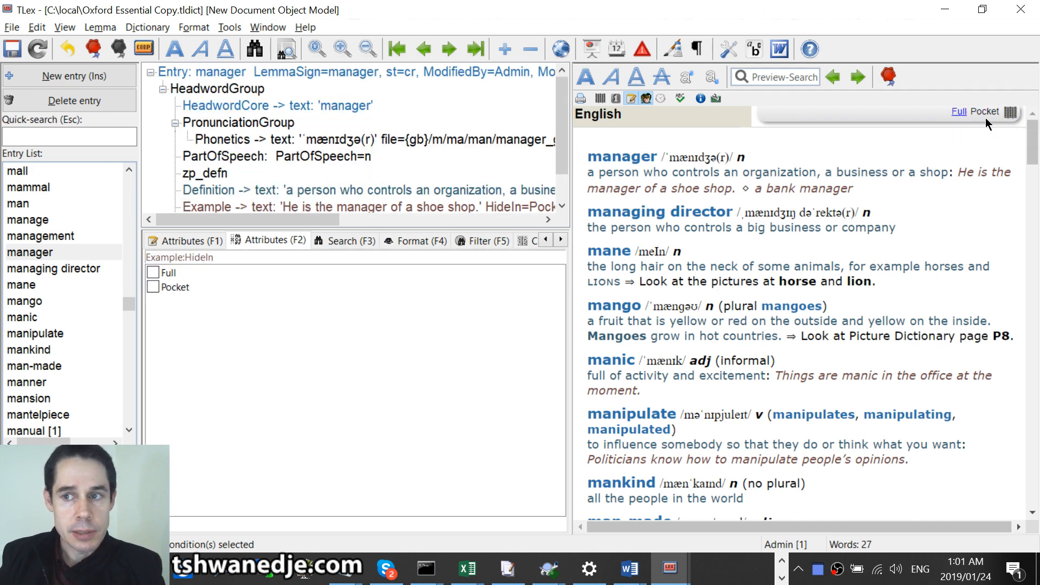
left_click(986, 112)
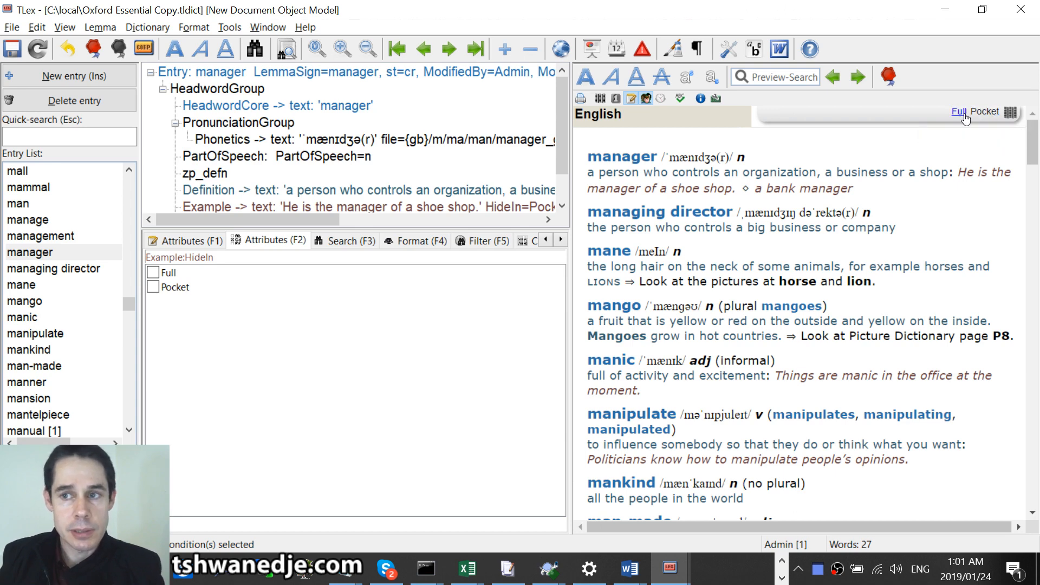
left_click(962, 112)
left_click(987, 113)
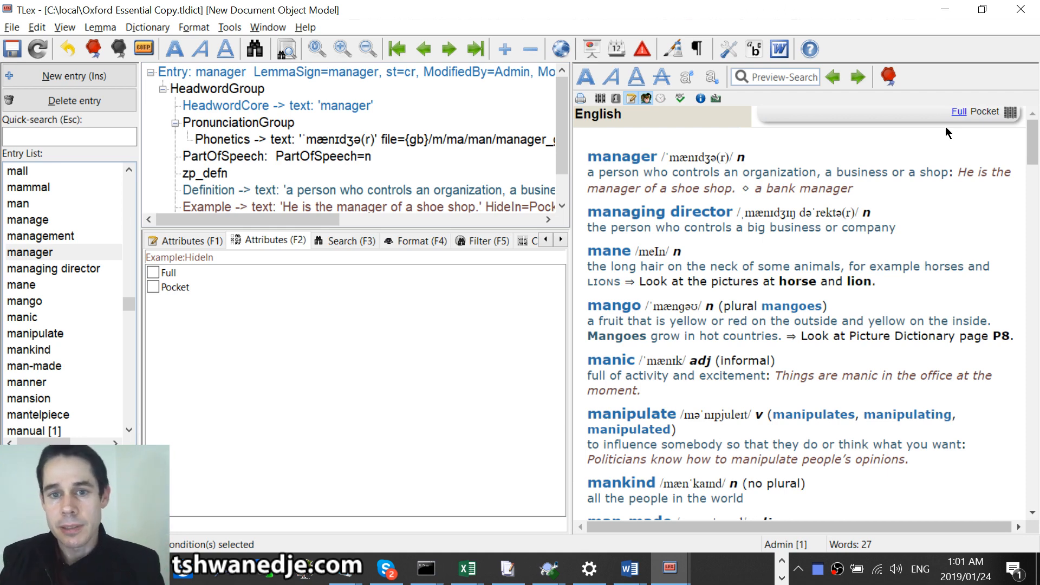
- Switch to the Multiple Editions Sample using Masks dictionary and compare the draw entry in its Full and Pocket editions
key("alt+Tab")
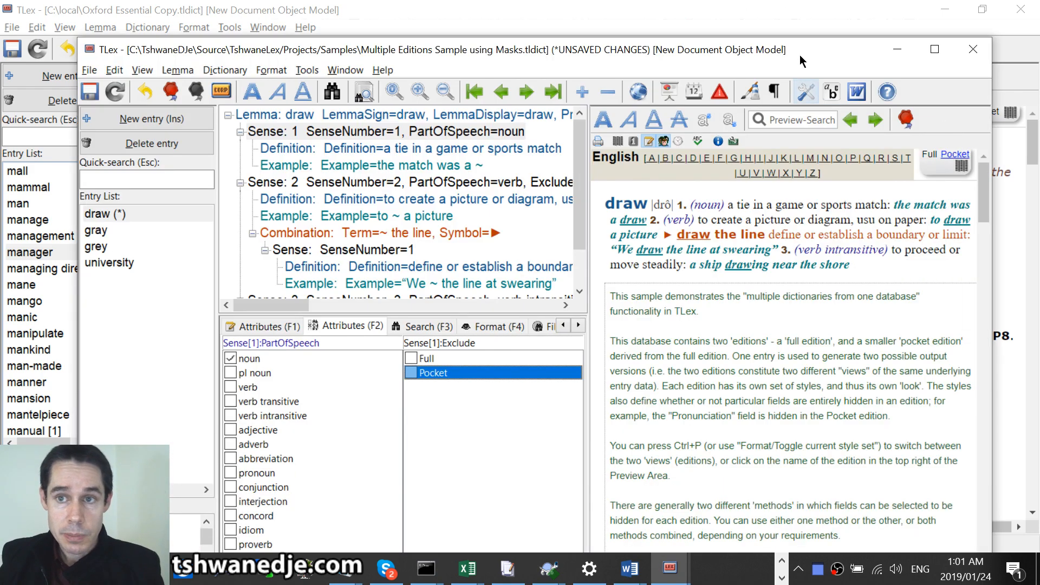
left_click(949, 156)
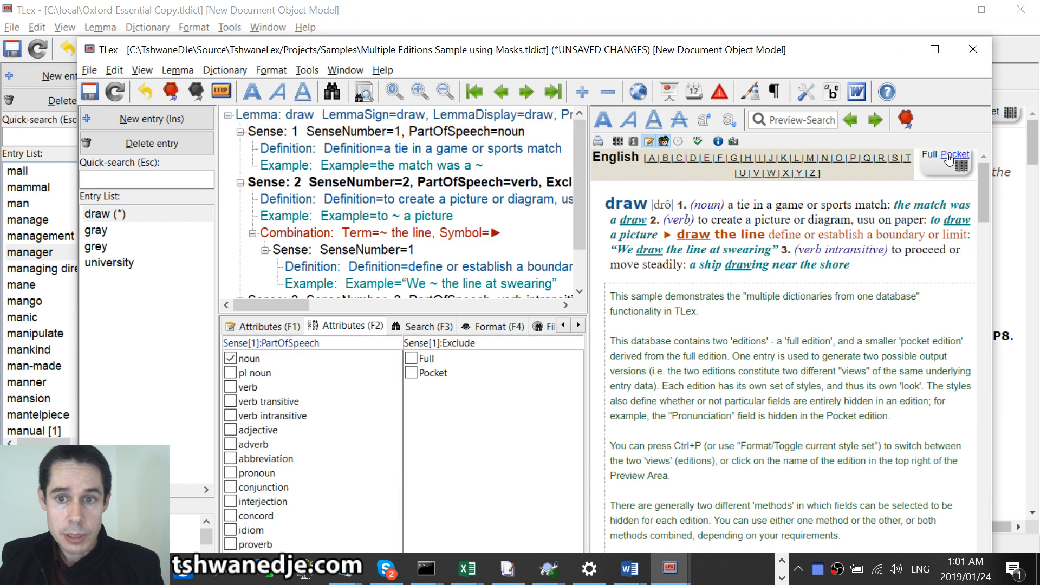
left_click(945, 155)
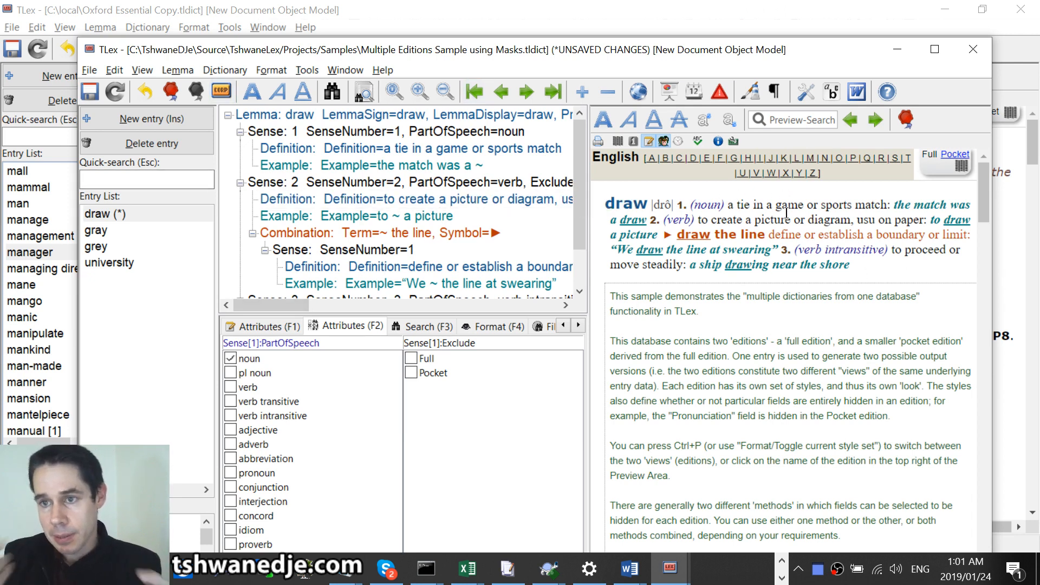
left_click(949, 158)
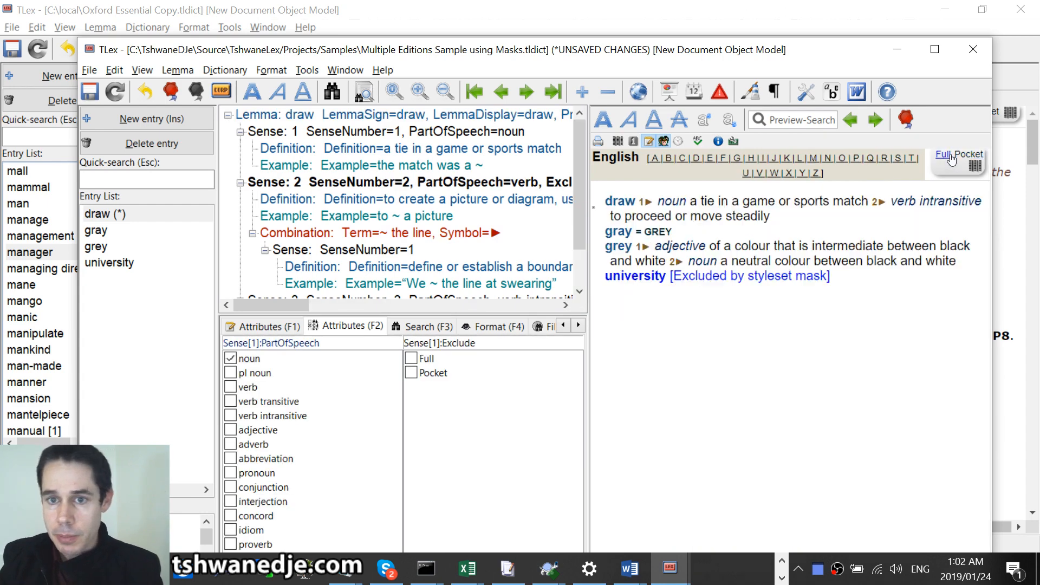
left_click(944, 155)
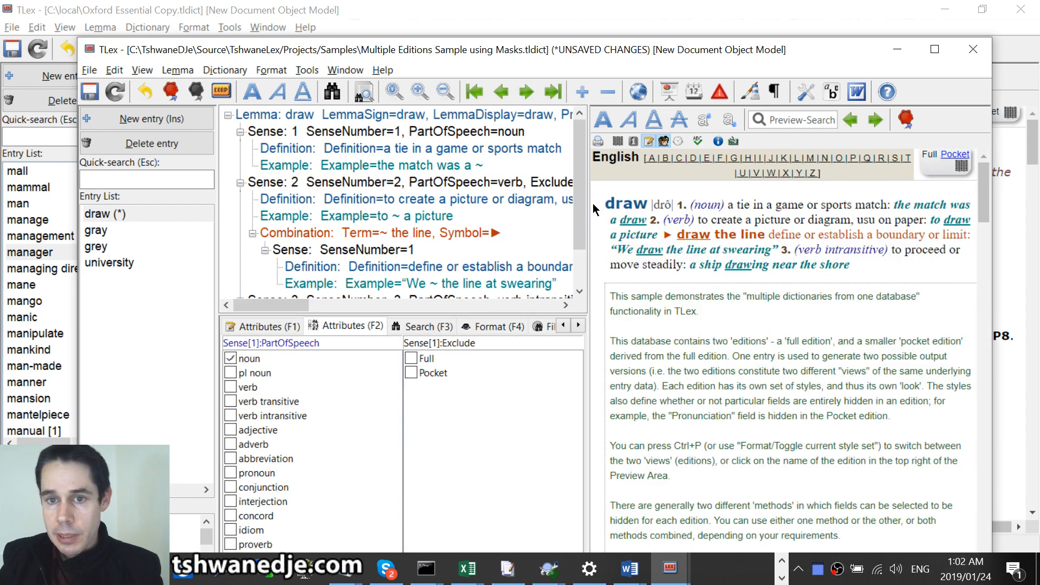
- Examine draw's full article and its pronunciation in the Full edition against the Pocket edition
mouse_move(859, 252)
left_mouse_down()
mouse_move(865, 265)
mouse_move(607, 200)
left_mouse_up()
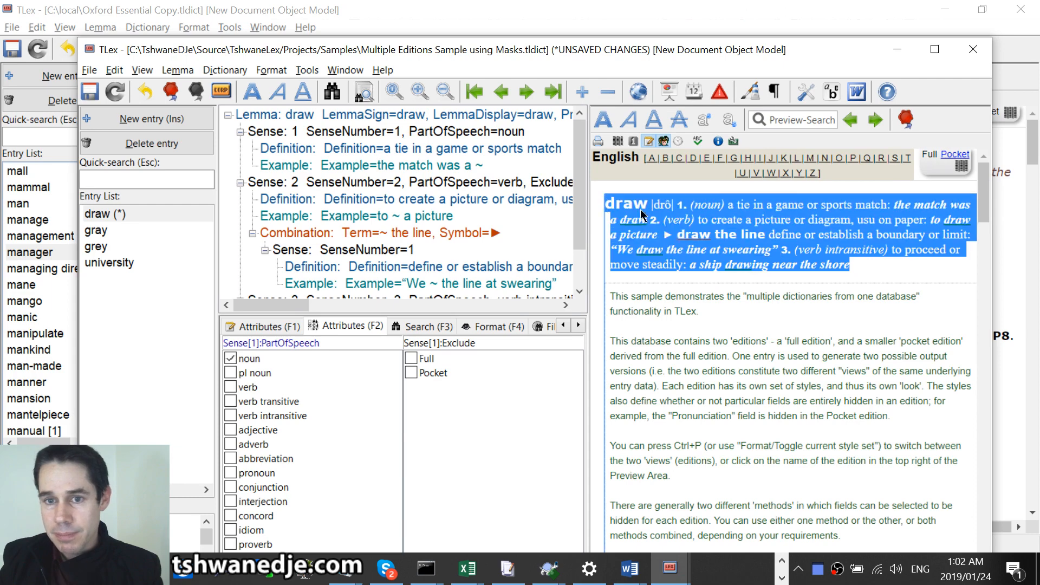
left_click(737, 193)
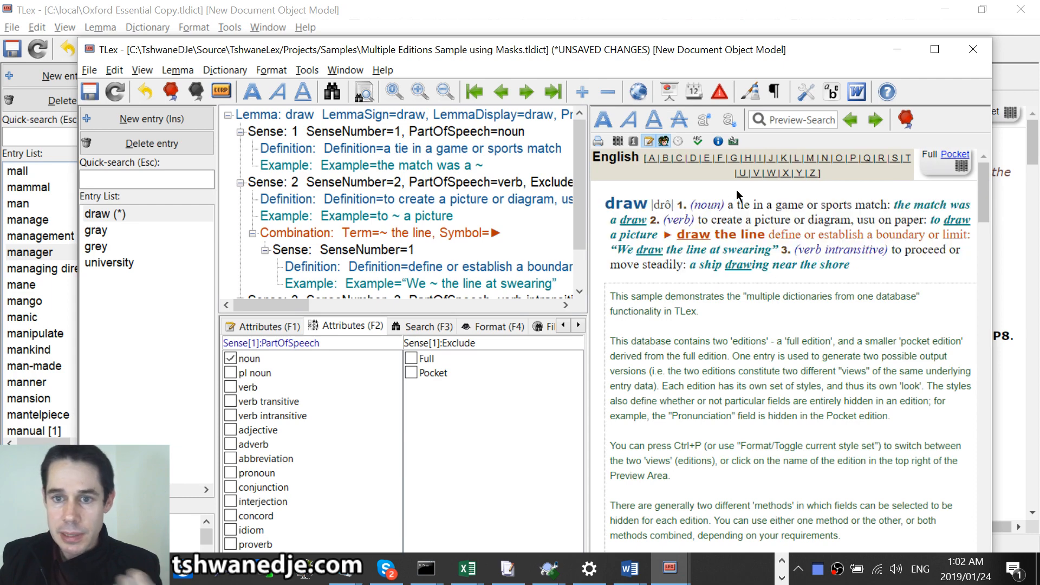
left_click(951, 154)
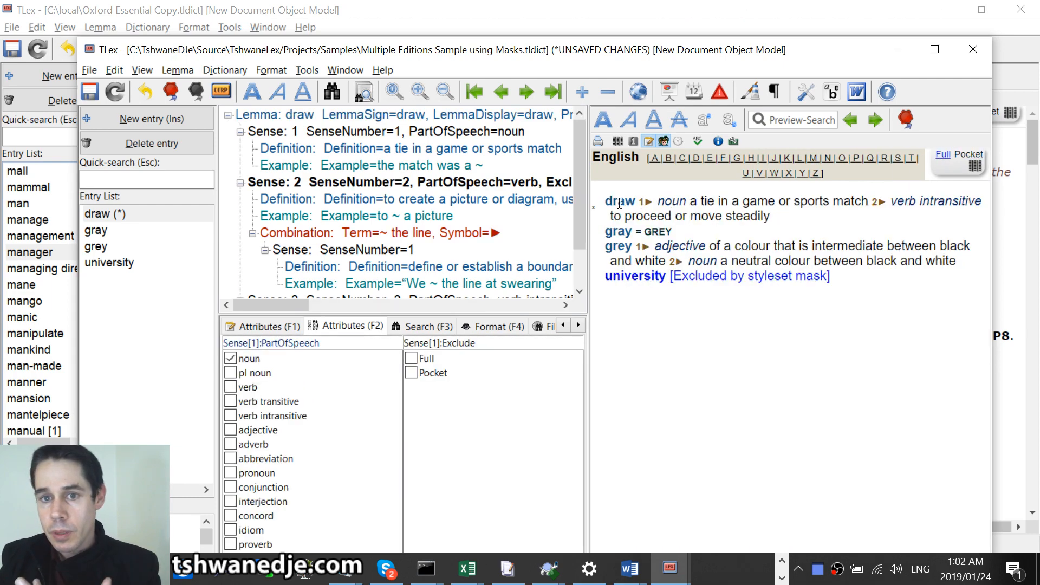
left_click(943, 156)
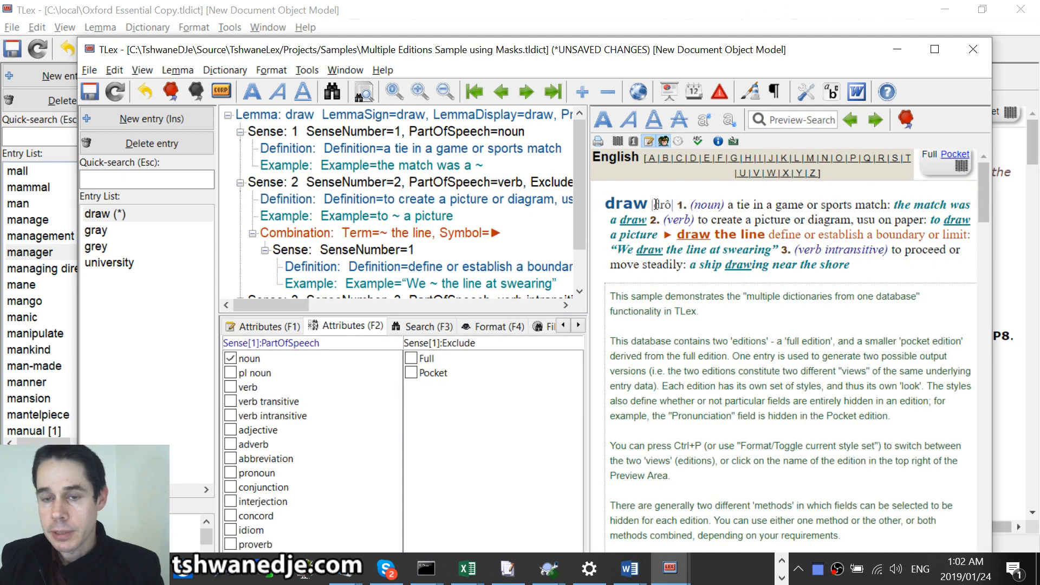
left_click_drag(650, 204, 674, 205)
left_click(663, 206)
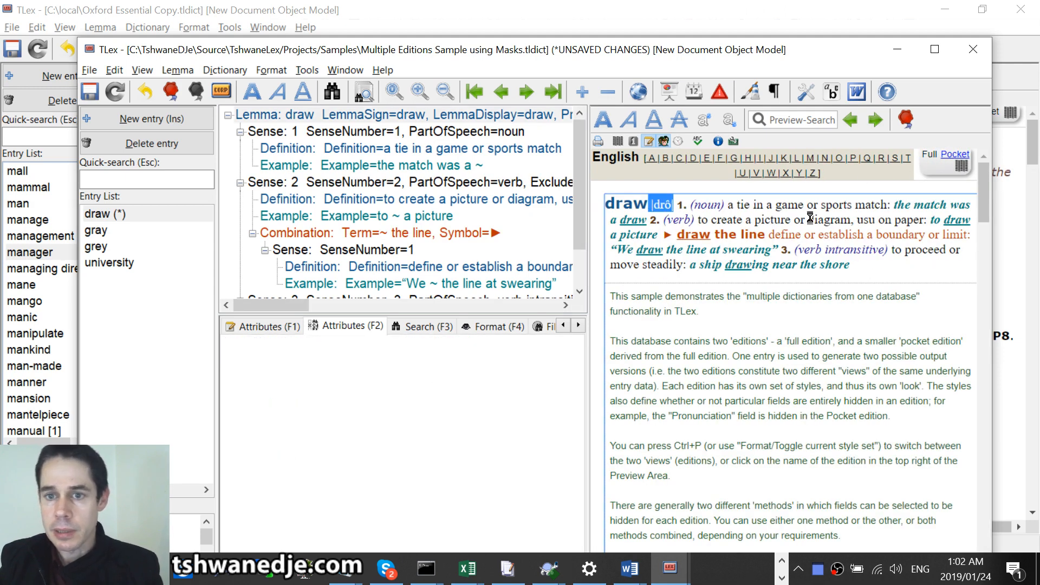
left_click(803, 205)
- Switch to the Oxford Essential Copy dictionary and open its document type definition settings
left_click(405, 12)
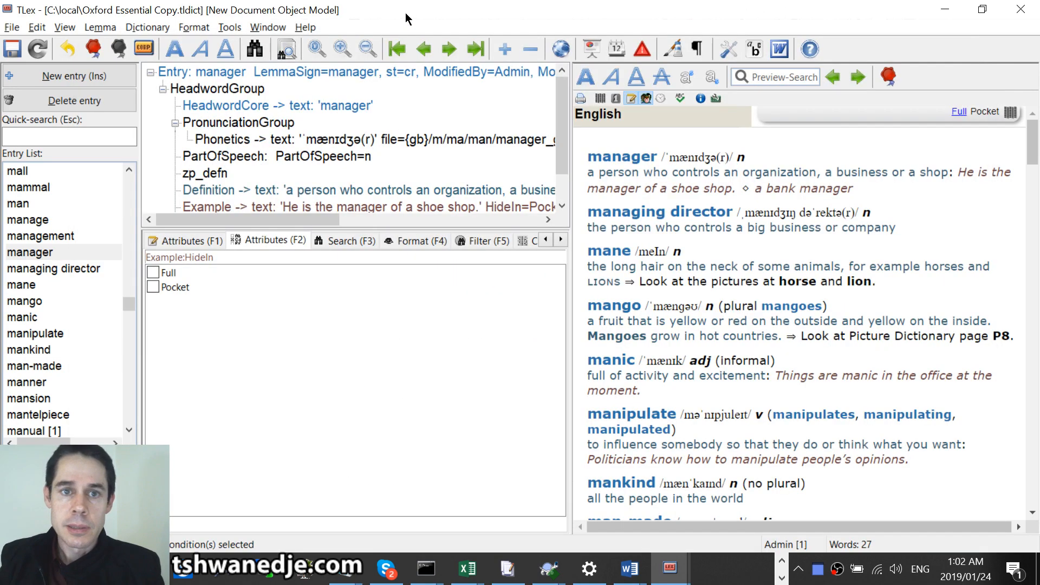
left_click(147, 27)
left_click(157, 62)
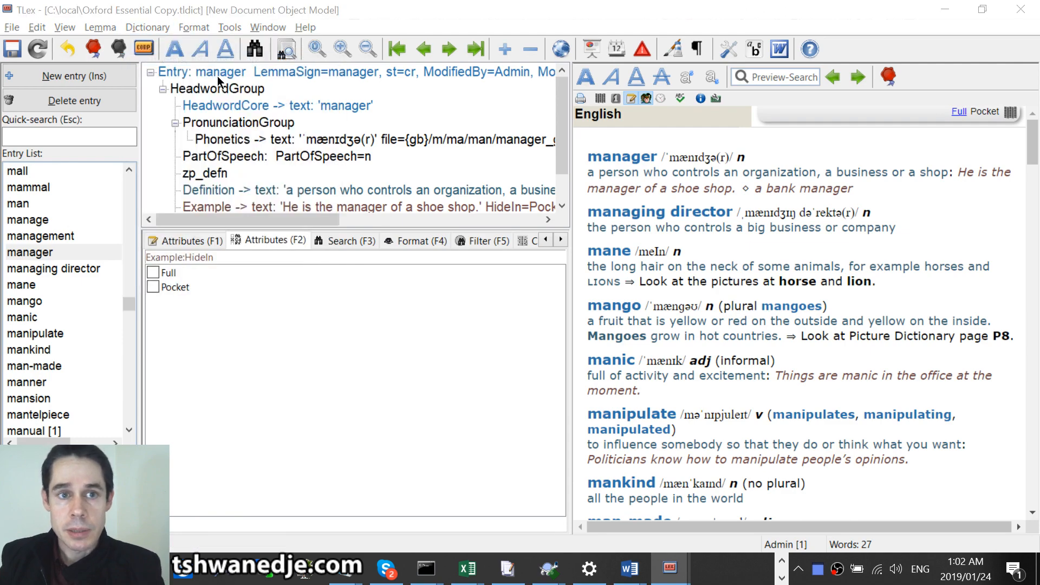
- Open the mask settings of the Multiple Editions Sample using Masks dictionary and compare its Full and Pocket style sets
key("alt+Tab")
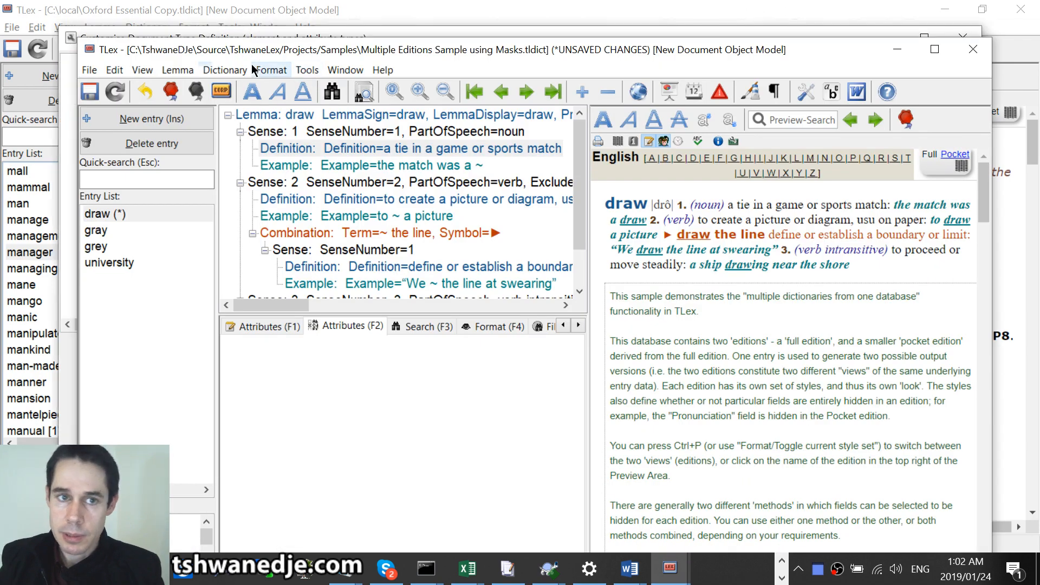
left_click(244, 70)
left_click(264, 103)
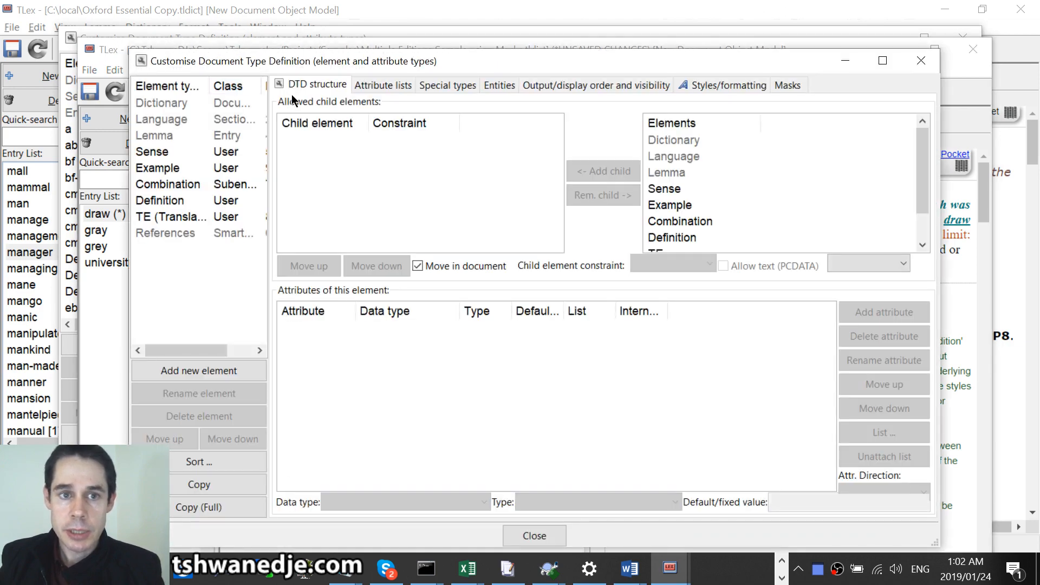
left_click(791, 86)
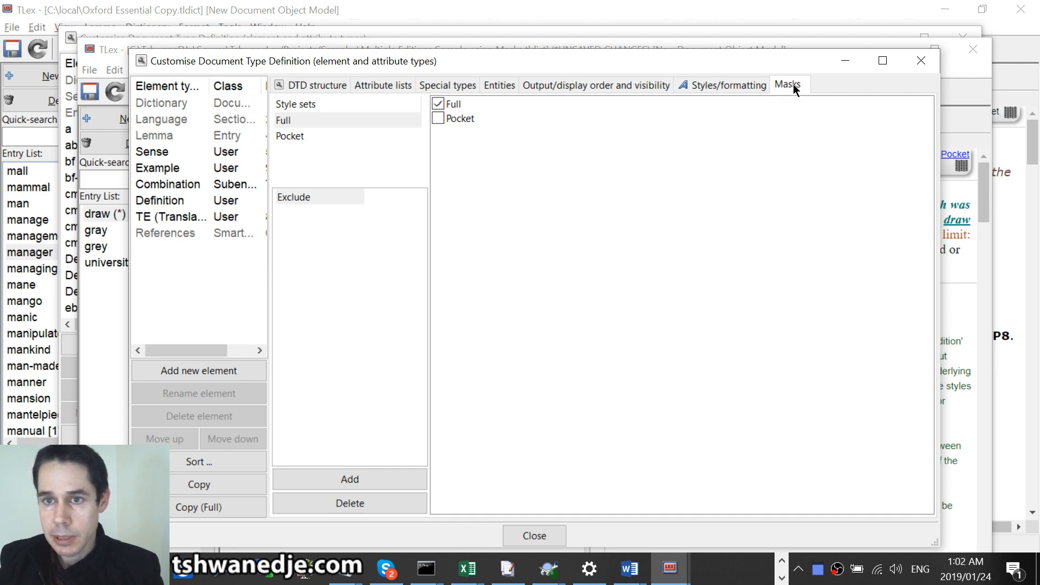
left_click(299, 121)
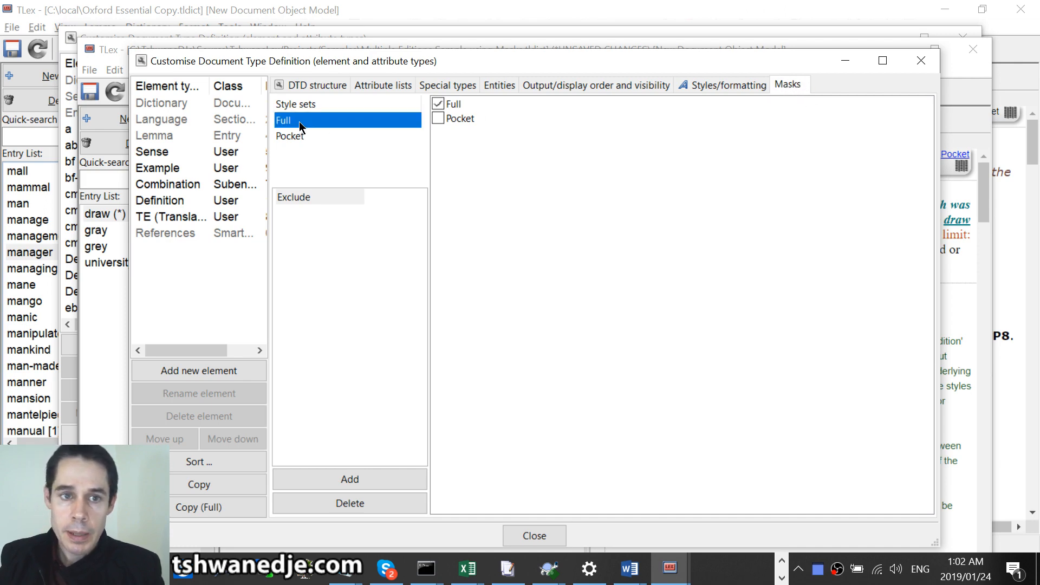
left_click(283, 135)
left_click(295, 121)
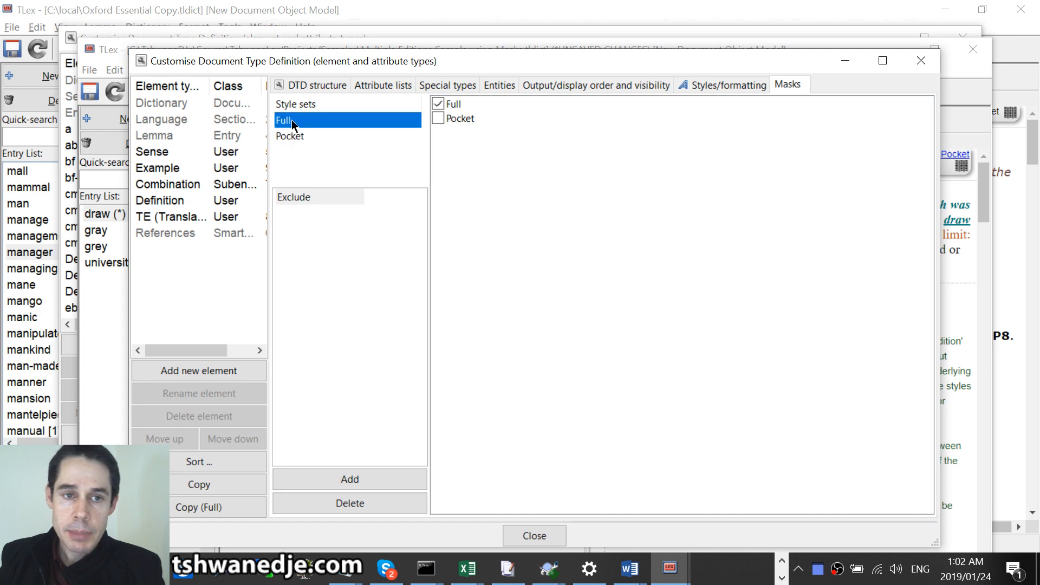
left_click(292, 136)
left_click(292, 121)
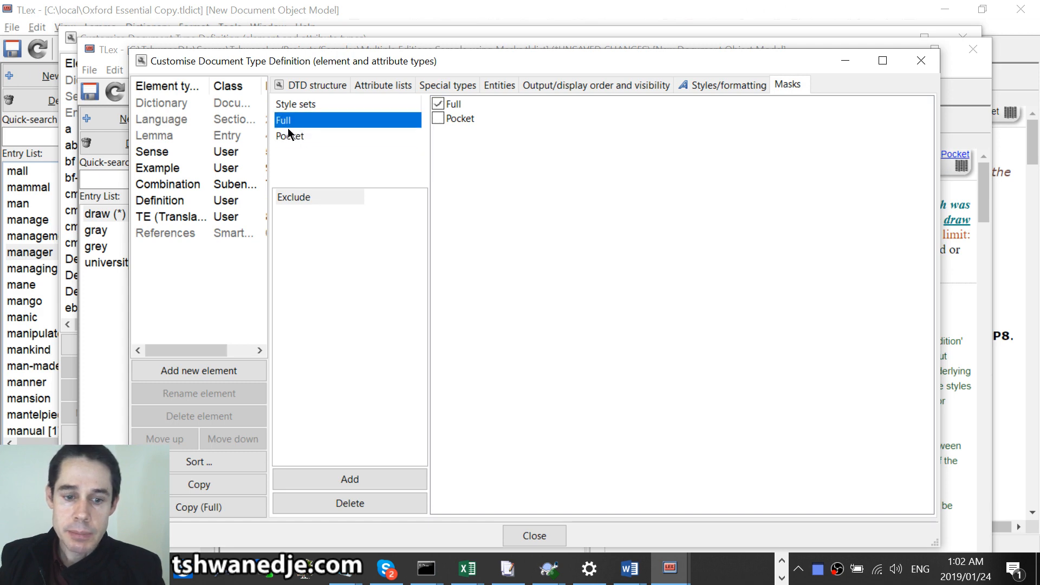
left_click(296, 137)
left_click(298, 122)
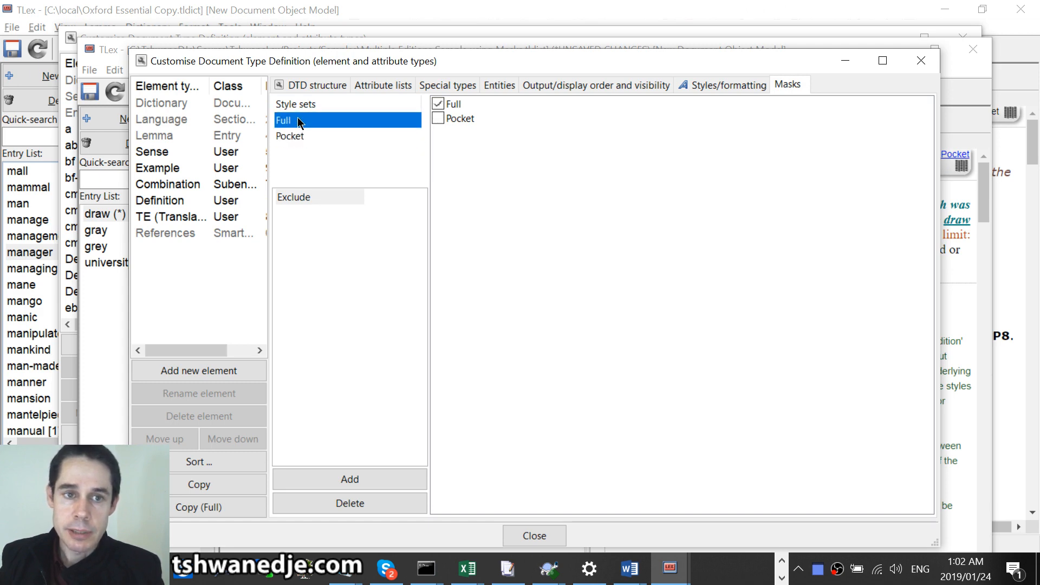
- Examine which Exclude list values are masked in the sample's Full and Pocket style sets, and close the settings
left_click(465, 103)
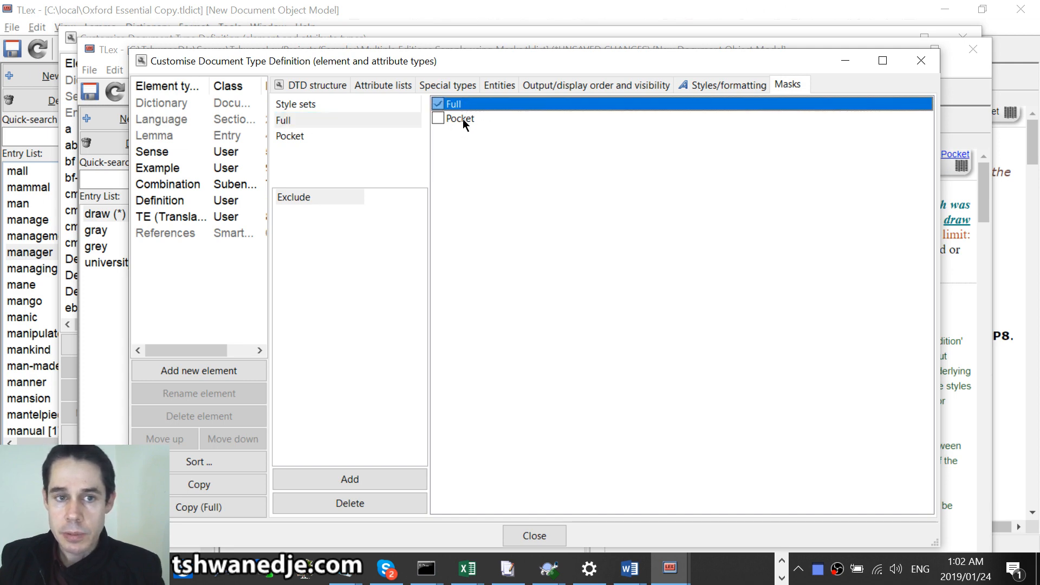
left_click(297, 120)
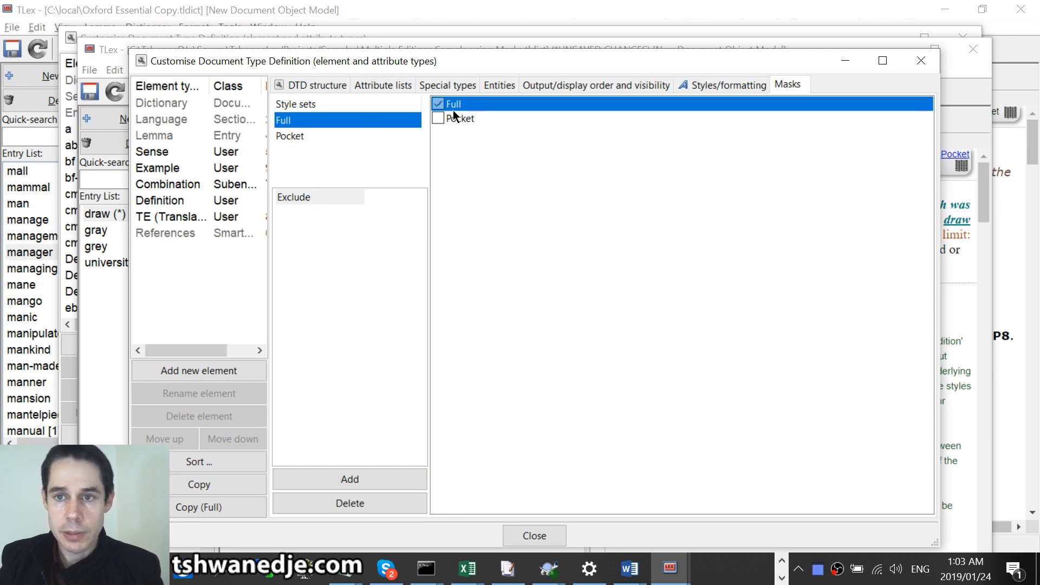
left_click(312, 136)
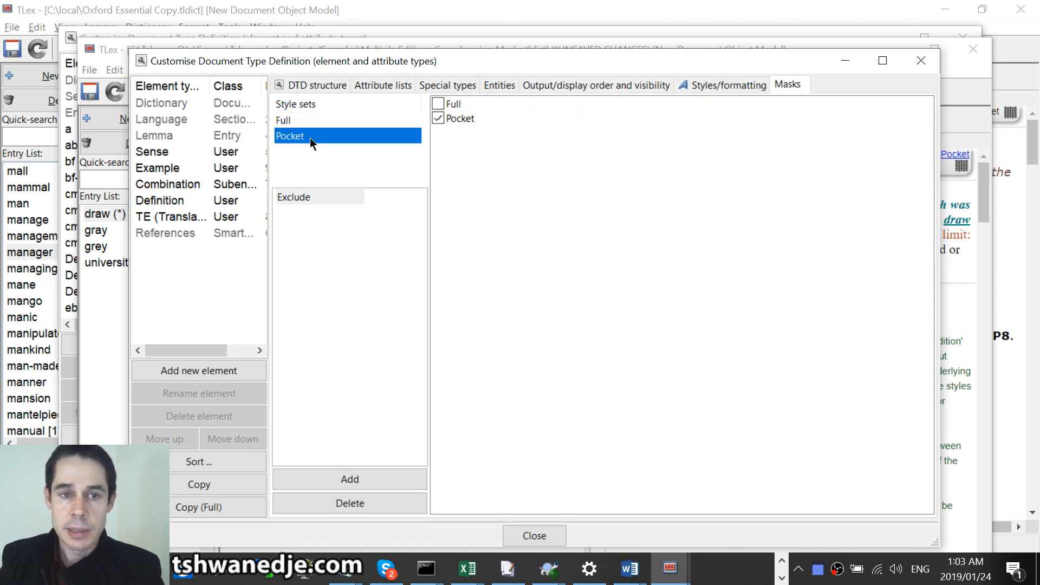
left_click(446, 120)
left_click(297, 196)
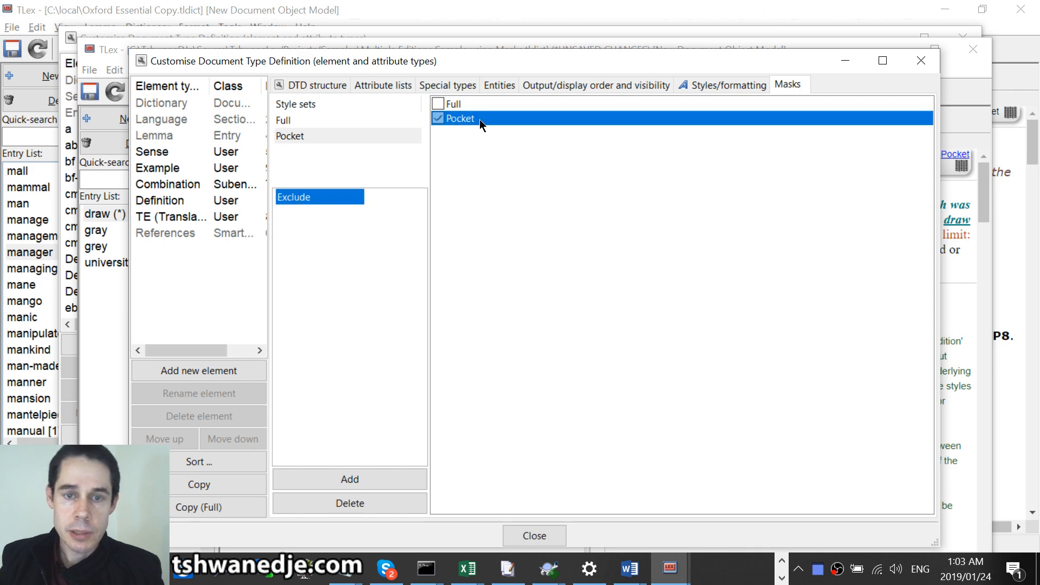
left_click(535, 536)
- In Oxford Essential Copy's mask settings, add the existing HideIn list to the Full style set
key("alt+Tab")
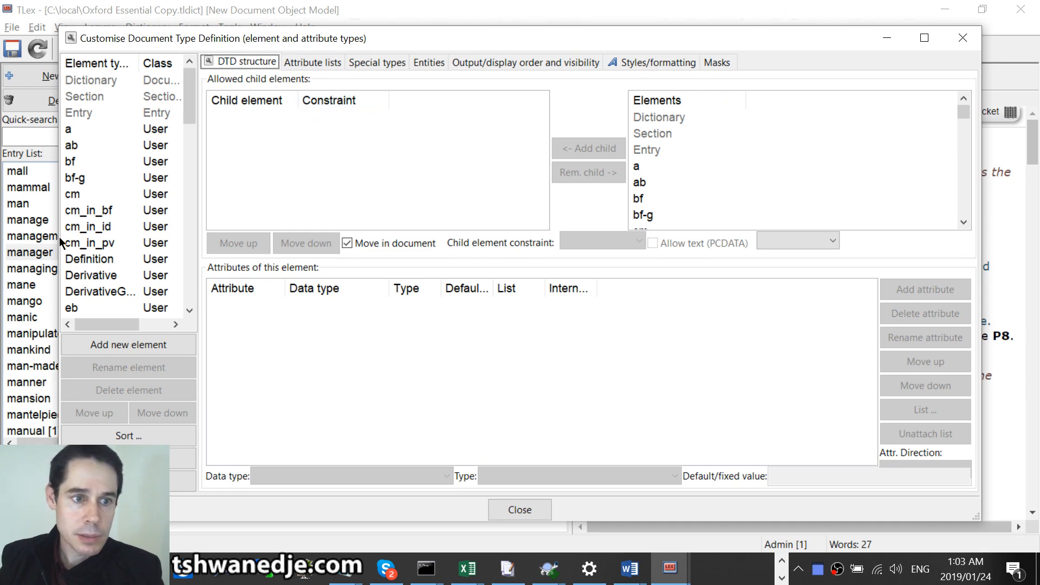
left_click(717, 62)
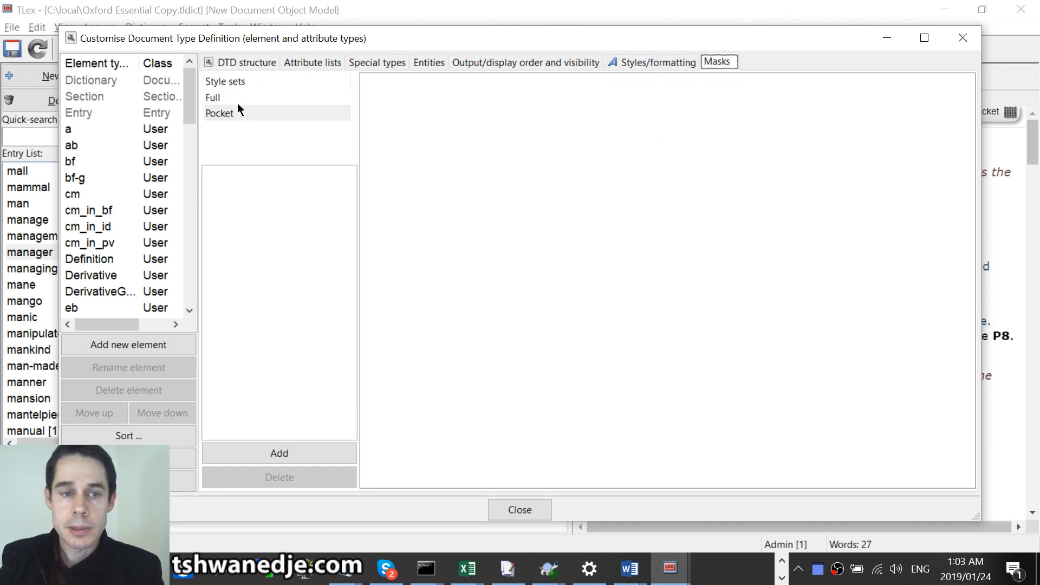
left_click(213, 98)
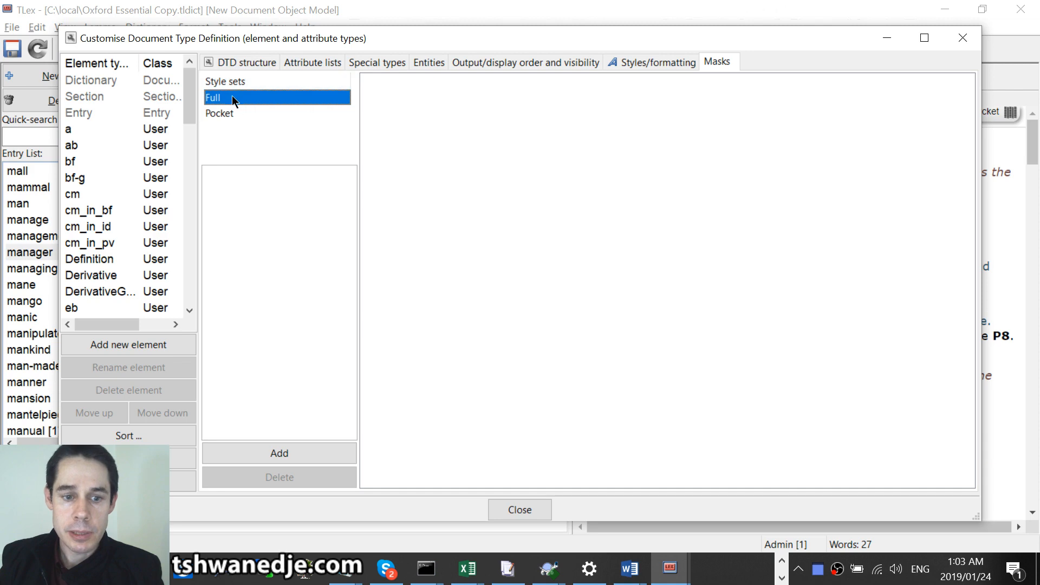
left_click(265, 462)
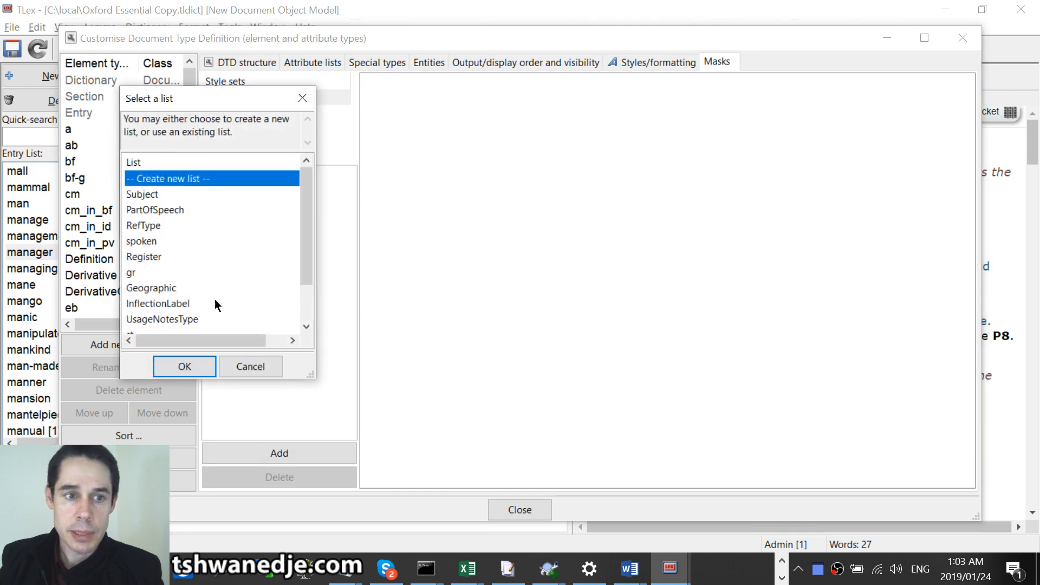
left_click_drag(210, 122, 426, 139)
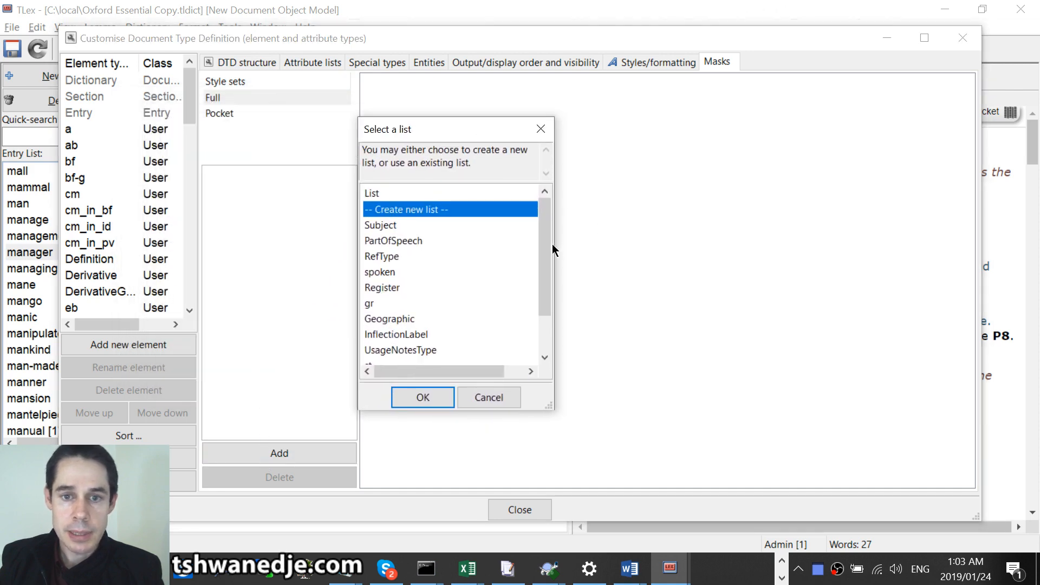
left_click_drag(548, 242, 561, 287)
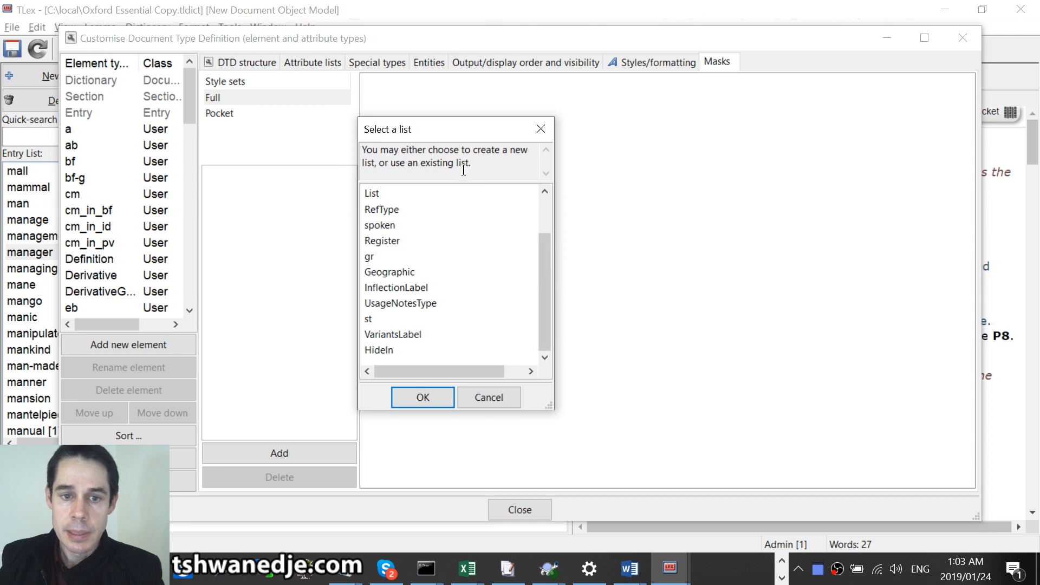
left_click(379, 350)
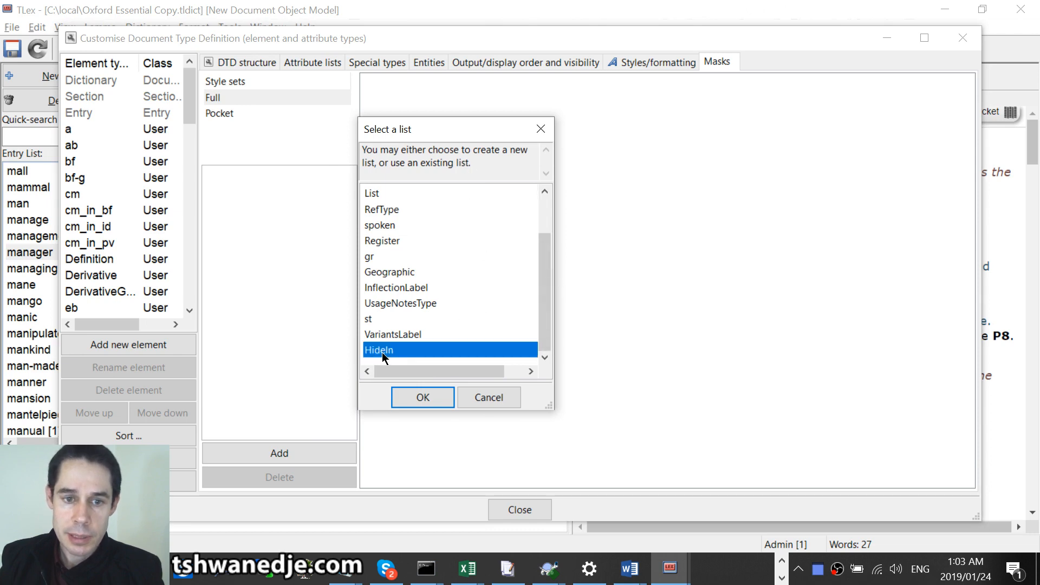
left_click(421, 396)
left_click(255, 177)
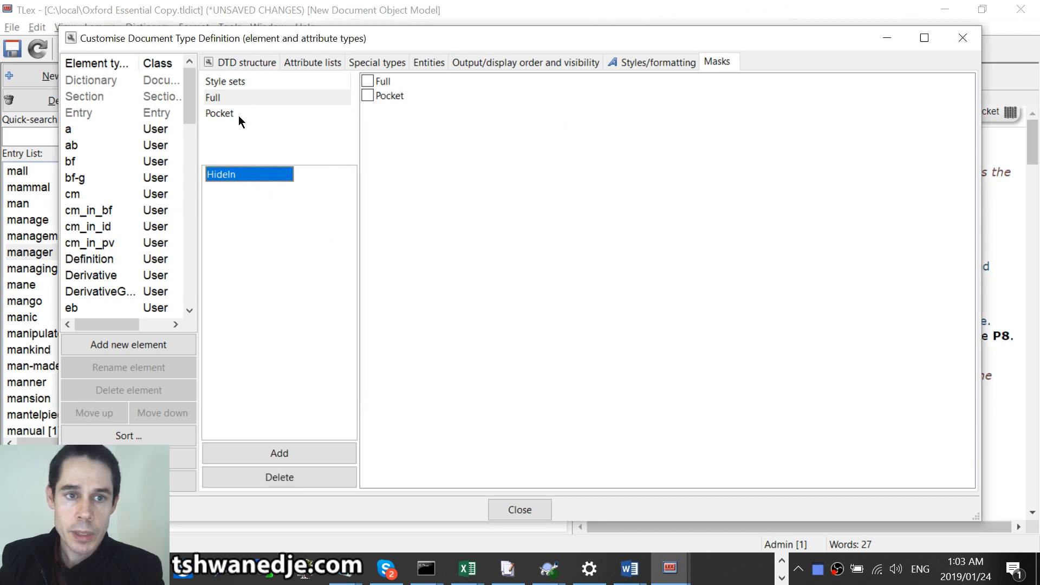
- Enable the Full value of the HideIn mask for the Full style set
left_click(217, 98)
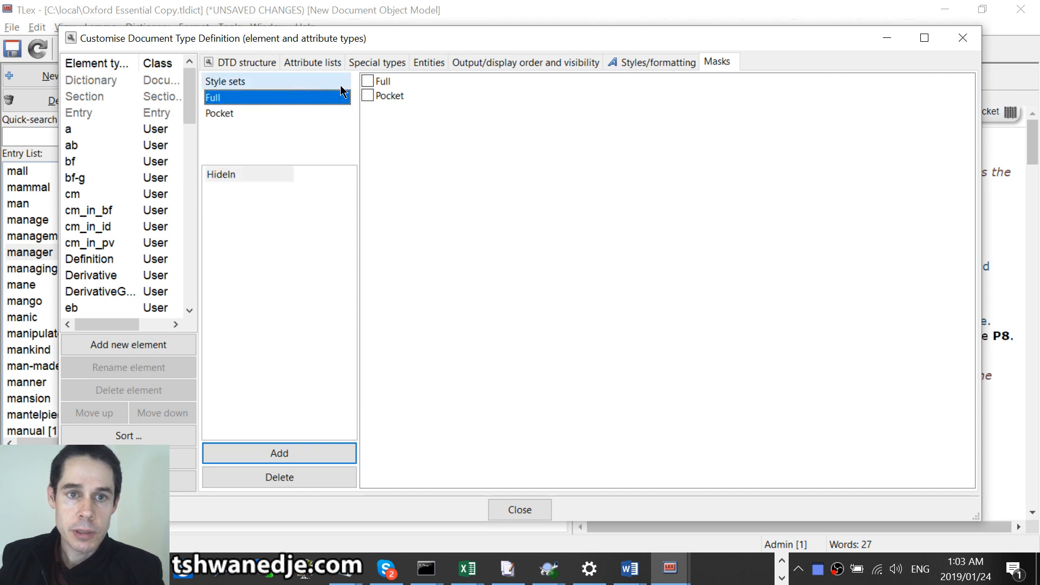
left_click(369, 82)
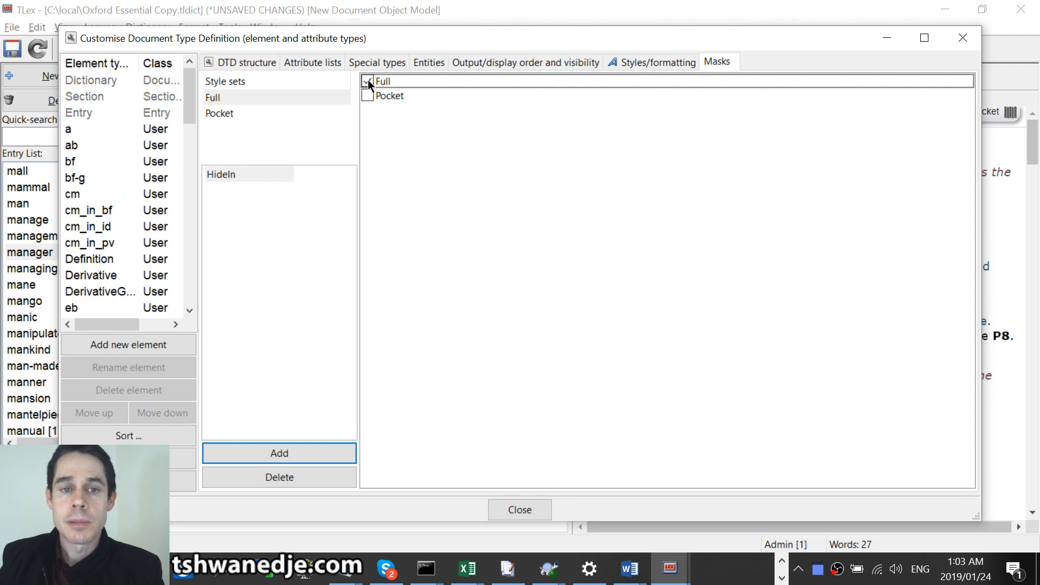
left_click(239, 102)
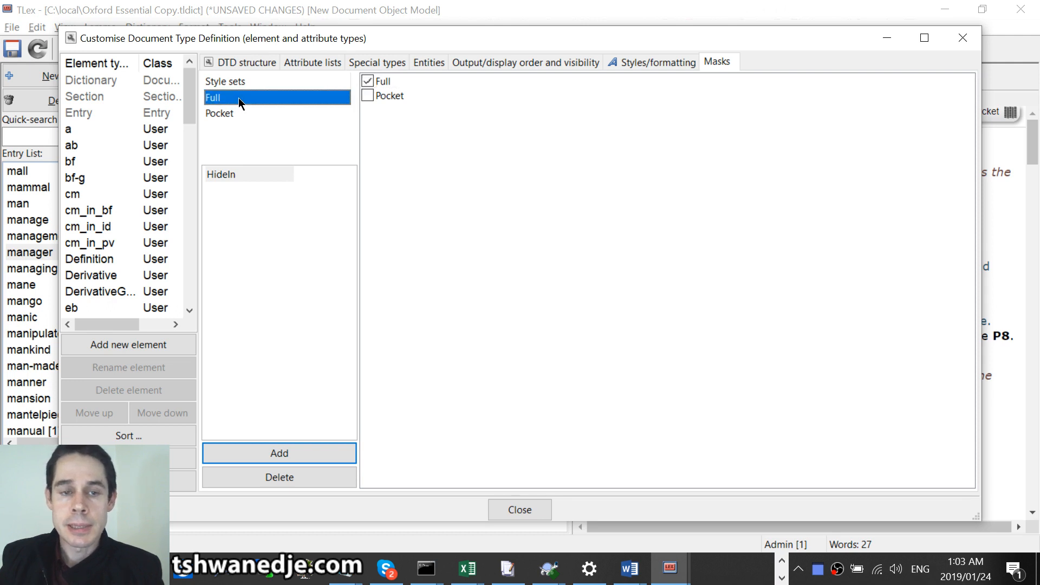
left_click(365, 81)
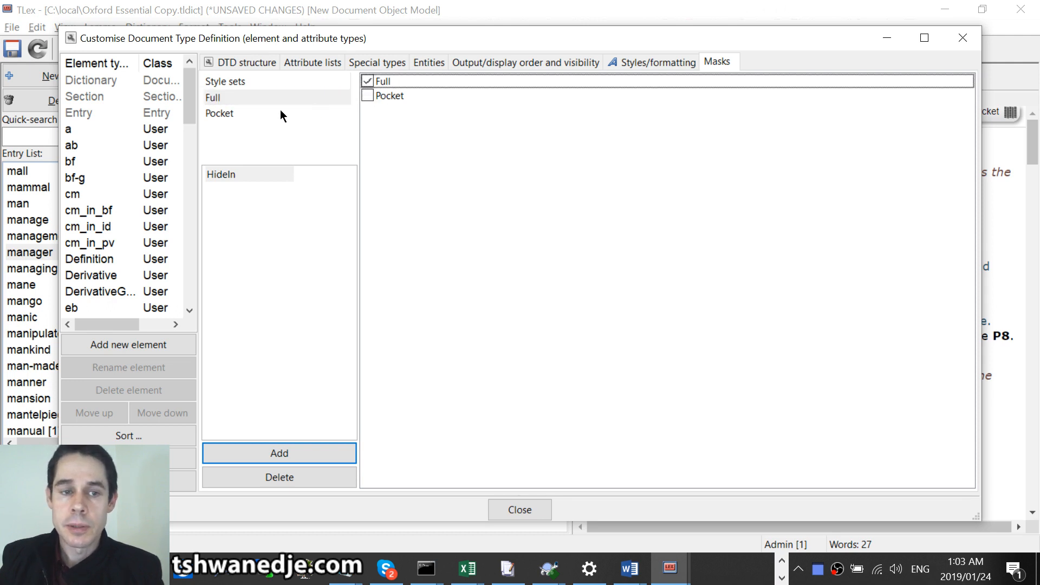
- Add the HideIn list to the Pocket style set's masks and enable its Pocket value
left_click(231, 114)
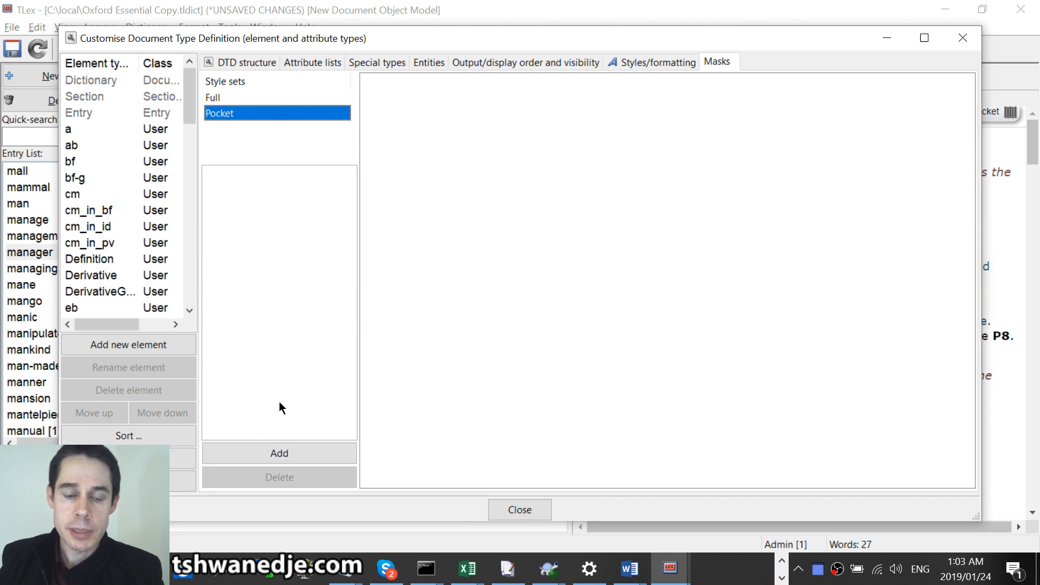
left_click(275, 458)
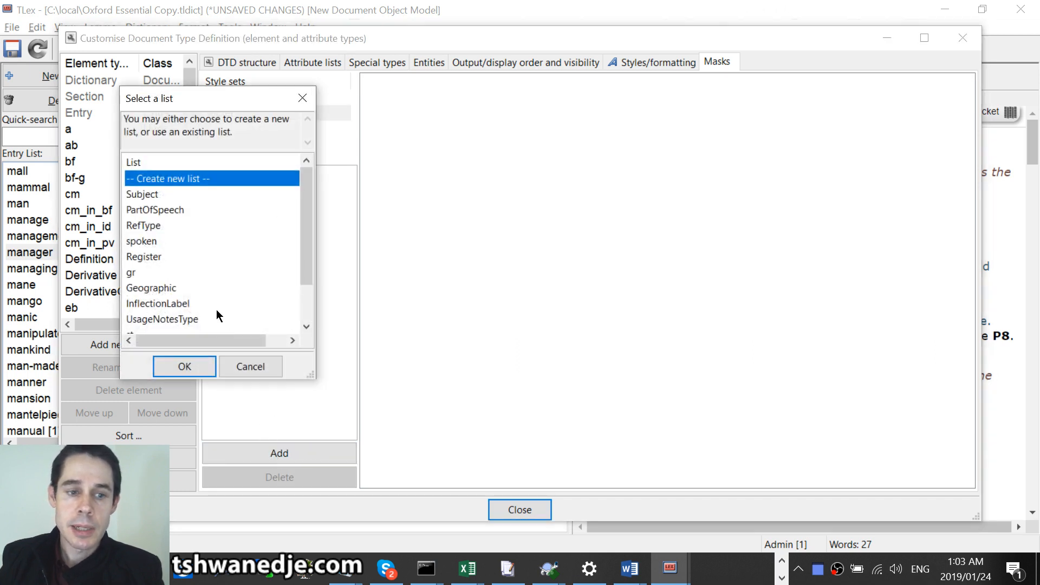
scroll(179, 316, "down", 1)
left_click(170, 323)
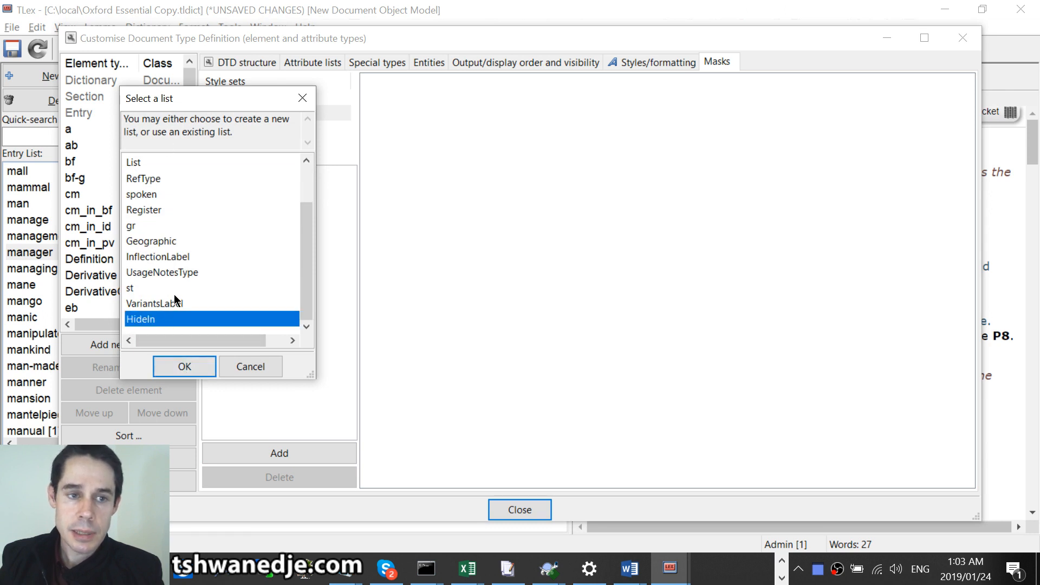
left_click(189, 369)
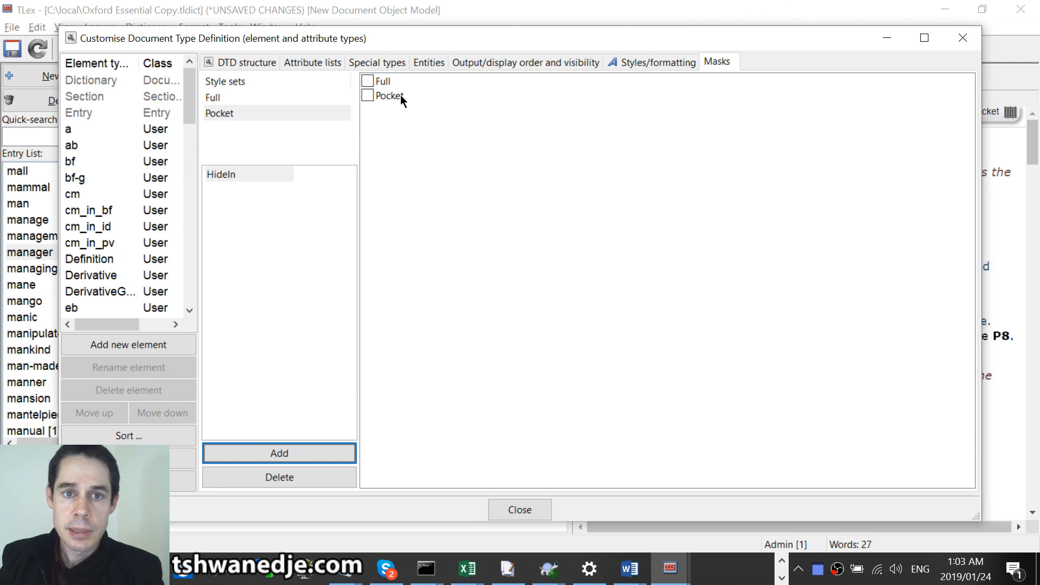
left_click(373, 96)
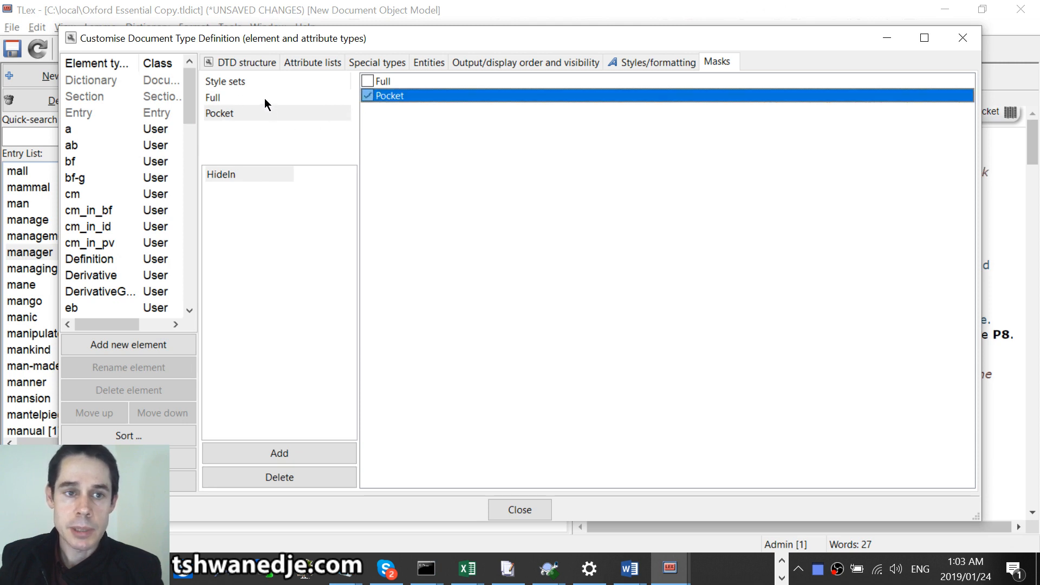
- Review the HideIn mask values of the Full and Pocket style sets, moving the settings window to uncover the dictionary behind it
left_click(230, 99)
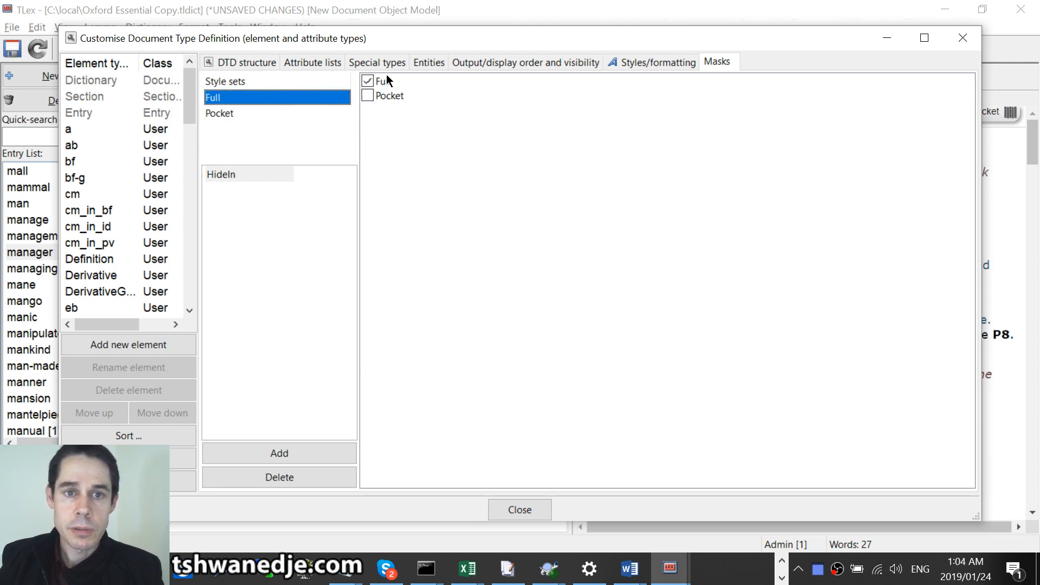
left_click(241, 114)
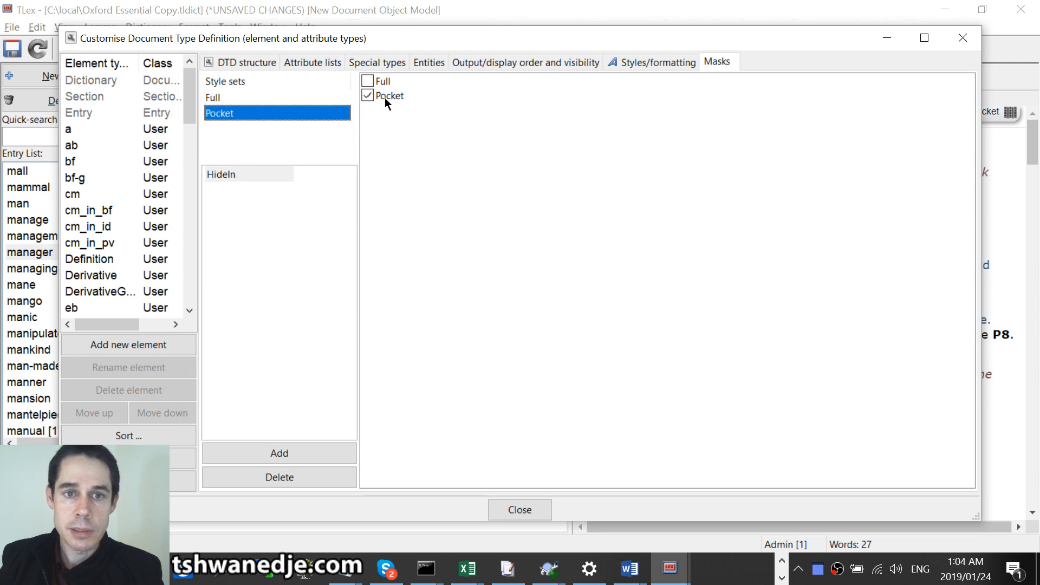
left_click(228, 98)
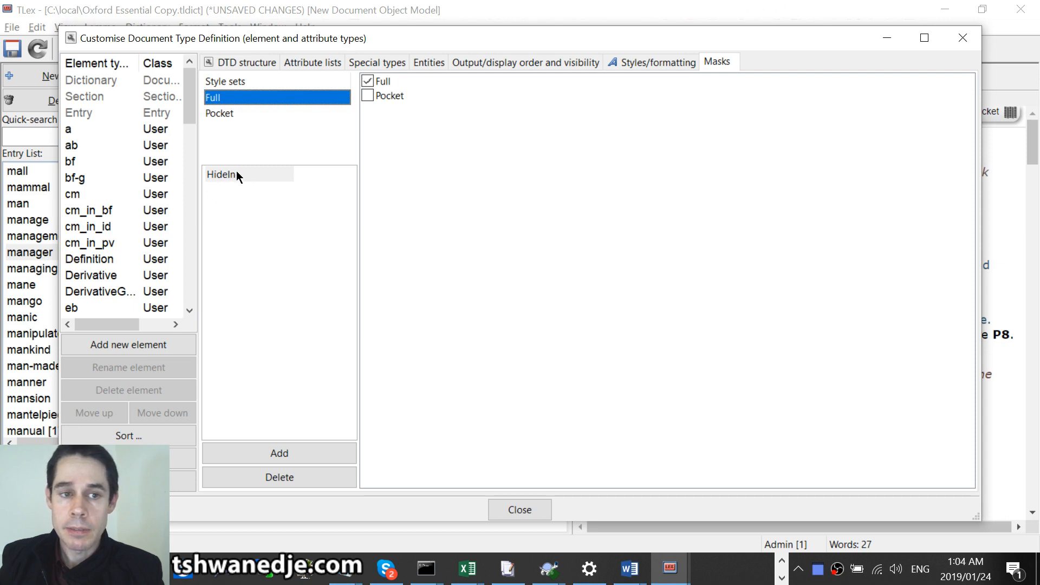
left_click(389, 82)
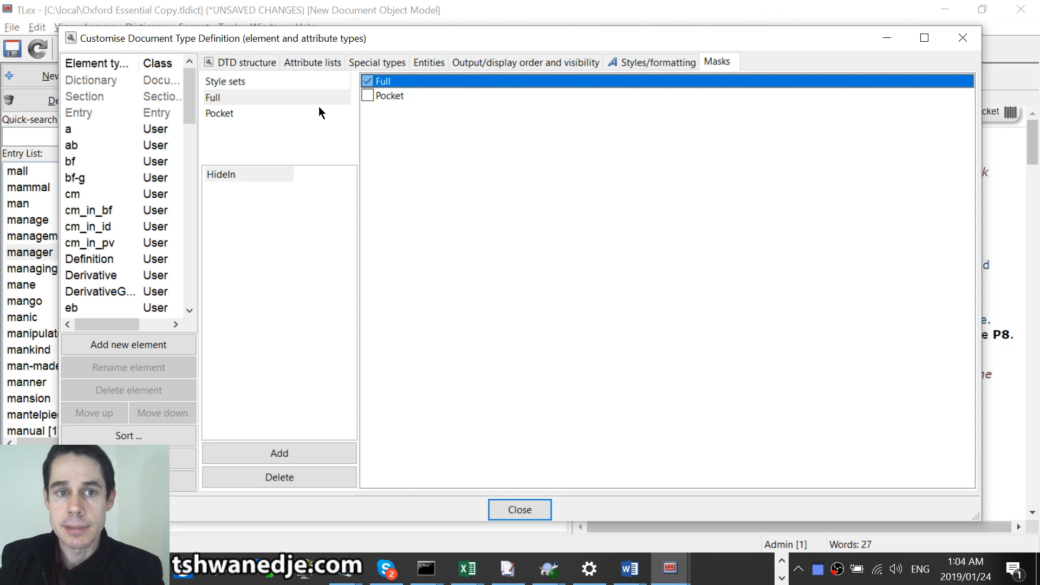
left_click_drag(349, 46, 396, 105)
left_click(297, 165)
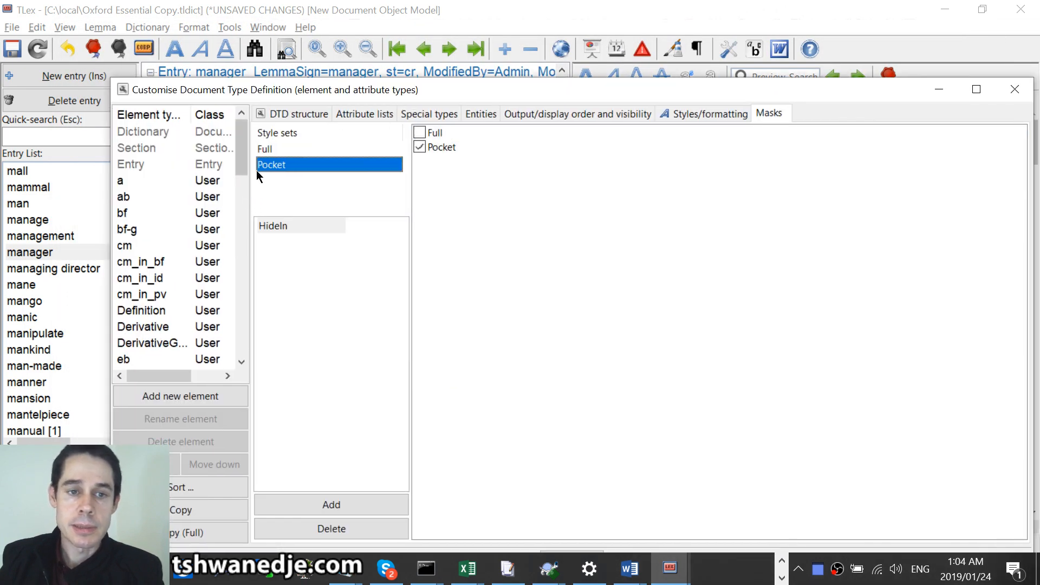
- Check the value enabled in the Pocket style set's HideIn mask, and close the document type customisation window
left_click(290, 225)
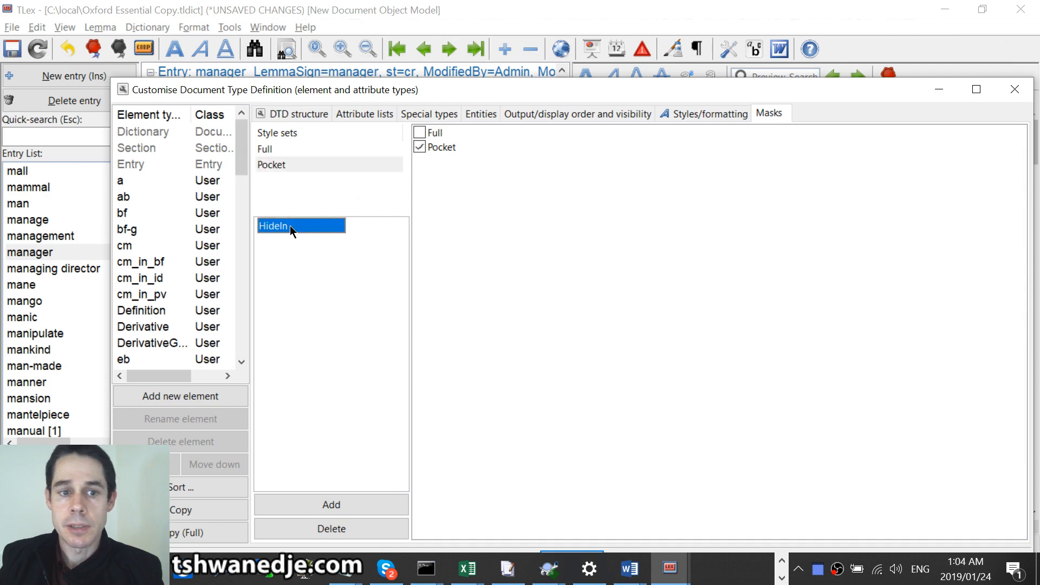
left_click(447, 148)
left_click_drag(546, 102, 483, 44)
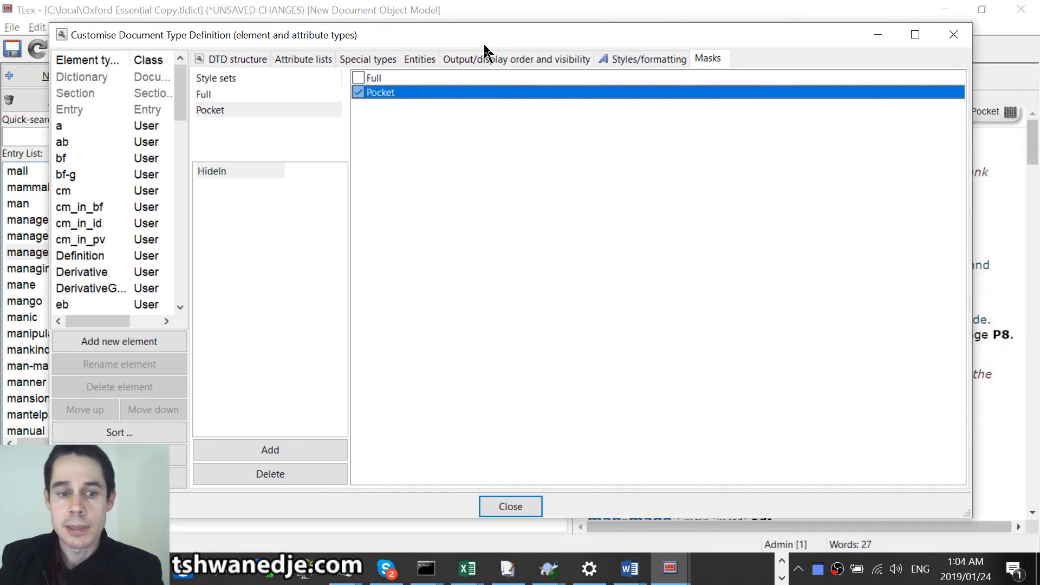
left_click(520, 508)
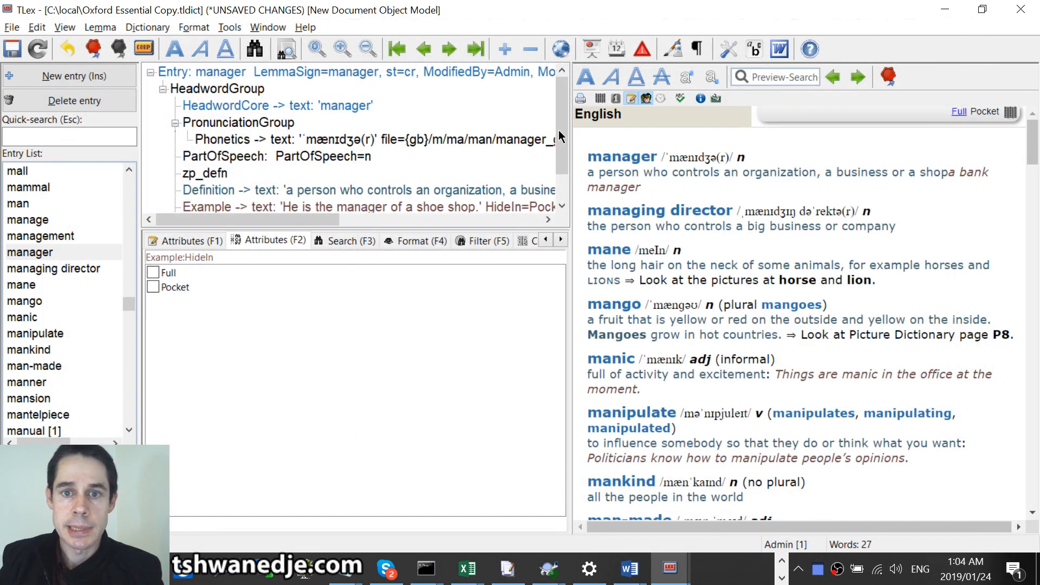
- Clear the Pocket value of HideIn on the "He is the manager of a shoe shop." example in the manager entry
left_click_drag(558, 130, 574, 178)
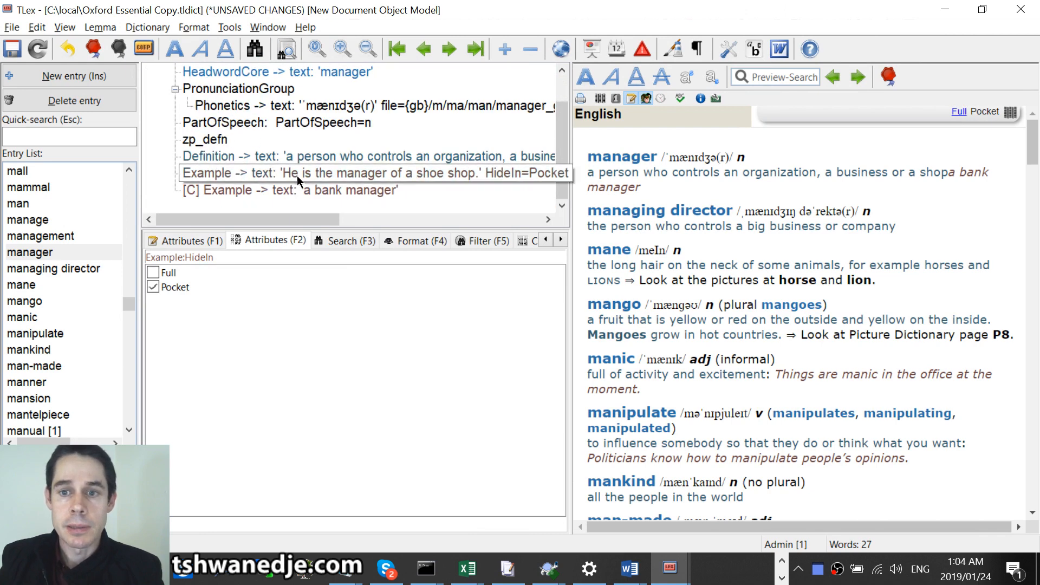
left_click(300, 191)
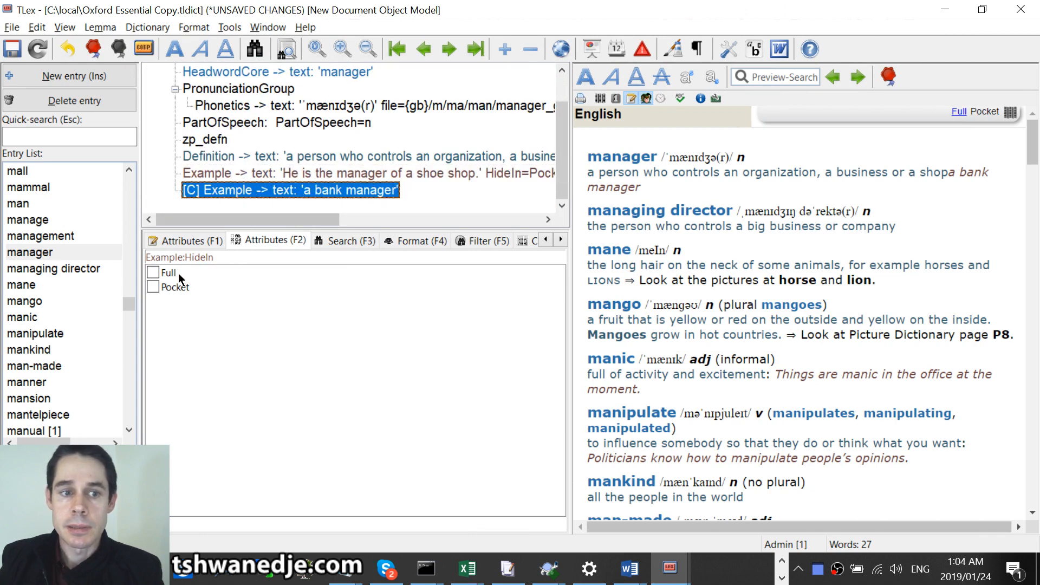
left_click(318, 172)
left_click(154, 287)
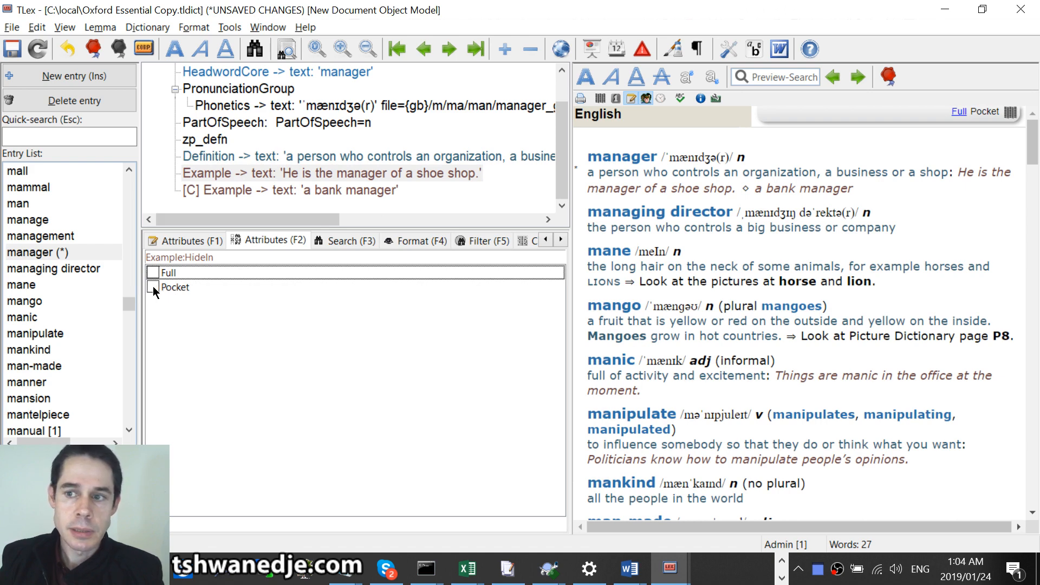
left_click(152, 287)
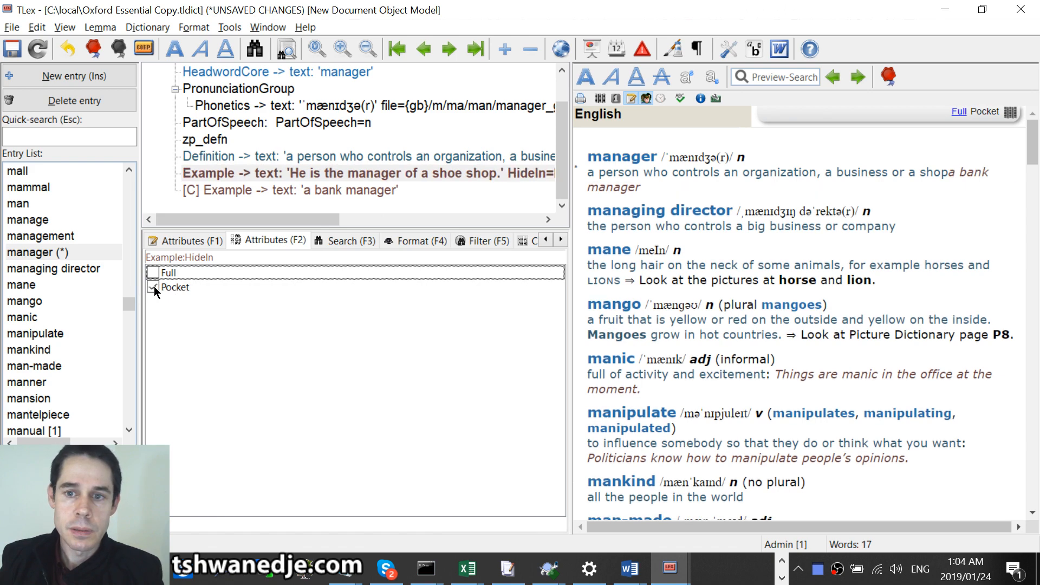
left_click(154, 288)
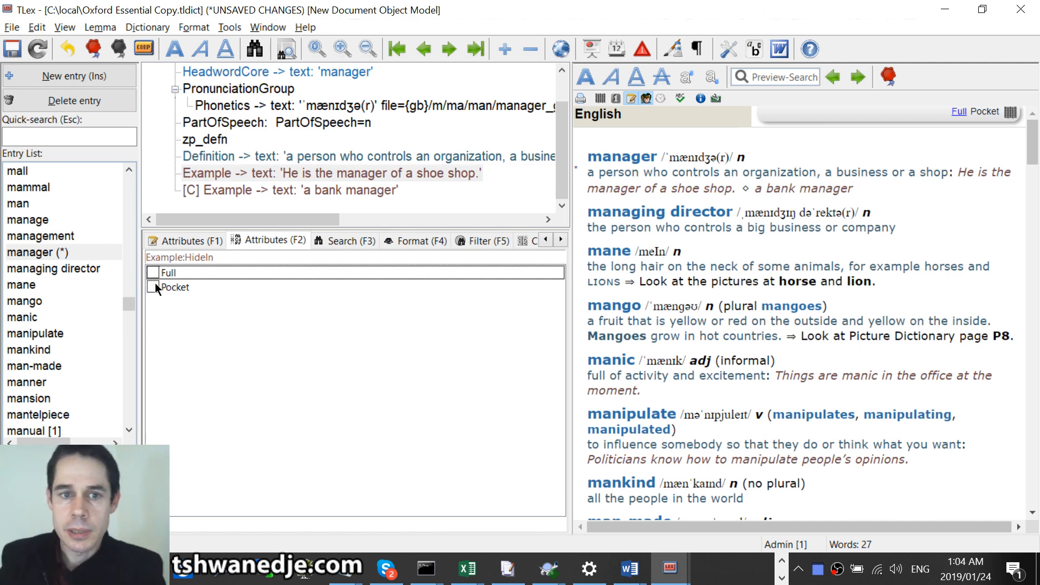
- Set HideIn to Pocket on the "a bank manager" example of the manager entry
left_click(333, 191)
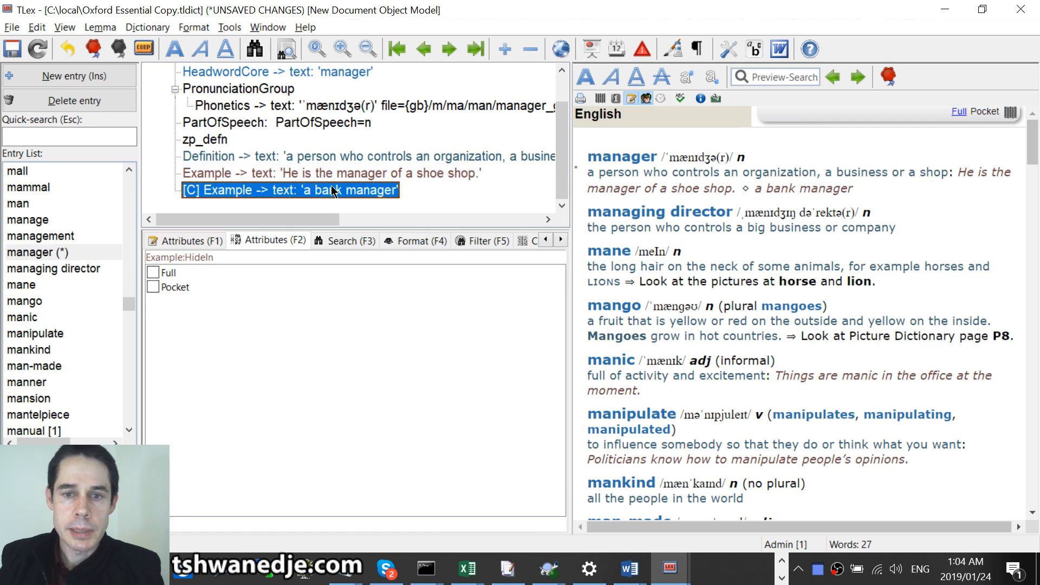
left_click(152, 286)
left_click(153, 286)
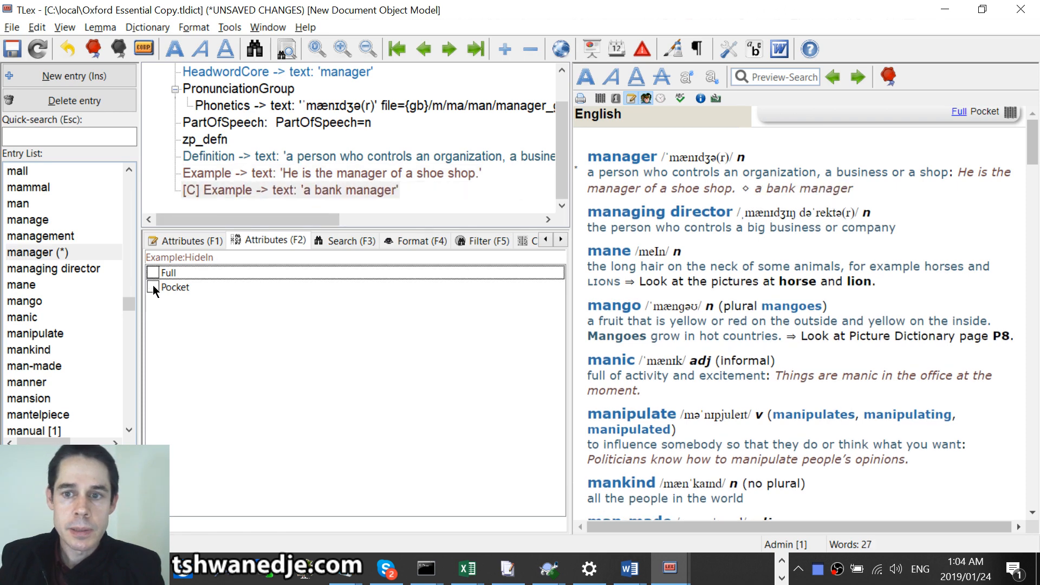
left_click(291, 188)
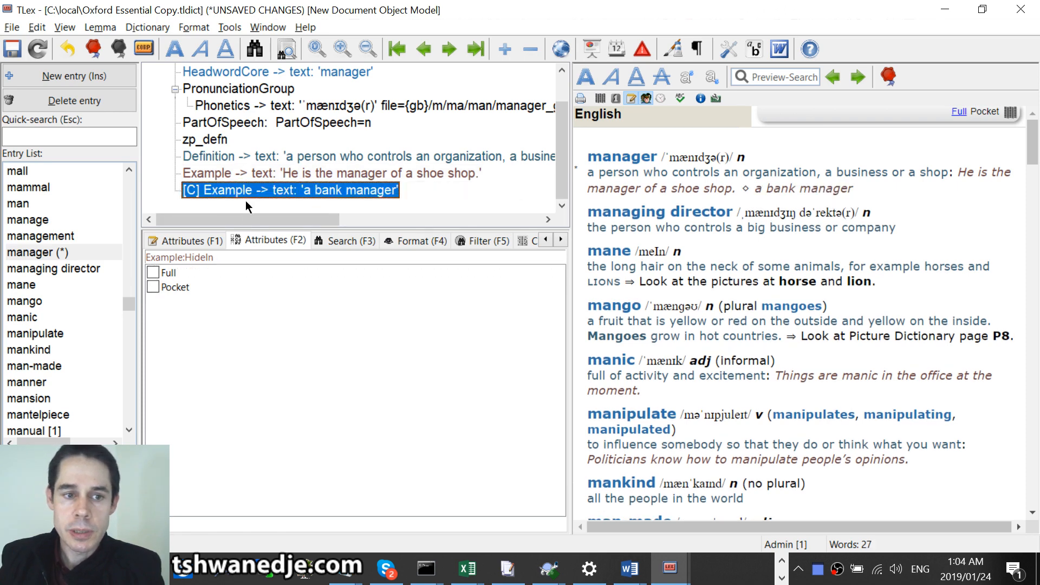
left_click(275, 241)
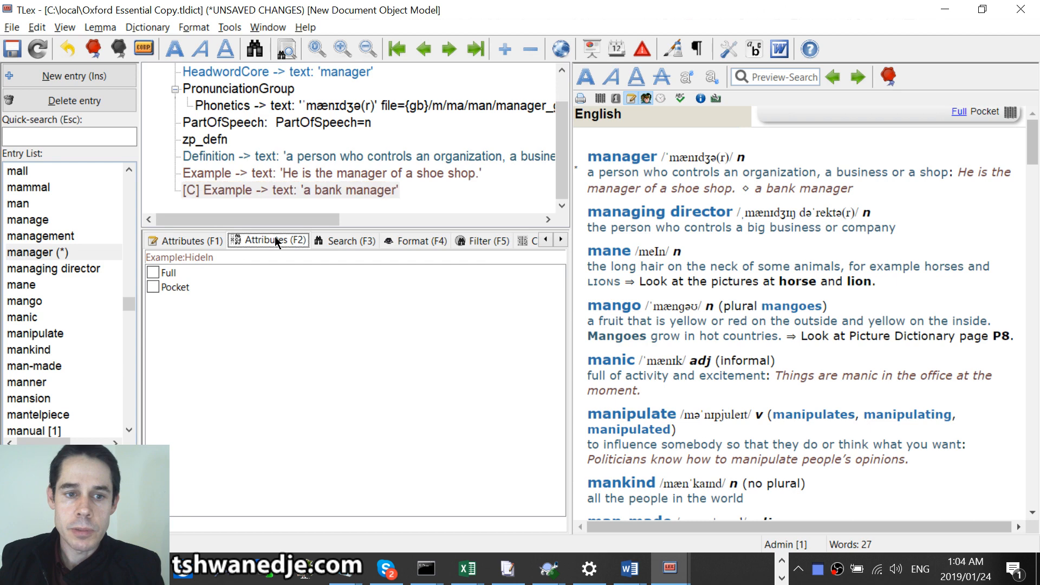
left_click(153, 289)
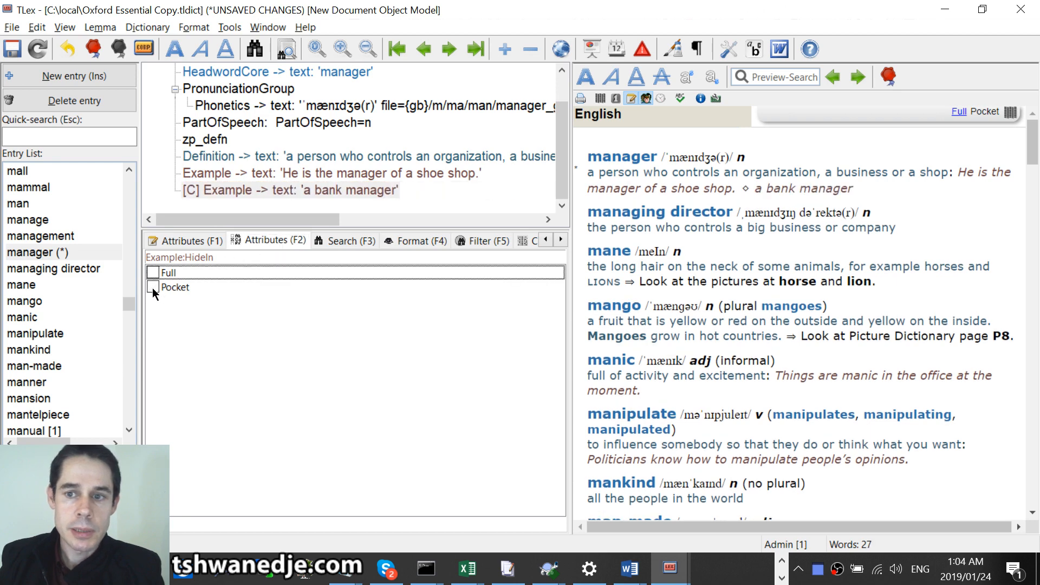
left_click(152, 288)
left_click(154, 288)
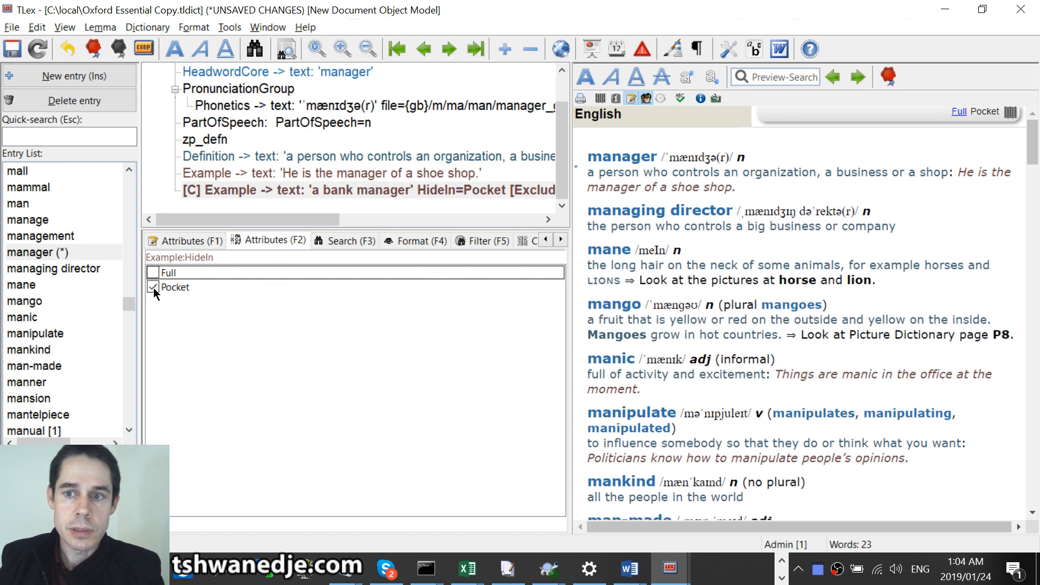
left_click(153, 288)
left_click(152, 288)
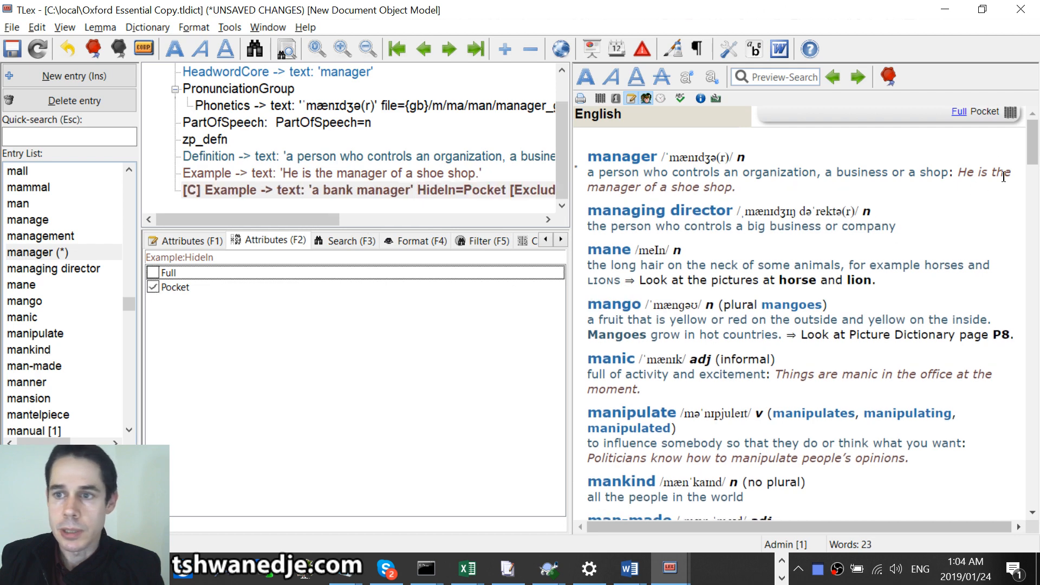
- Compare the manager entry's examples in the Full and Pocket previews, ending on the Pocket style set
left_click(983, 104)
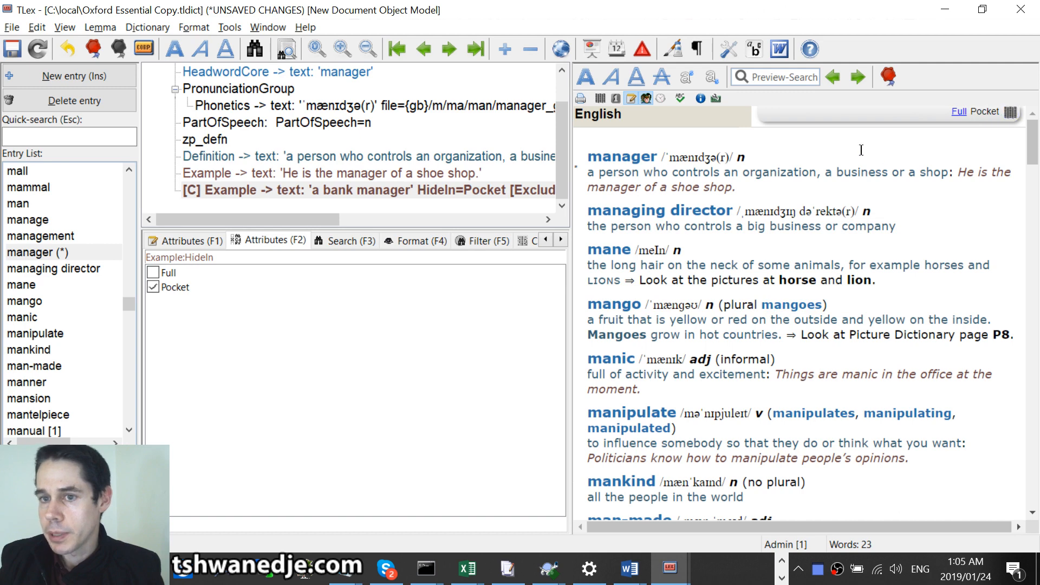
left_click(962, 113)
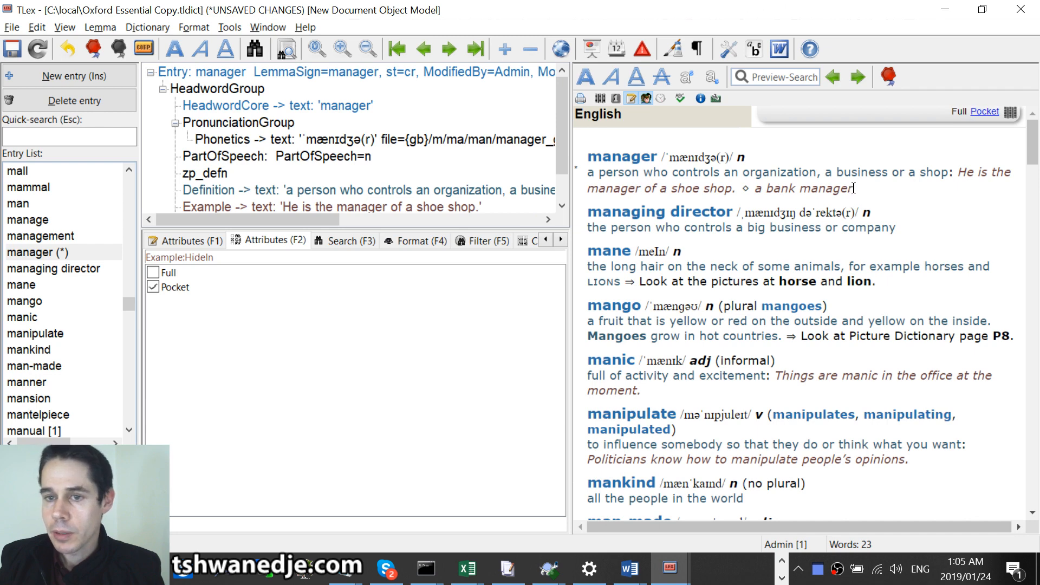
scroll(325, 179, "down", 1)
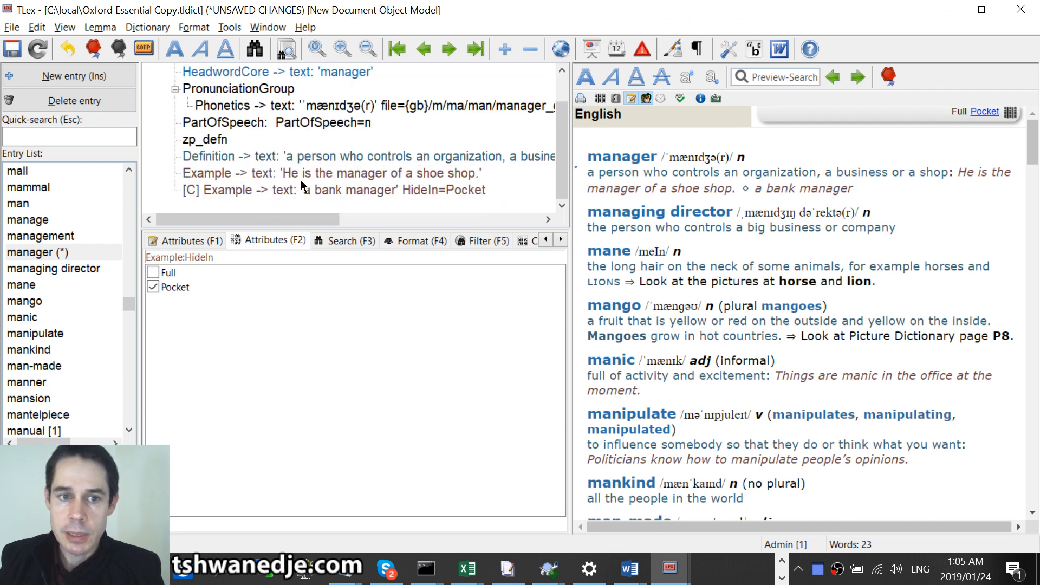
left_click(988, 112)
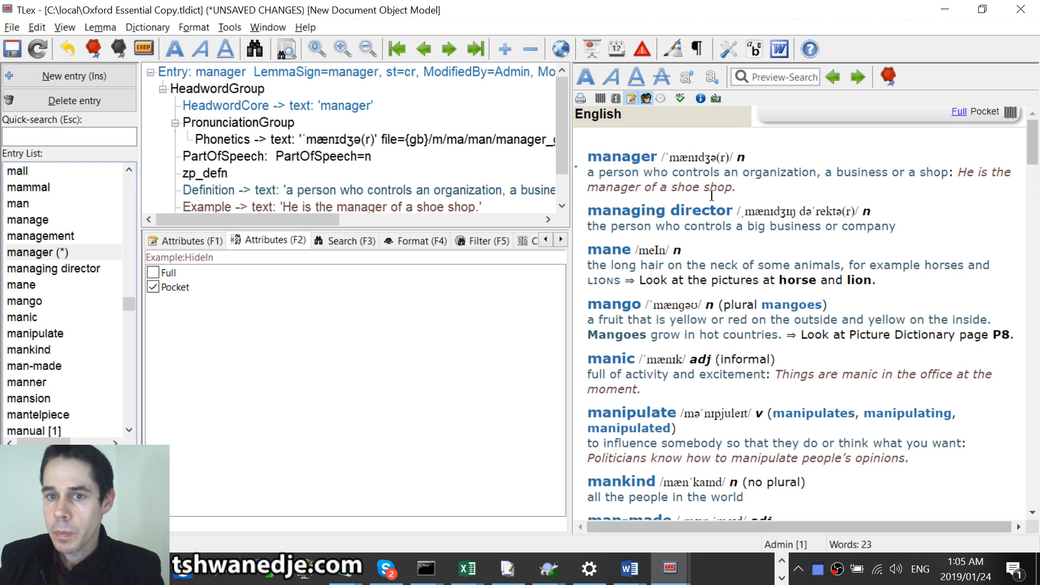
- Enlarge the entry tree area to fit all elements of the manager entry, and select the "a bank manager" example
left_click(174, 287)
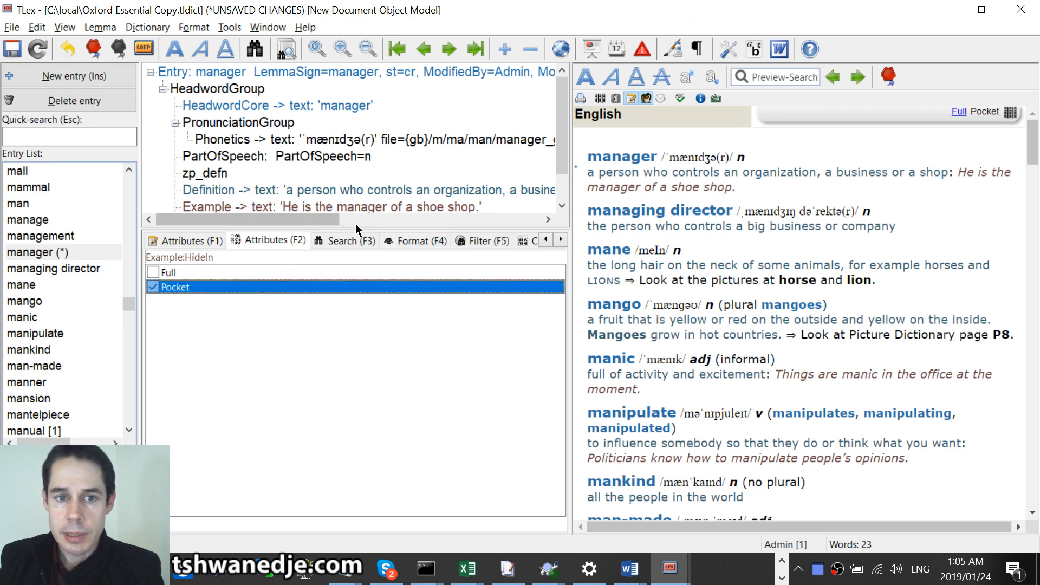
left_click_drag(363, 229, 362, 284)
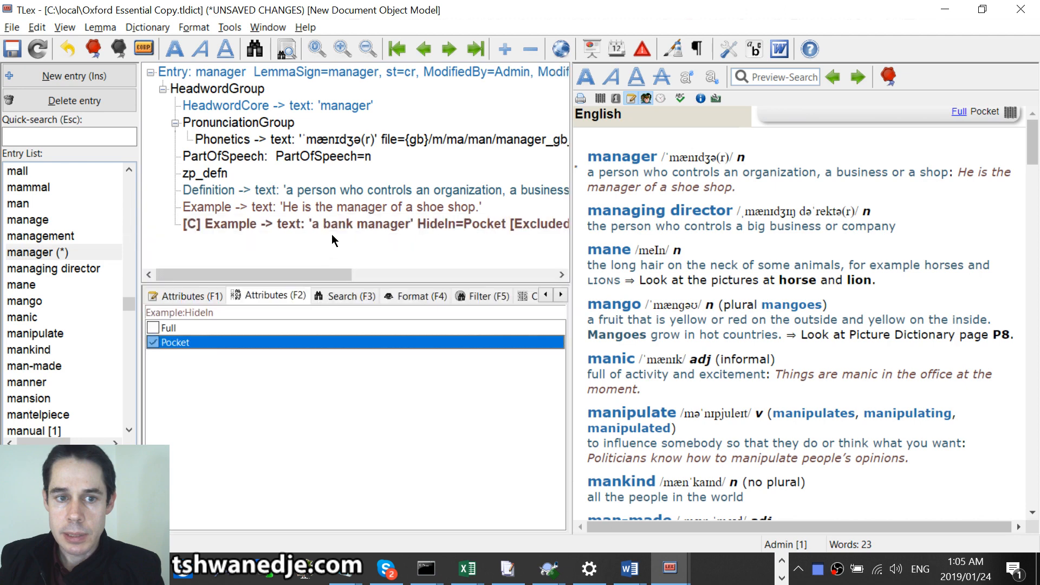
left_click(343, 223)
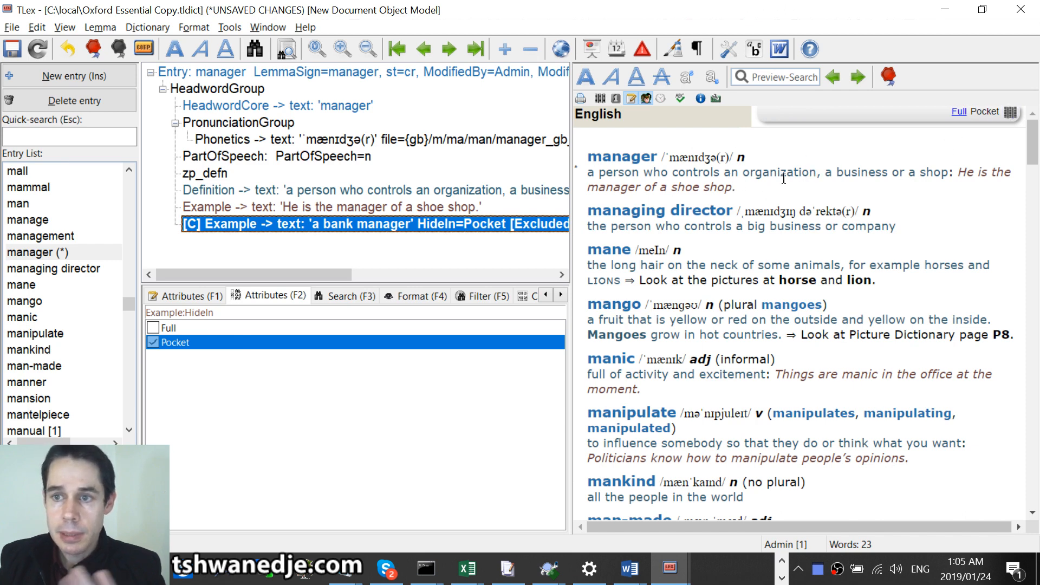
- View the RTF (Rich Text Format) export options with the Pocket style set active, and close them without exporting
left_click(12, 27)
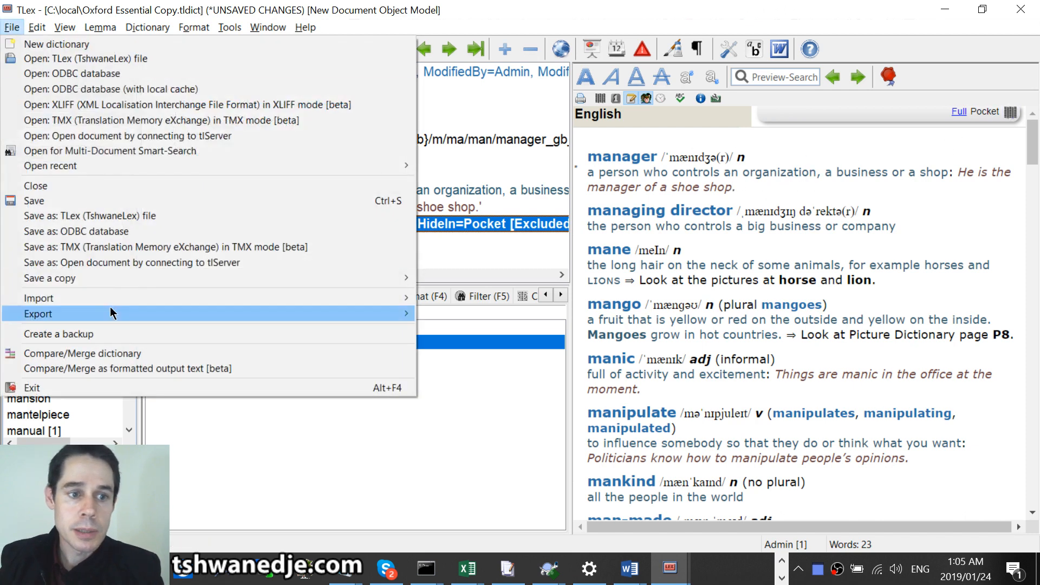
left_click(985, 109)
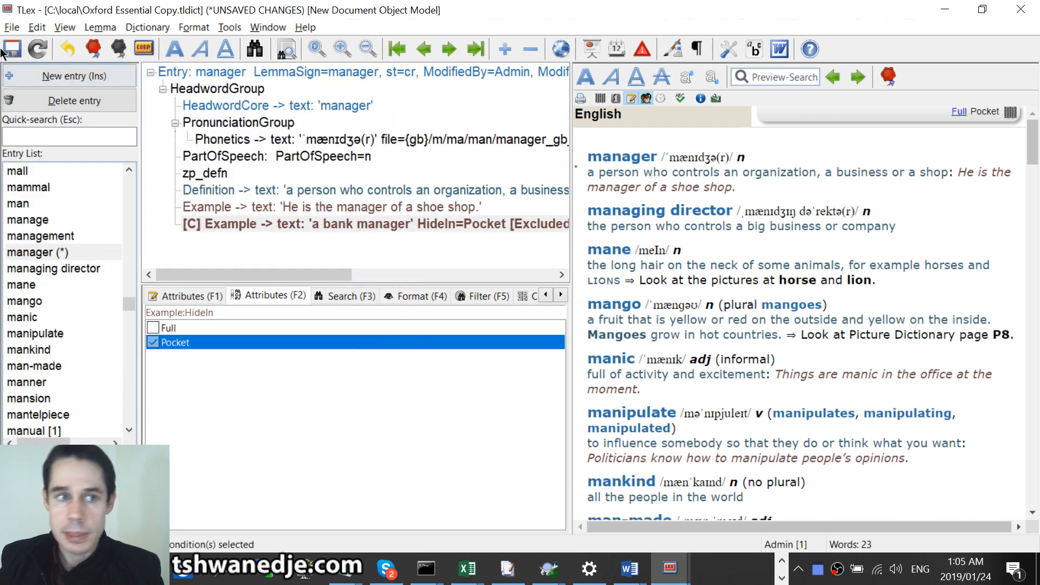
left_click(11, 27)
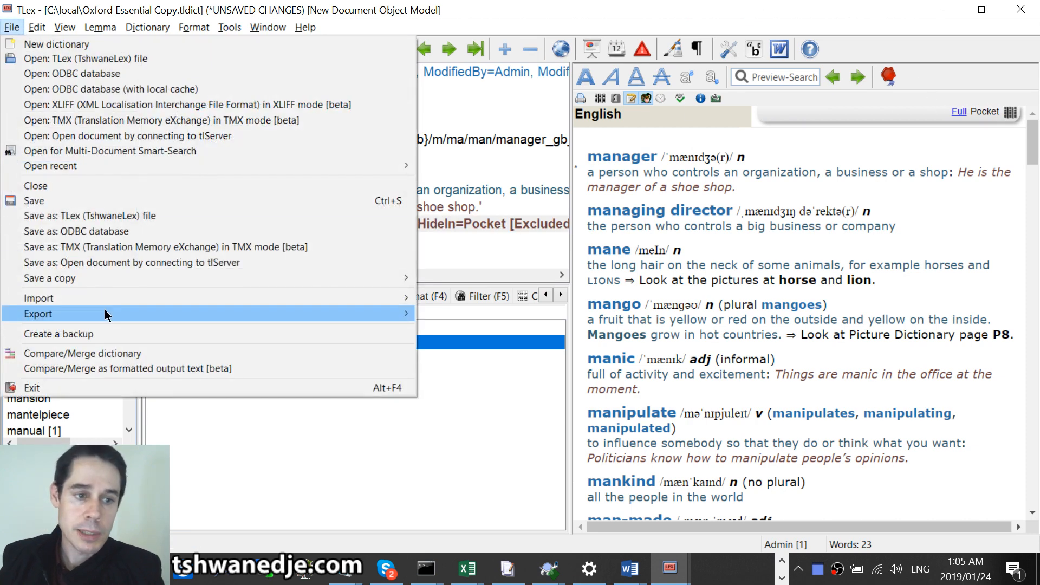
mouse_move(334, 314)
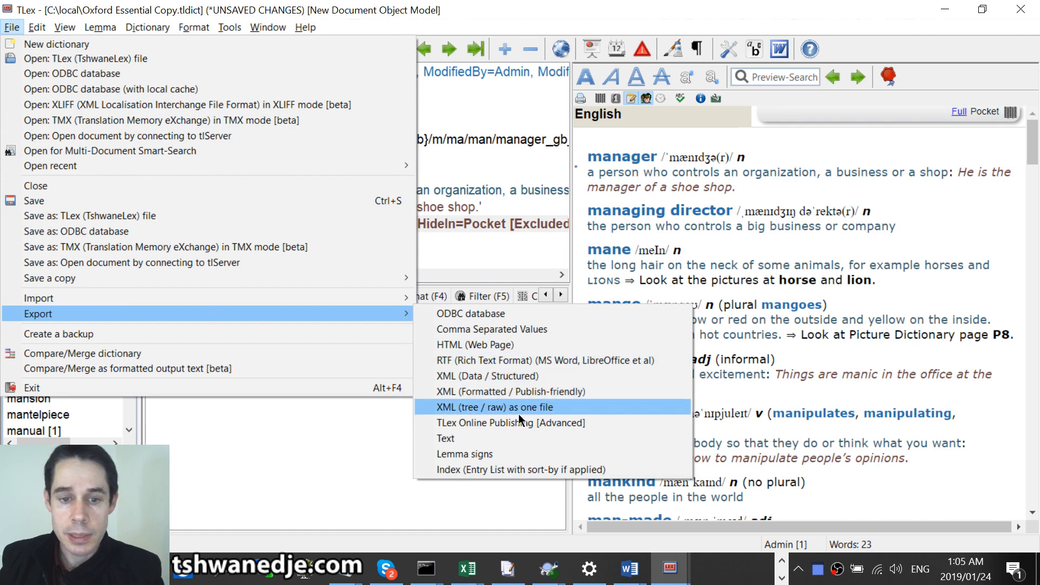
left_click(555, 363)
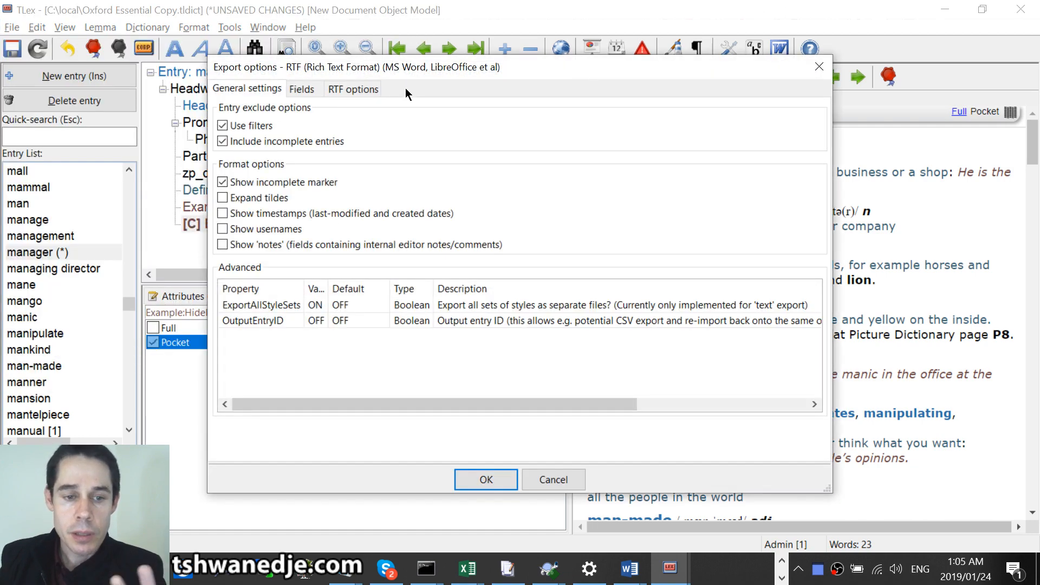
left_click(808, 71)
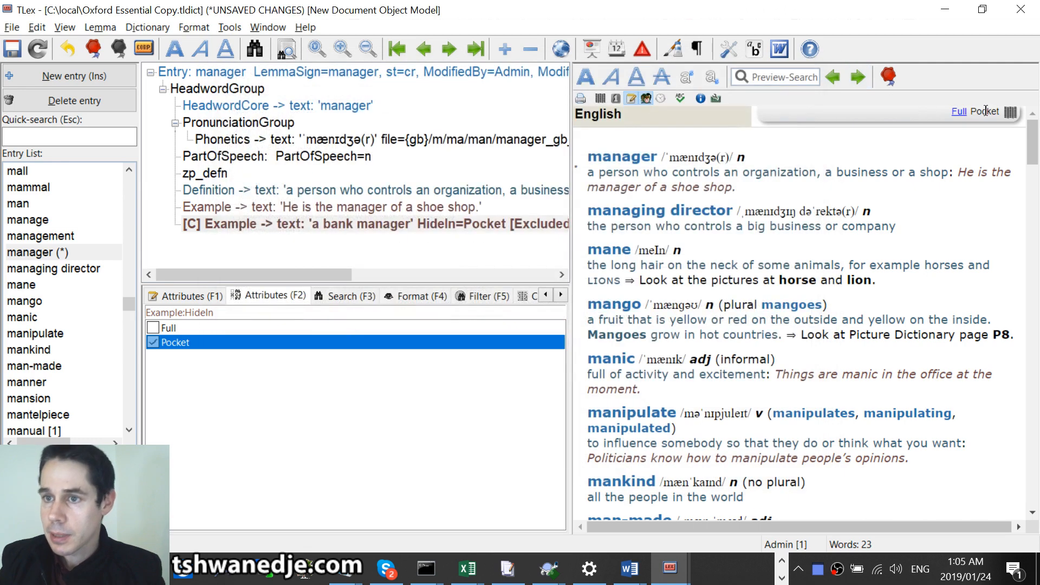
double_click(986, 110)
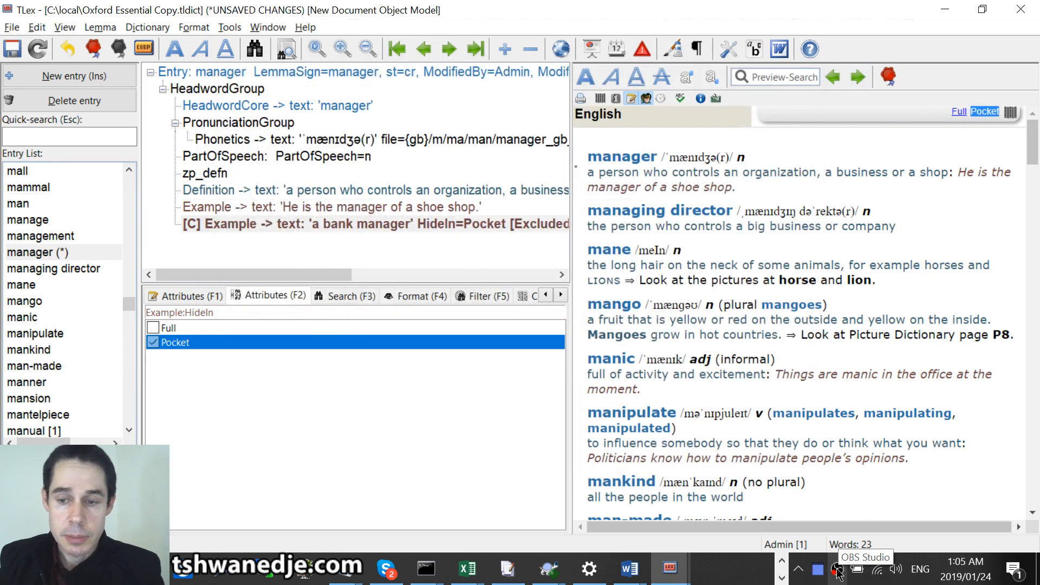
left_click(314, 380)
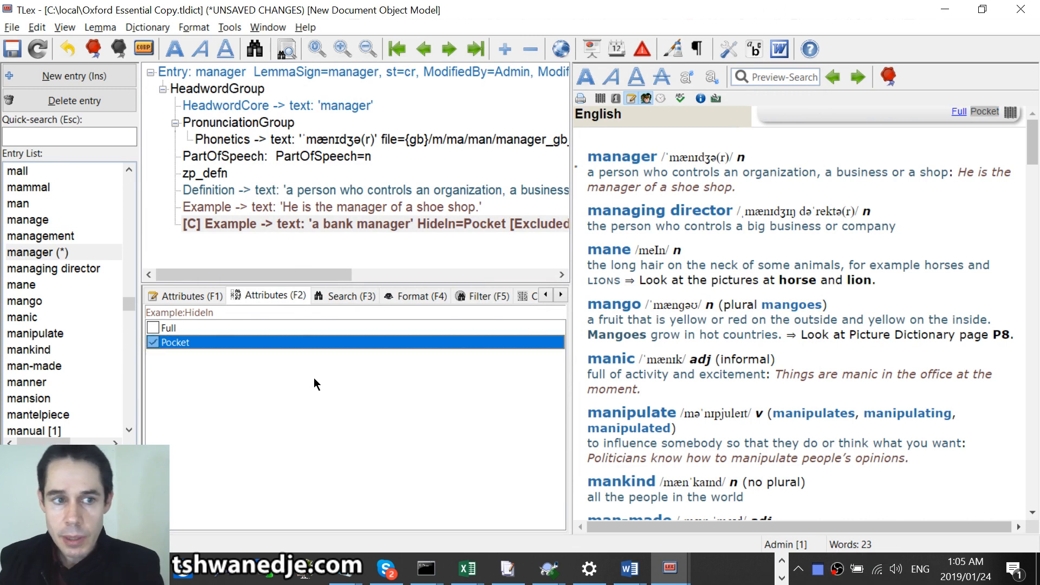
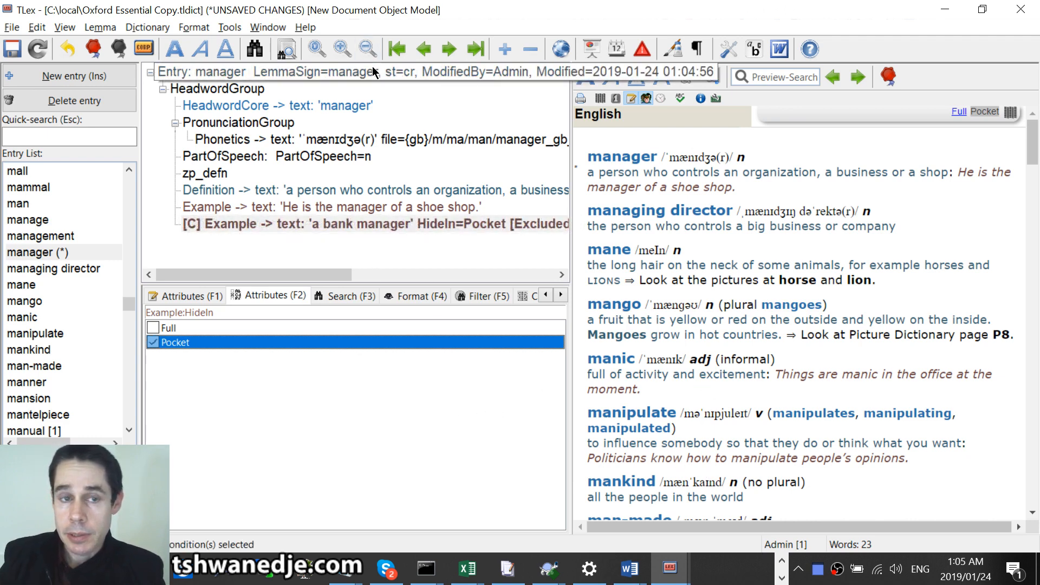
- Select the root element of the mane entry and add an attribute named HideIn to the Entry element type in the dictionary's DTD
left_click(70, 283)
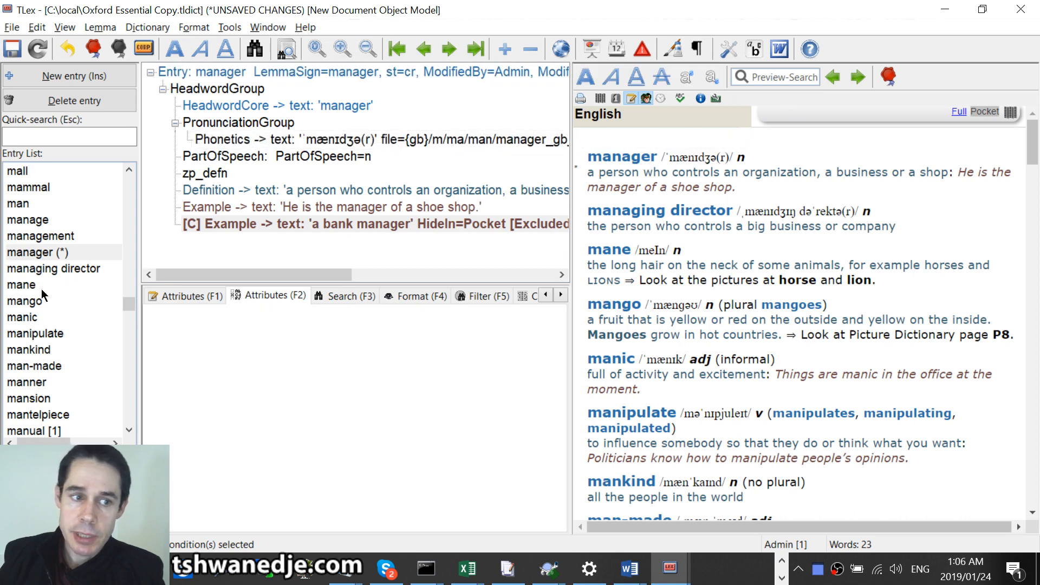
left_click(251, 71)
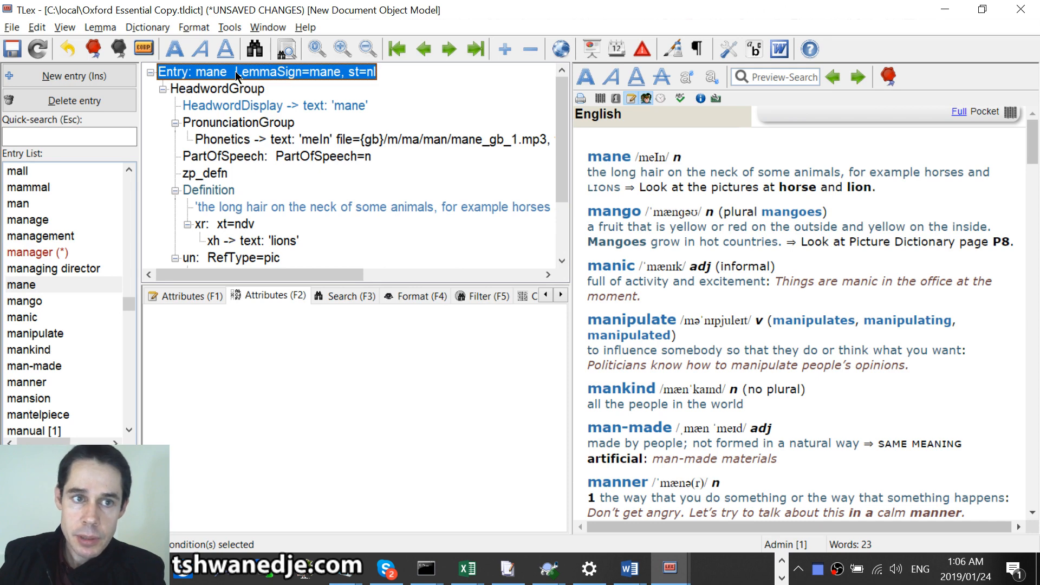
left_click(153, 28)
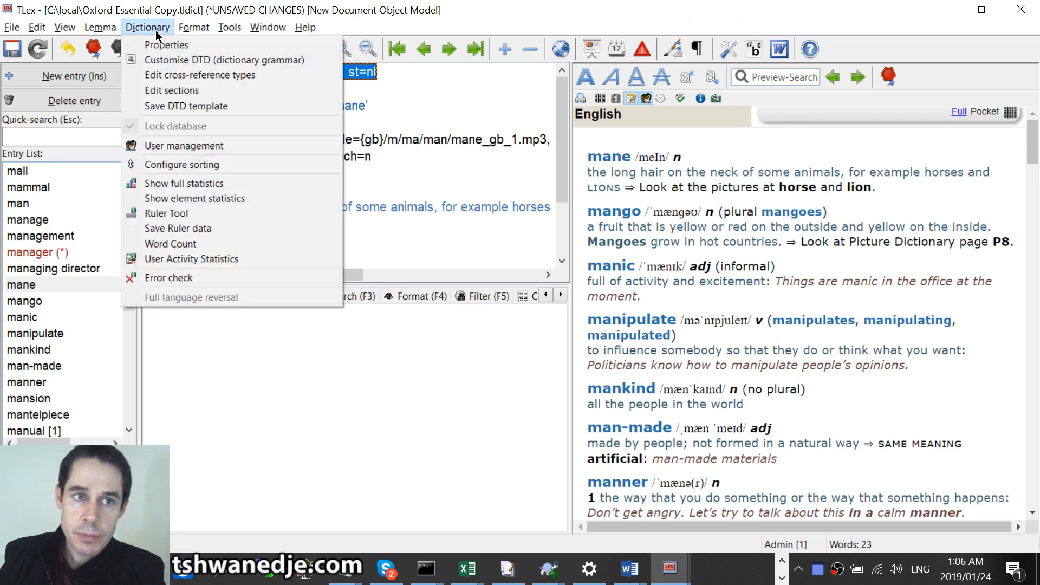
left_click(169, 65)
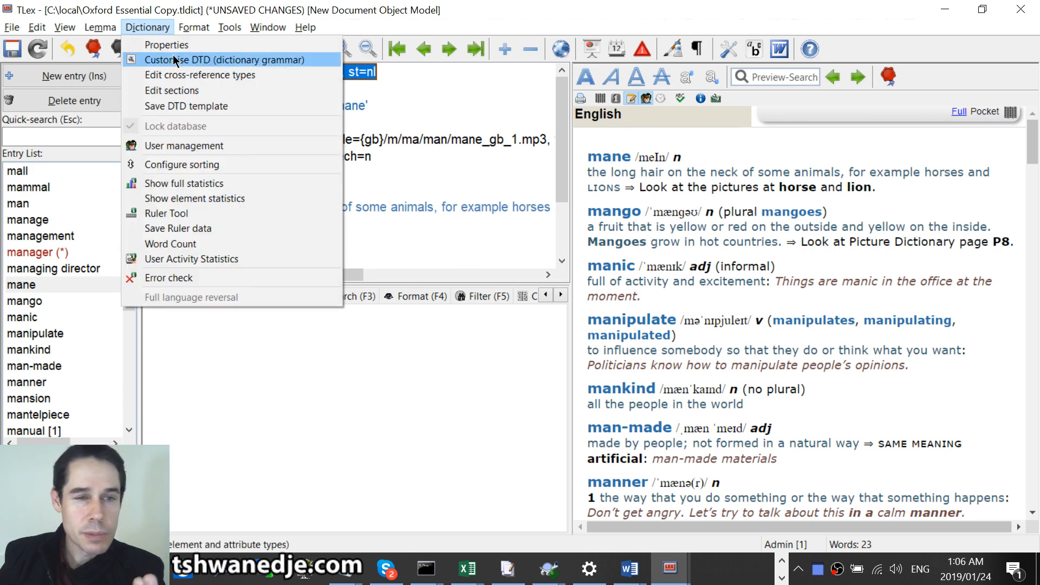
left_click(174, 60)
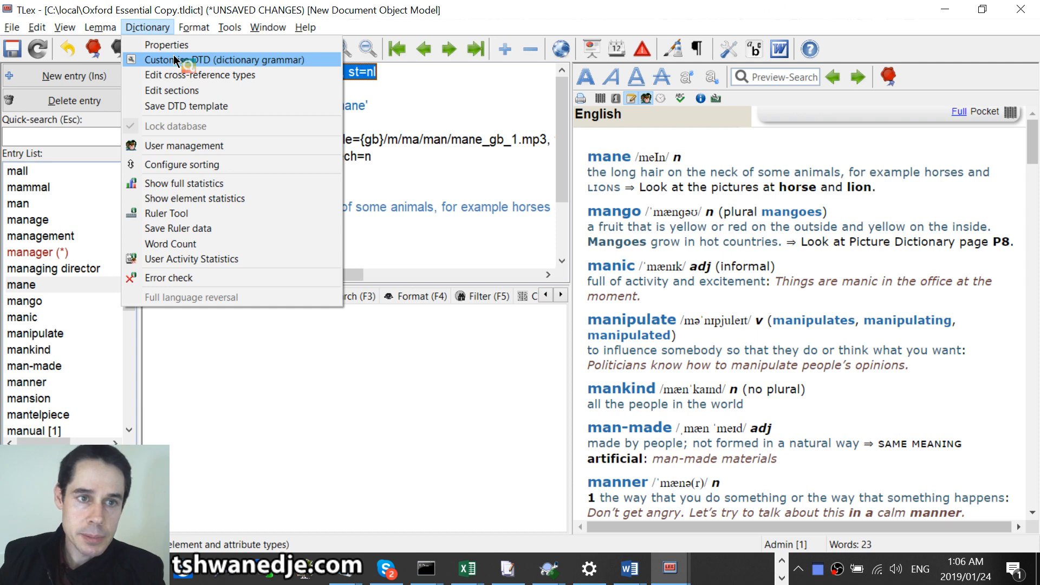
left_click(175, 60)
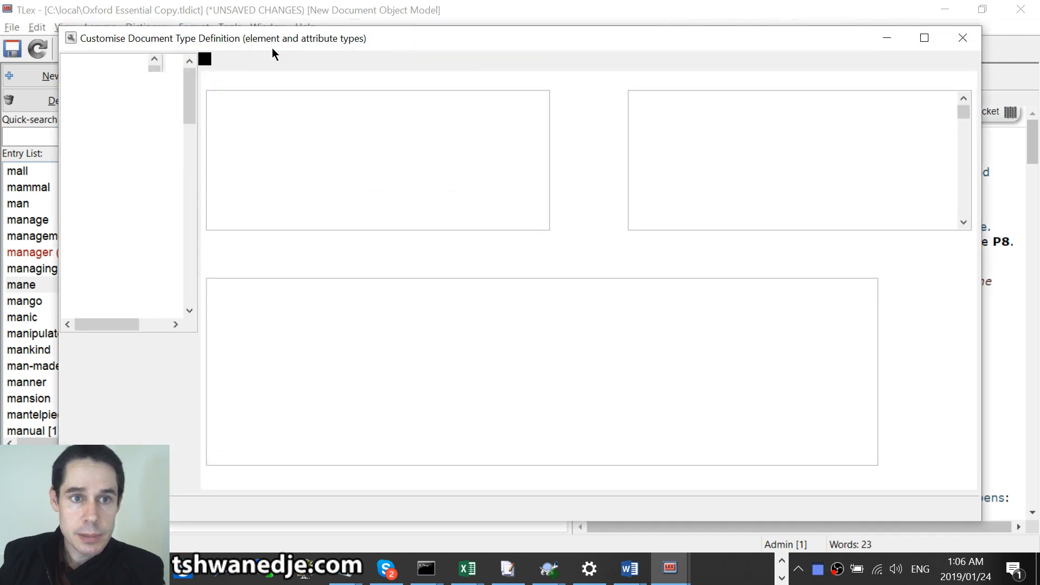
left_click_drag(276, 41, 310, 62)
left_click(116, 134)
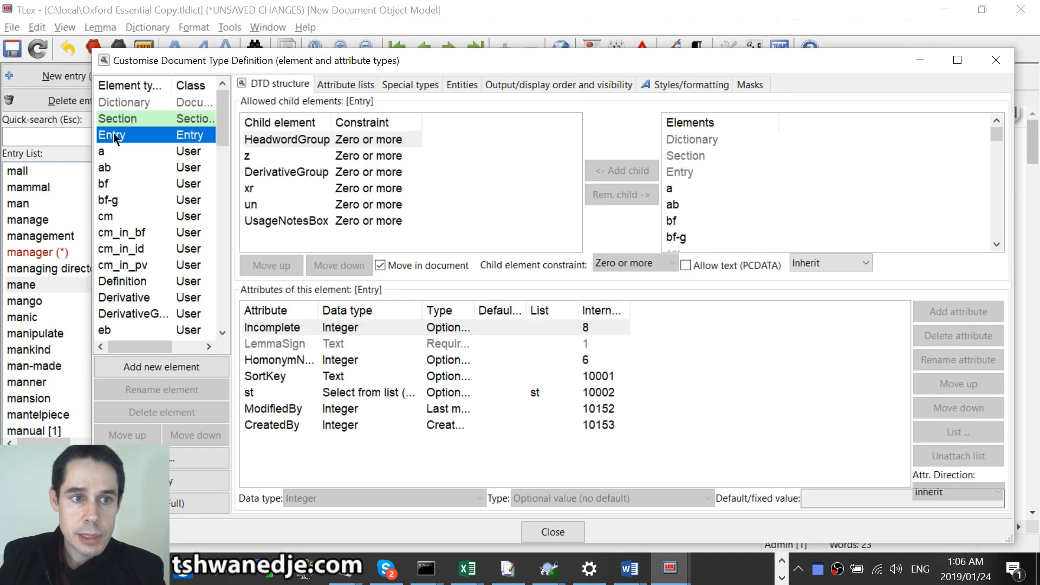
left_click(943, 321)
type("HideIn")
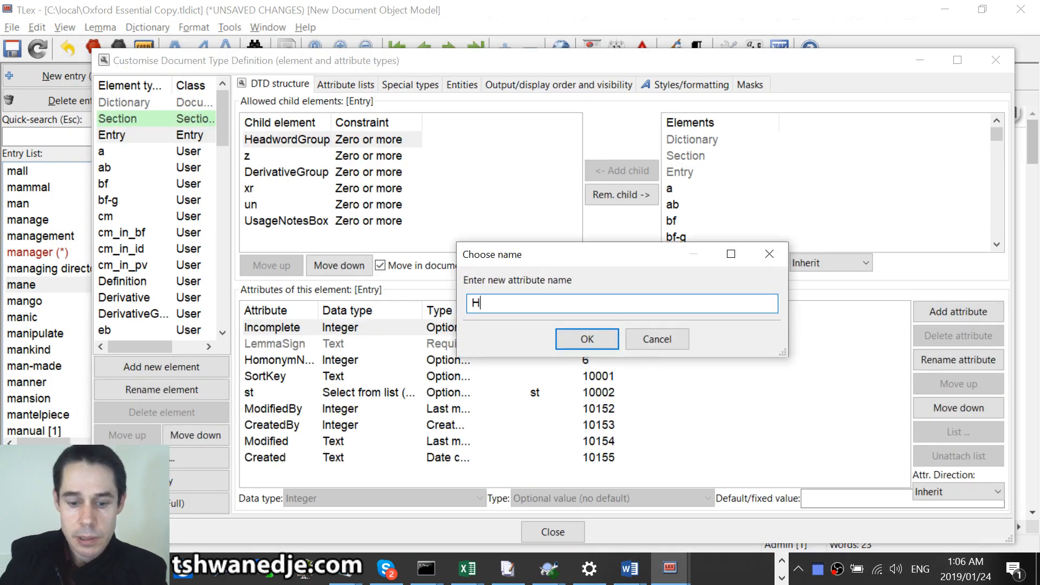
left_click(587, 339)
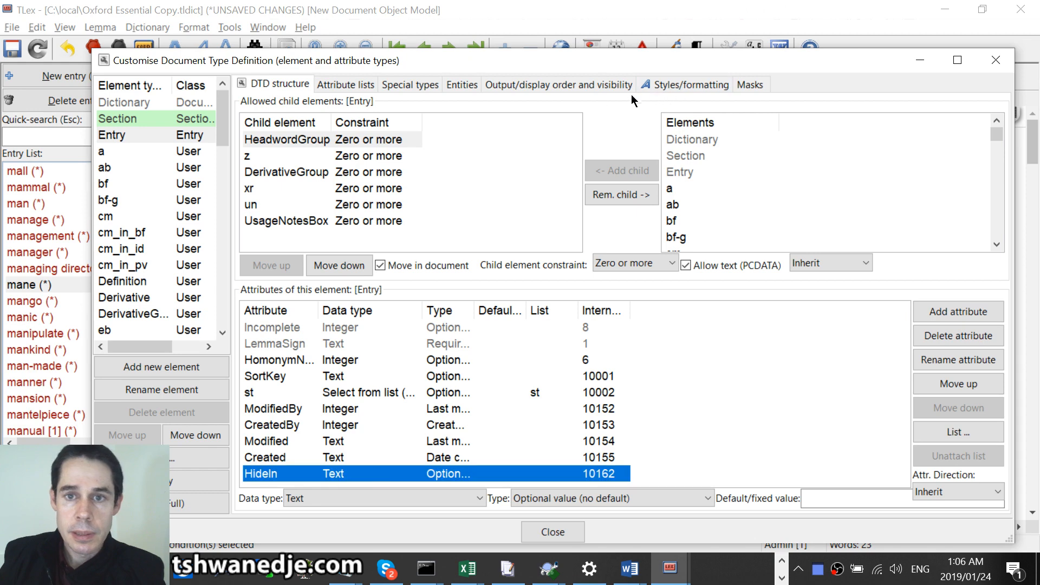
- Turn off the visibility of the Entry element's HideIn attribute in both the Full and Pocket style sets
left_click(587, 86)
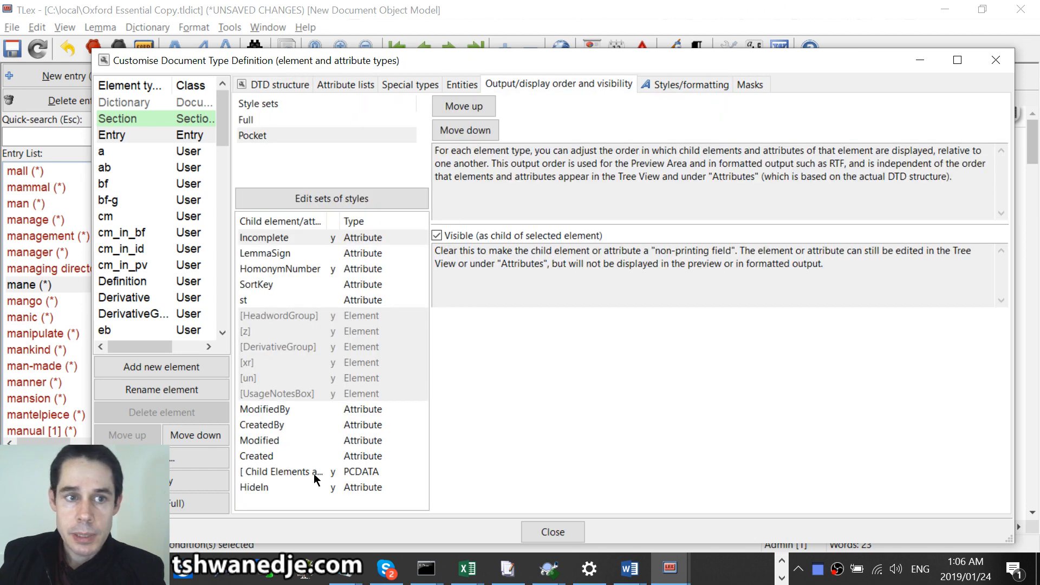
left_click(266, 120)
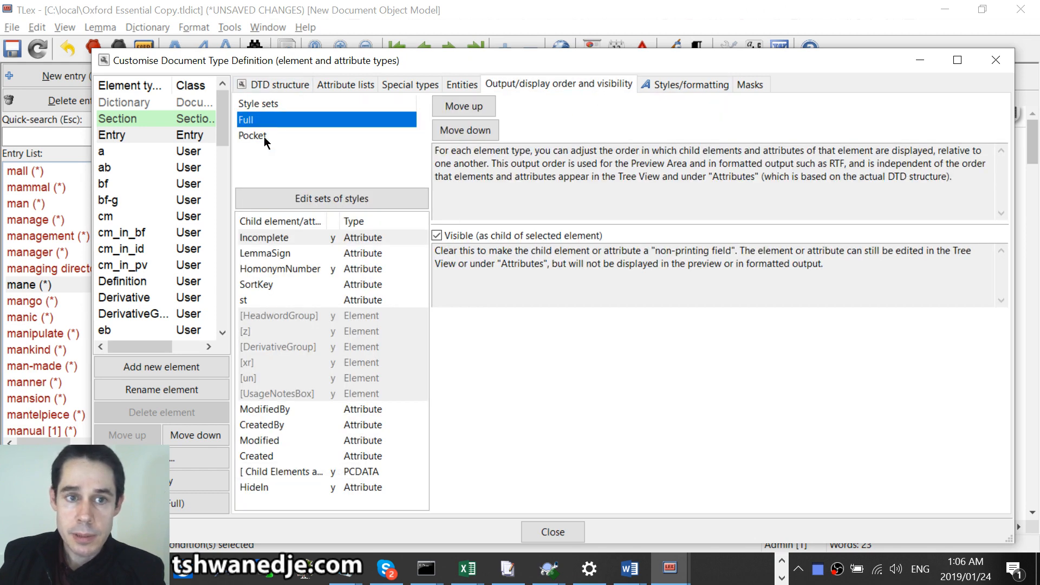
left_click(561, 85)
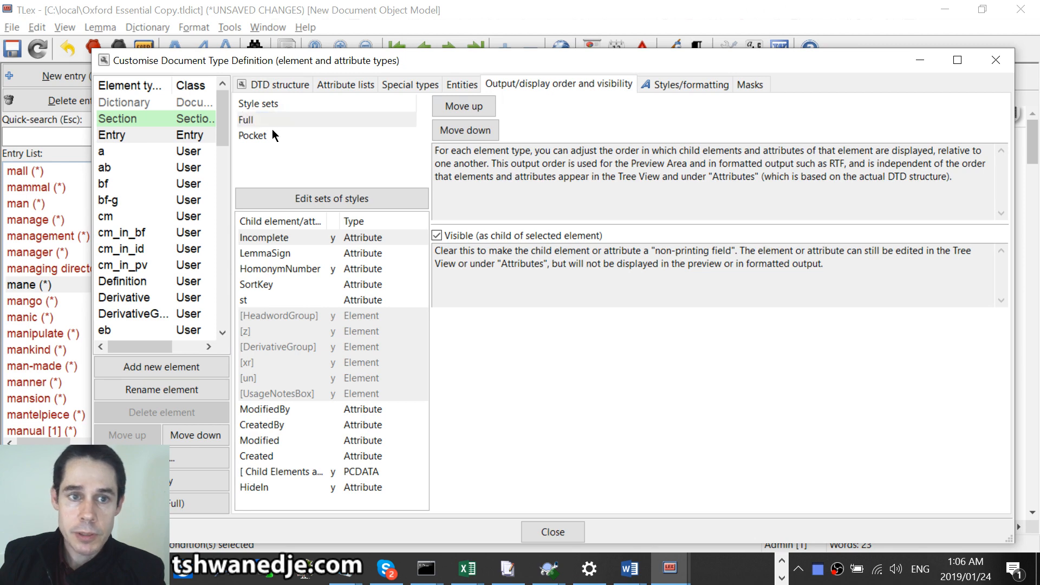
left_click(256, 120)
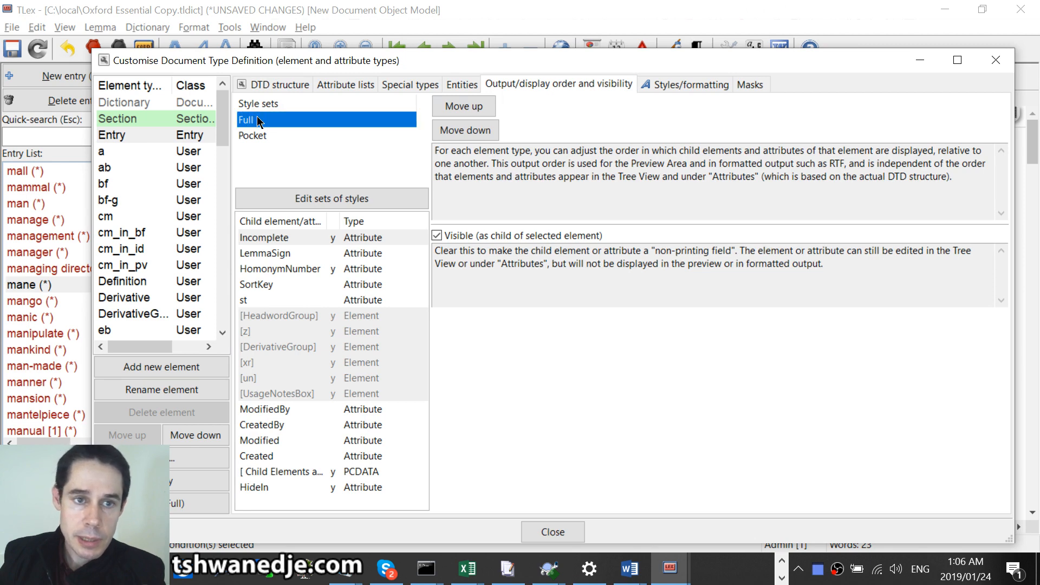
left_click(253, 487)
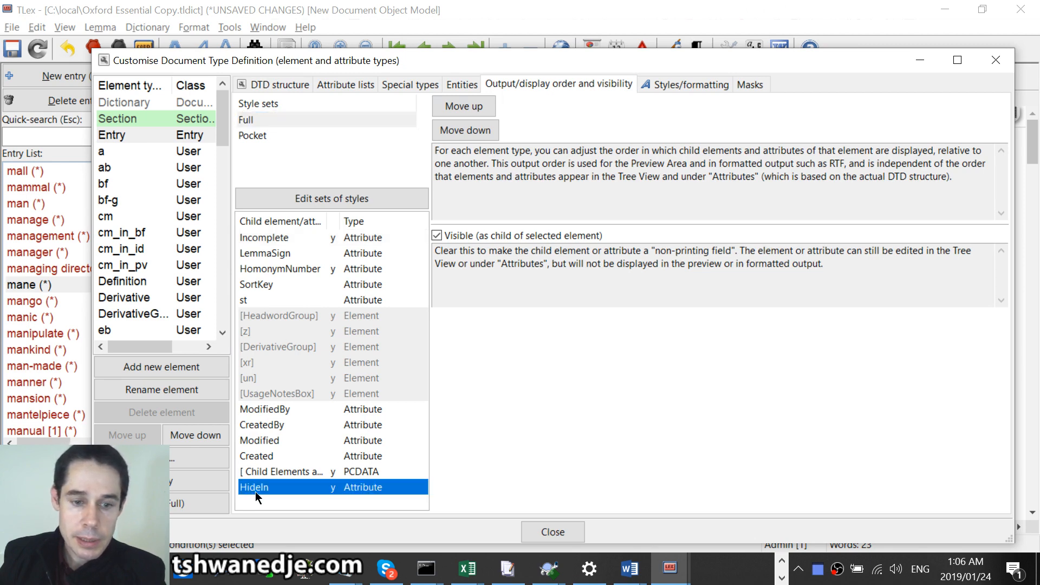
left_click(437, 237)
left_click(256, 136)
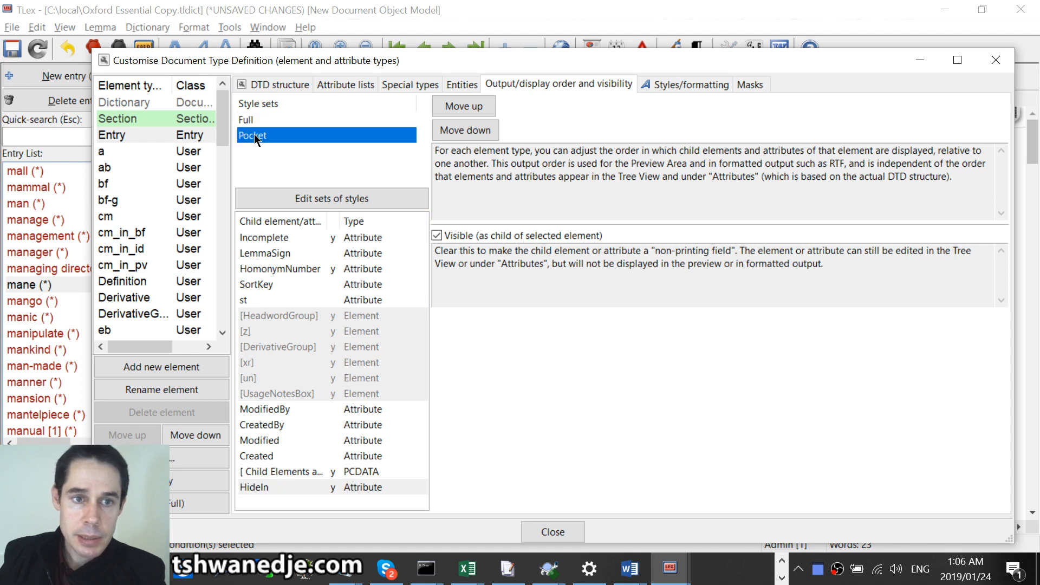
left_click(257, 487)
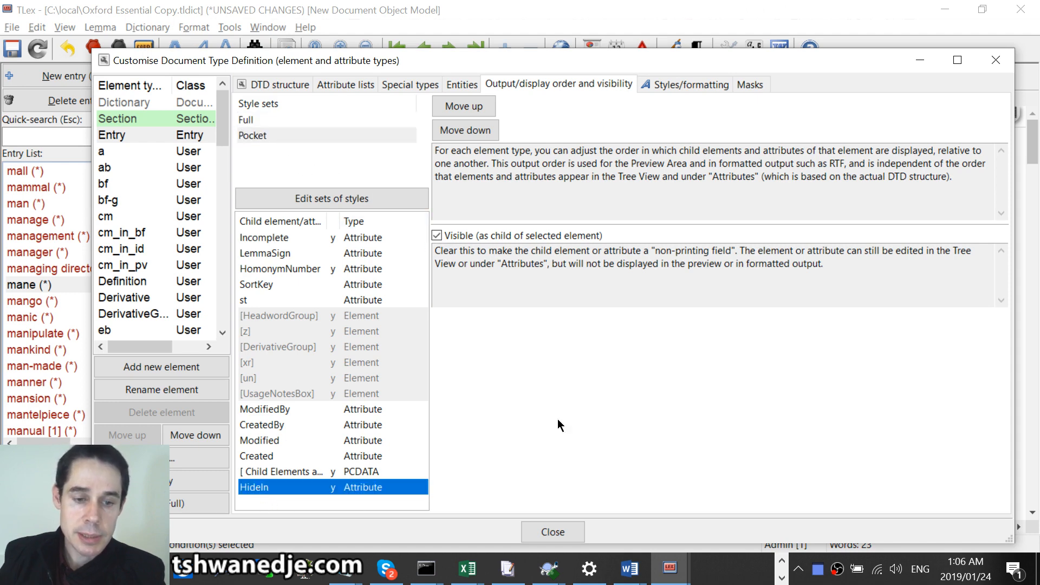
left_click(437, 236)
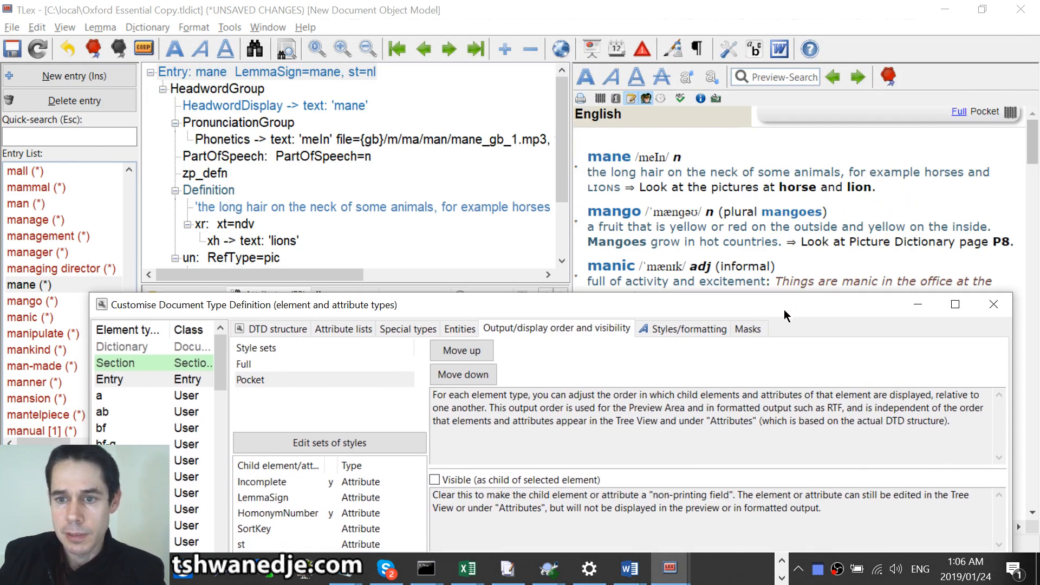
left_click_drag(784, 310, 744, 58)
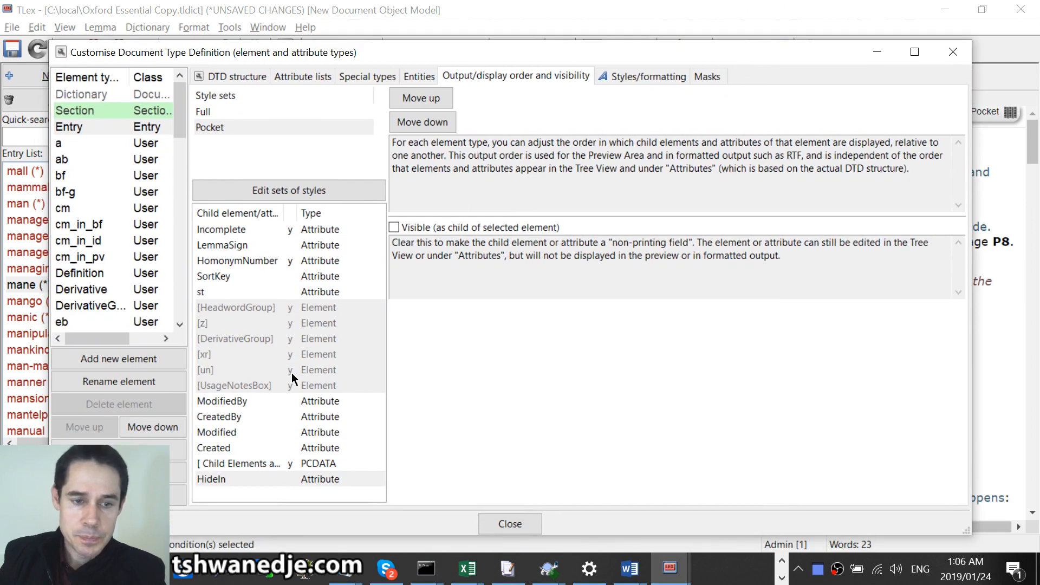
left_click(242, 130)
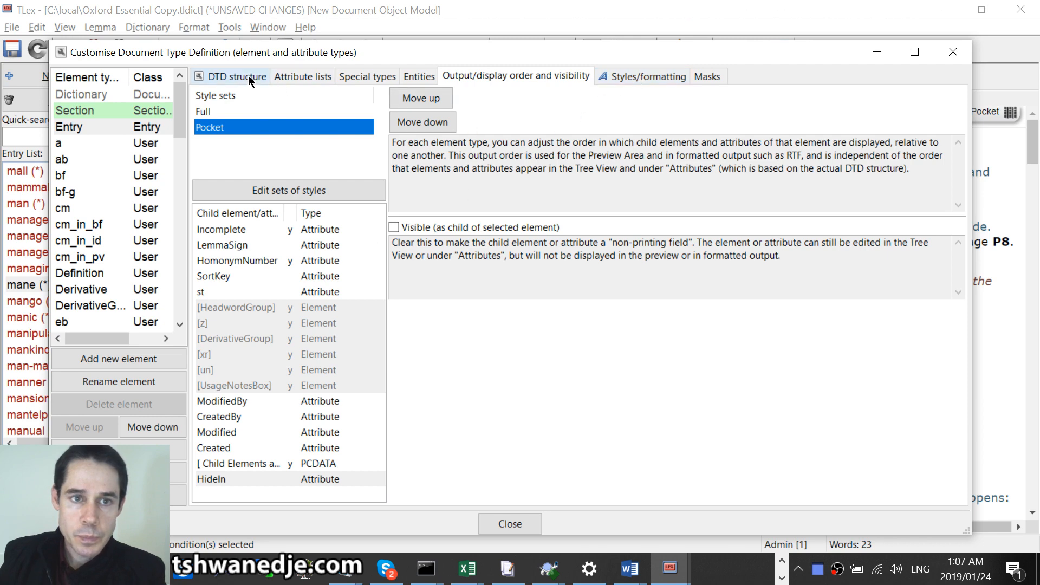
- Change the Entry element's HideIn data type to Select from list (multiple), using the existing HideIn list
left_click(292, 77)
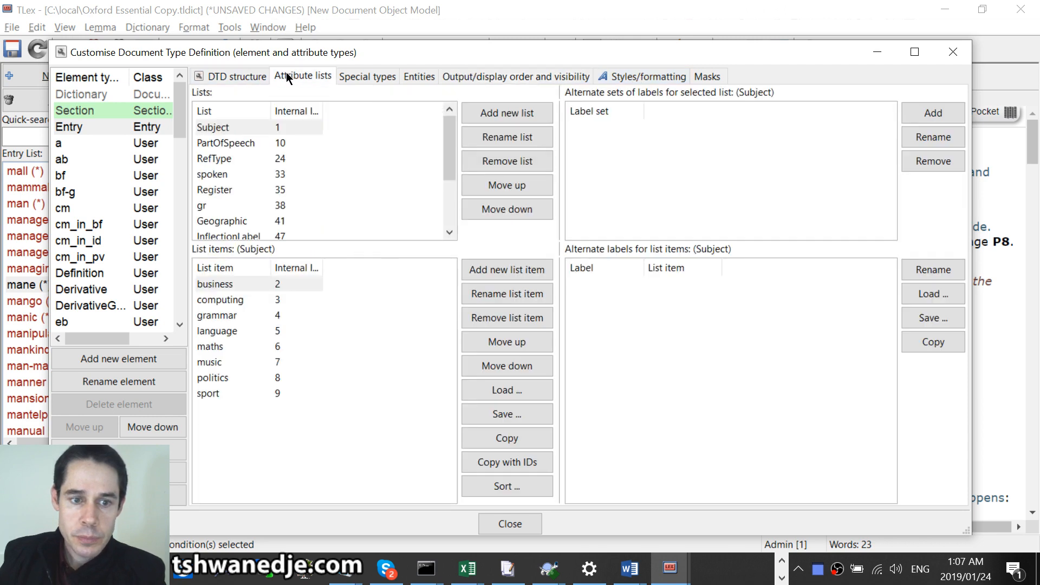
left_click(260, 77)
left_click(253, 467)
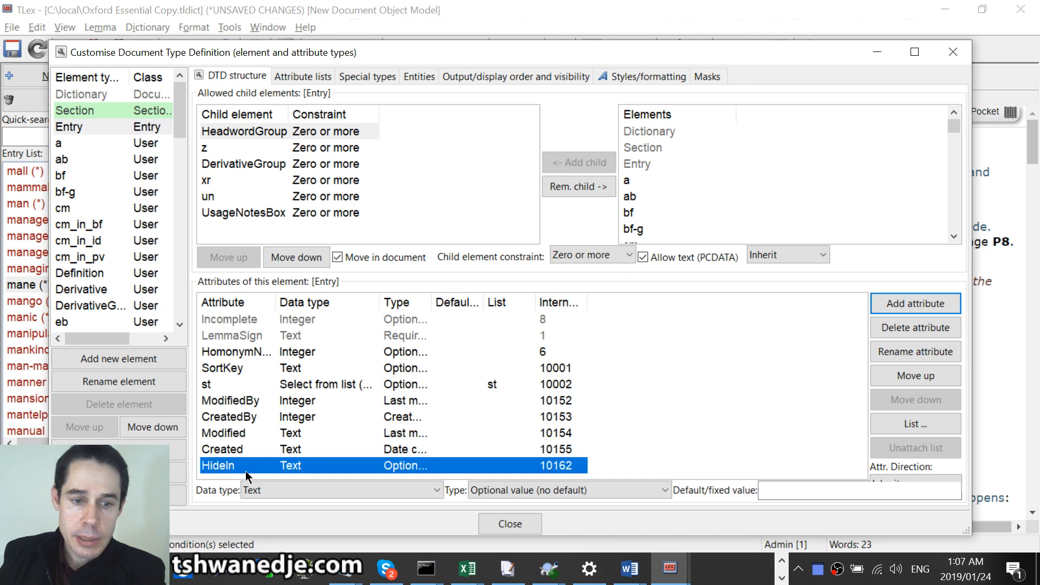
left_click(270, 494)
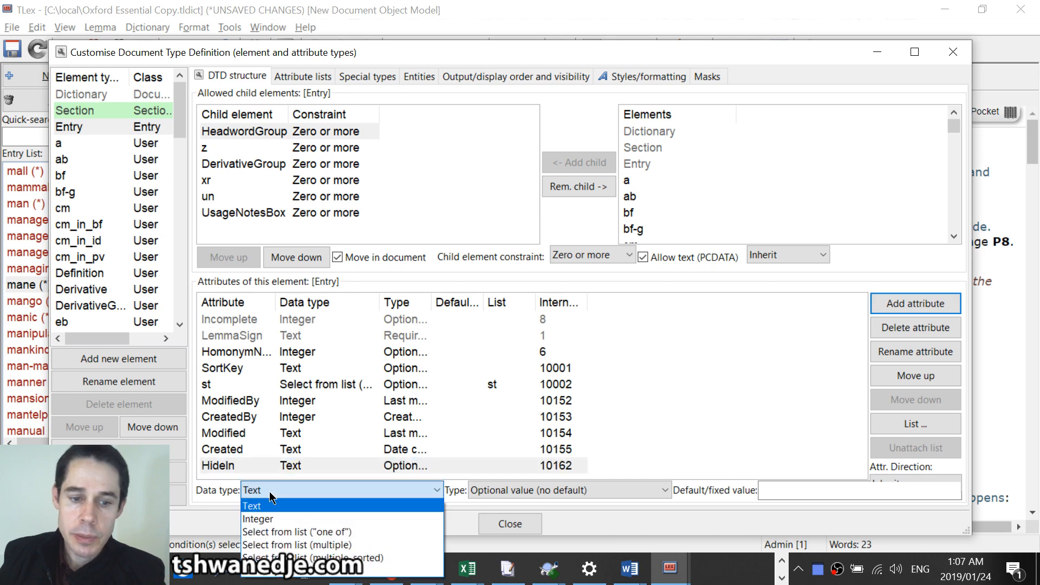
left_click(312, 546)
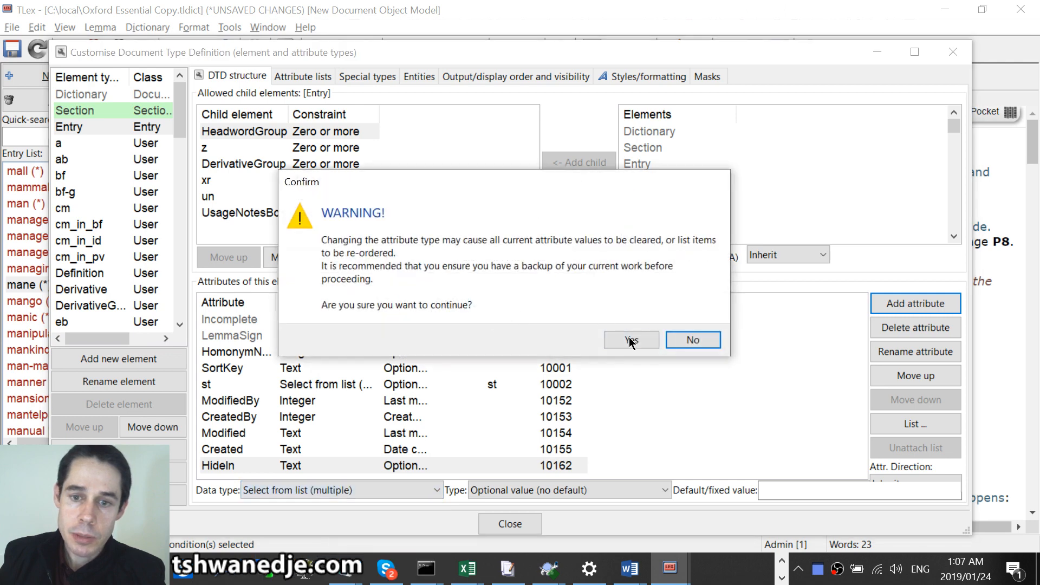
left_click(632, 340)
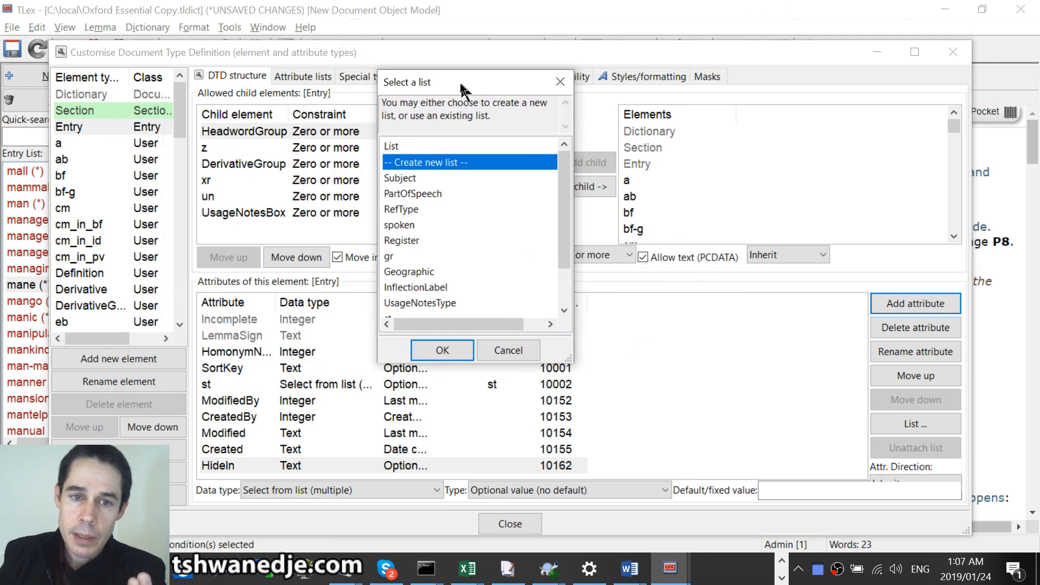
left_click_drag(568, 359, 685, 438)
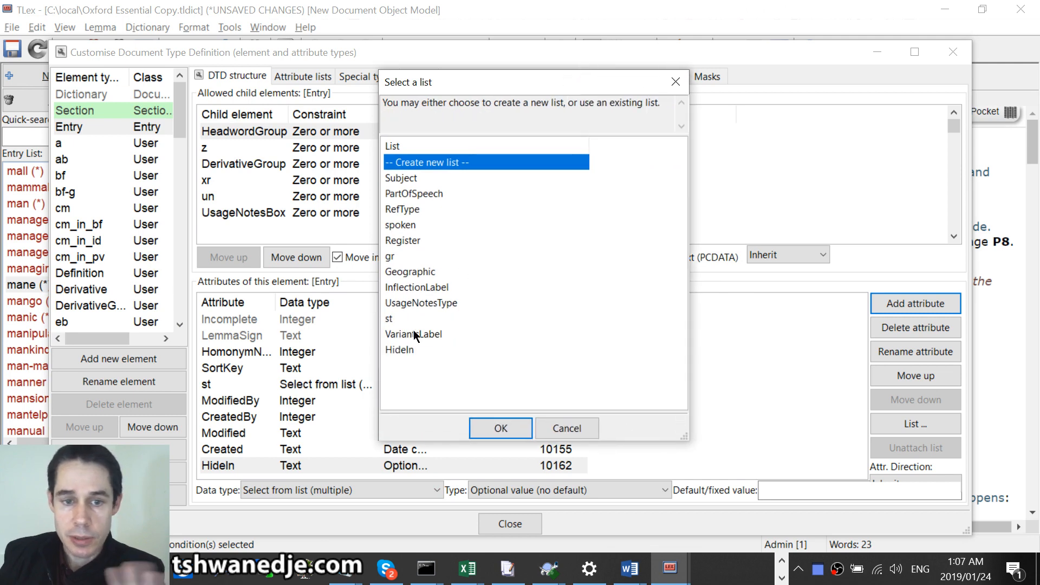
left_click(428, 349)
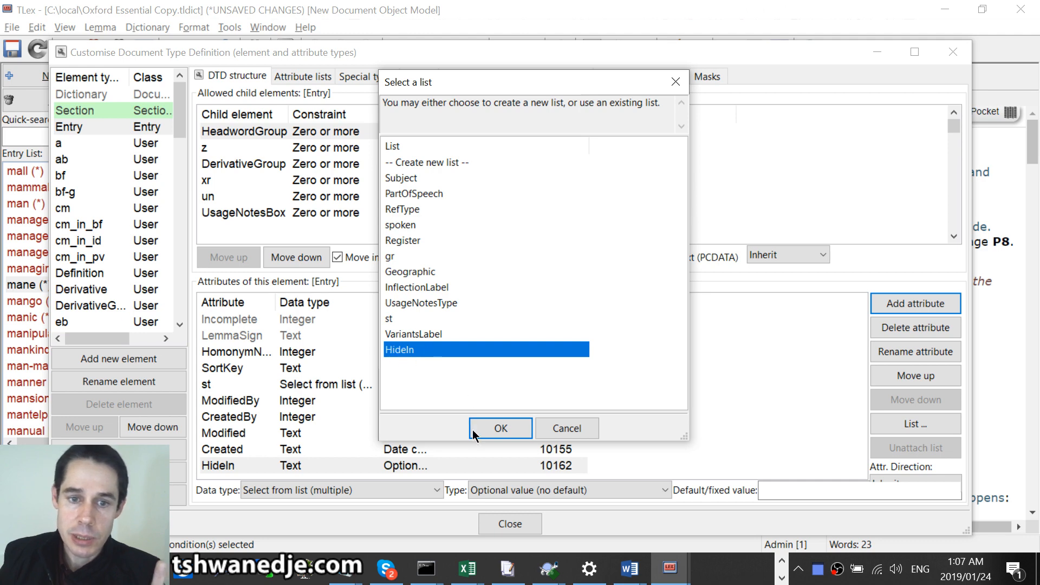
left_click(501, 428)
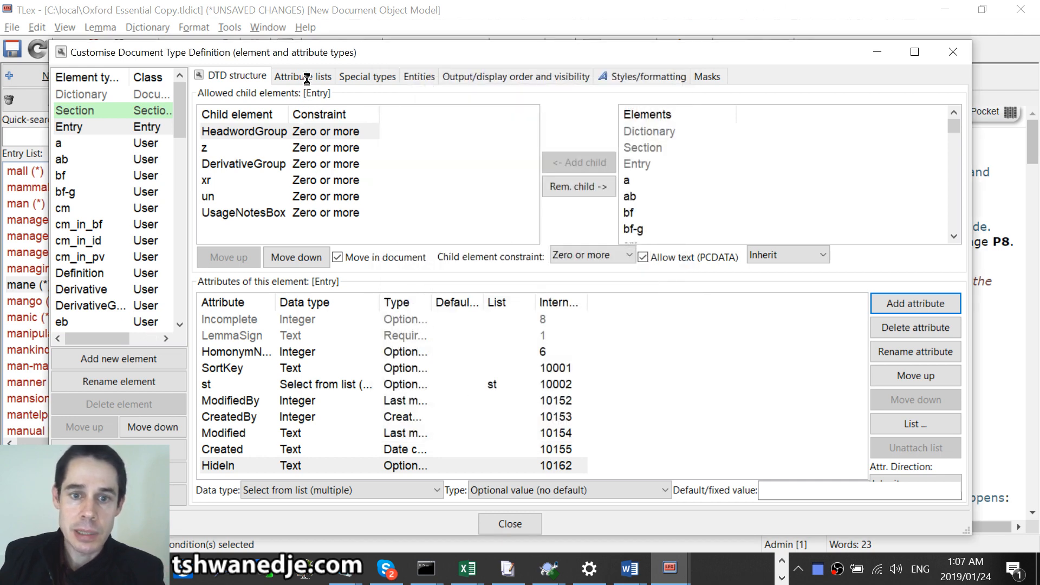
- Review the HideIn masks of the Full and Pocket style sets, and close the DTD customisation
left_click(305, 77)
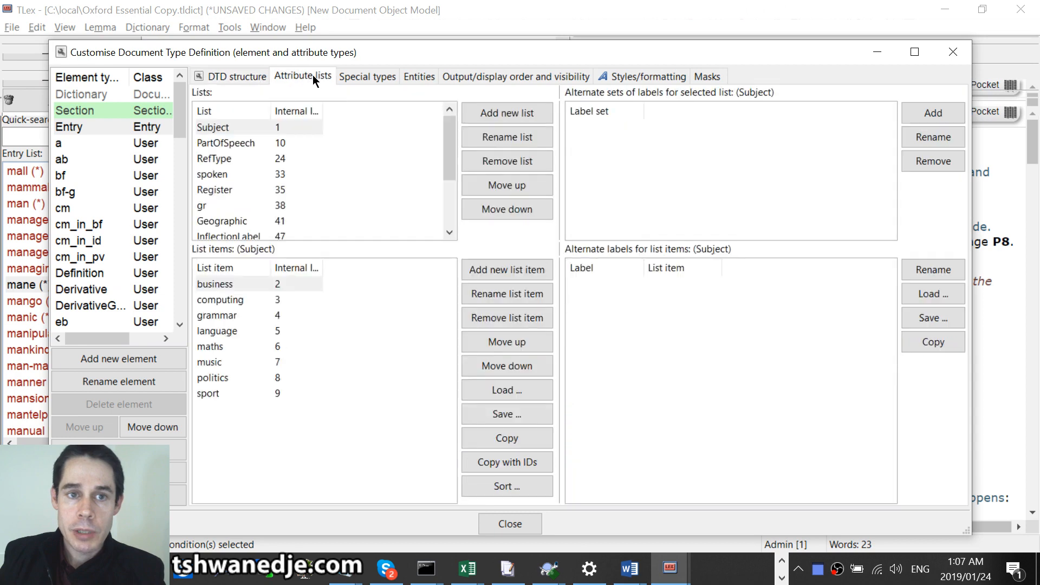
left_click(704, 76)
left_click(255, 111)
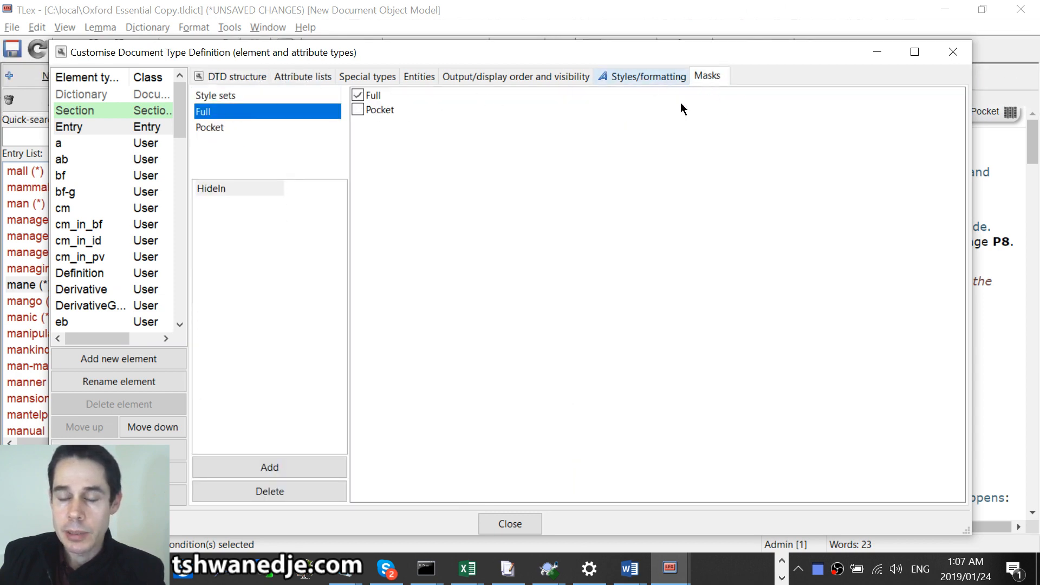
left_click(231, 127)
left_click(709, 77)
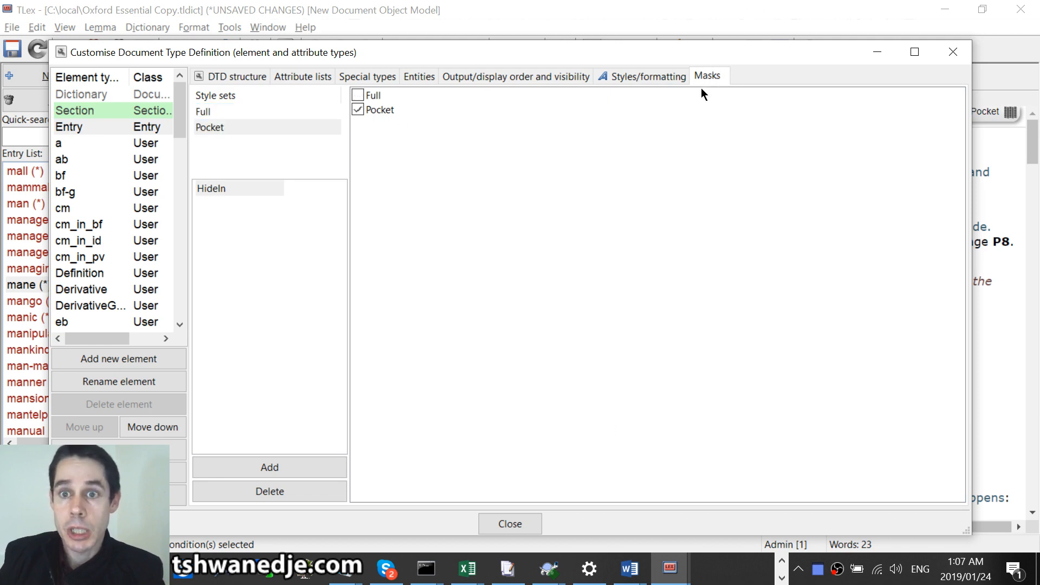
left_click(504, 524)
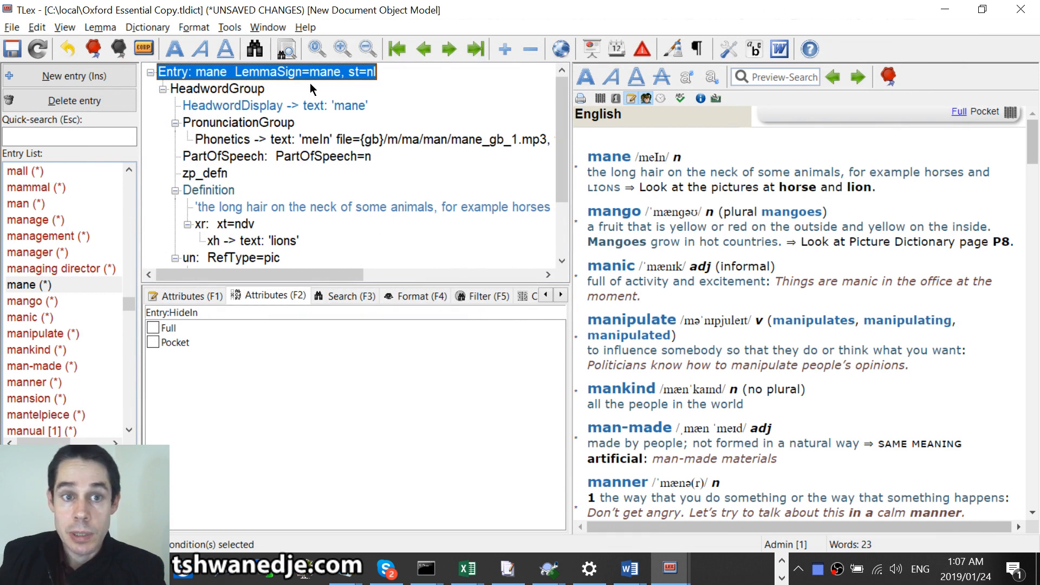
- Set the entry-level HideIn of the management entry to Pocket and check the entry in the preview
left_click(67, 236)
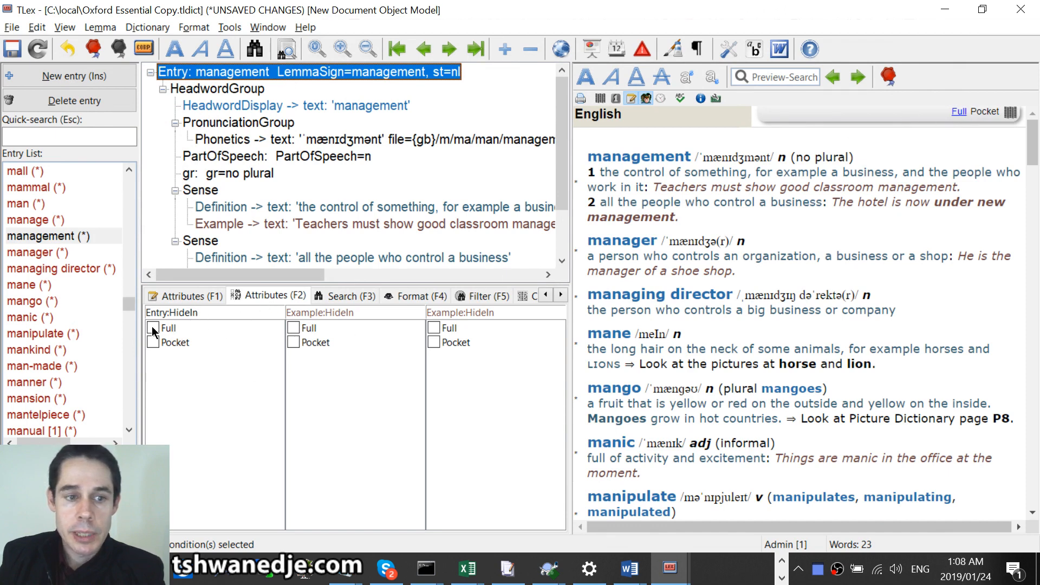
left_click(153, 343)
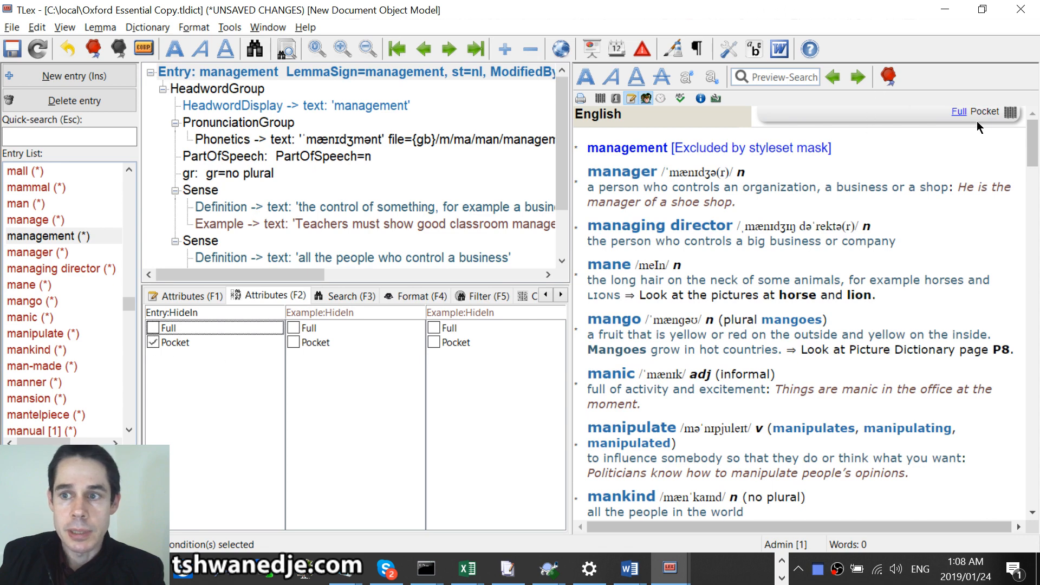
left_click_drag(894, 142, 605, 147)
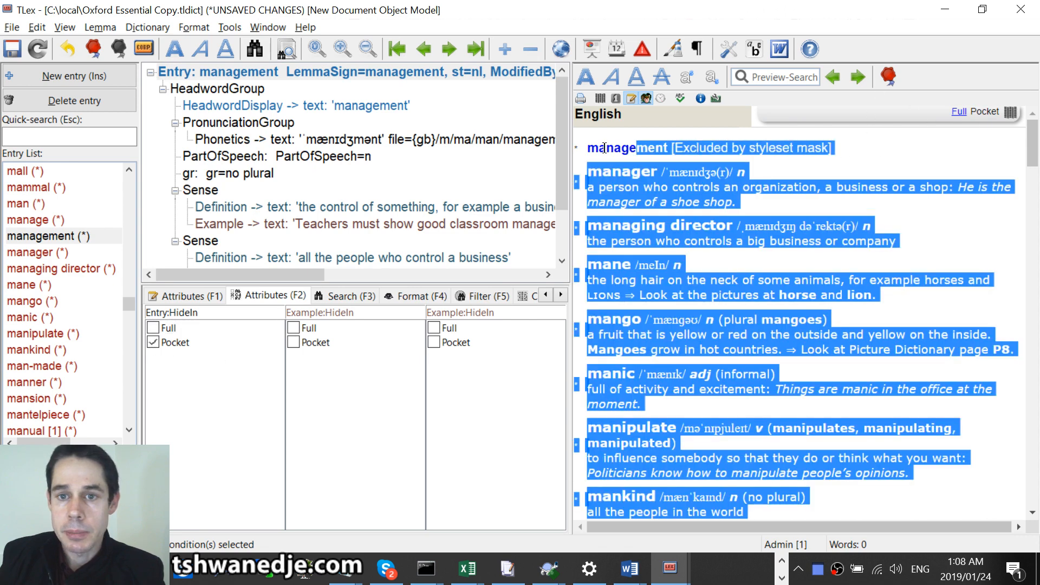
left_click(899, 145)
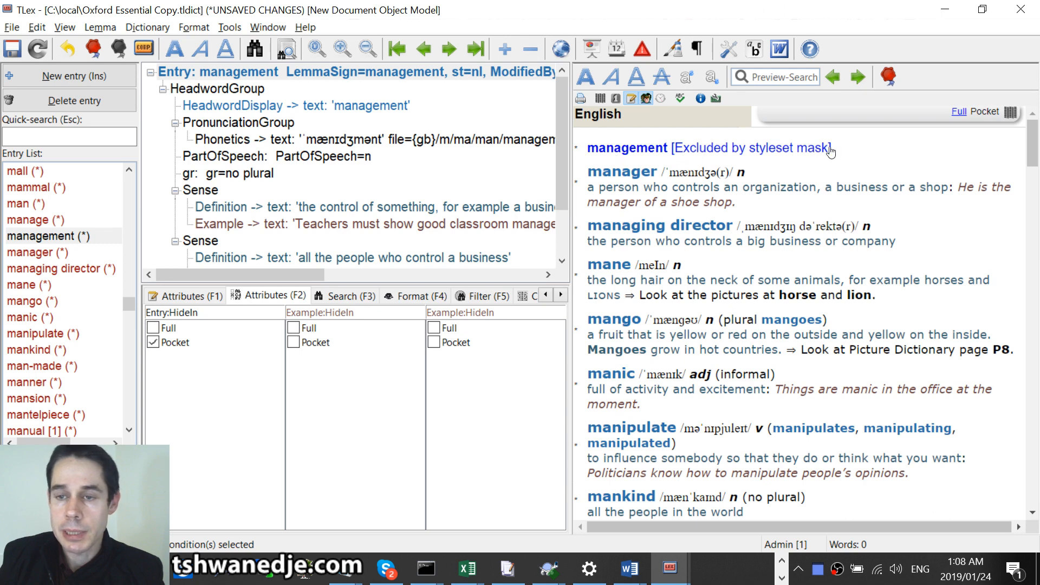
- Compare how the management entry appears in the Full and Pocket previews, including its styleset-mask exclusion notice
left_click(960, 112)
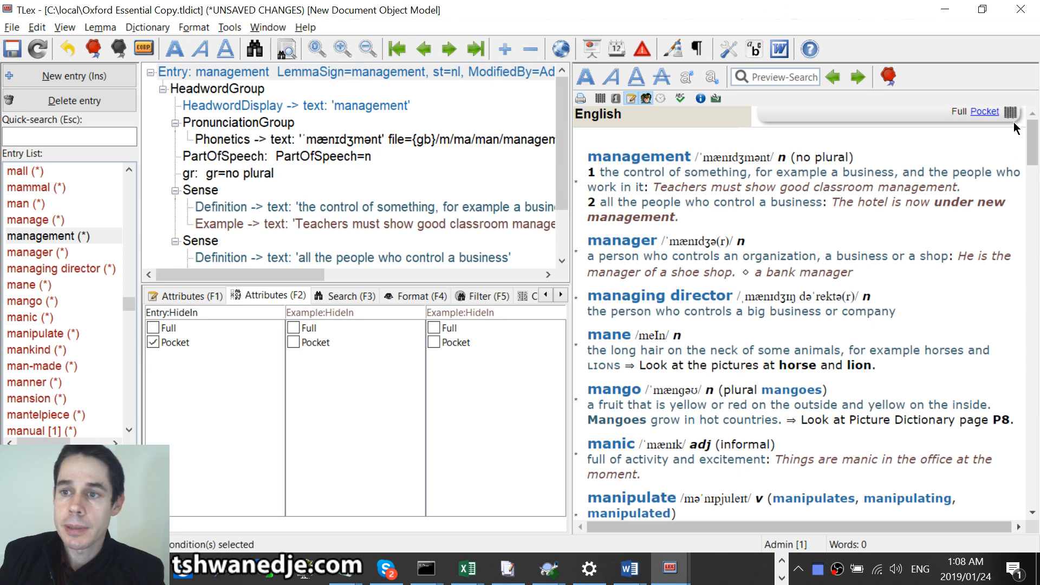
left_click(985, 112)
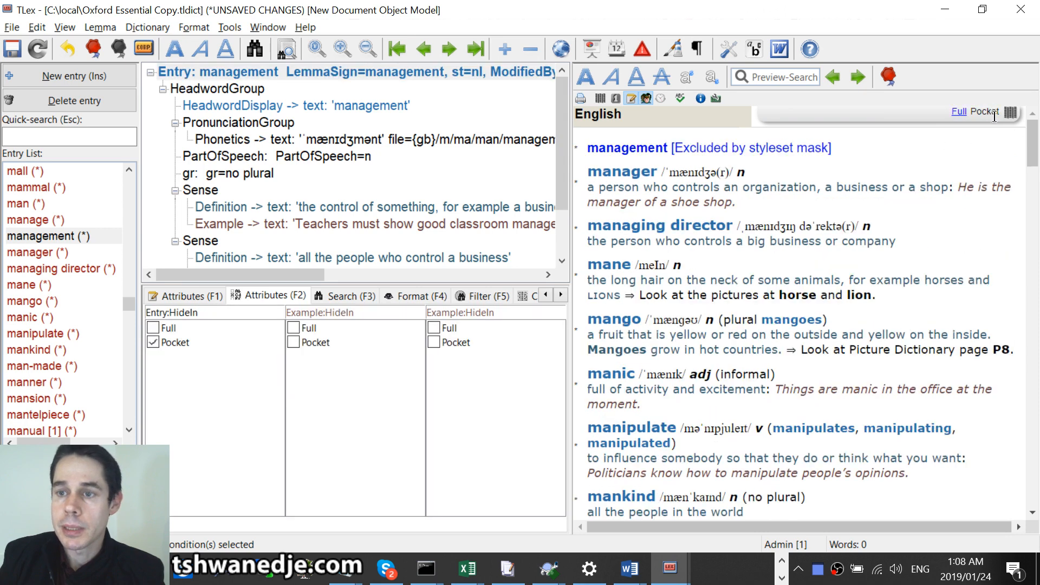
left_click(959, 111)
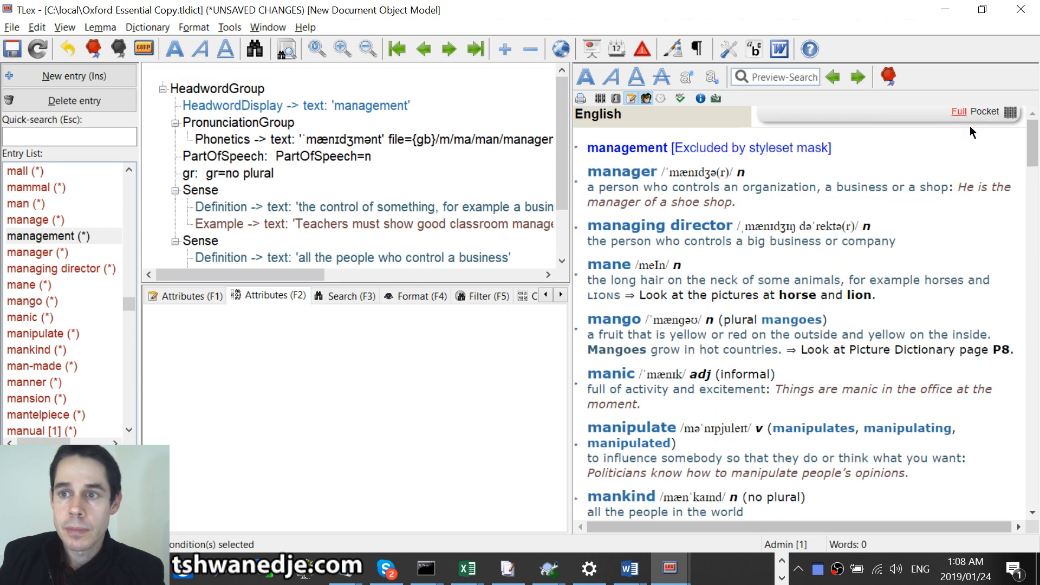
left_click(985, 112)
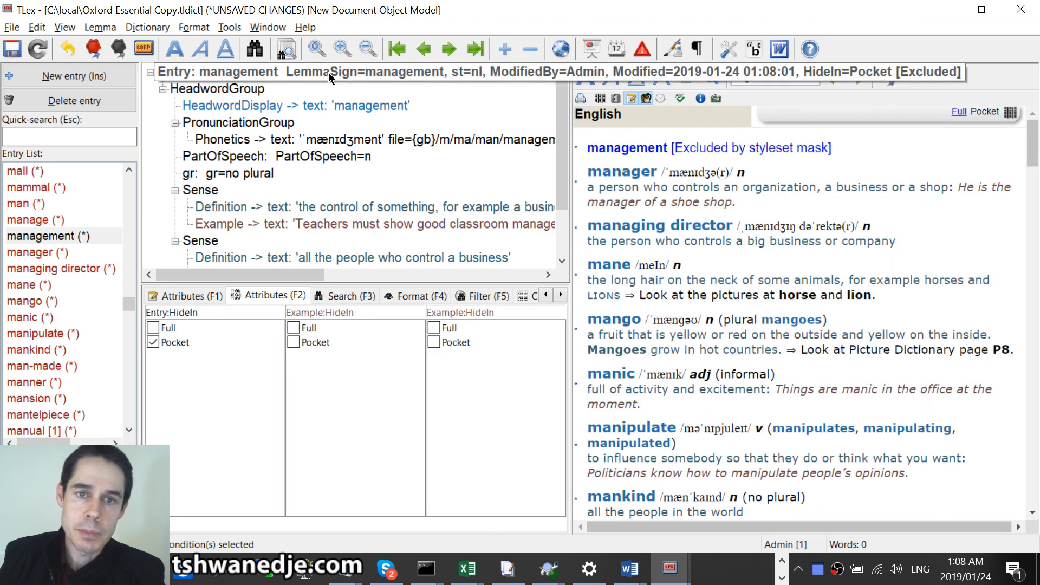
left_click(960, 112)
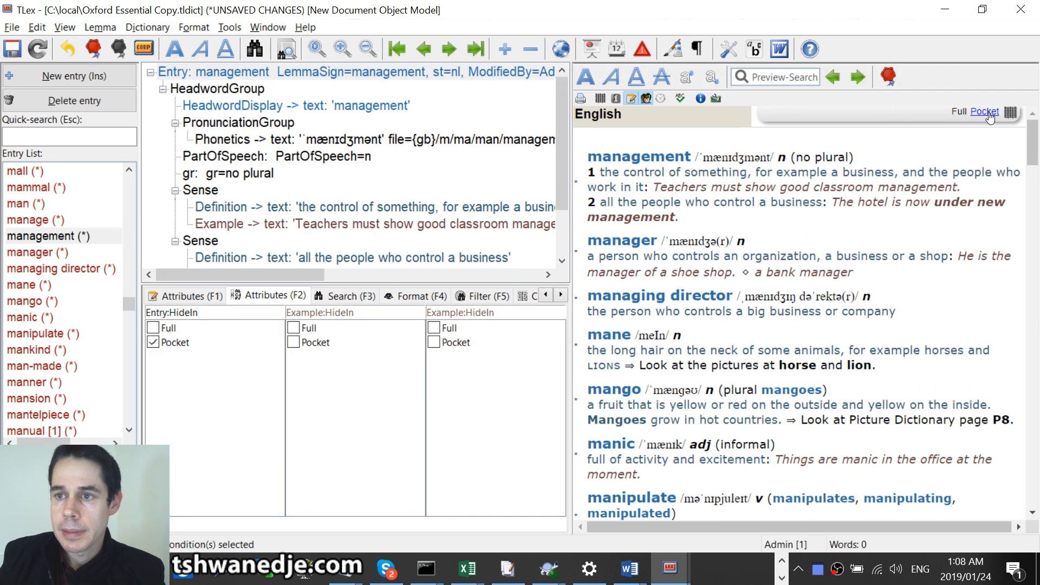
left_click(987, 113)
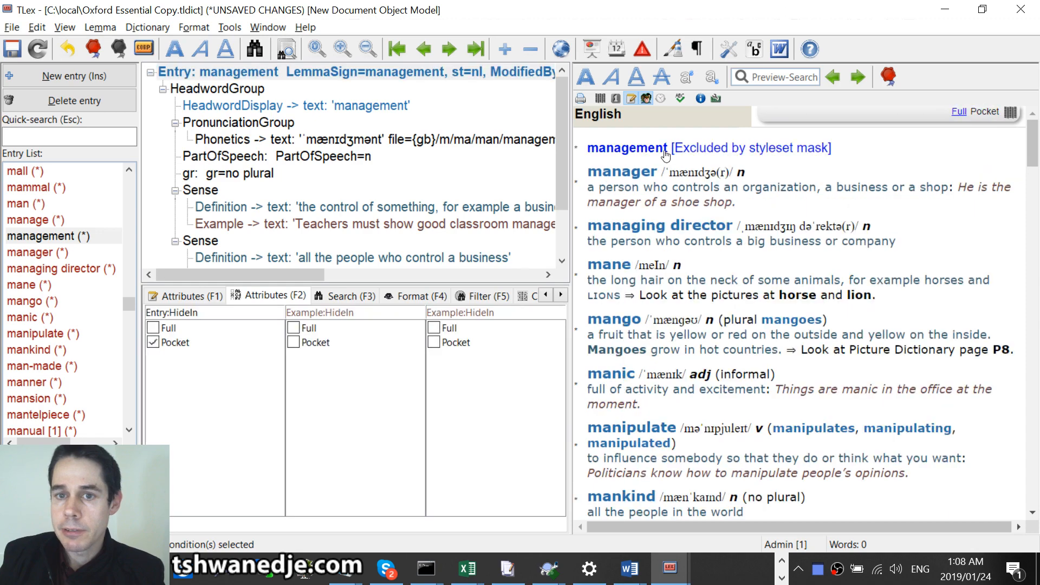
left_click(7, 30)
left_click(771, 56)
left_click_drag(835, 149, 574, 150)
left_click(844, 146)
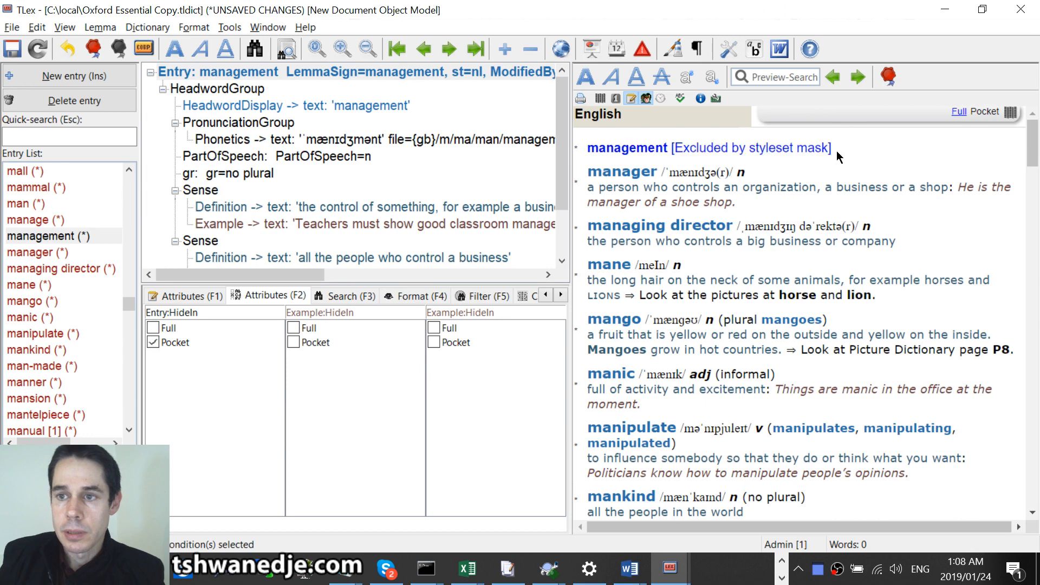
- Try clearing the Pocket mask on the management entry, and set it back to Pocket
left_click(216, 343)
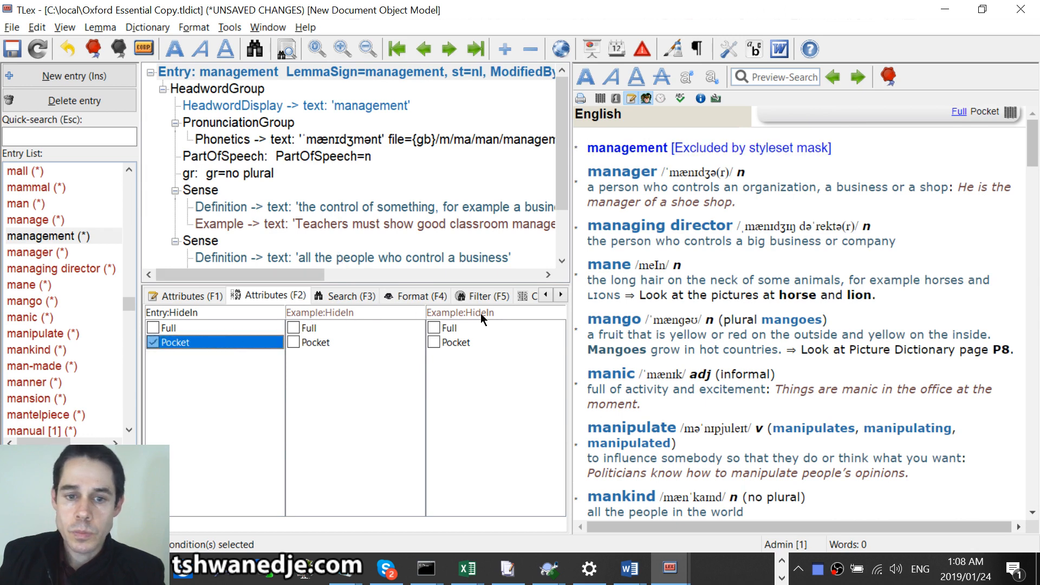
scroll(310, 216, "down", 1)
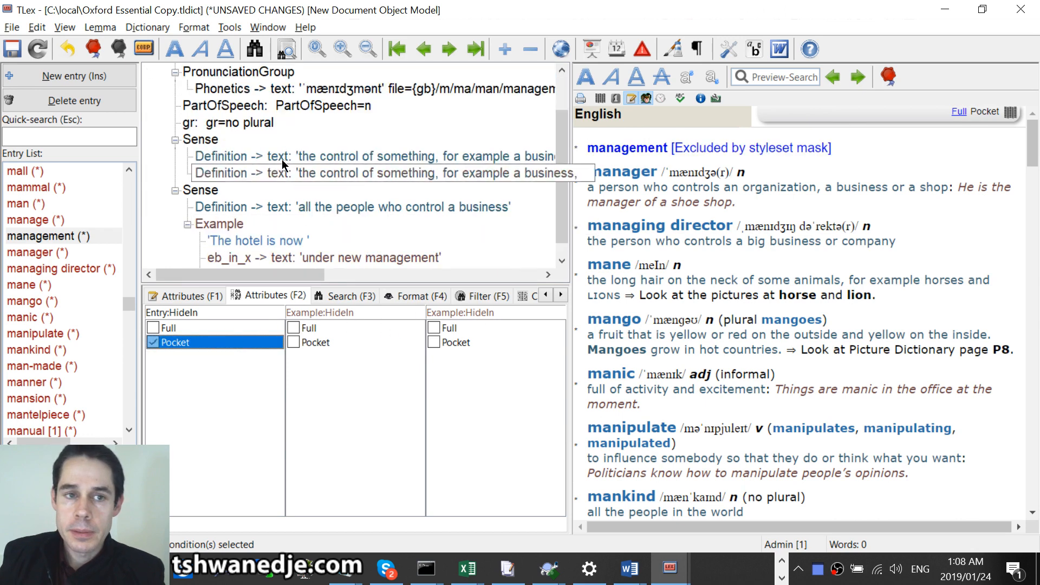
left_click(153, 345)
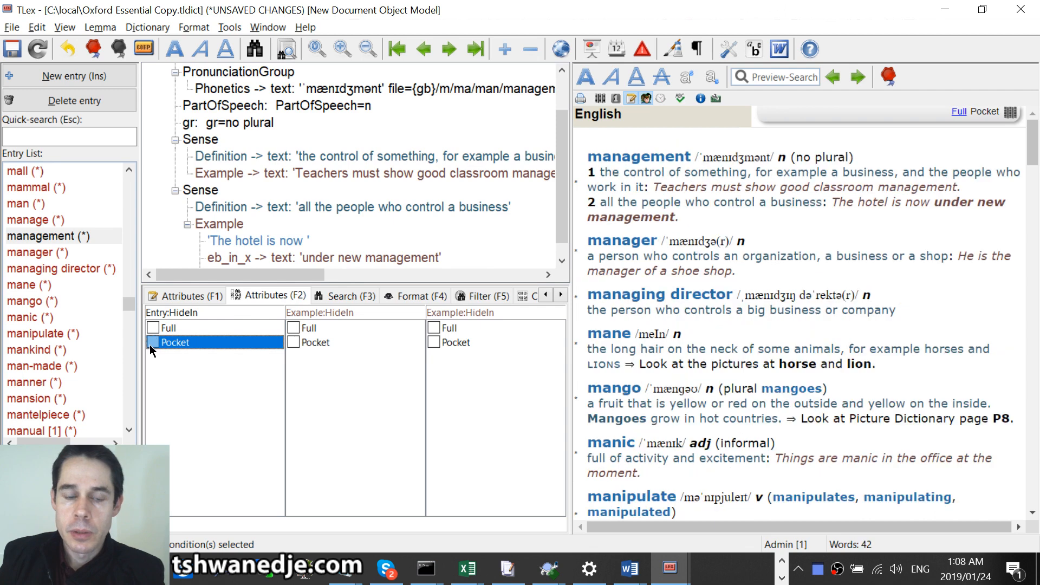
left_click(152, 343)
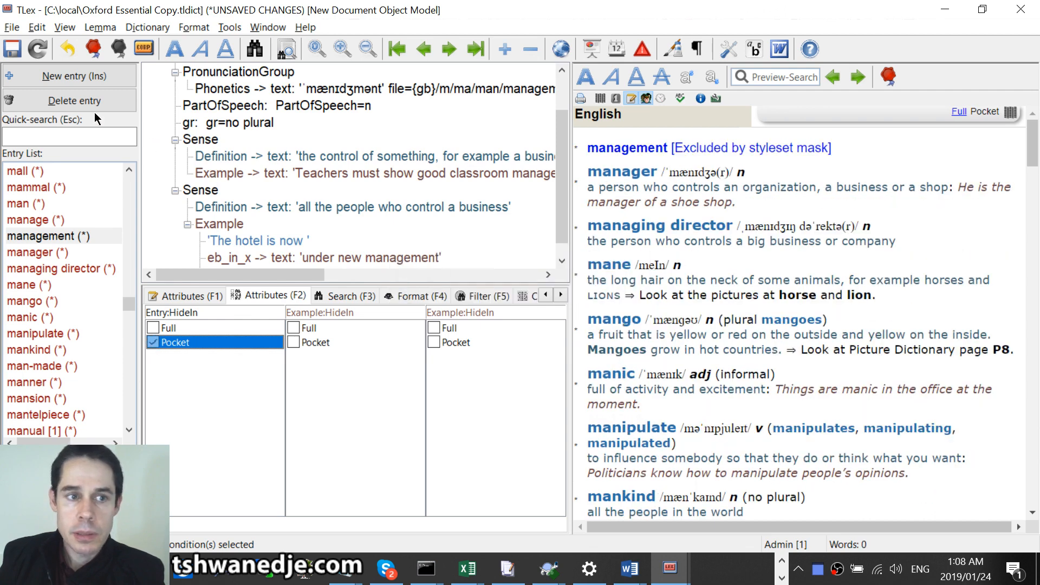
- Save the dictionary and turn on the preview of all sets of styles
key("ctrl+s")
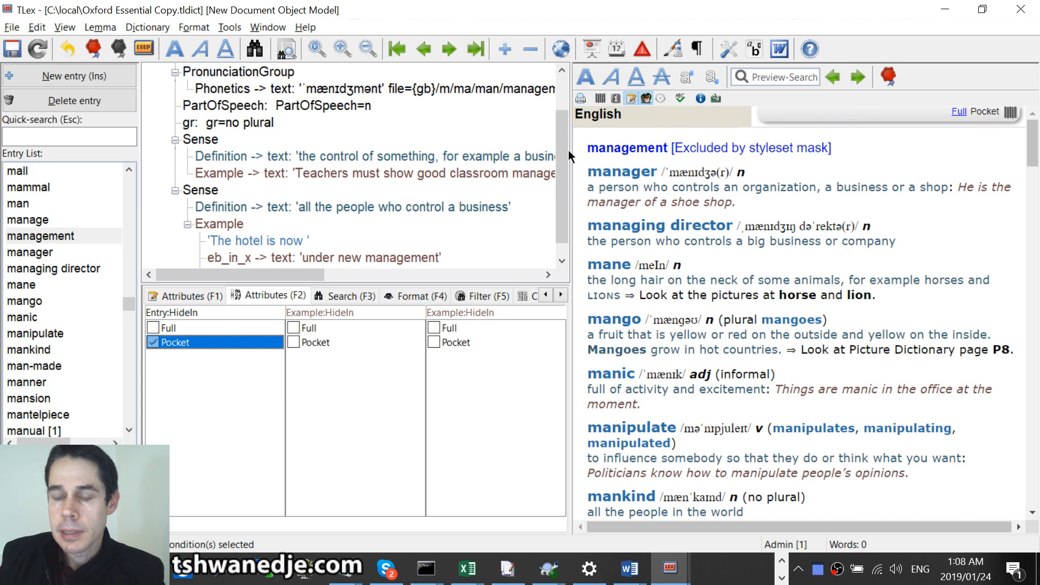
left_click(201, 28)
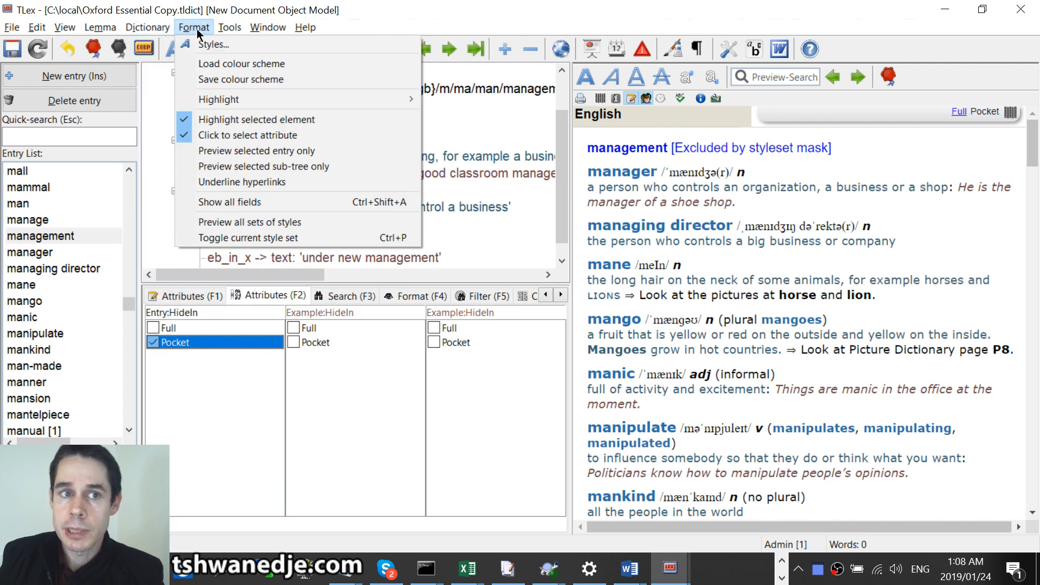
left_click(282, 223)
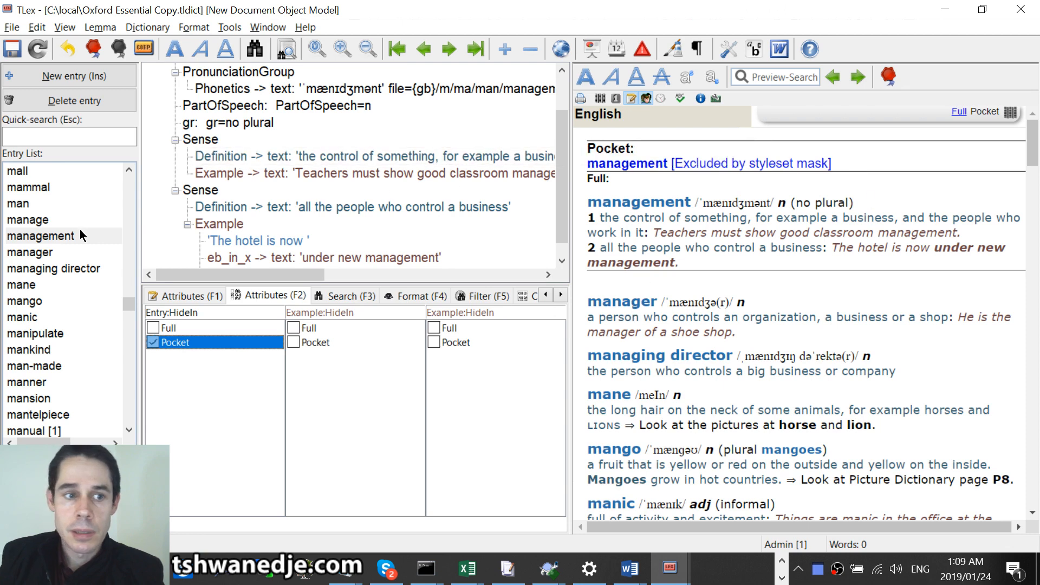
- Open the manager entry and compare its Pocket and Full versions in the combined preview
left_click(612, 301)
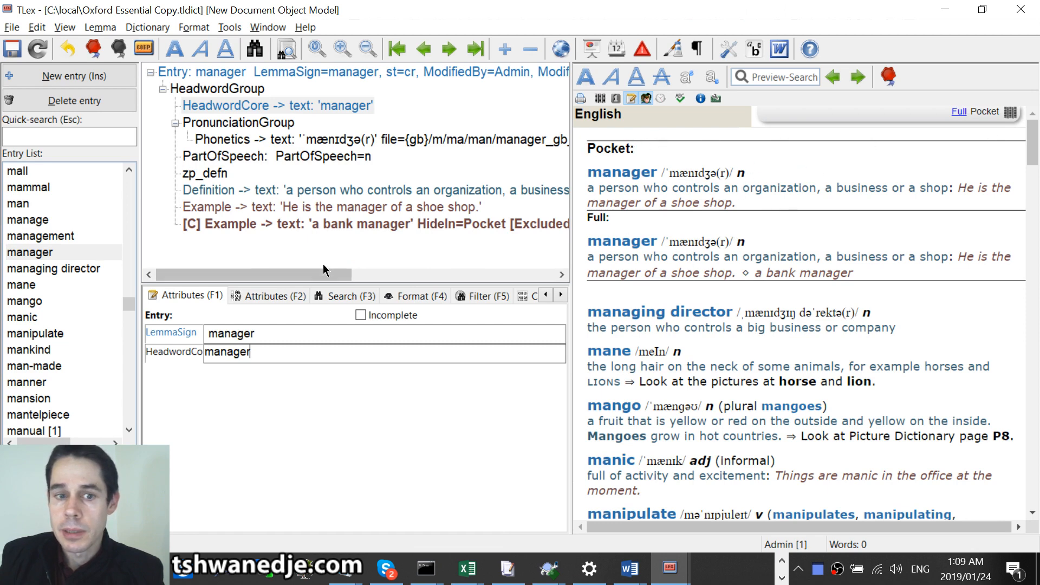
left_click(271, 296)
double_click(605, 149)
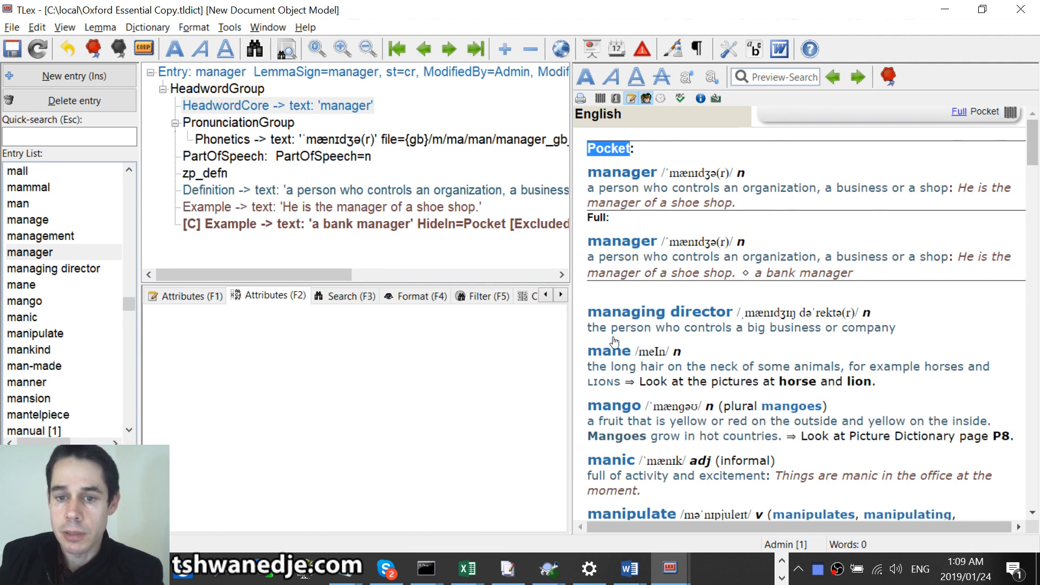
double_click(985, 111)
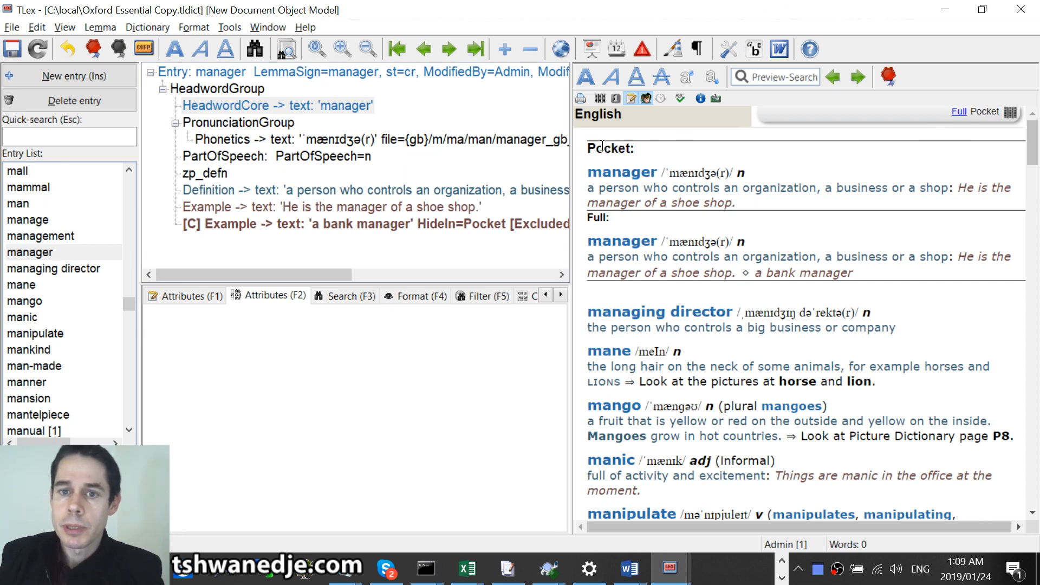
left_click_drag(589, 146, 867, 287)
left_click(614, 158)
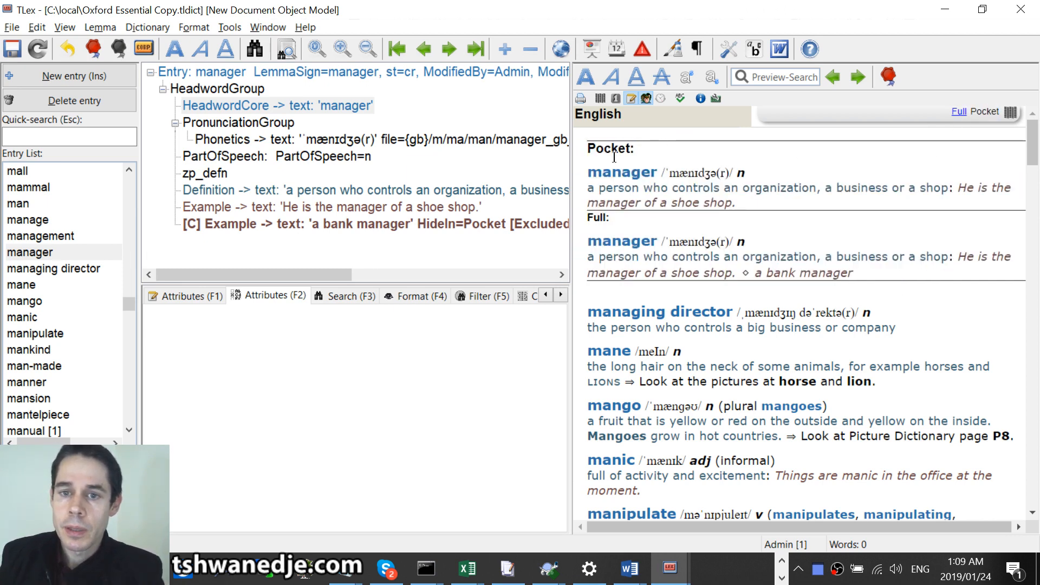
- Remove the leading "a" from the manager definition to test the preview of both style sets, and restore it
left_click(358, 192)
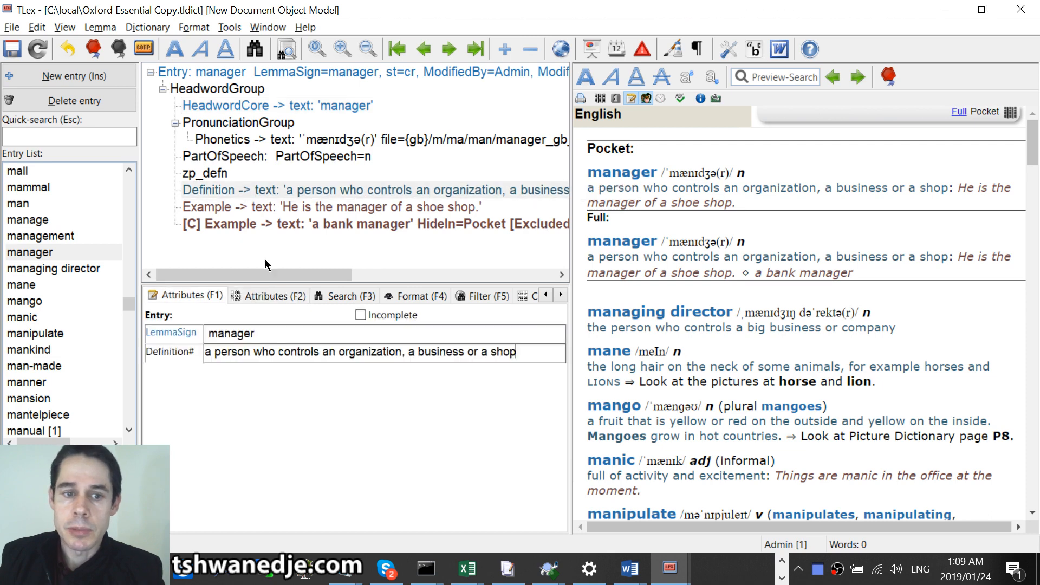
left_click_drag(221, 353, 164, 356)
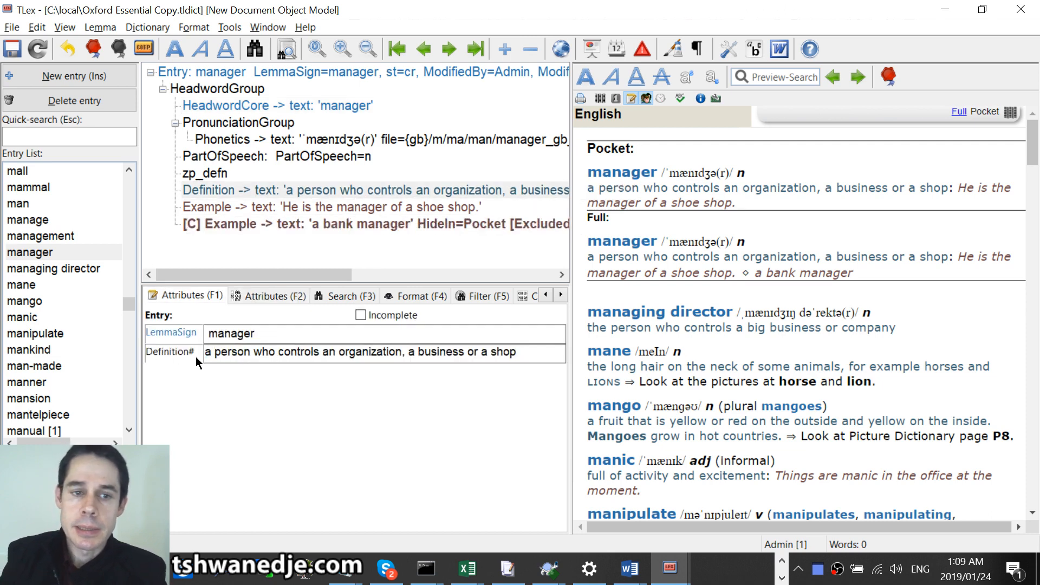
key("BackSpace")
key("BackSpace")
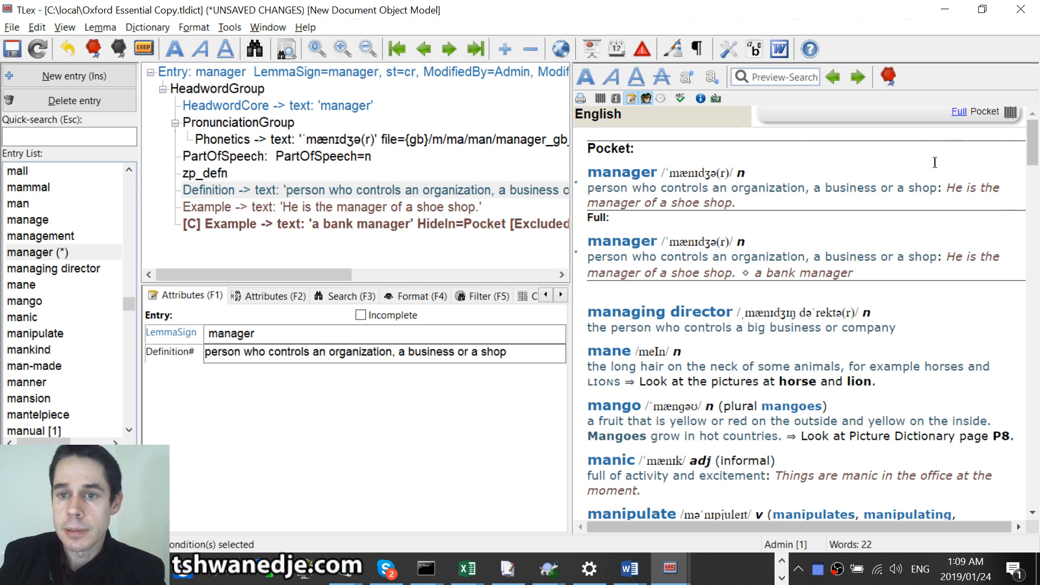
type("a")
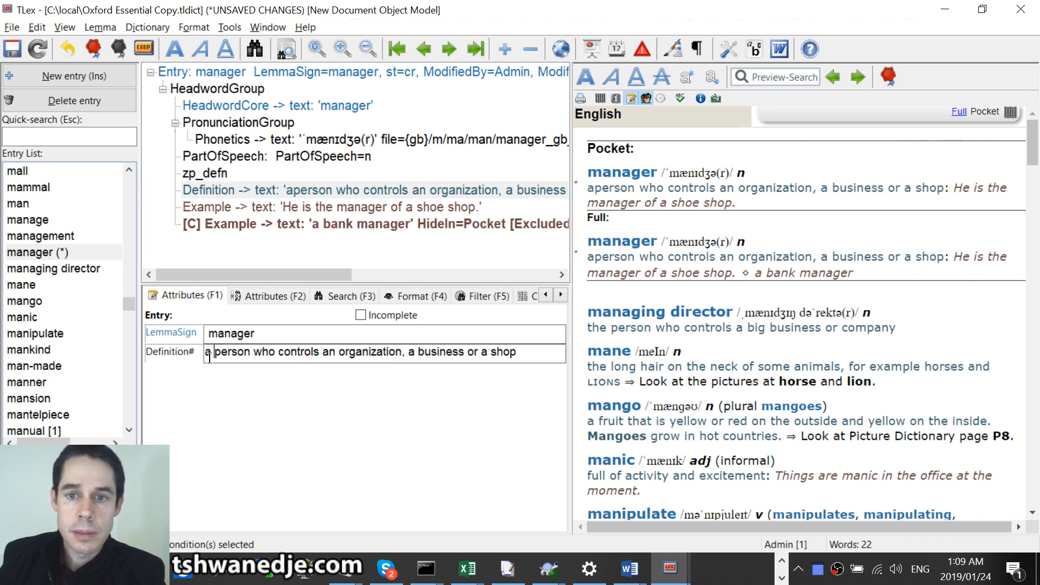
- Try hiding the manager example "He is the manager of a shoe shop." in Pocket, and clear that mask again
left_click(259, 296)
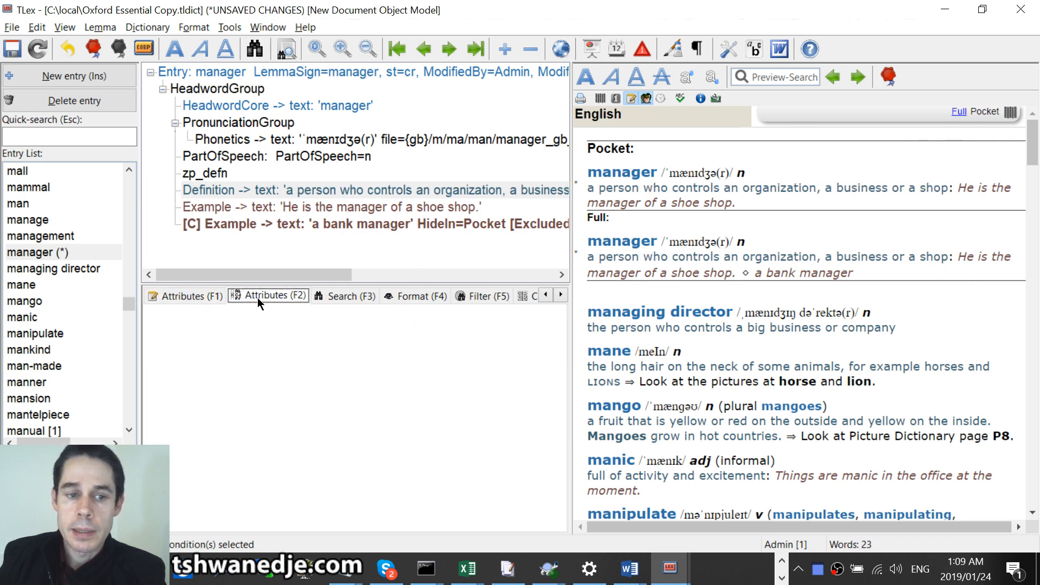
left_click(254, 207)
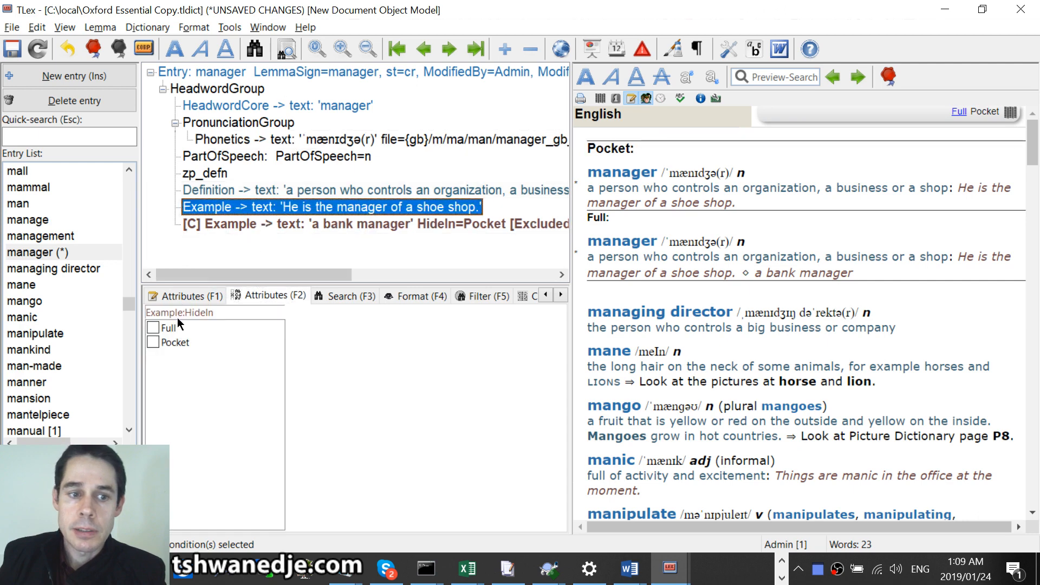
left_click(152, 343)
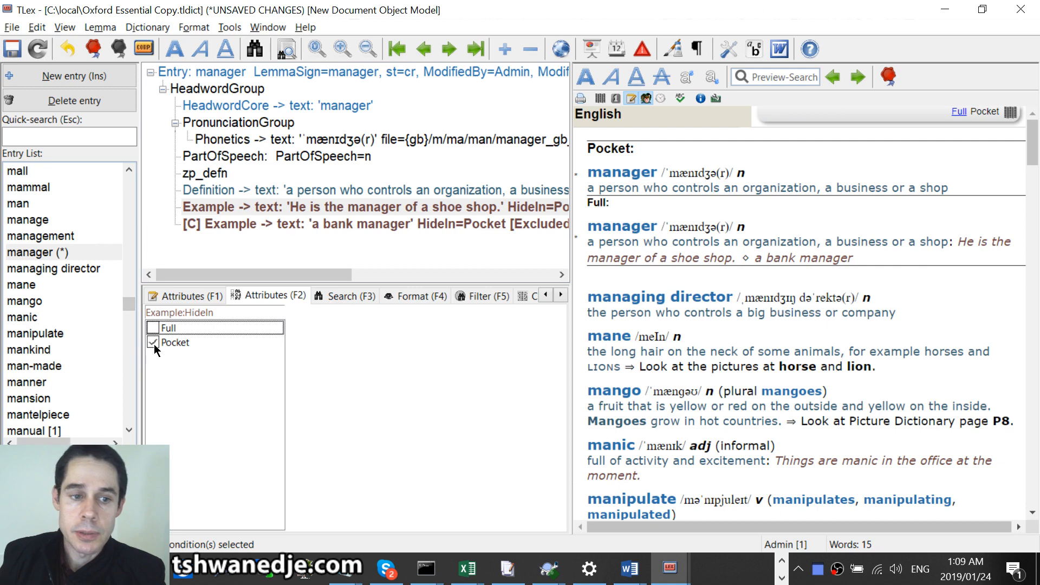
left_click(153, 343)
- Toggle the current style set back and forth between Pocket and Full for the manager entry, ending on Pocket
left_click(208, 26)
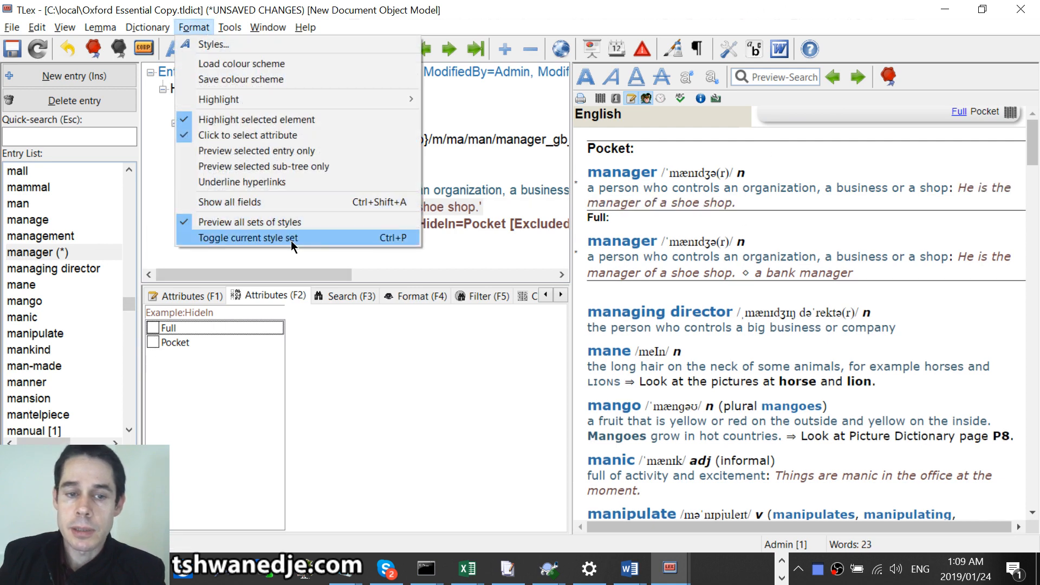
left_click(420, 359)
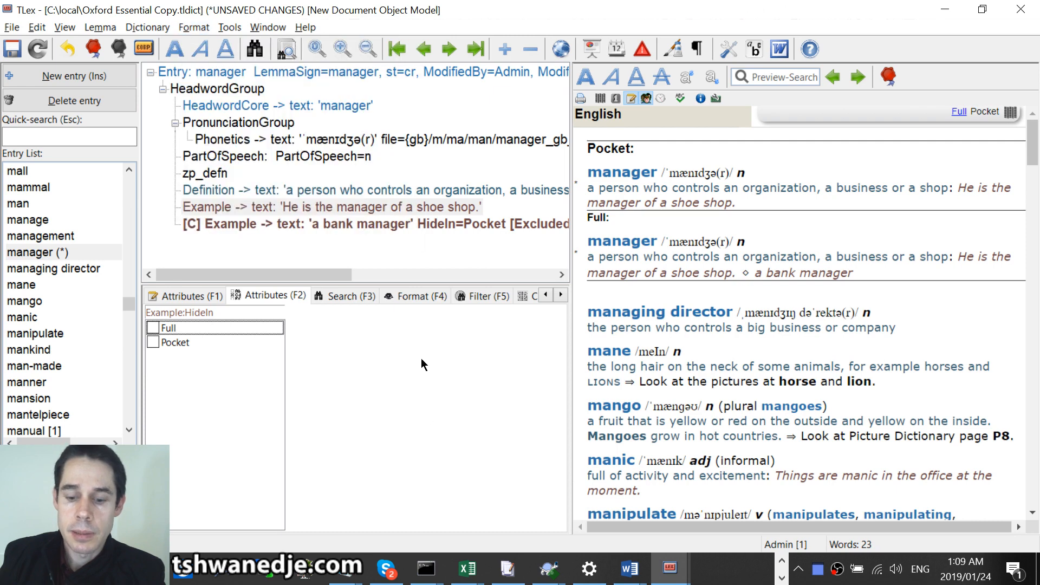
key("F12")
key("F12")
key("F12")
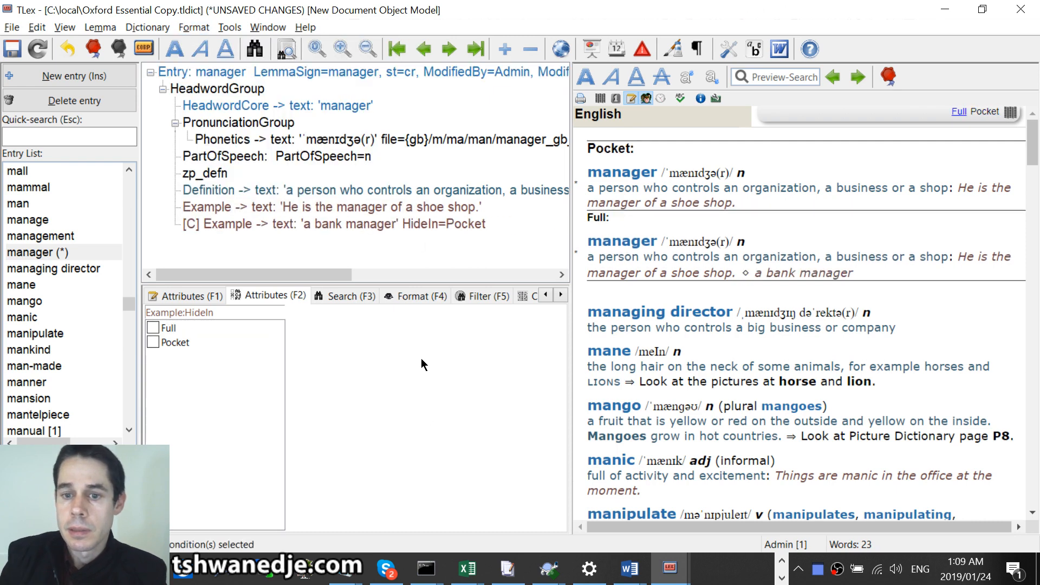
key("F12")
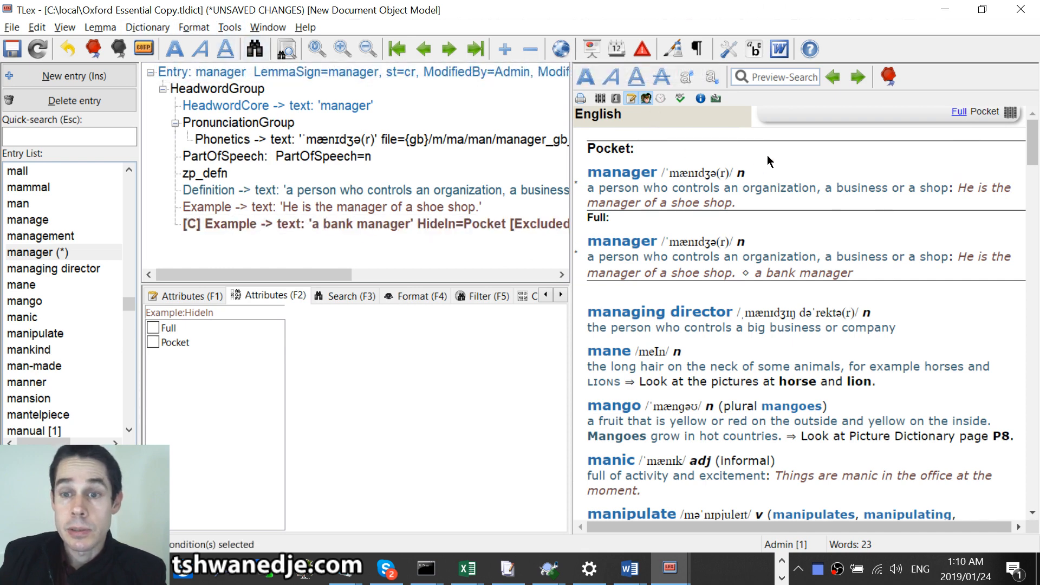
- Try the multi-columns view of the style sets, and turn off the preview of all sets of styles
left_click(605, 99)
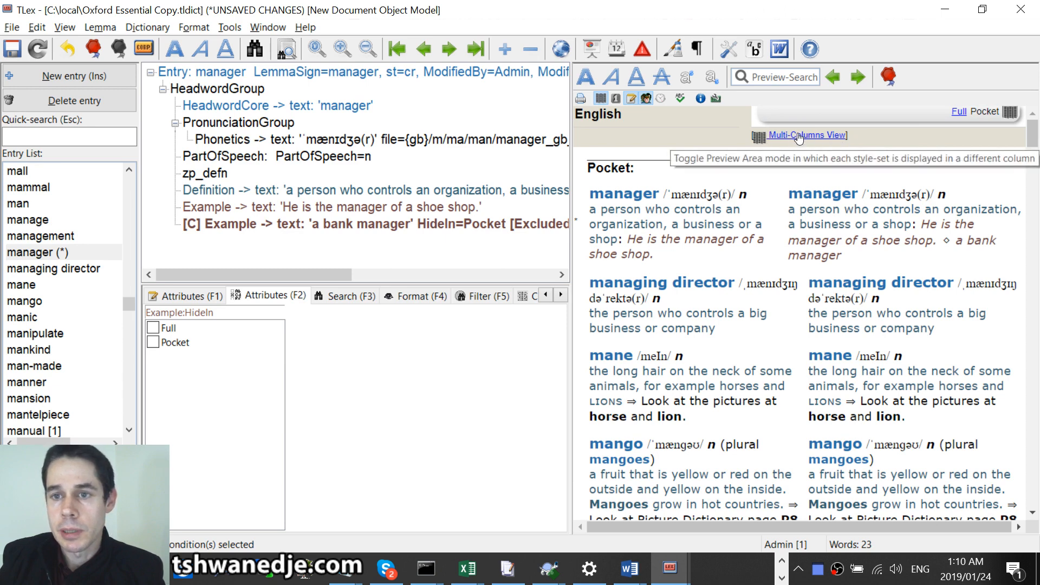
left_click(825, 137)
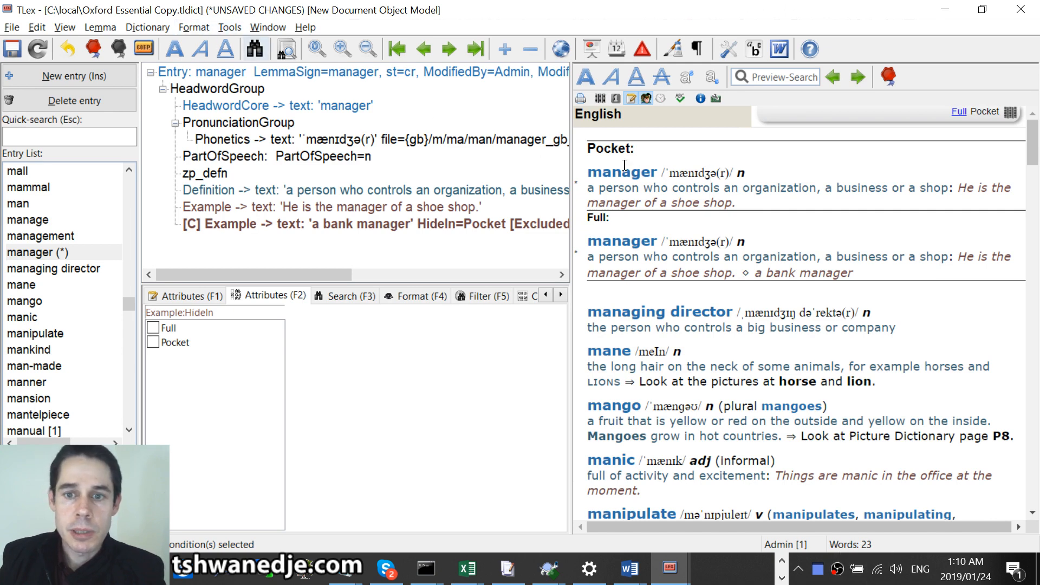
left_click(194, 27)
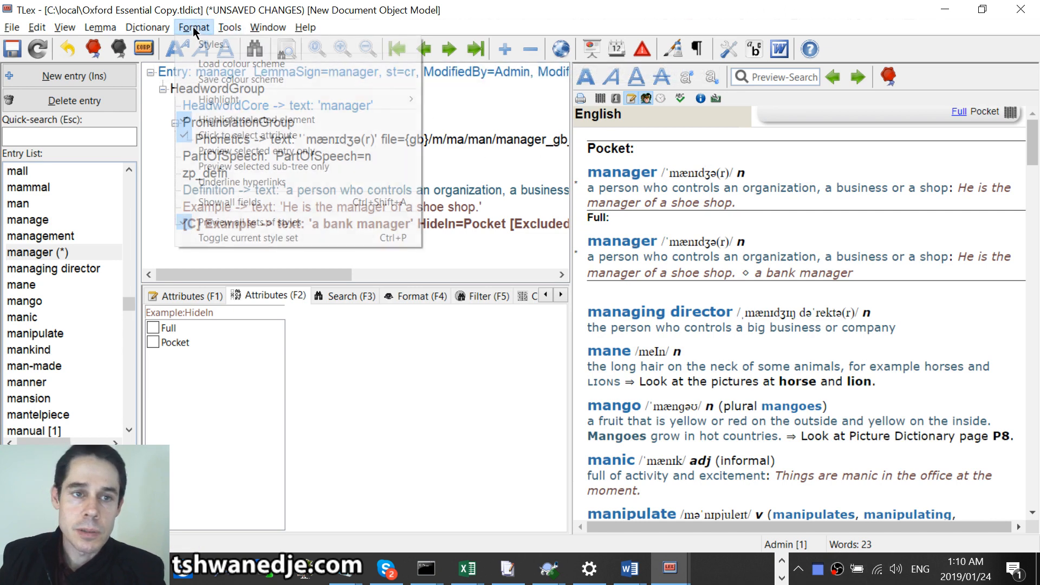
left_click(227, 223)
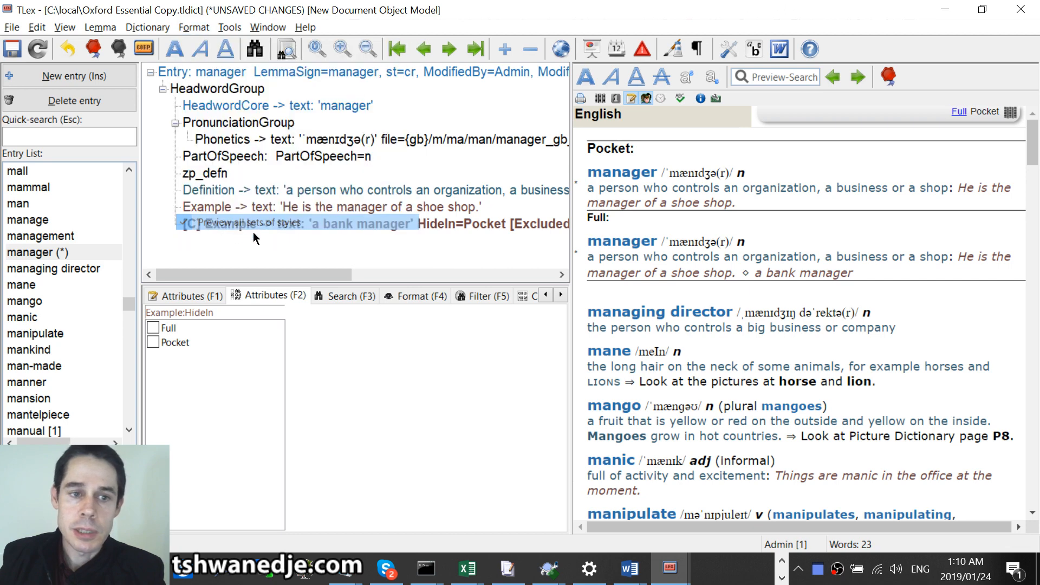